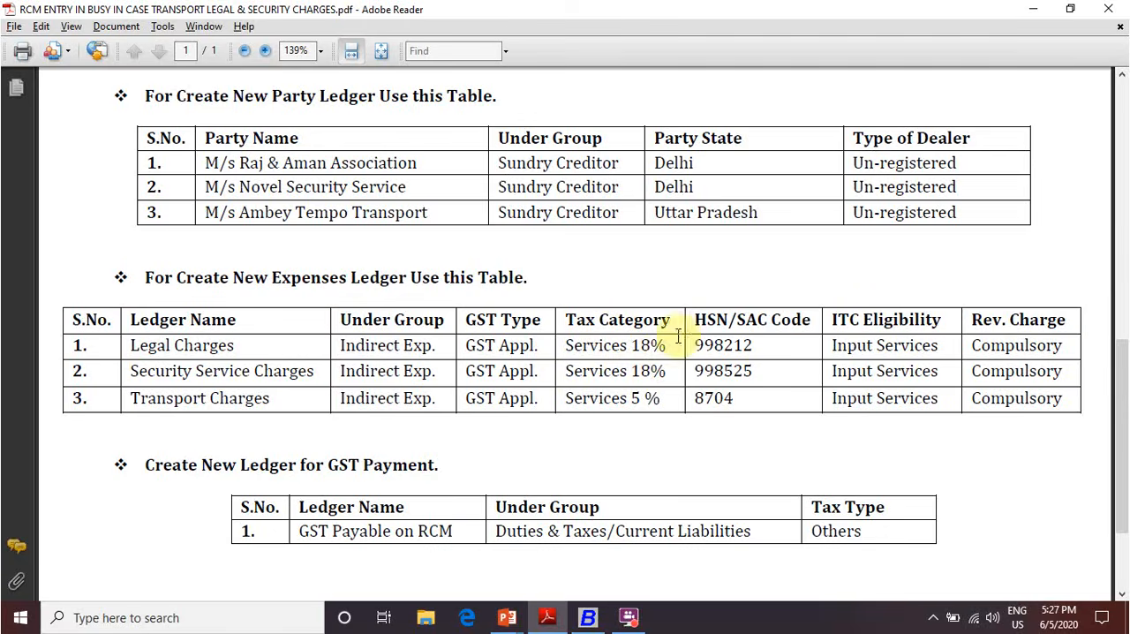
Review the RCM transactions and the ledger tables in the reverse charge PDF
{"action": "scroll", "coordinate": [712, 189], "scroll_direction": "up", "scroll_amount": 3}
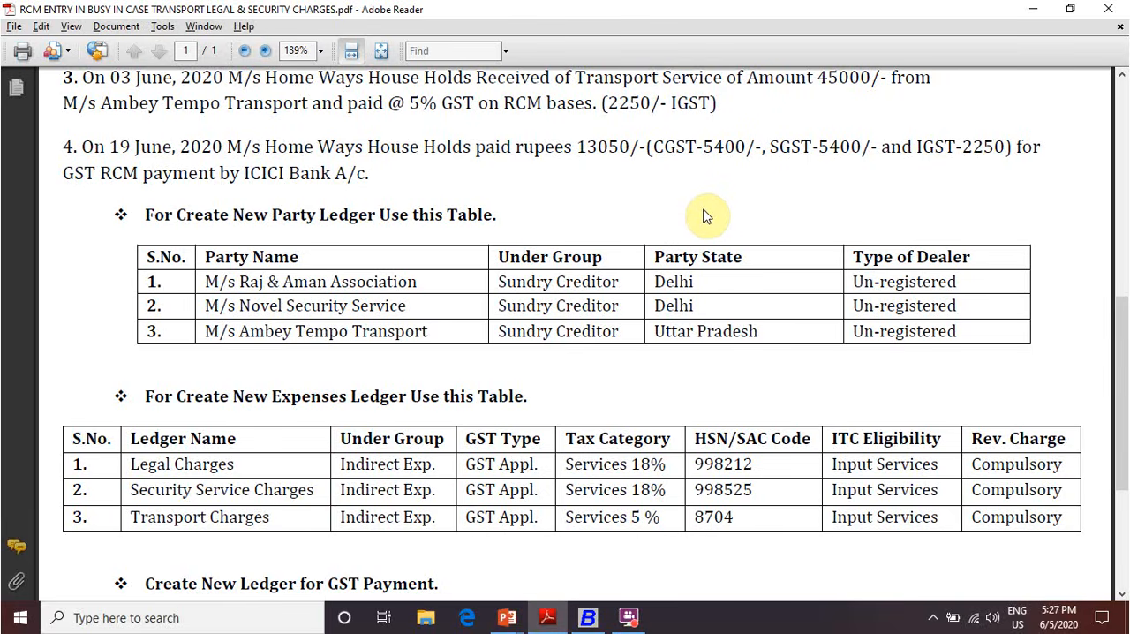
{"action": "key", "text": "alt+Tab"}
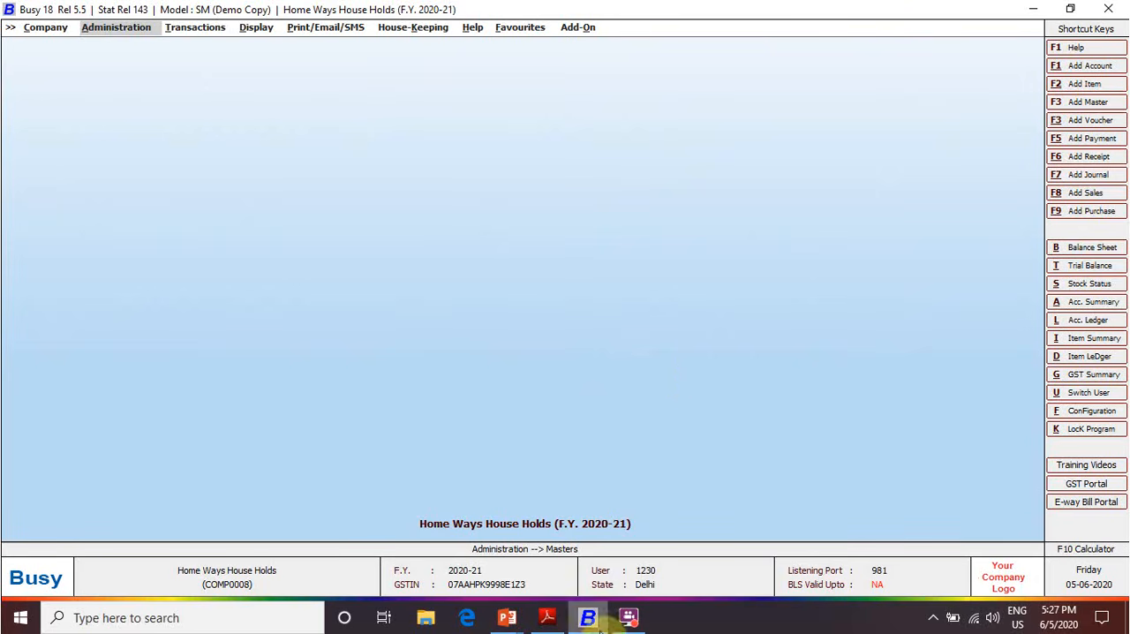
{"action": "left_click", "coordinate": [547, 618]}
{"action": "scroll", "coordinate": [599, 479], "scroll_direction": "up", "scroll_amount": 10}
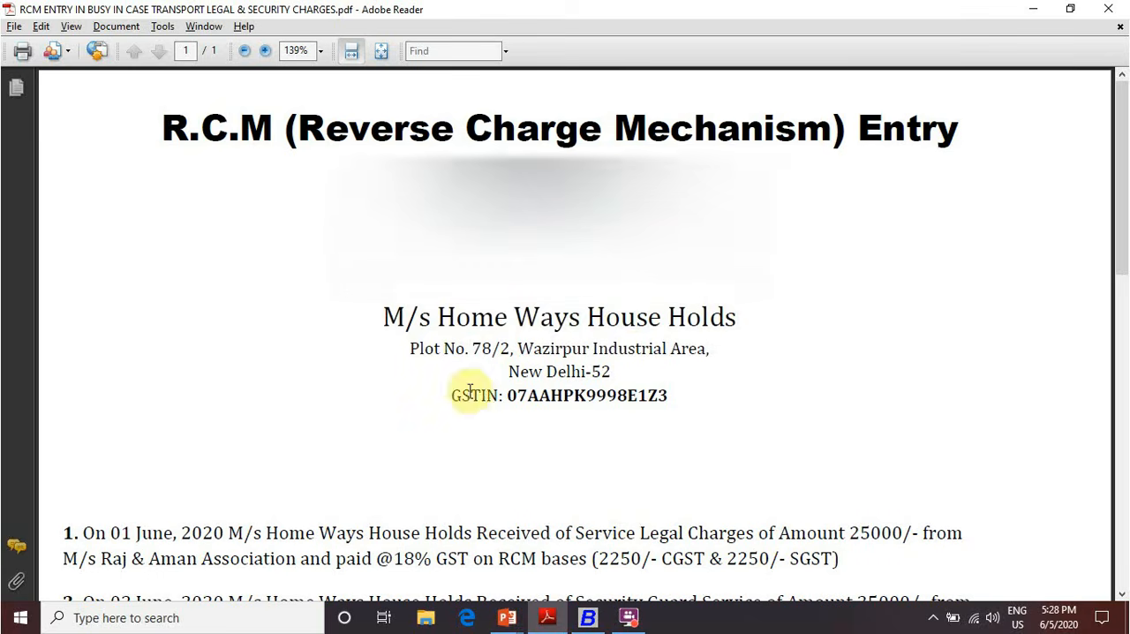
{"action": "scroll", "coordinate": [671, 397], "scroll_direction": "down", "scroll_amount": 3}
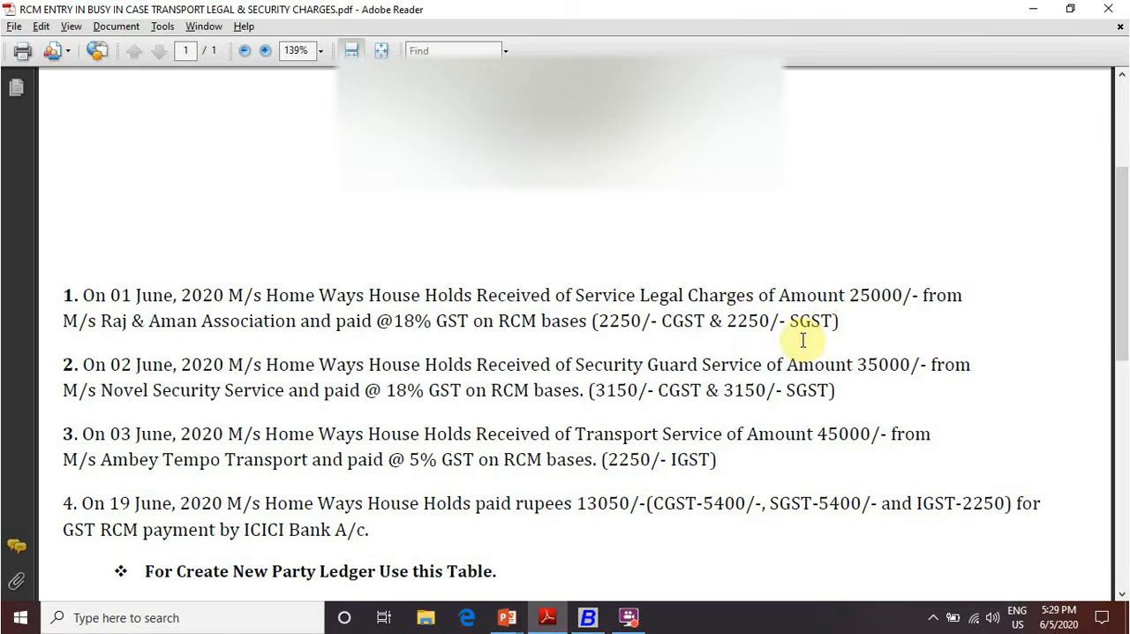
Switch to Busy and start a Main series journal voucher dated 01-06-2020 with GST nature RCM/Unreg. Expense
{"action": "key", "text": "alt+Tab"}
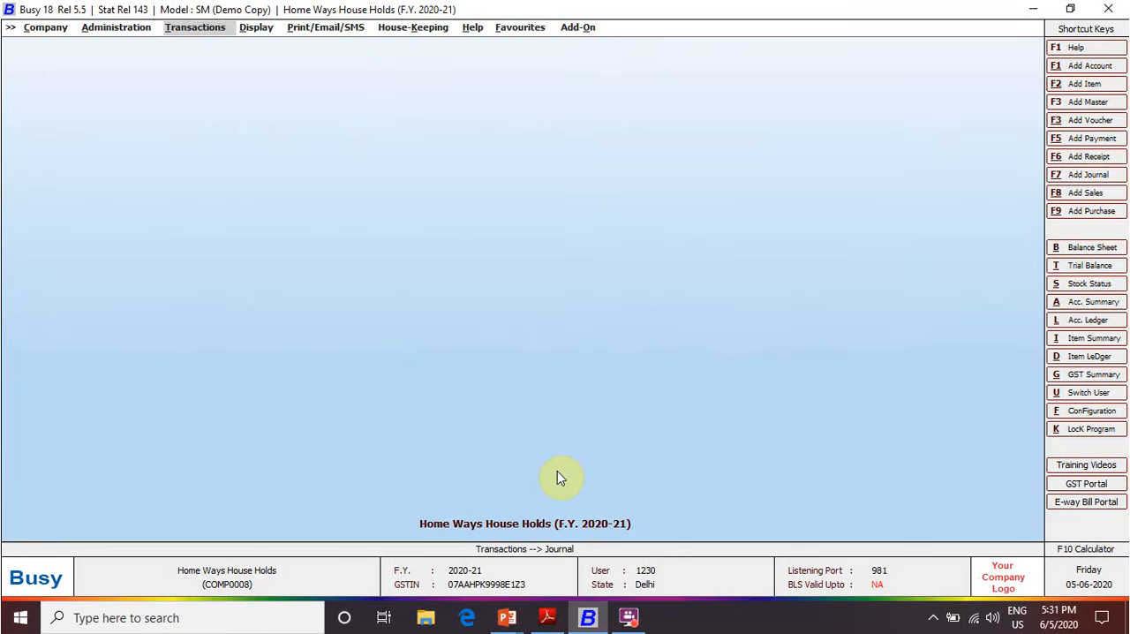
{"action": "key", "text": "alt+F7"}
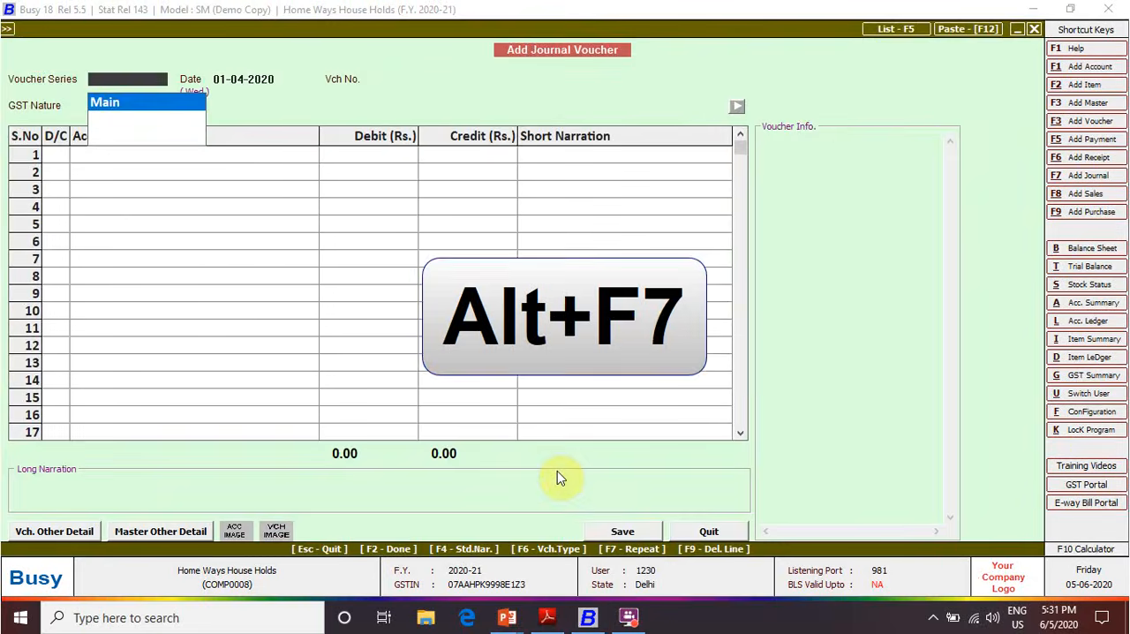
{"action": "key", "text": "Return"}
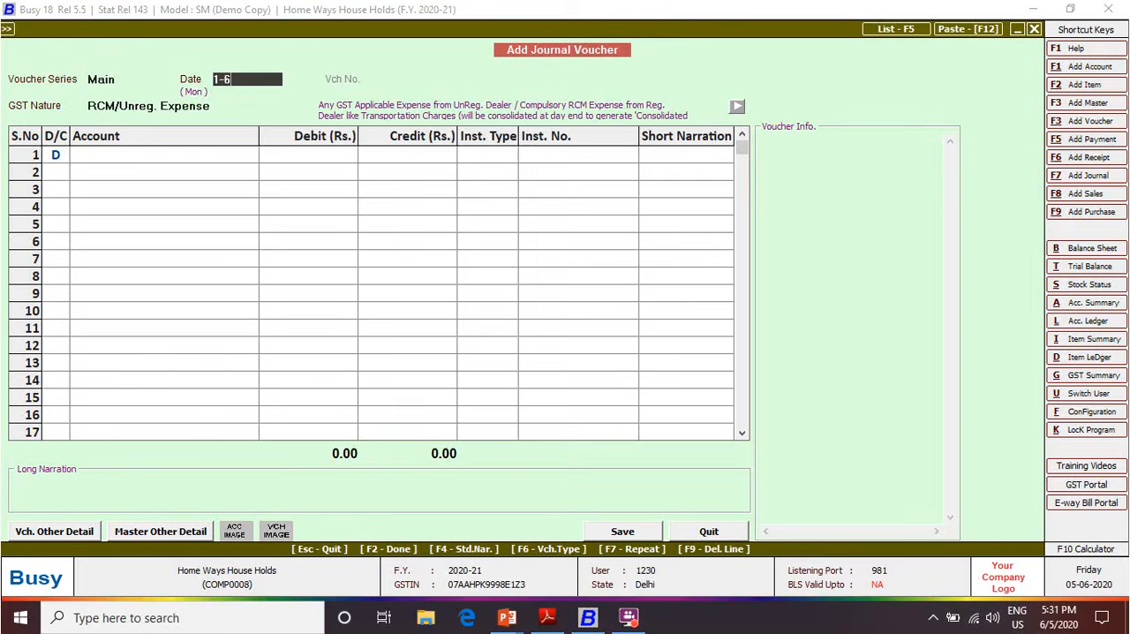
{"action": "key", "text": "Return"}
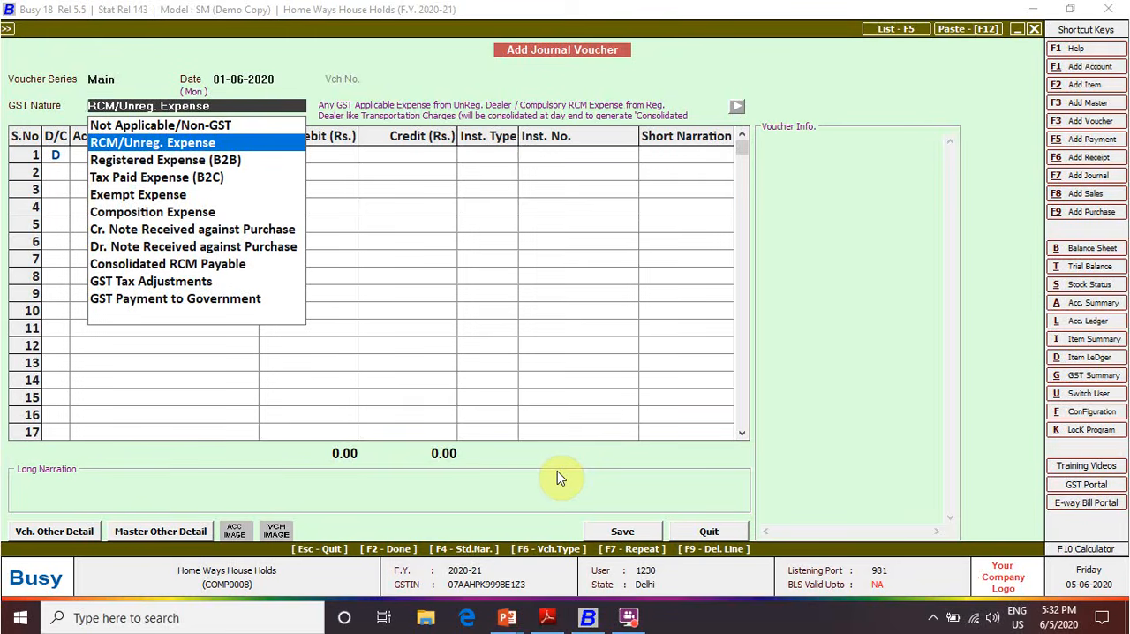
{"action": "key", "text": "Return"}
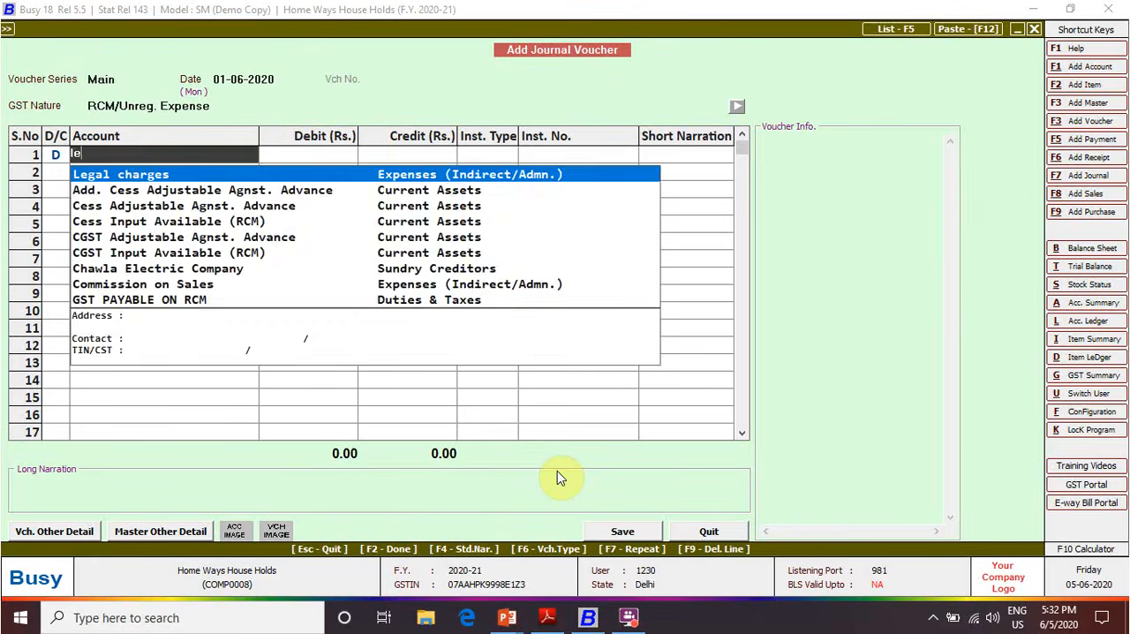
Debit the Legal charges account with 25,000 in the first voucher row, without instrument details or a short narration
{"action": "key", "text": "Return"}
{"action": "type", "text": "25000"}
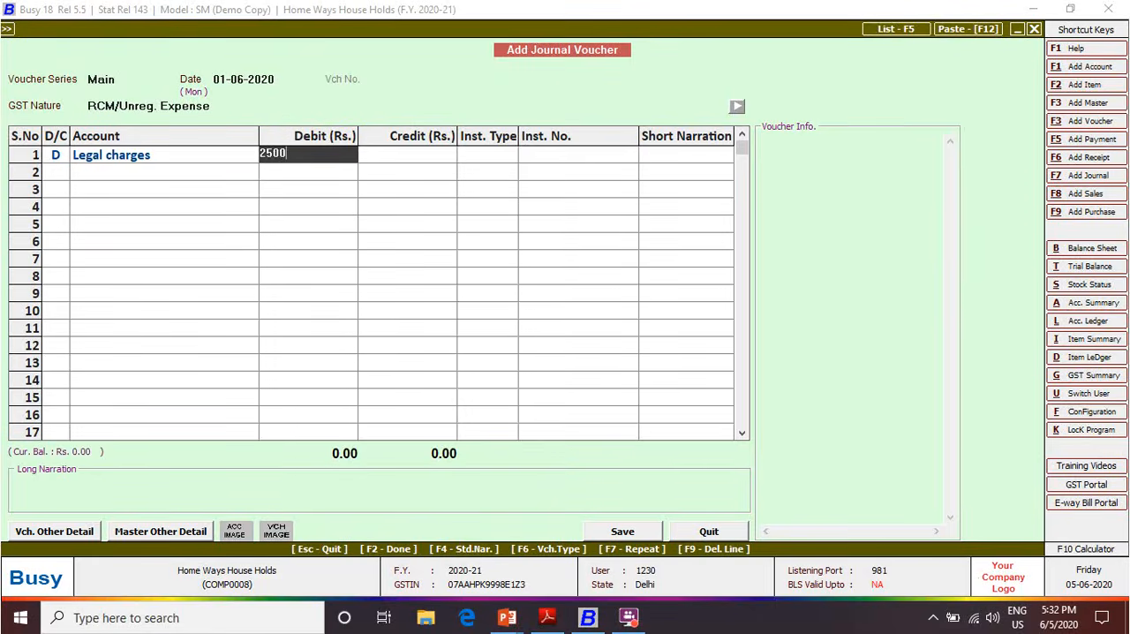
{"action": "key", "text": "Return"}
{"action": "key", "text": "Return"}
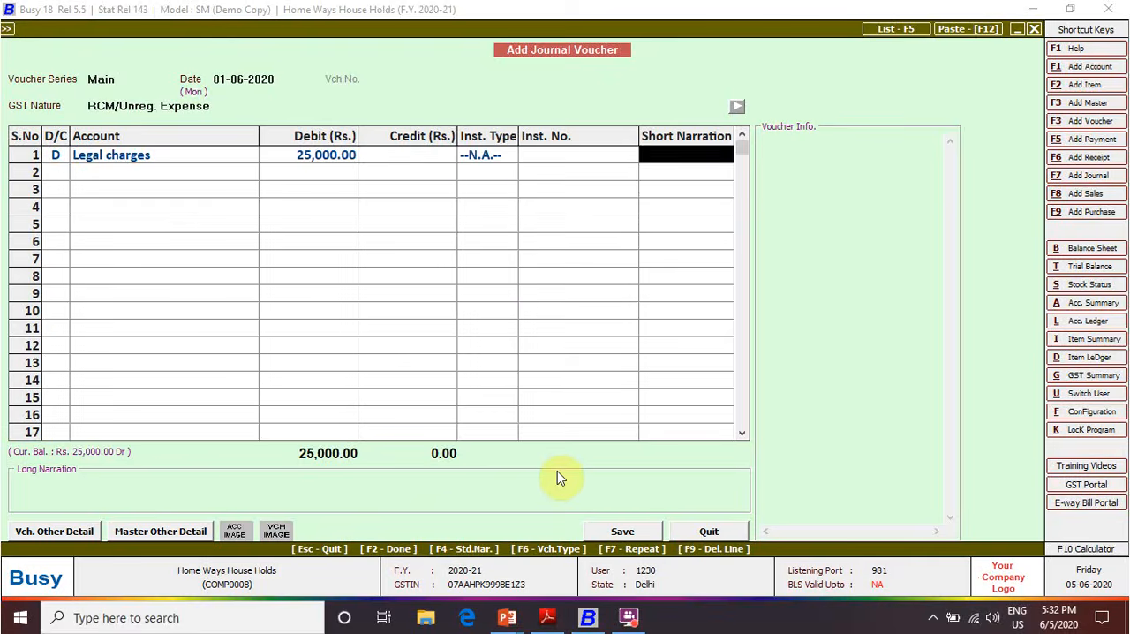
{"action": "key", "text": "Return"}
{"action": "key", "text": "Return"}
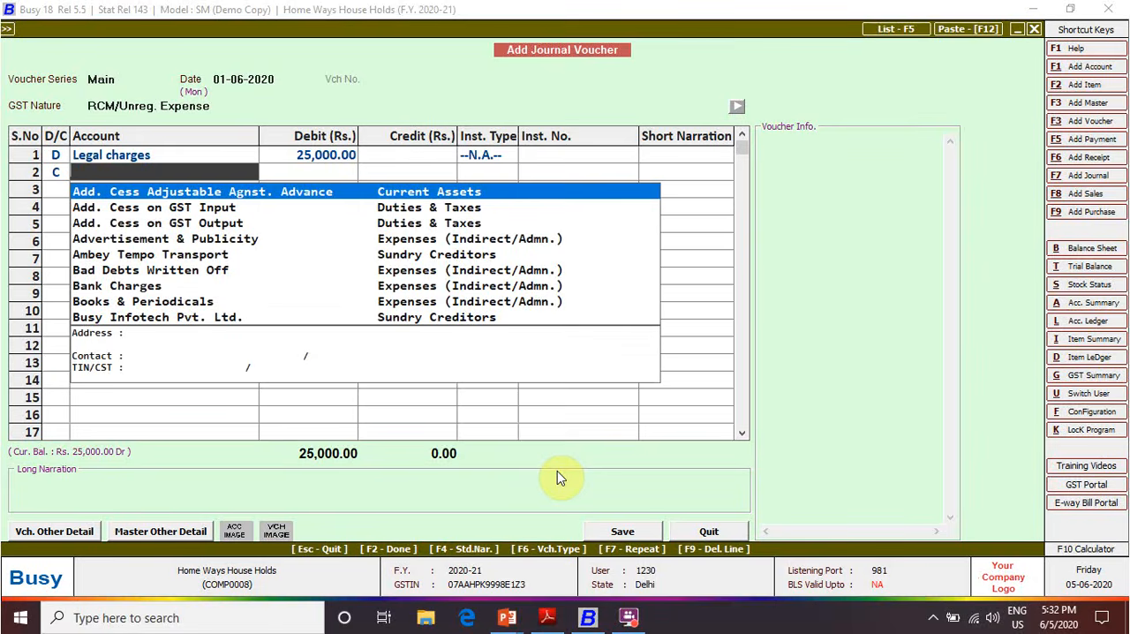
Credit M/s Raj & Aman Association with 25,000 in the second voucher row
{"action": "type", "text": "ra"}
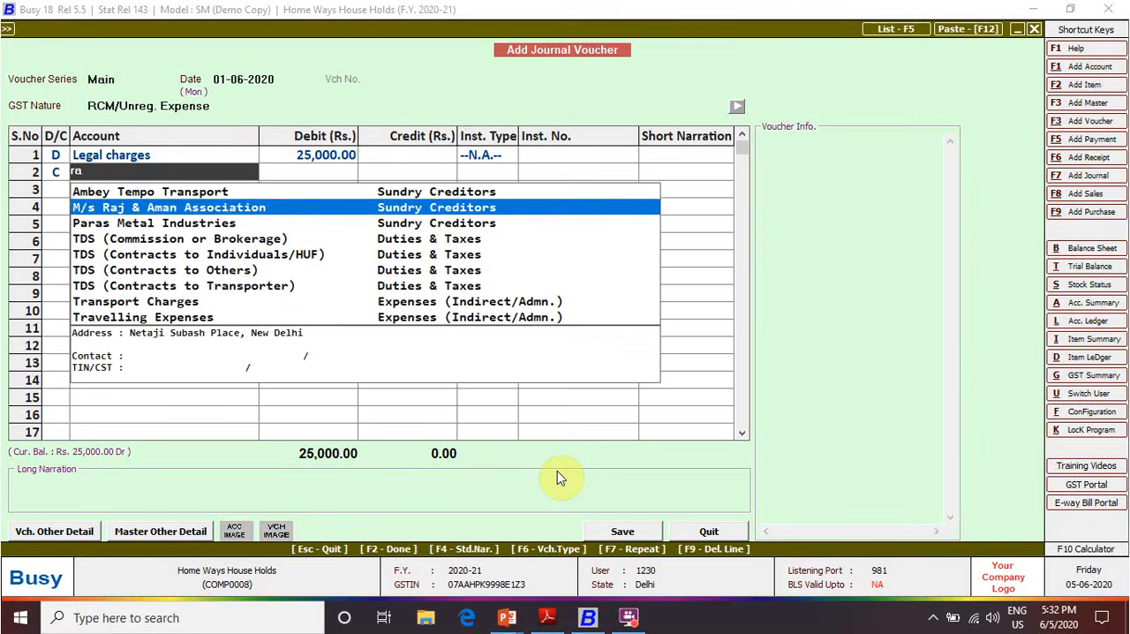
{"action": "key", "text": "Return"}
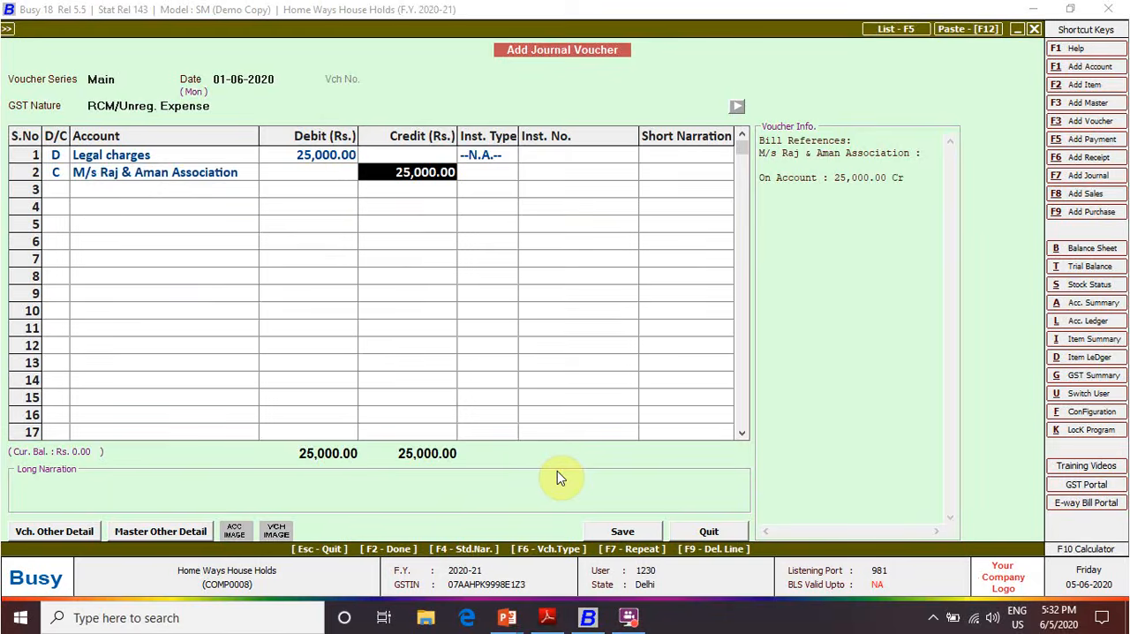
{"action": "key", "text": "Return"}
Adjust the party's credit against the new bill reference 001 and save the journal voucher
{"action": "key", "text": "Return"}
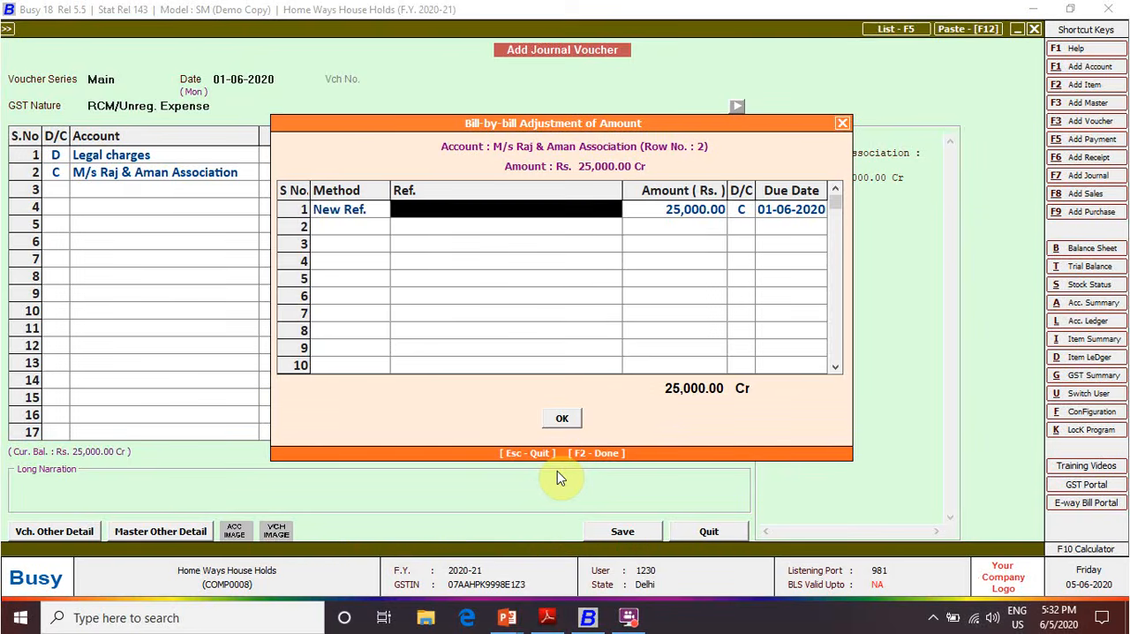
{"action": "type", "text": "001"}
{"action": "key", "text": "Return"}
{"action": "key", "text": "Return"}
{"action": "key", "text": "Return"}
{"action": "key", "text": "Return"}
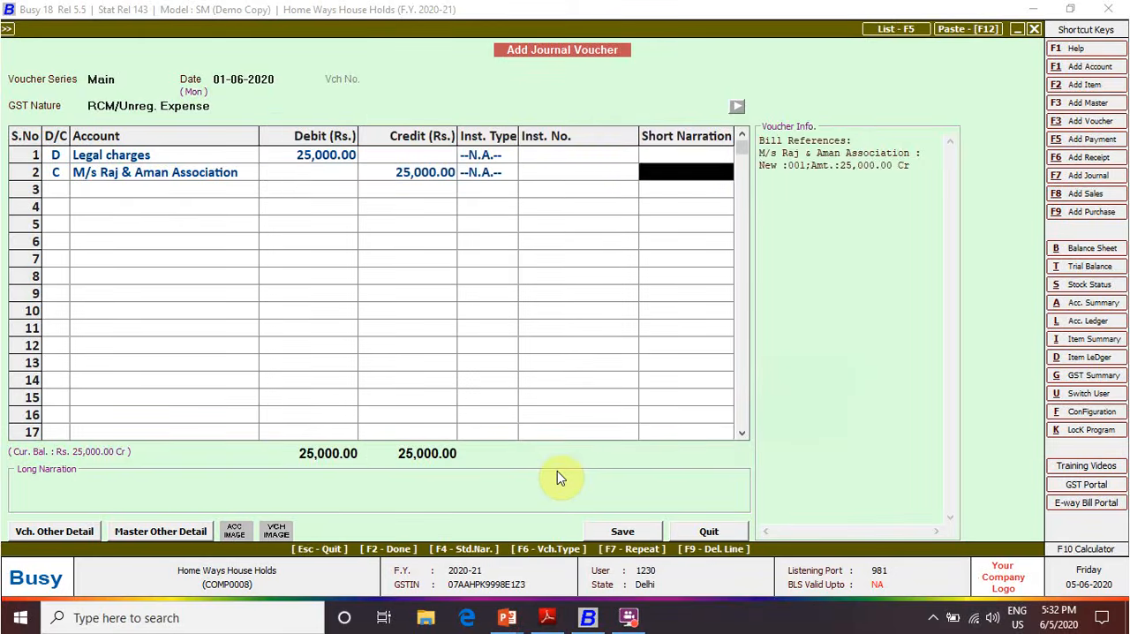
{"action": "key", "text": "Return"}
{"action": "key", "text": "Return"}
{"action": "key", "text": "Return"}
{"action": "key", "text": "Return"}
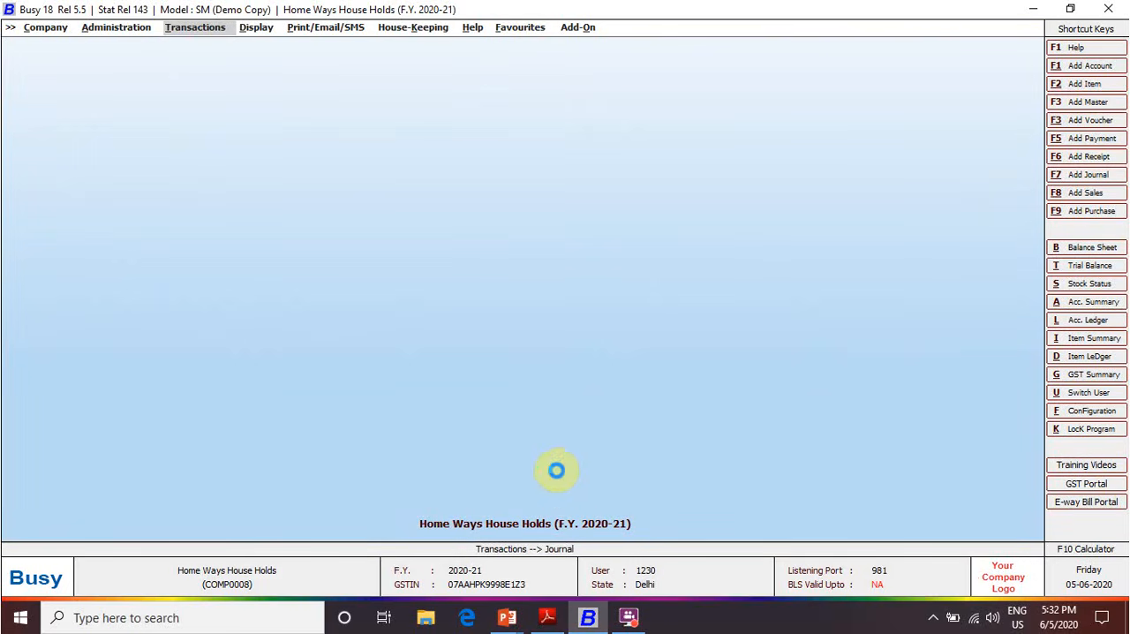
Start another journal voucher dated 01-06-2020 with GST nature Consolidated RCM Payable
{"action": "key", "text": "Return"}
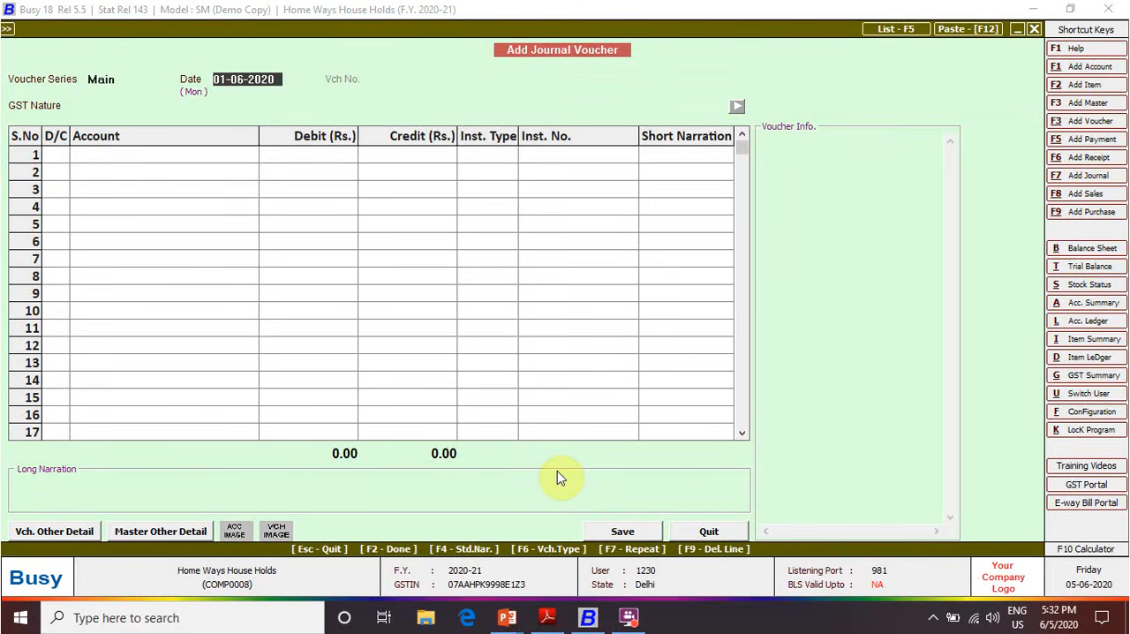
{"action": "key", "text": "Return"}
{"action": "key", "text": "Down"}
{"action": "key", "text": "Down"}
{"action": "key", "text": "Down"}
{"action": "key", "text": "Down"}
{"action": "key", "text": "Down"}
{"action": "key", "text": "Down"}
{"action": "key", "text": "Down"}
{"action": "key", "text": "Down"}
{"action": "key", "text": "Down"}
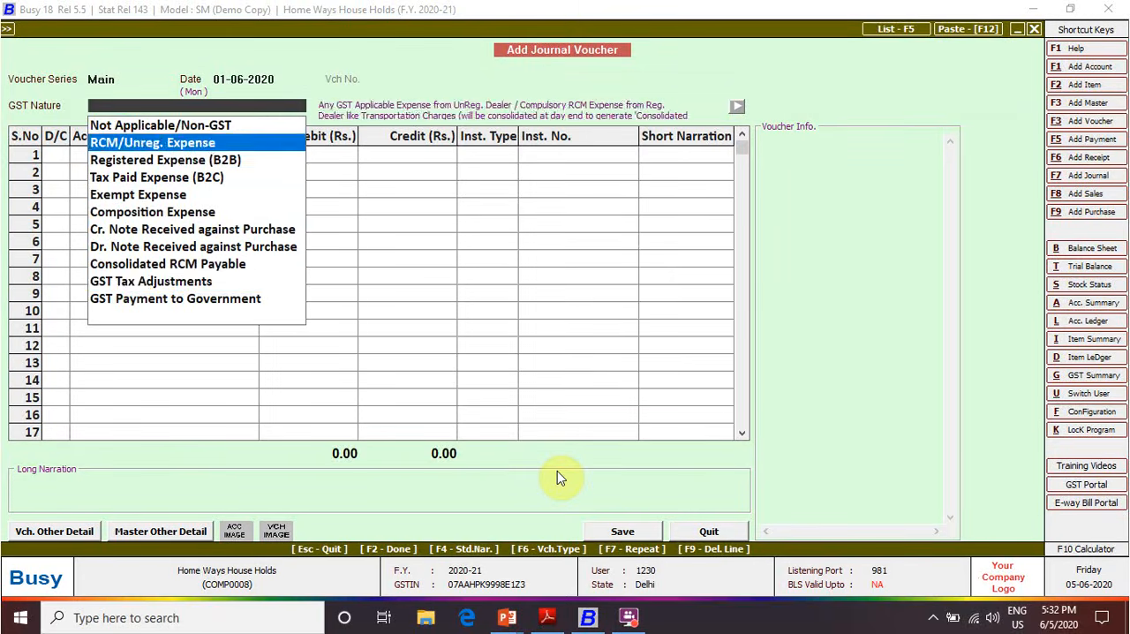
{"action": "key", "text": "Up"}
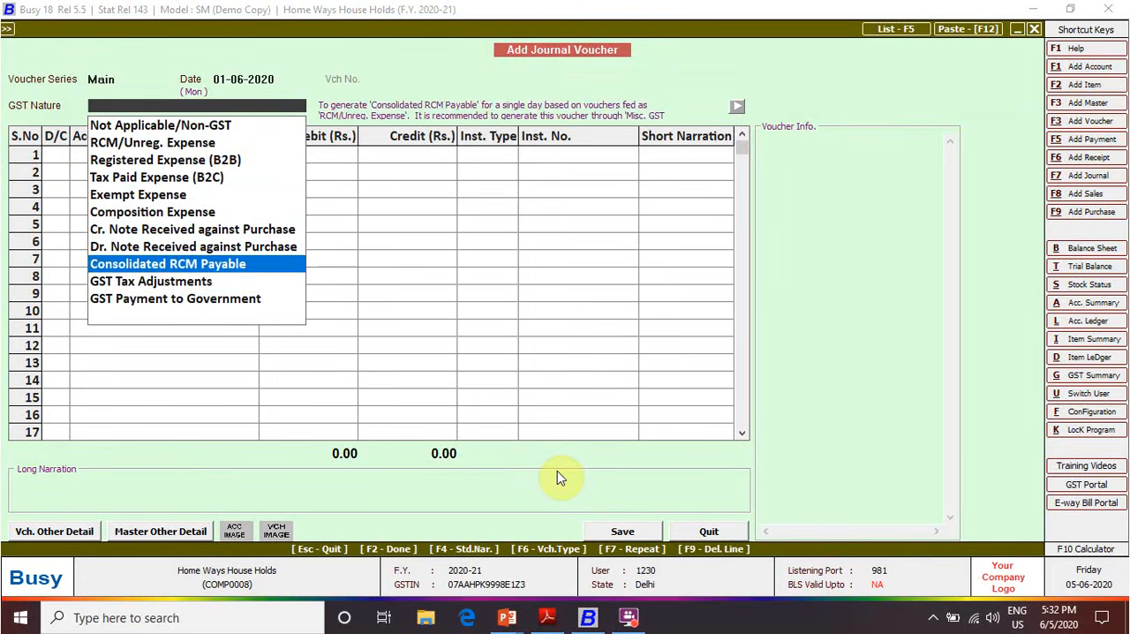
{"action": "key", "text": "Return"}
Debit GST PAYABLE ON RCM with 4,500, checking the legal charges tax amounts in the PDF
{"action": "key", "text": "Return"}
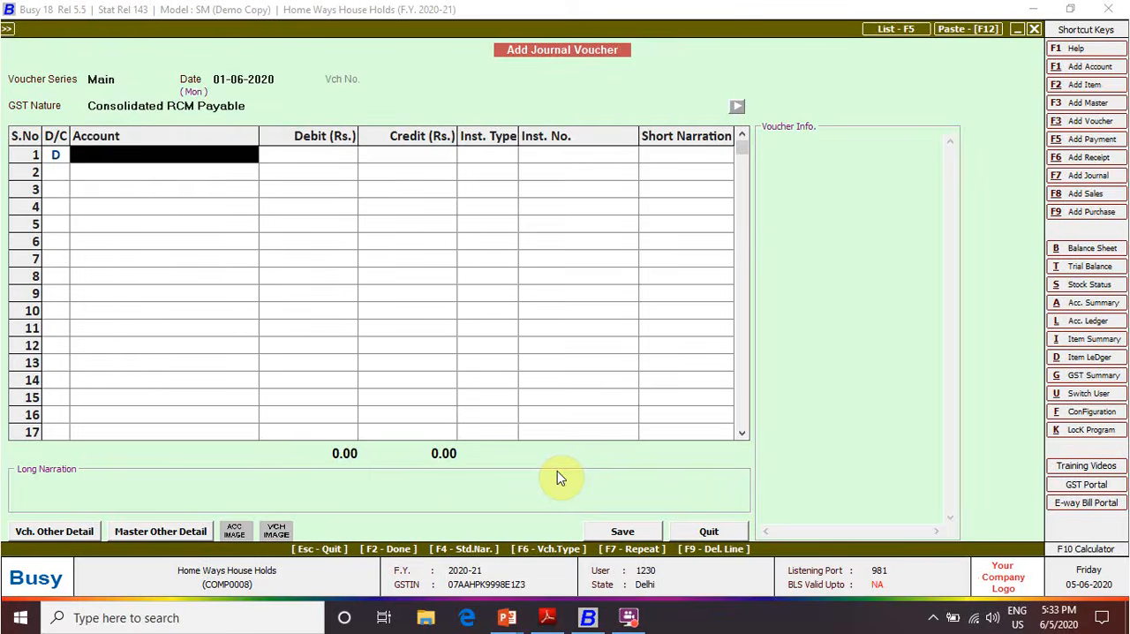
{"action": "type", "text": "gs"}
{"action": "key", "text": "Return"}
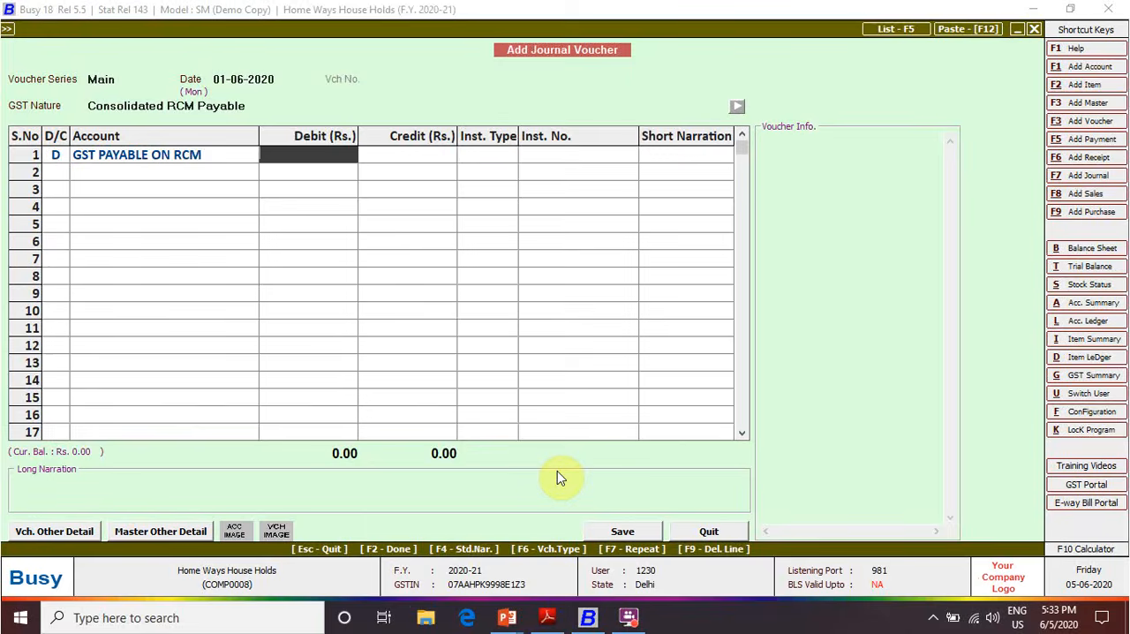
{"action": "key", "text": "alt+Tab"}
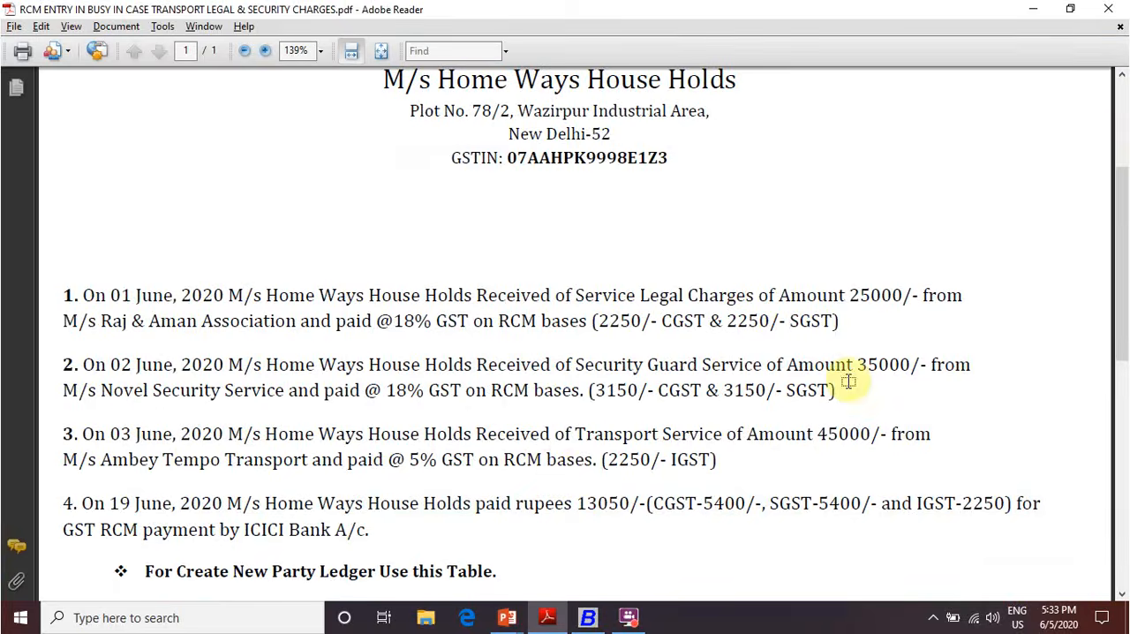
{"action": "key", "text": "alt+Tab"}
{"action": "type", "text": "4500"}
{"action": "key", "text": "Return"}
{"action": "key", "text": "Return"}
{"action": "key", "text": "Return"}
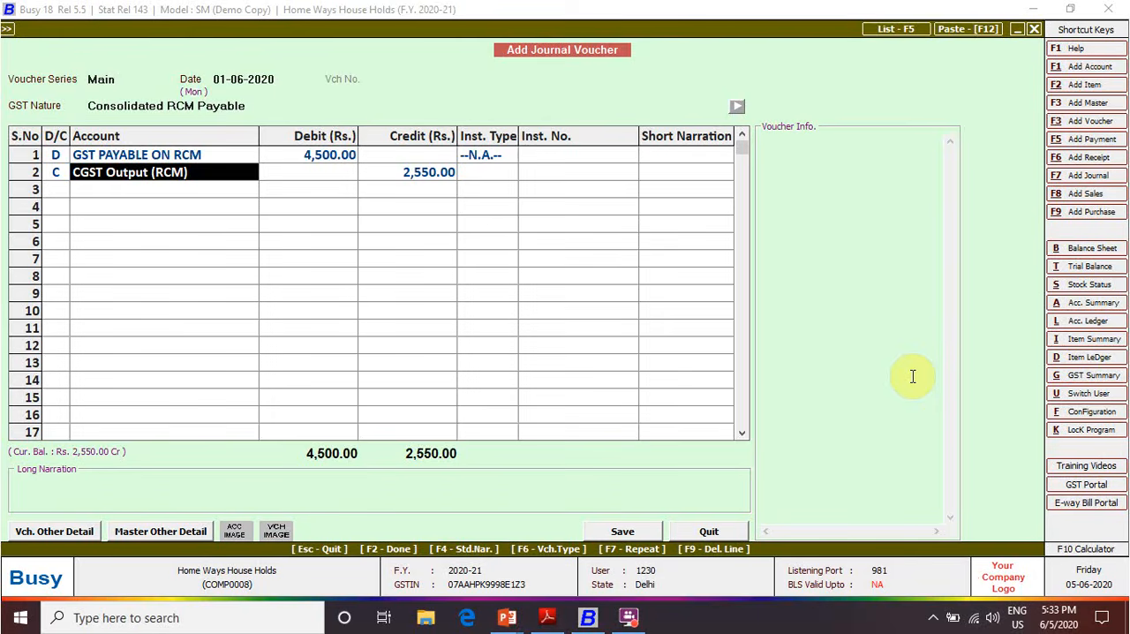
Set the CGST Output (RCM) credit in the second row to 2,250 without instrument details
{"action": "key", "text": "Return"}
{"action": "type", "text": "2250"}
{"action": "key", "text": "Return"}
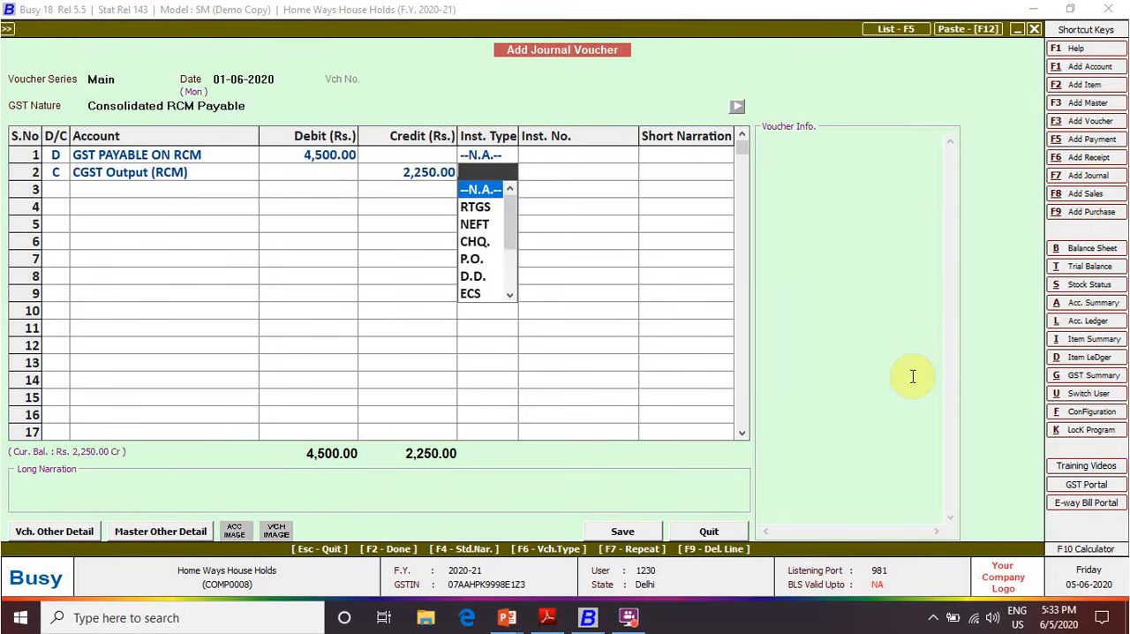
{"action": "key", "text": "Return"}
{"action": "key", "text": "Return"}
{"action": "key", "text": "Return"}
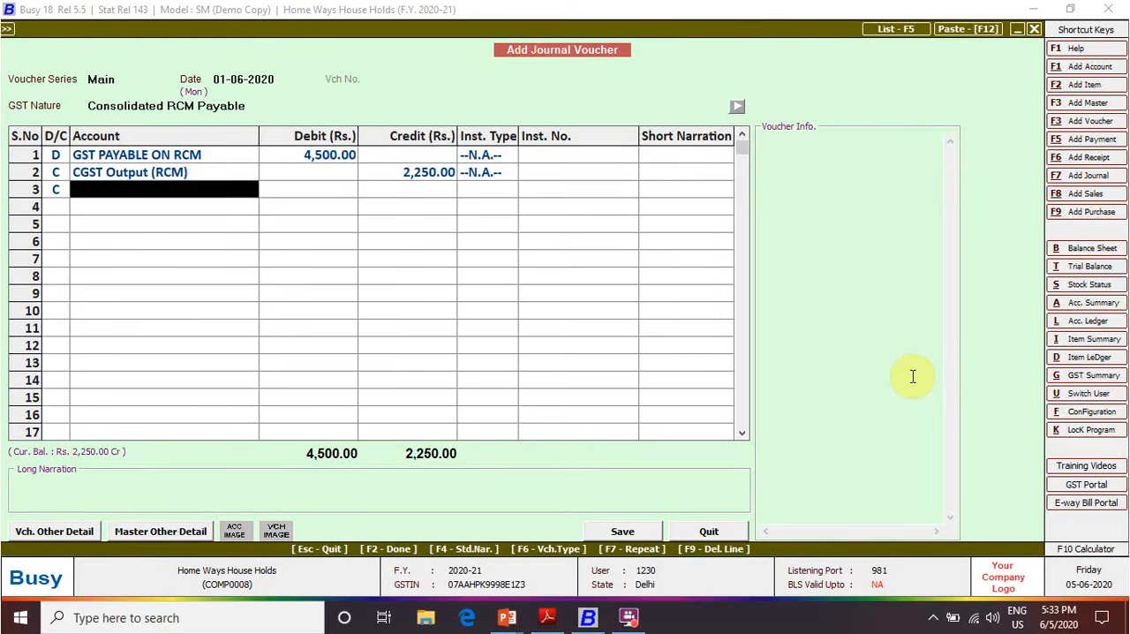
Credit SGST Output (RCM) with 2,250 in the third voucher row
{"action": "type", "text": "sgst"}
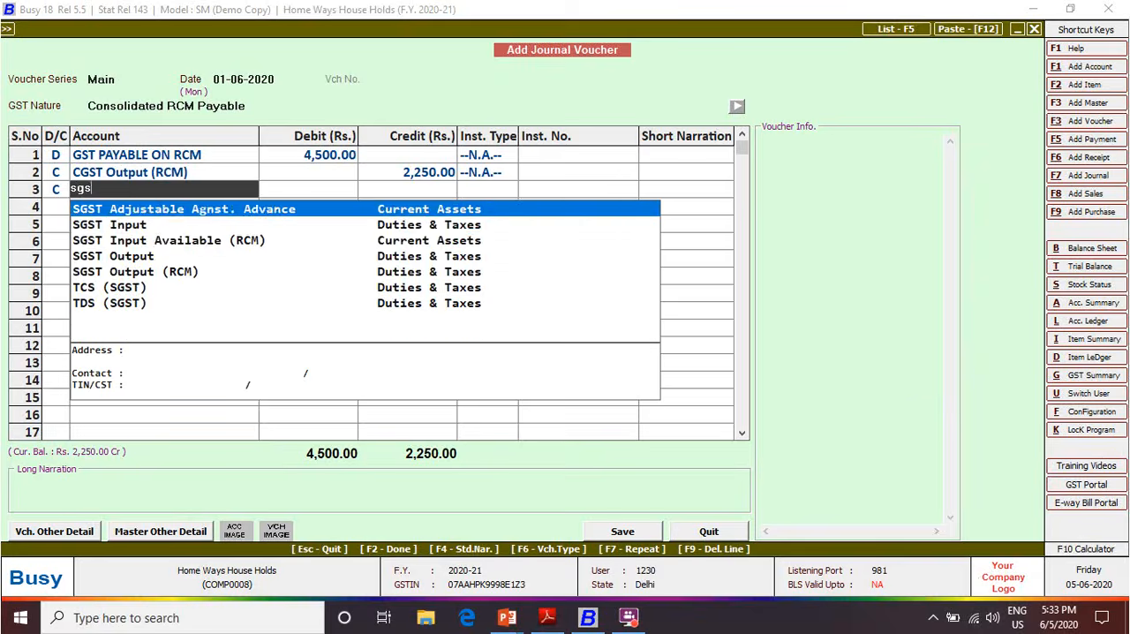
{"action": "key", "text": "Down"}
{"action": "key", "text": "Down"}
{"action": "key", "text": "Down"}
{"action": "key", "text": "Down"}
{"action": "key", "text": "Return"}
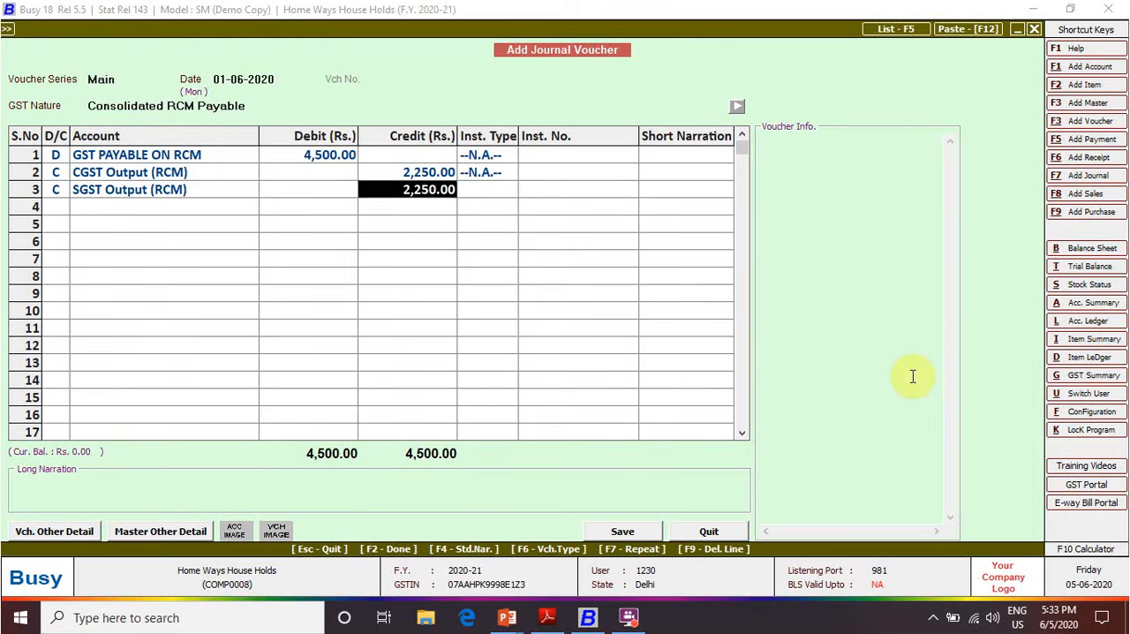
{"action": "key", "text": "Return"}
Save the voucher without a narration and set the first Reverse Charge Liability row's RCM nature to Compulsory (Unreg. Dealer)
{"action": "key", "text": "Return"}
{"action": "key", "text": "Return"}
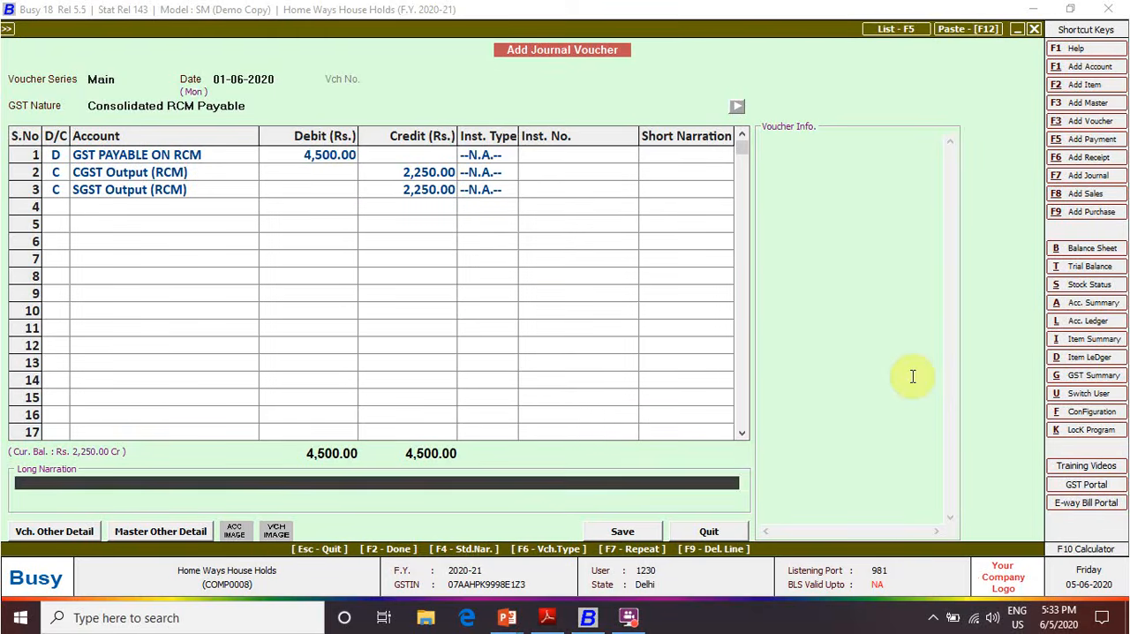
{"action": "key", "text": "Return"}
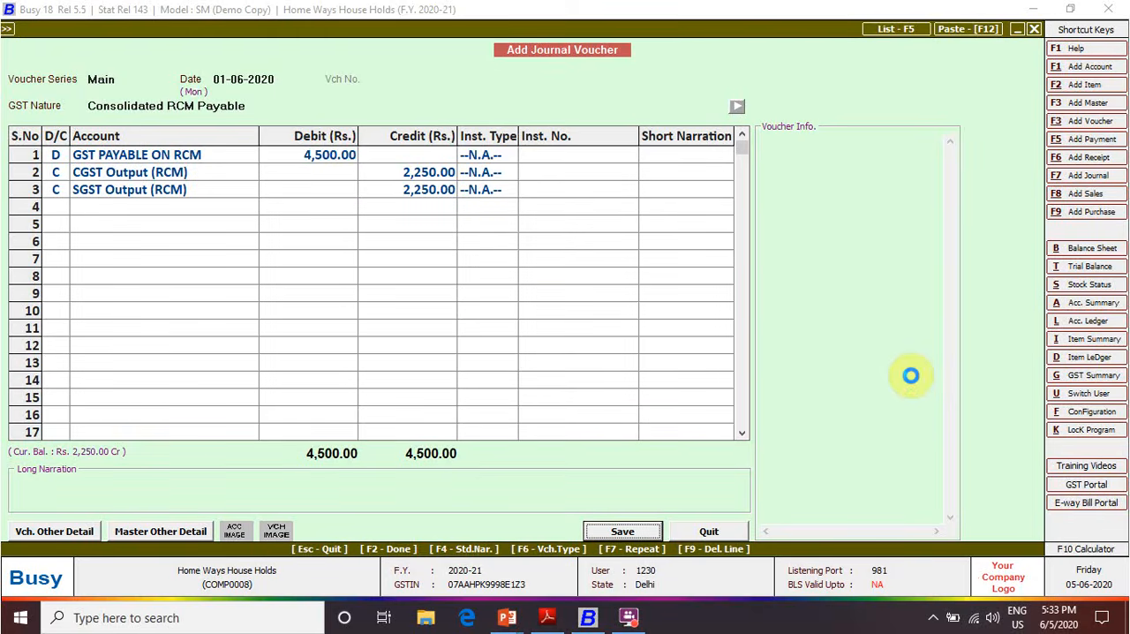
{"action": "key", "text": "Return"}
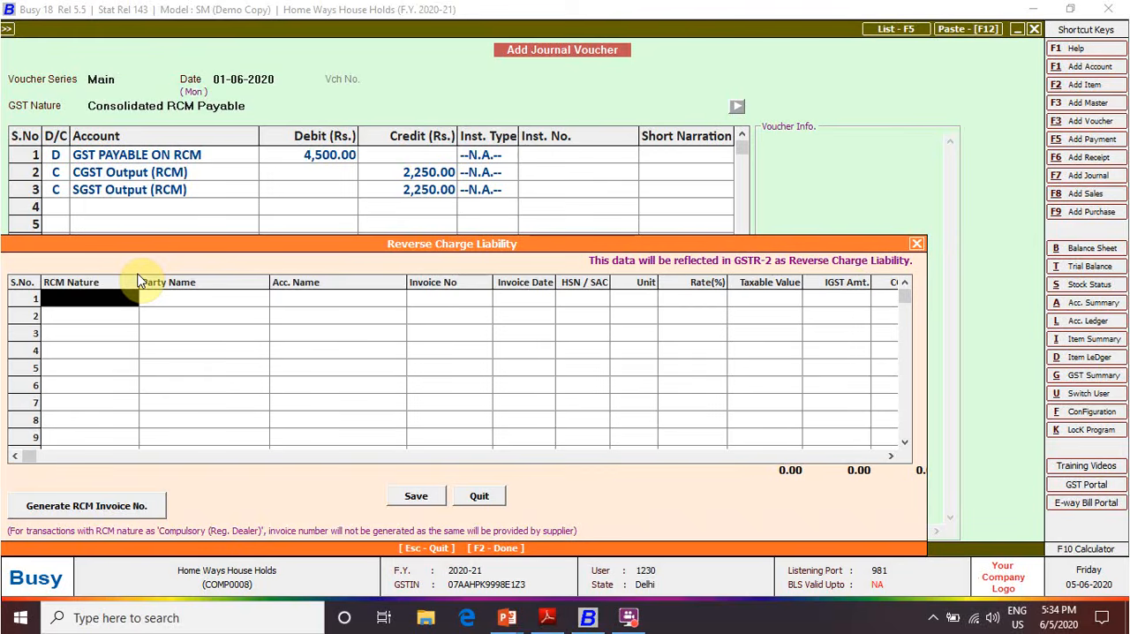
{"action": "key", "text": "Return"}
{"action": "key", "text": "Down"}
{"action": "key", "text": "Down"}
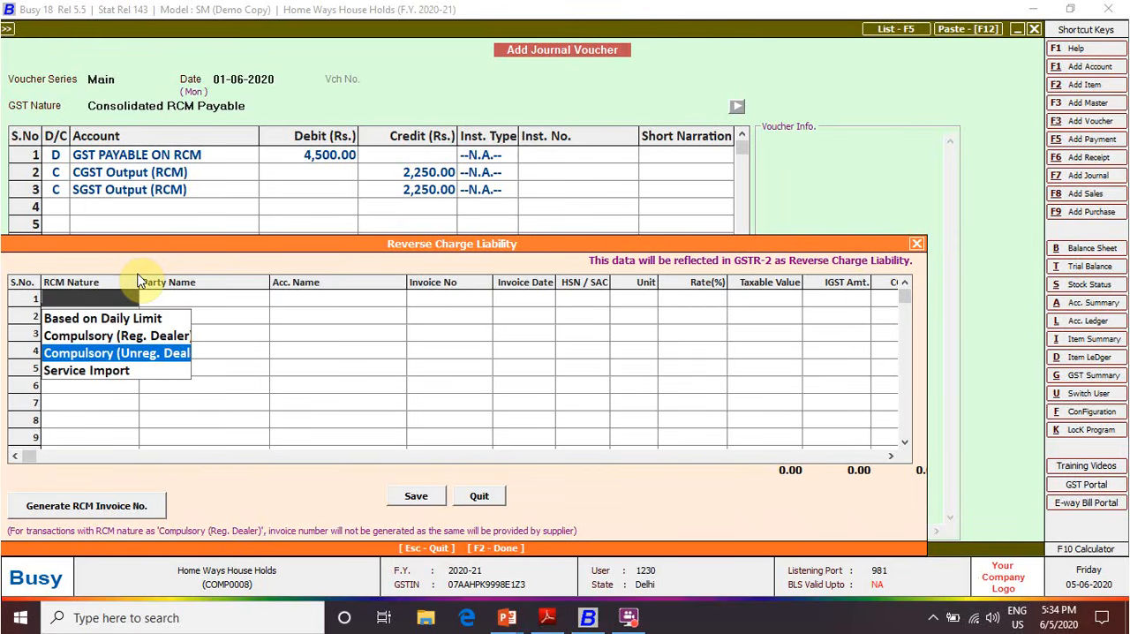
{"action": "key", "text": "Return"}
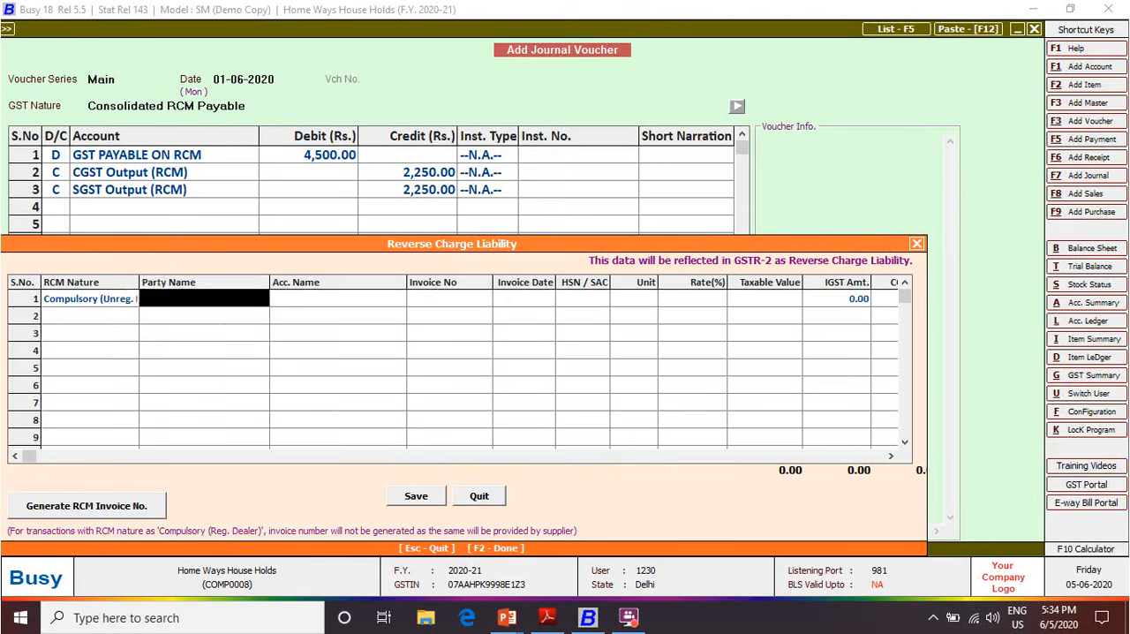
Fill the first liability row with party M/s Raj & Aman Association and account Legal charges, leaving the invoice number blank
{"action": "type", "text": "raj"}
{"action": "key", "text": "Return"}
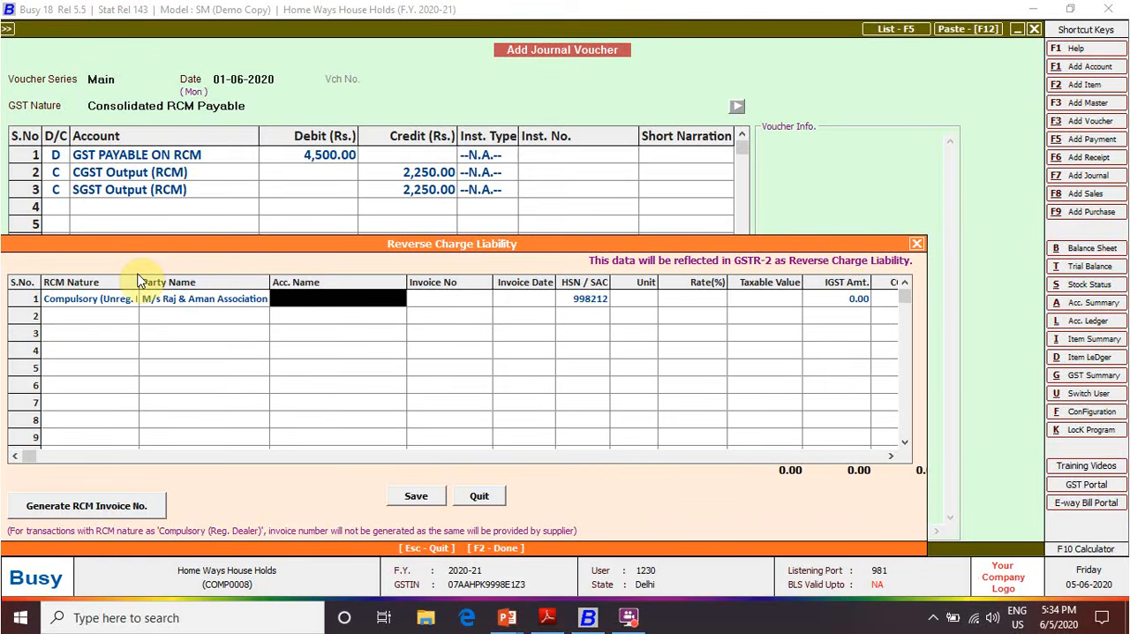
{"action": "type", "text": "lega"}
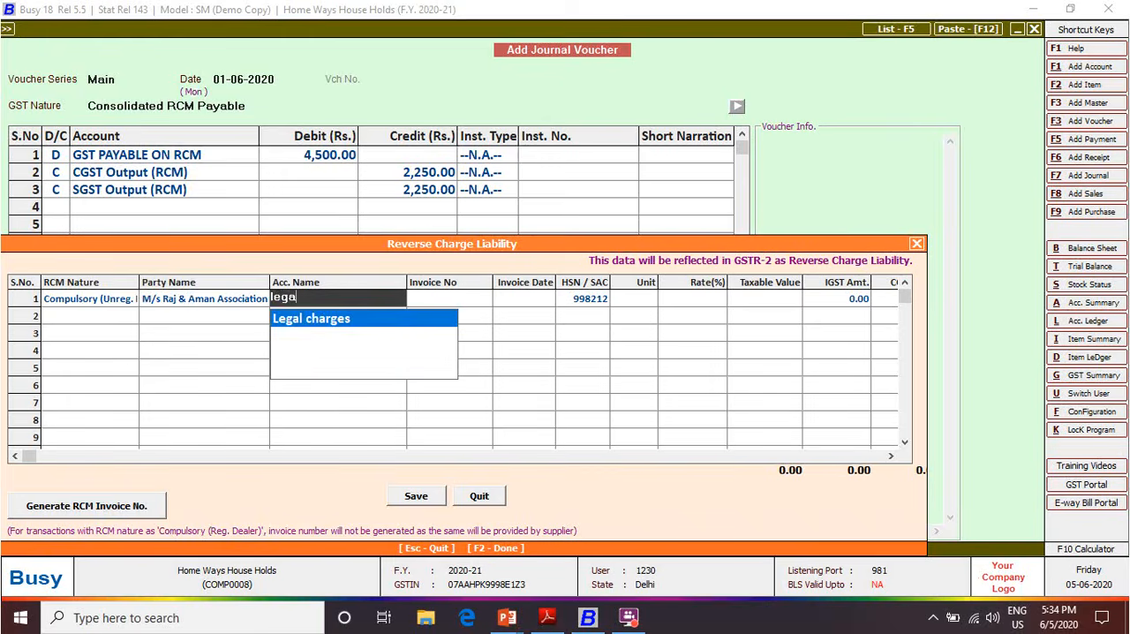
{"action": "key", "text": "Return"}
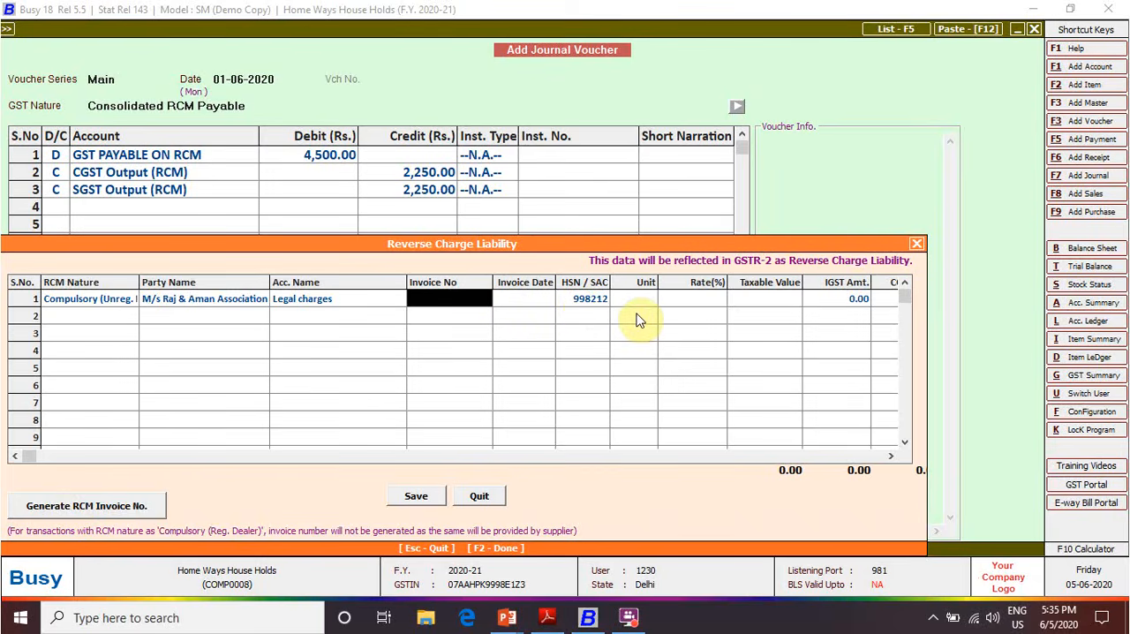
{"action": "key", "text": "Return"}
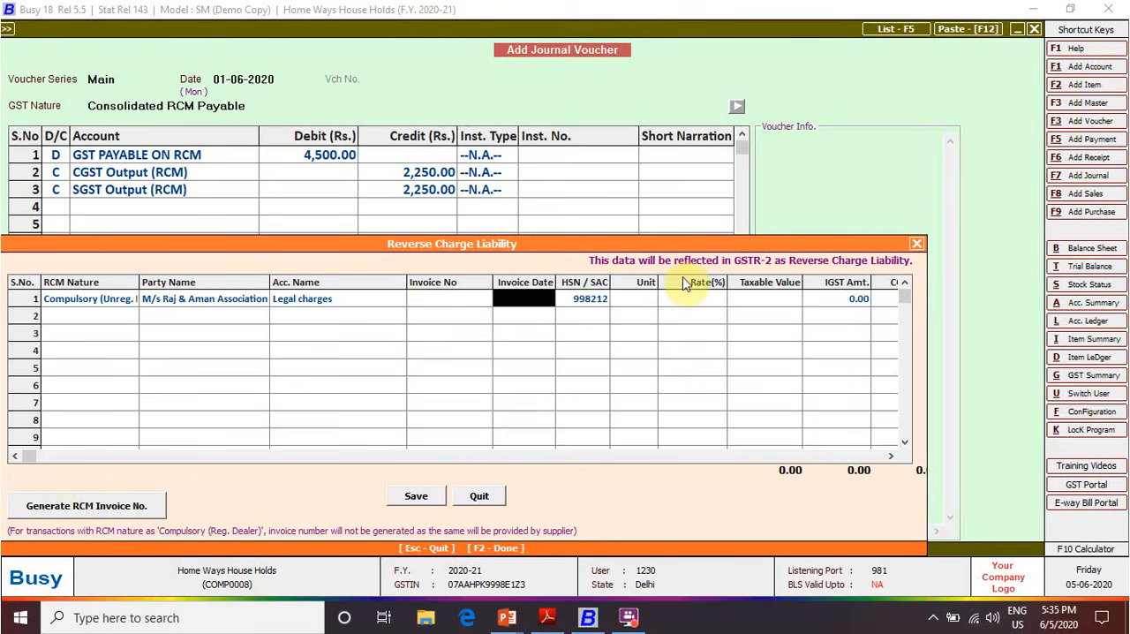
Set the legal charges liability row's invoice date to 01-06-2020 and its unit to N.A., keeping the HSN/SAC code
{"action": "type", "text": "1-6"}
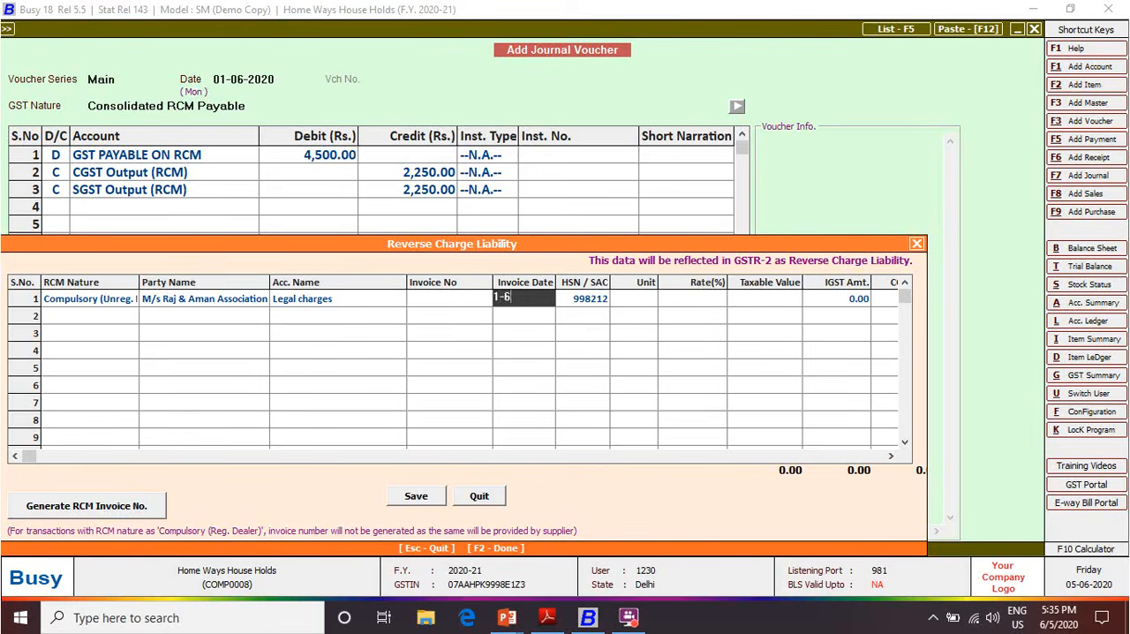
{"action": "key", "text": "Return"}
{"action": "key", "text": "Return"}
{"action": "type", "text": "n"}
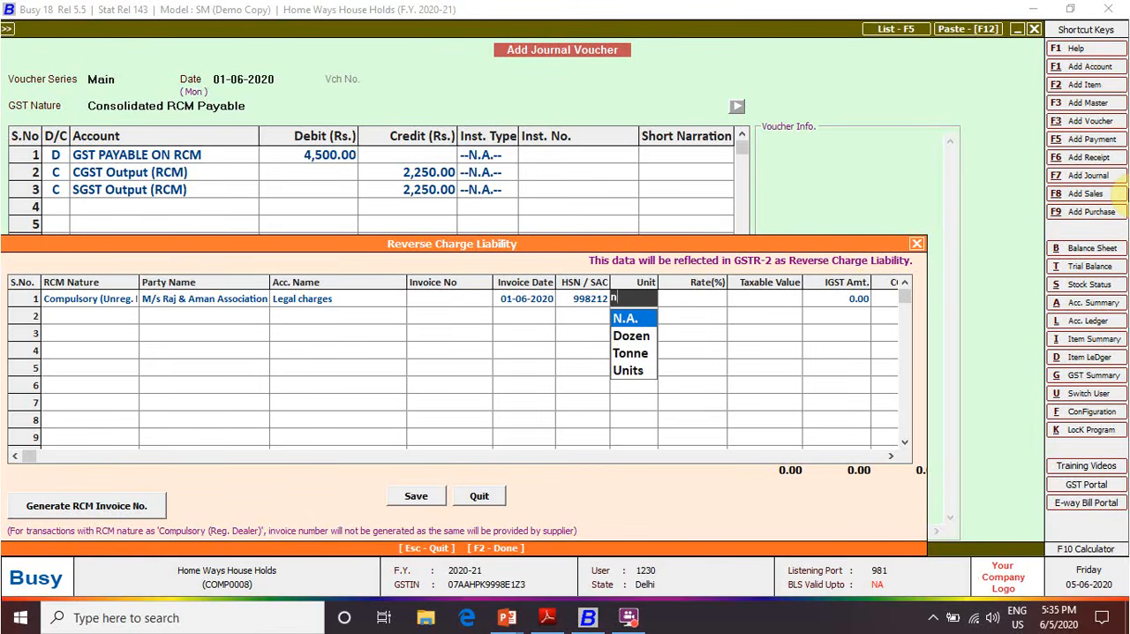
{"action": "key", "text": "Return"}
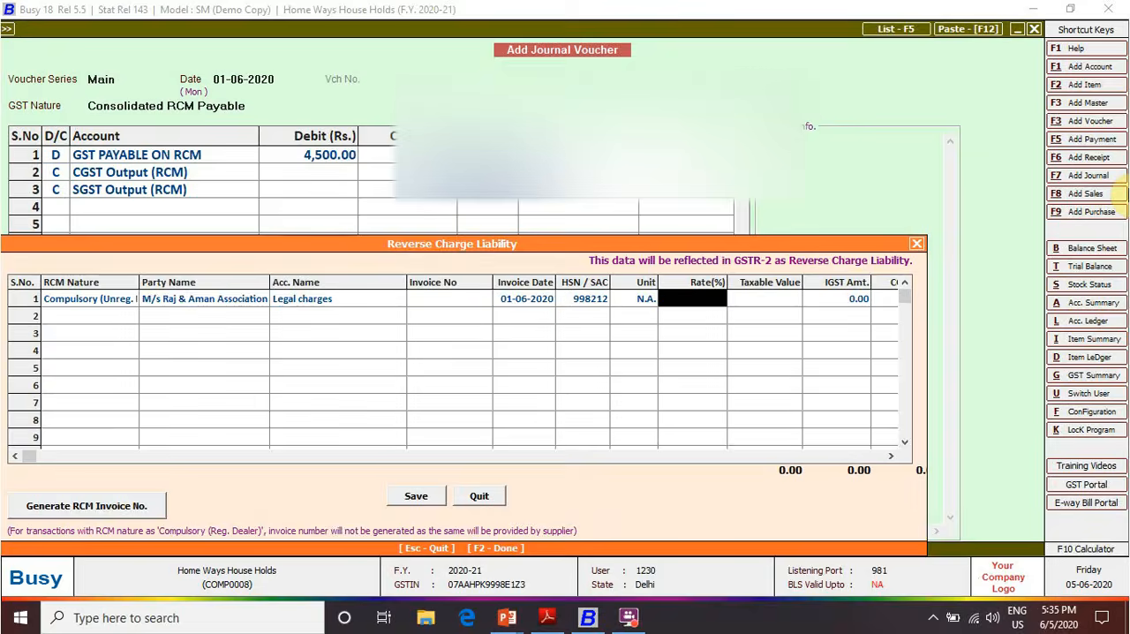
Check the GST rate in the PDF, then set the row's rate to 18% and its taxable value to 25,000
{"action": "key", "text": "alt+Tab"}
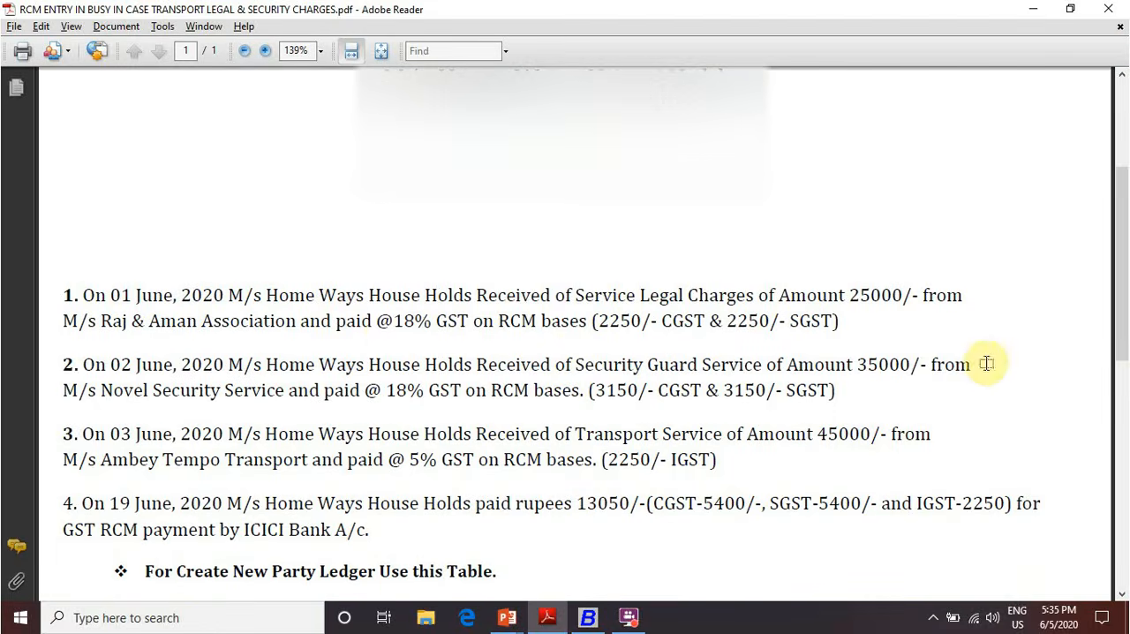
{"action": "key", "text": "alt+Tab"}
{"action": "type", "text": "18"}
{"action": "key", "text": "Return"}
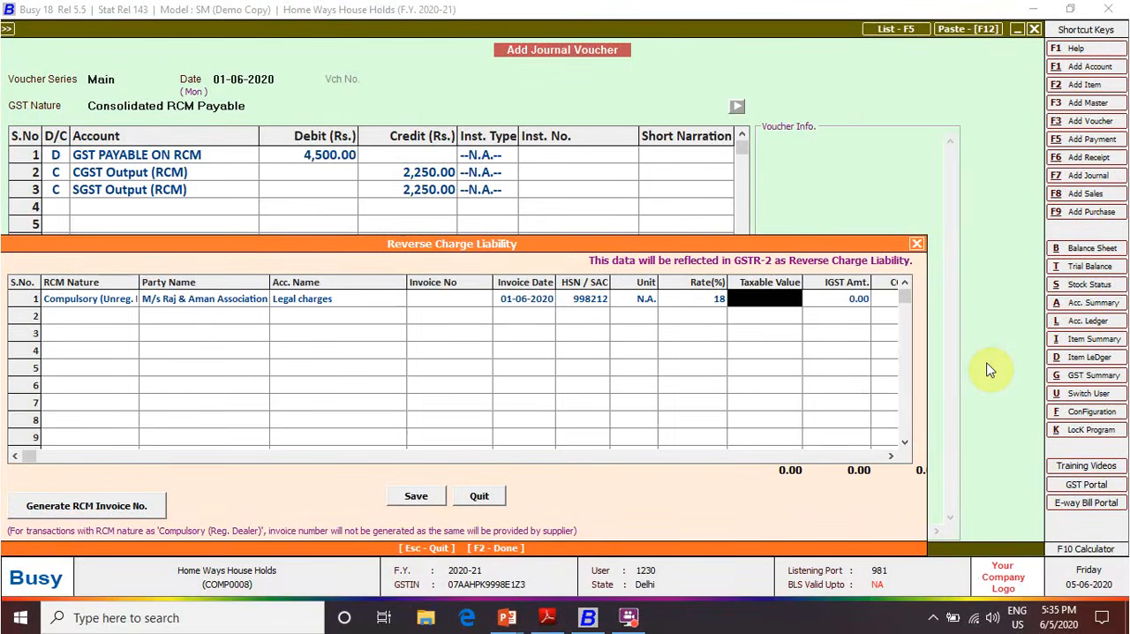
{"action": "type", "text": "25000"}
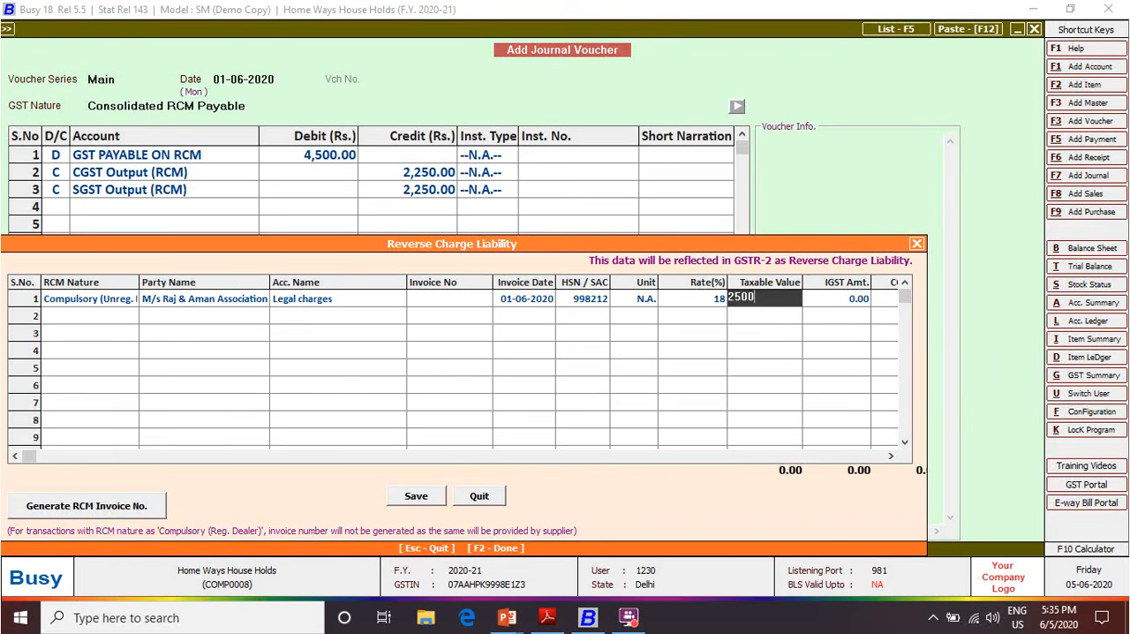
{"action": "key", "text": "Return"}
{"action": "key", "text": "Return"}
{"action": "key", "text": "Return"}
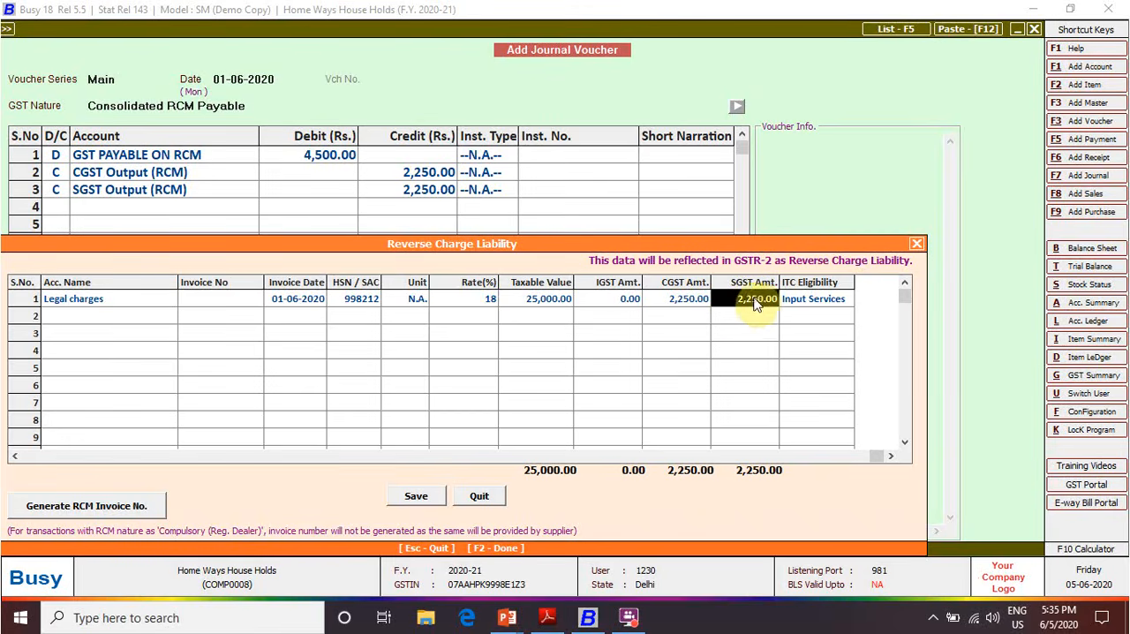
Check the legal charges amounts against the PDF and set the row's ITC eligibility to Input Services
{"action": "key", "text": "alt+Tab"}
{"action": "key", "text": "alt+Tab"}
{"action": "key", "text": "Return"}
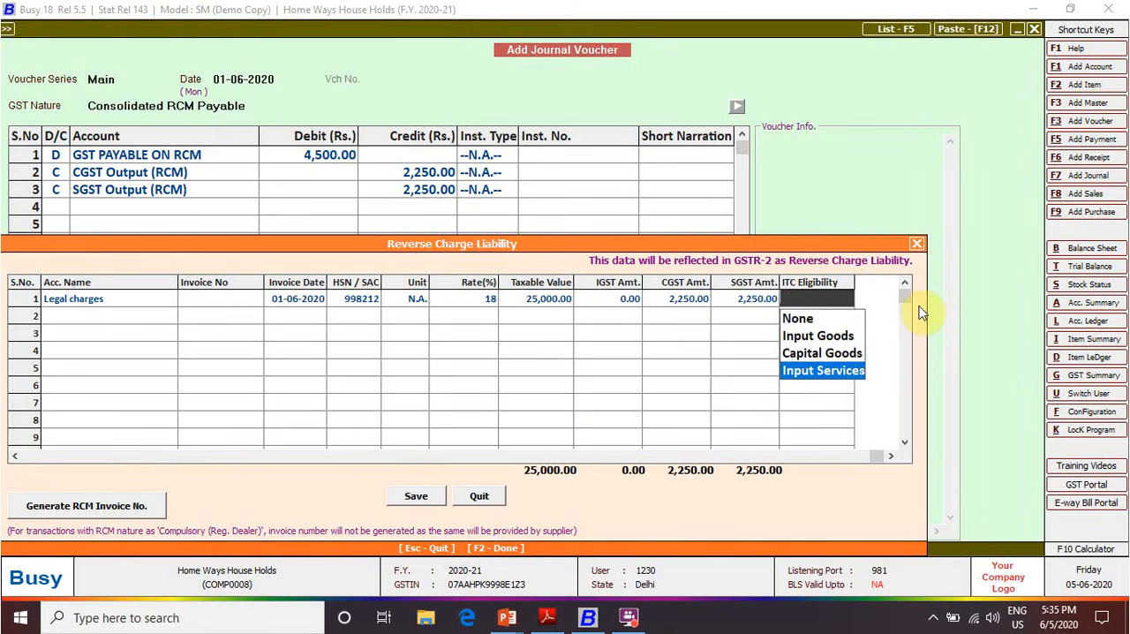
{"action": "key", "text": "Return"}
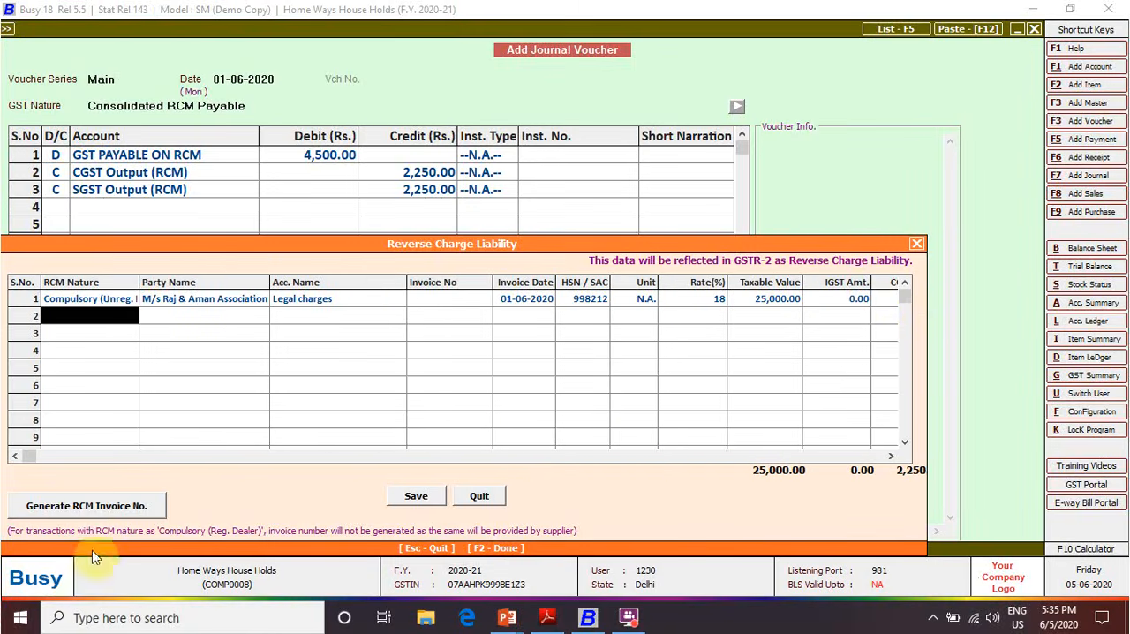
Generate the RCM invoice number for the legal charges row and save the reverse charge liability
{"action": "left_click", "coordinate": [104, 515]}
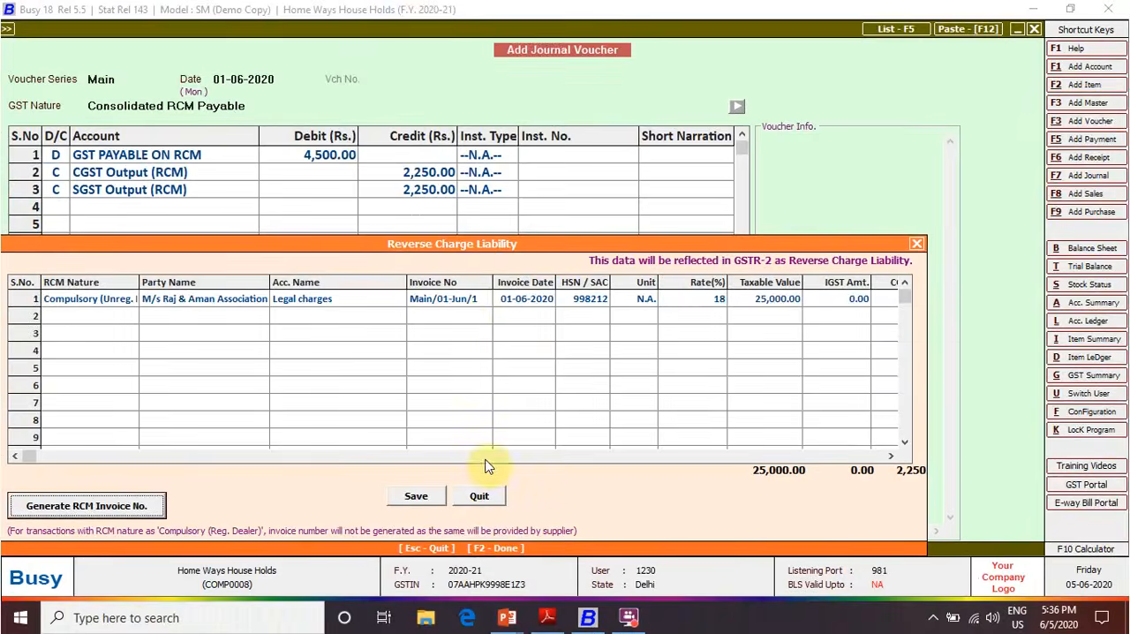
{"action": "left_click", "coordinate": [412, 497]}
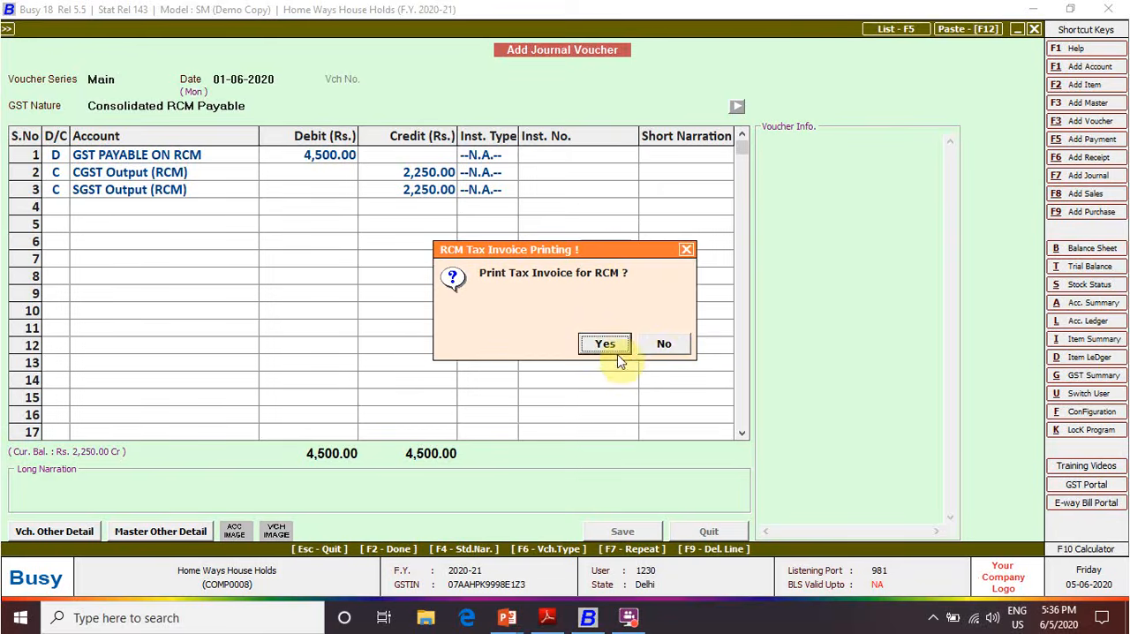
Preview the RCM tax invoice for the legal charges and return to the main screen
{"action": "left_click", "coordinate": [605, 345]}
{"action": "left_click", "coordinate": [194, 134]}
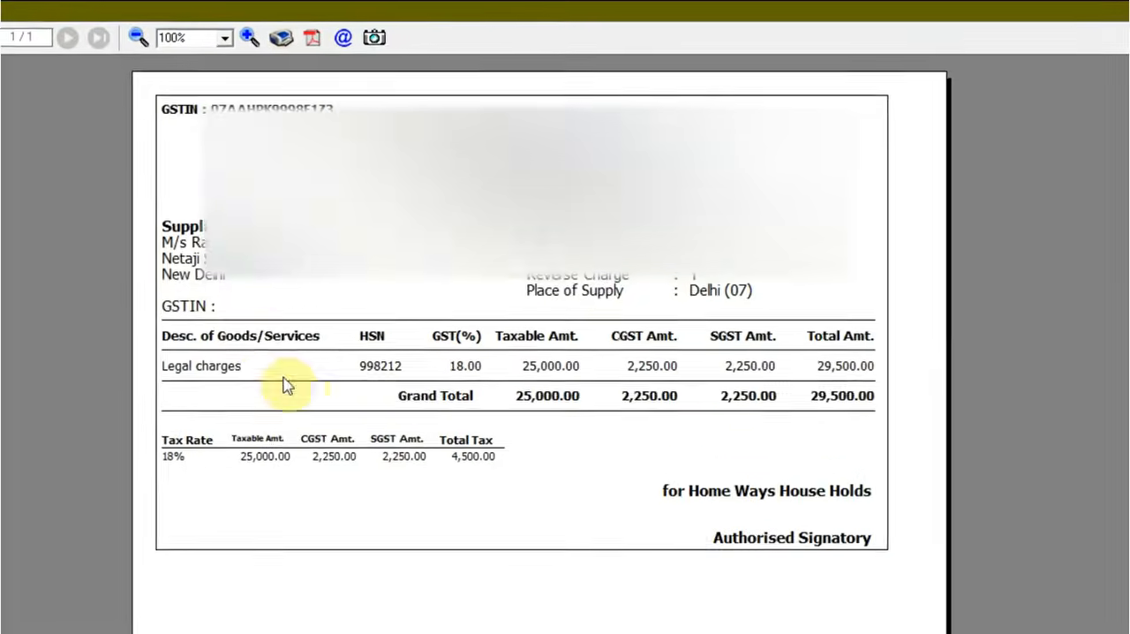
{"action": "key", "text": "Escape"}
{"action": "key", "text": "Escape"}
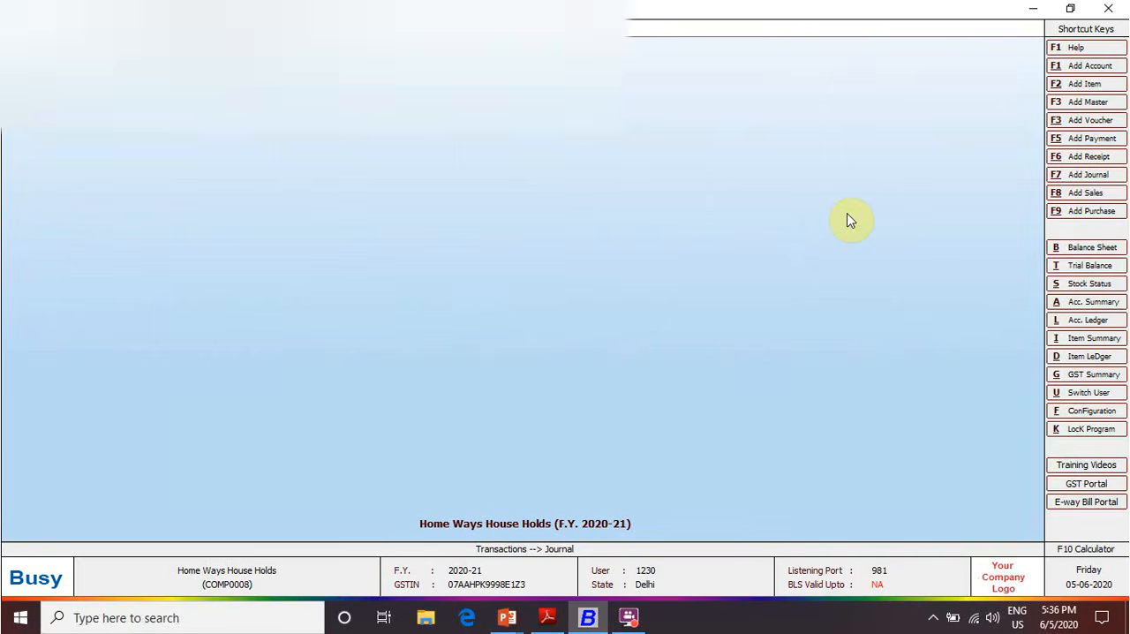
{"action": "key", "text": "Escape"}
{"action": "key", "text": "Escape"}
{"action": "left_click", "coordinate": [848, 221]}
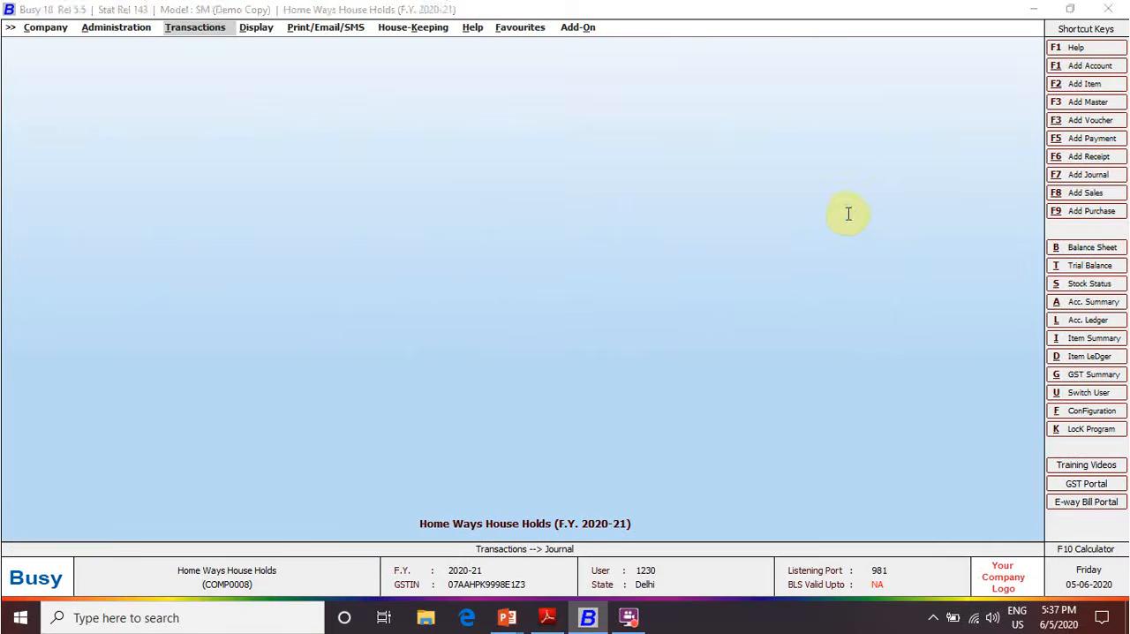
Start a Main series journal voucher dated 01-06-2020 with GST nature GST Tax Adjustments and a debit first row
{"action": "key", "text": "F7"}
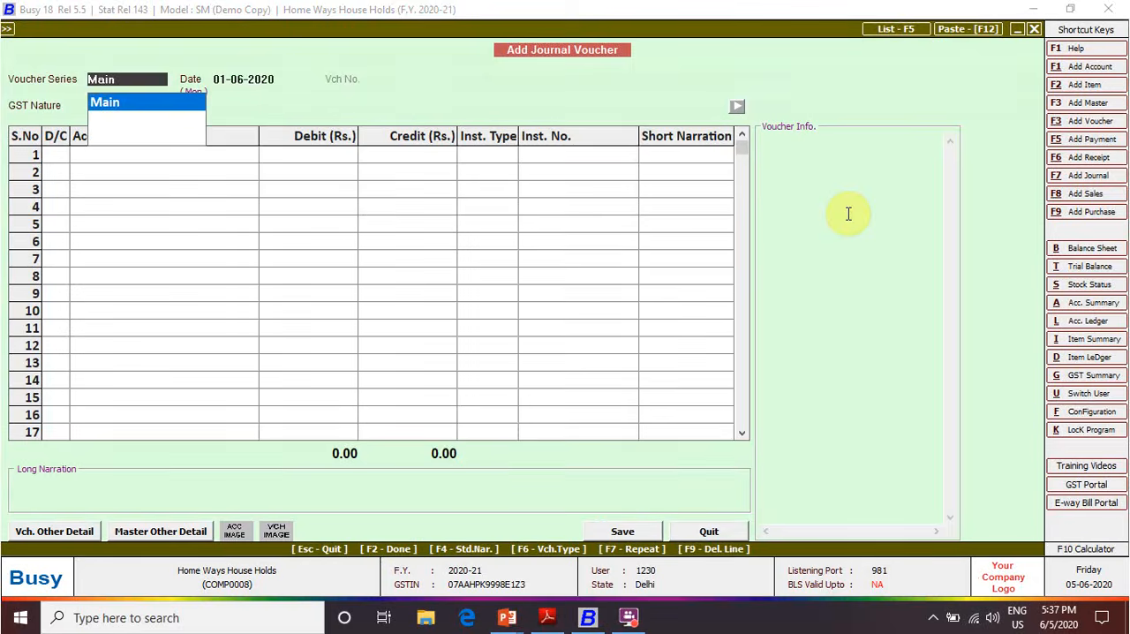
{"action": "key", "text": "Return"}
{"action": "key", "text": "Return"}
{"action": "key", "text": "Down"}
{"action": "key", "text": "Down"}
{"action": "key", "text": "Down"}
{"action": "key", "text": "Down"}
{"action": "key", "text": "Down"}
{"action": "key", "text": "Down"}
{"action": "key", "text": "Down"}
{"action": "key", "text": "Down"}
{"action": "key", "text": "Down"}
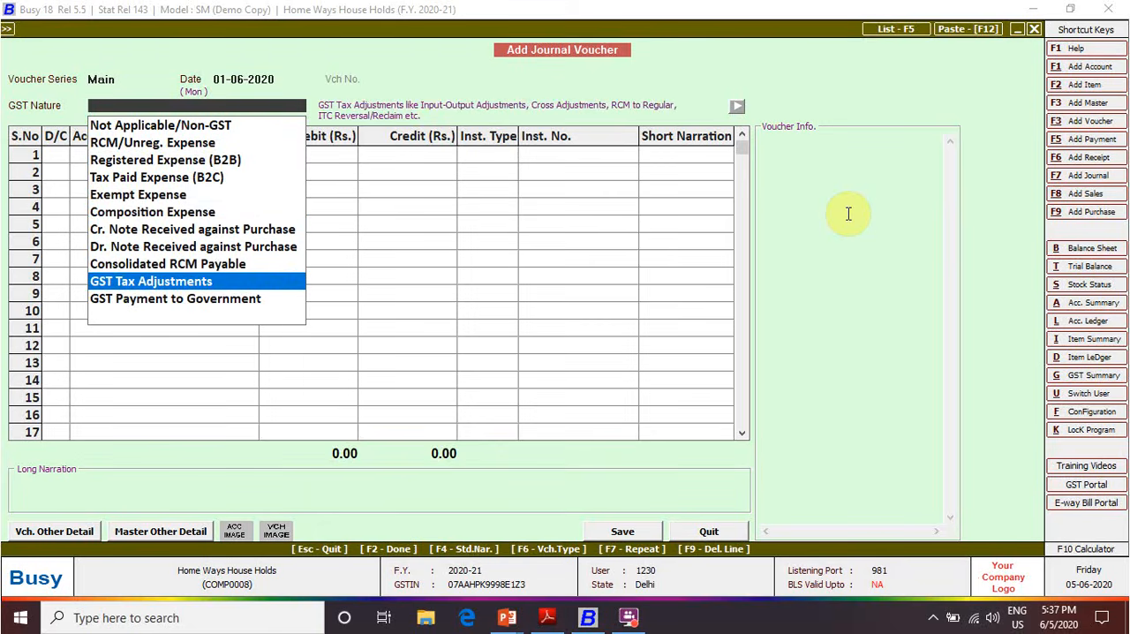
{"action": "key", "text": "Return"}
{"action": "key", "text": "Return"}
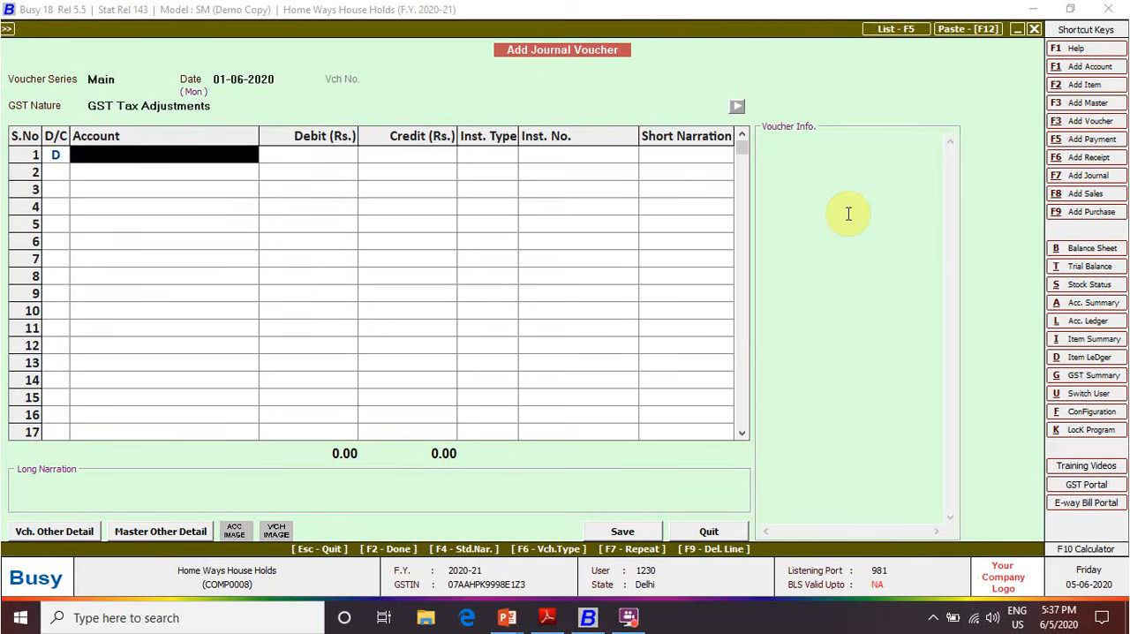
Debit CGST Input Available (RCM) with 2,250 in the first voucher row, without instrument details
{"action": "type", "text": "cgst"}
{"action": "key", "text": "Down"}
{"action": "key", "text": "Down"}
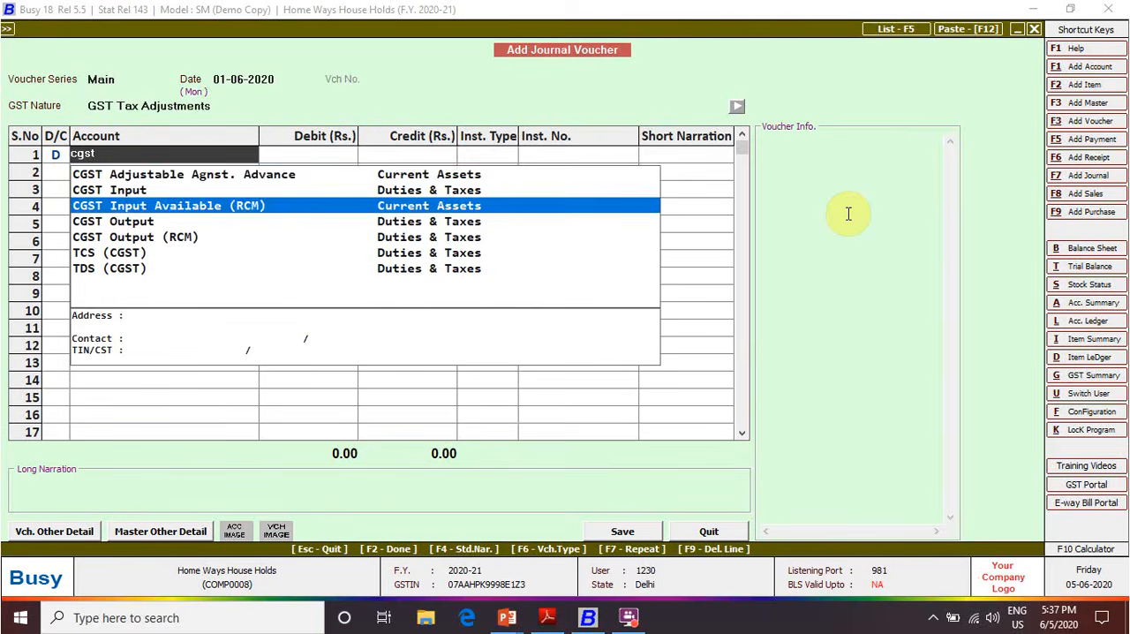
{"action": "key", "text": "Return"}
{"action": "type", "text": "22550"}
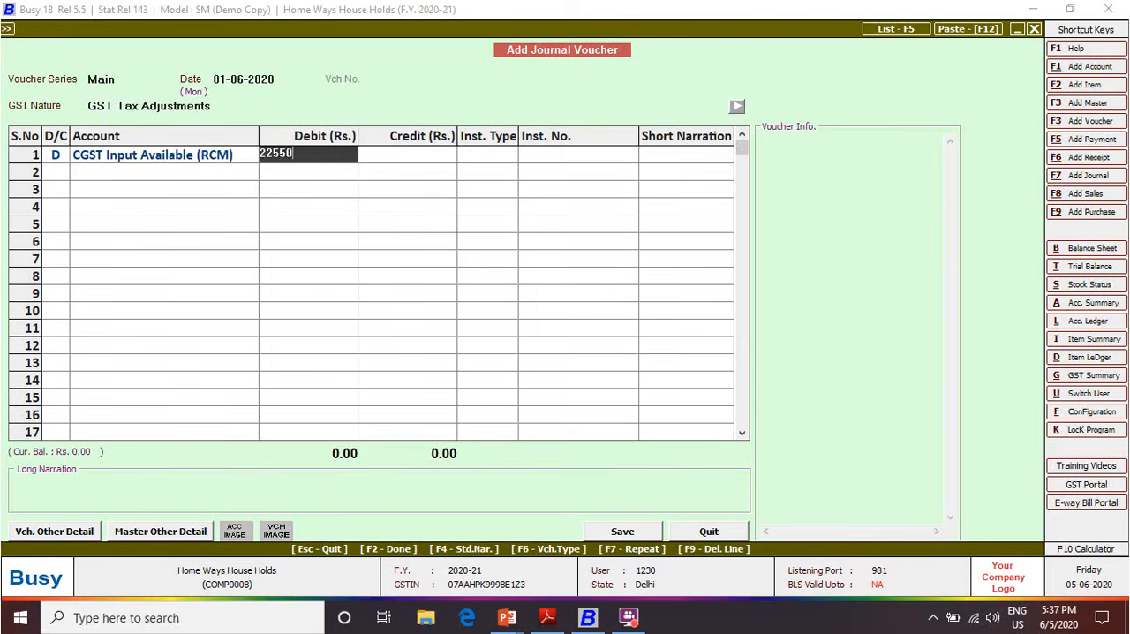
{"action": "key", "text": "Return"}
{"action": "key", "text": "Return"}
{"action": "key", "text": "Return"}
{"action": "key", "text": "Return"}
Make the second voucher row a debit of 2,250 to SGST Input Available (RCM), without instrument details
{"action": "key", "text": "Left"}
{"action": "key", "text": "d"}
{"action": "key", "text": "Return"}
{"action": "type", "text": "sgst"}
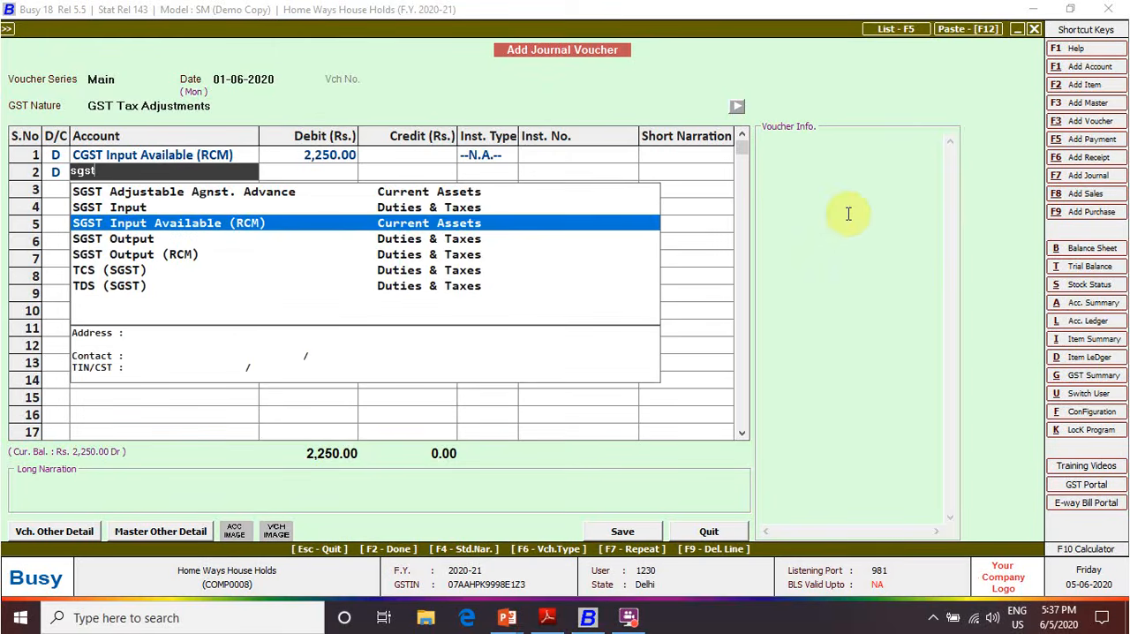
{"action": "key", "text": "Return"}
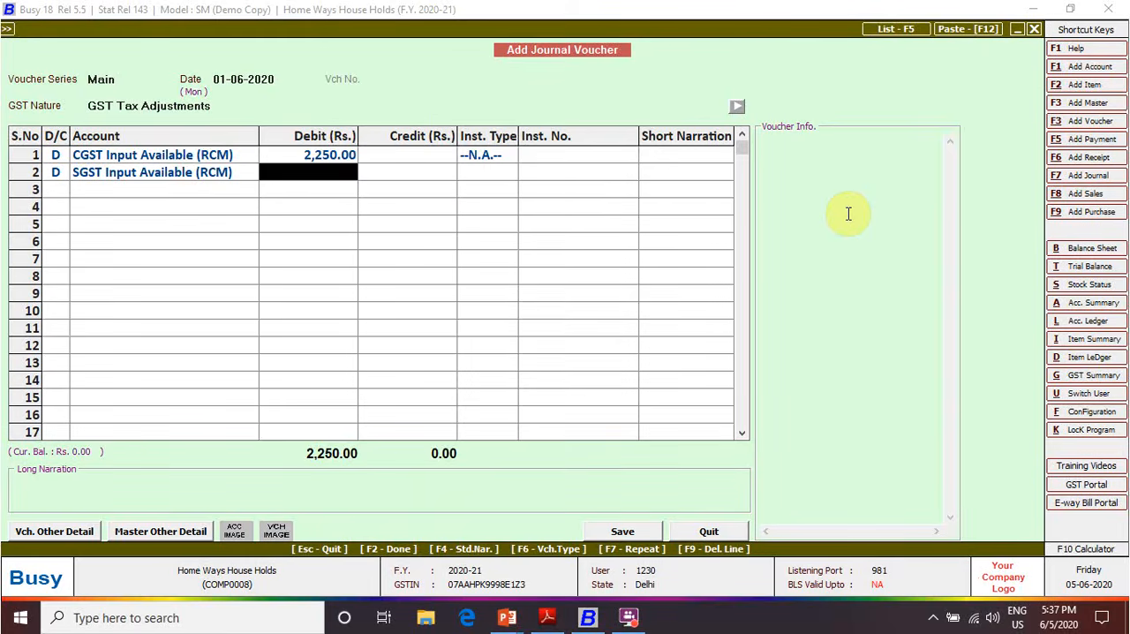
{"action": "type", "text": "2250"}
{"action": "key", "text": "Return"}
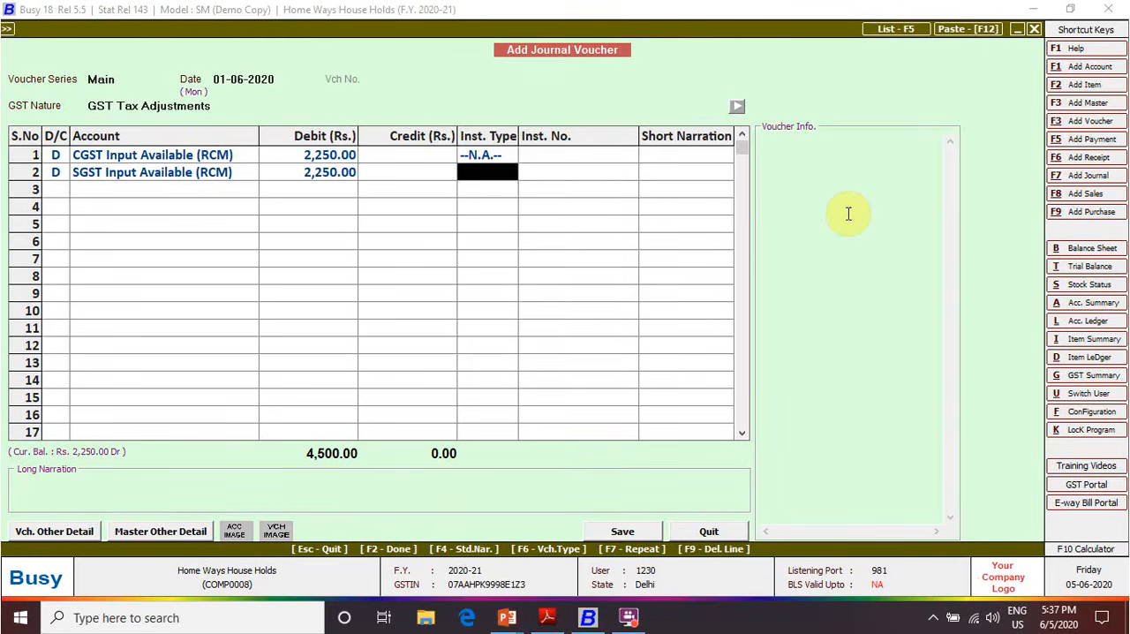
{"action": "key", "text": "Return"}
{"action": "key", "text": "Return"}
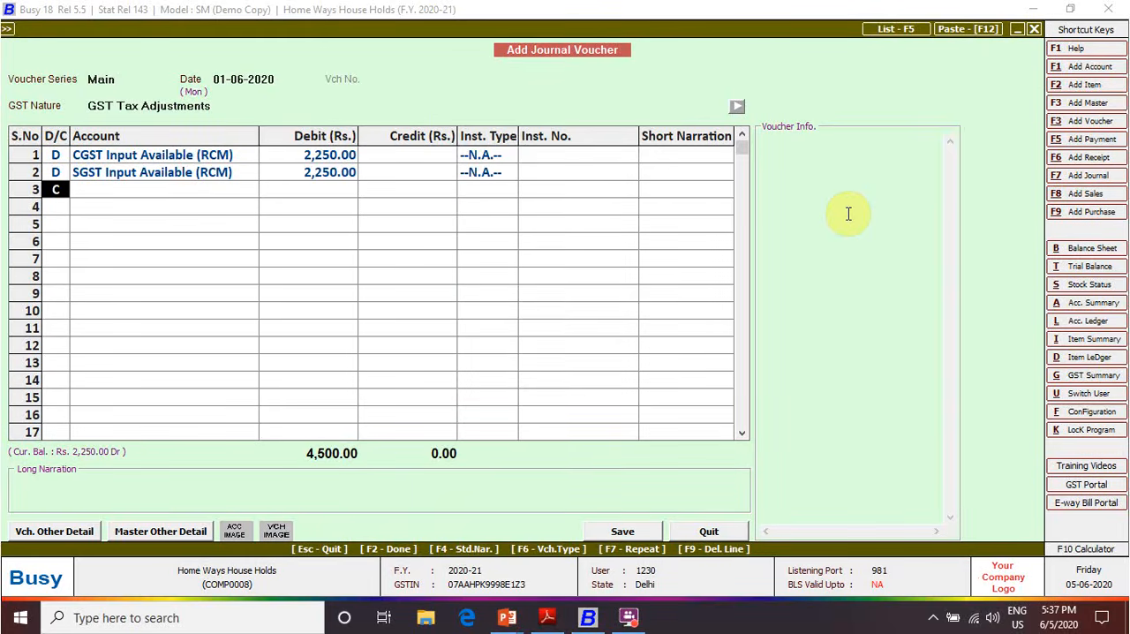
Credit GST PAYABLE ON RCM with 4,500 in the third voucher row, without instrument details or a short narration
{"action": "key", "text": "Return"}
{"action": "type", "text": "gst"}
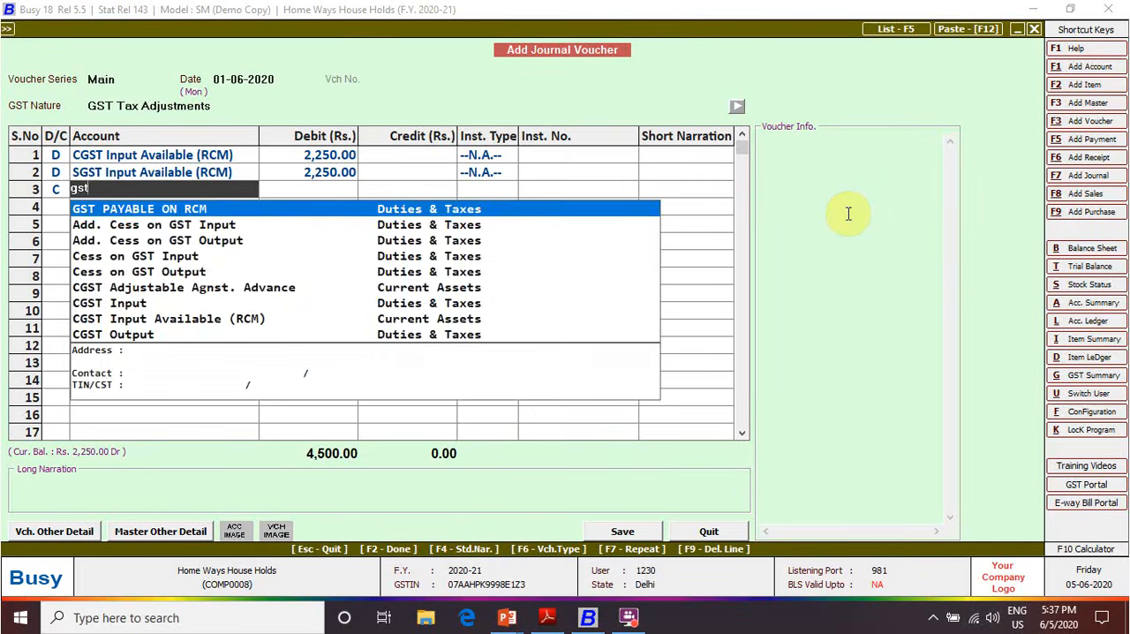
{"action": "key", "text": "Return"}
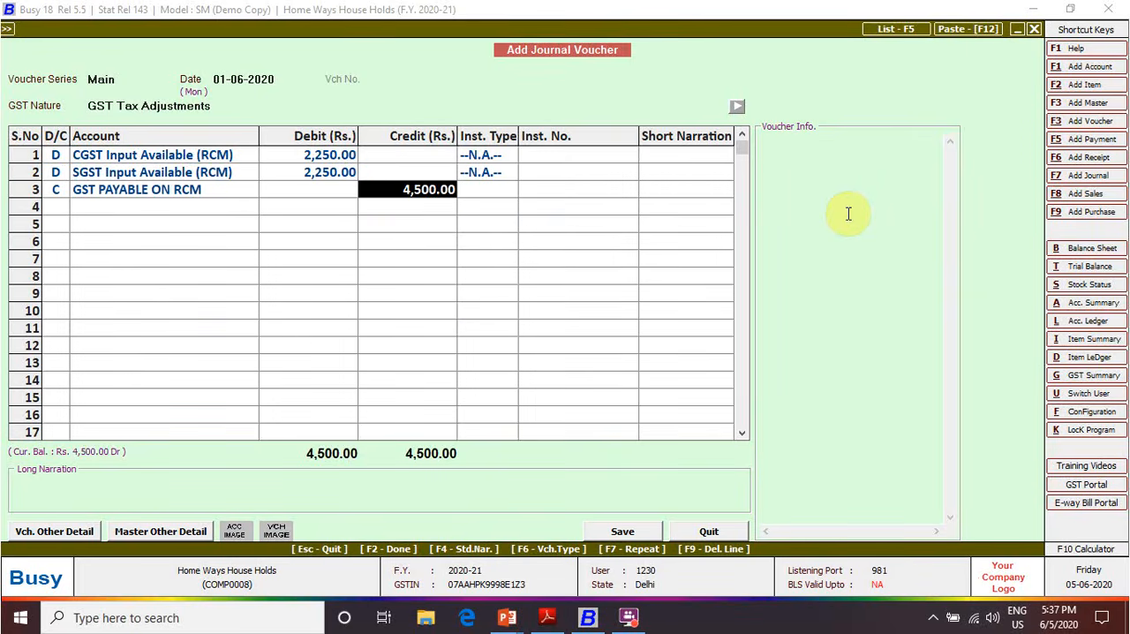
{"action": "key", "text": "Return"}
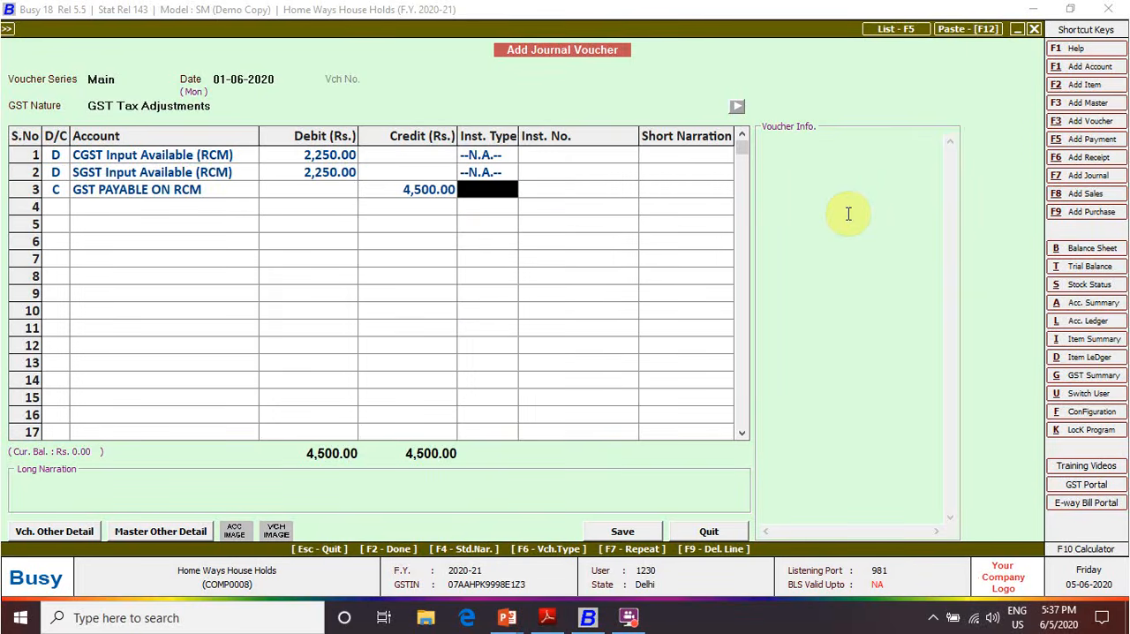
{"action": "key", "text": "Return"}
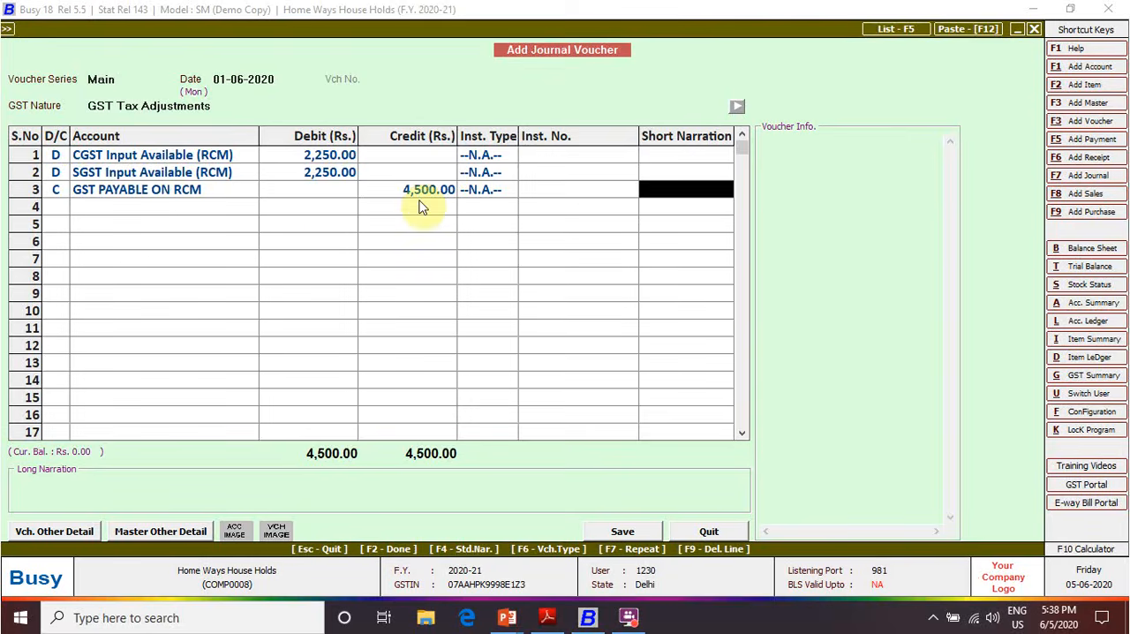
{"action": "key", "text": "Return"}
{"action": "key", "text": "Return"}
{"action": "key", "text": "Return"}
{"action": "key", "text": "Return"}
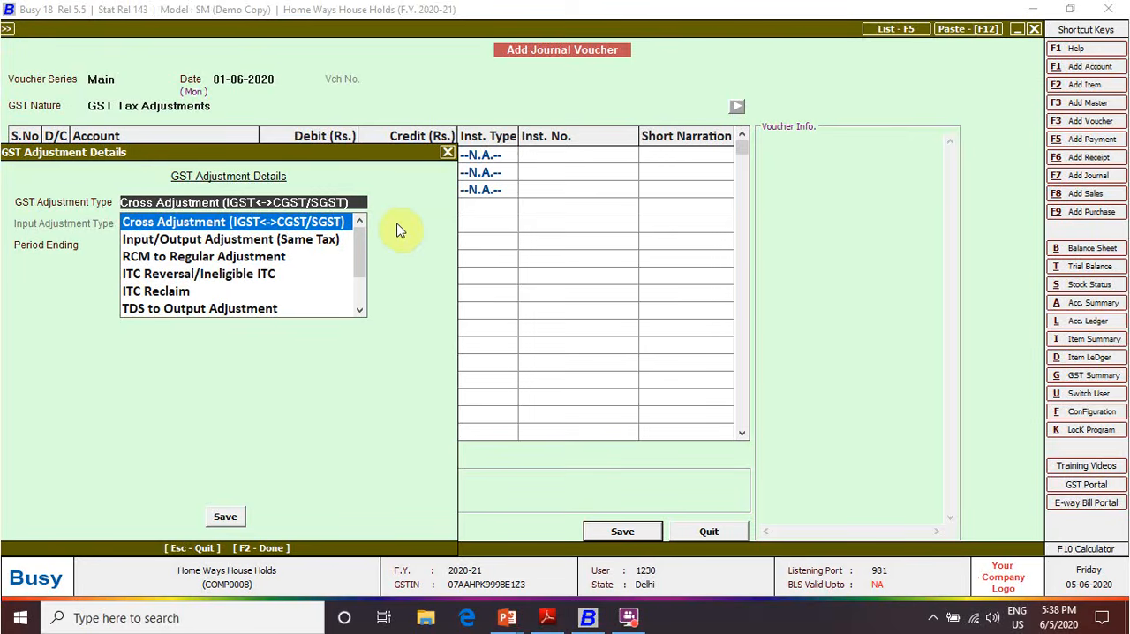
Proceed to save without a long narration, choose RCM to Regular Adjustment as the GST adjustment type, and leave the voucher
{"action": "key", "text": "Down"}
{"action": "key", "text": "Down"}
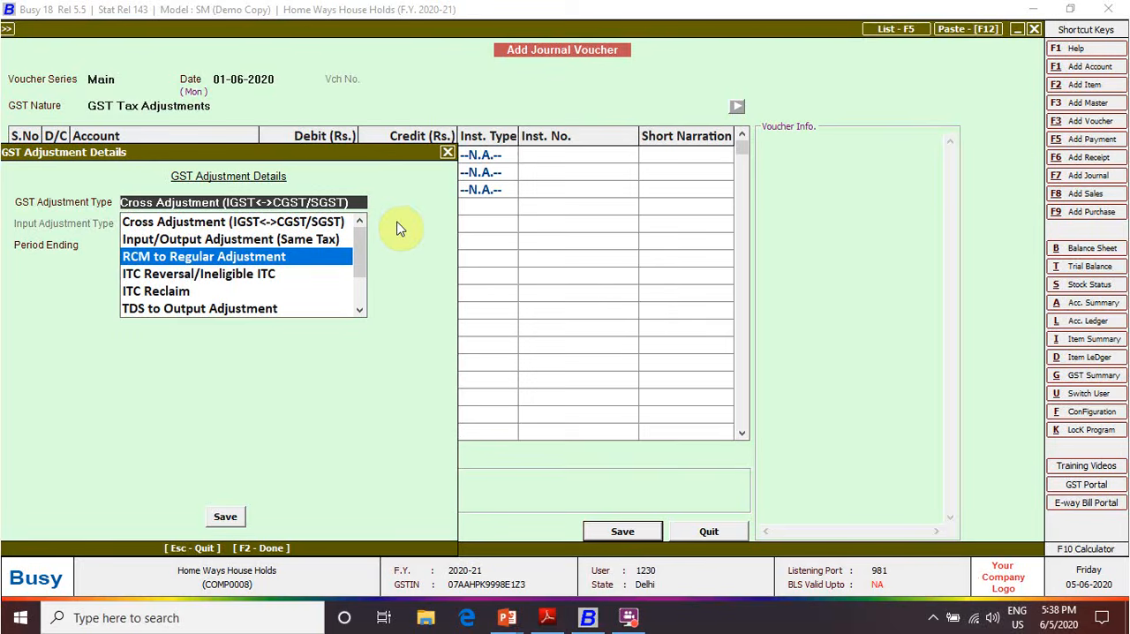
{"action": "key", "text": "Return"}
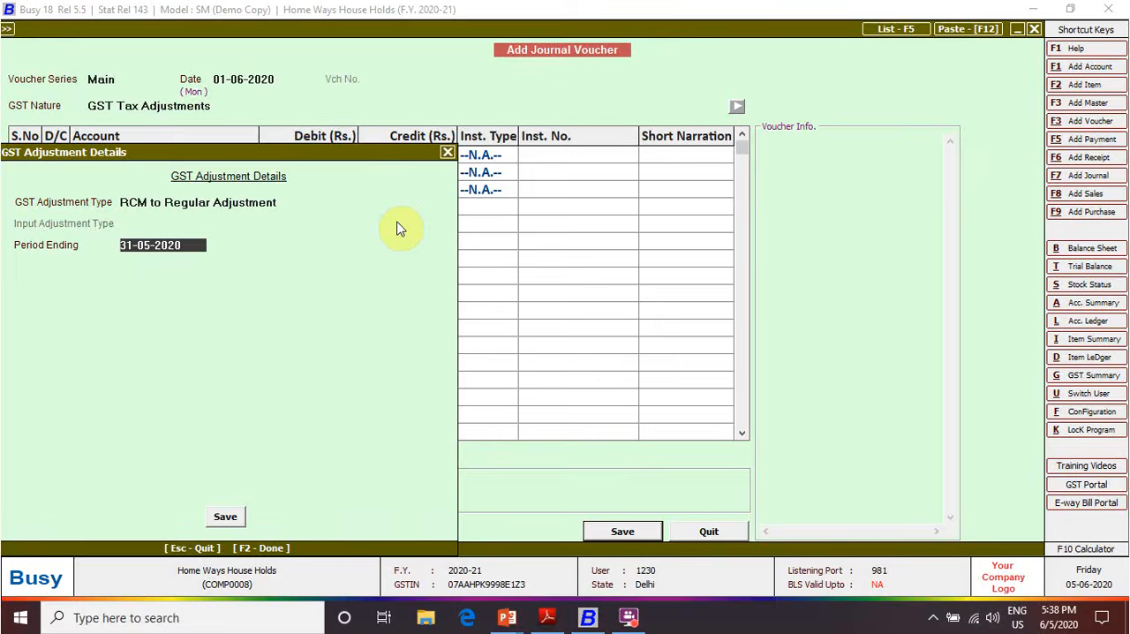
{"action": "key", "text": "Escape"}
{"action": "key", "text": "Escape"}
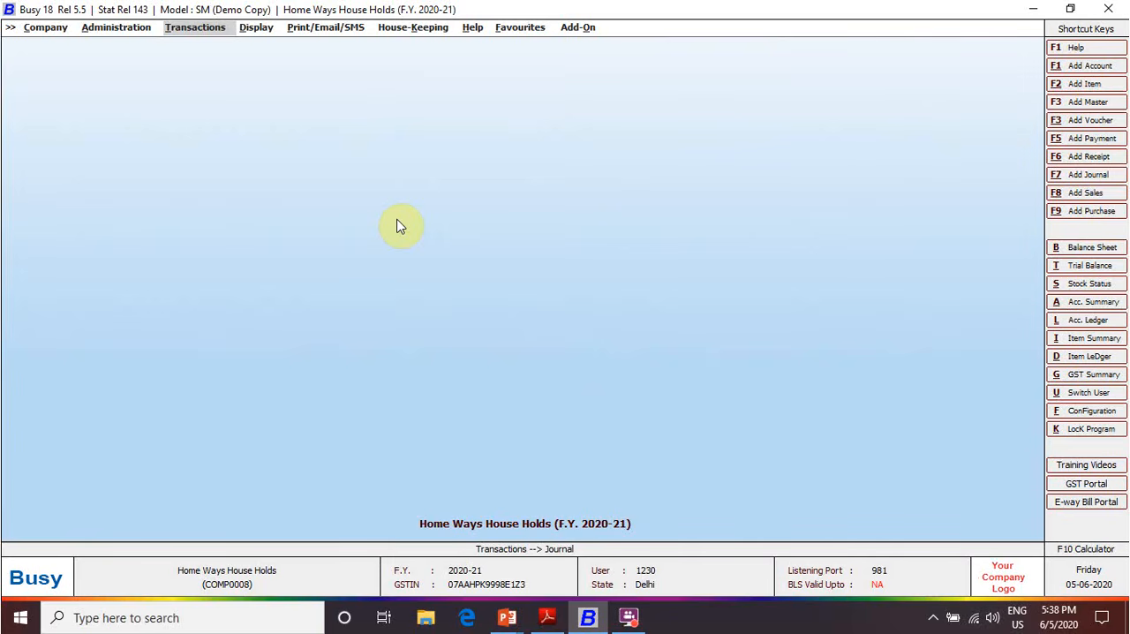
Open the GSTR-3B report's options from the GST returns
{"action": "key", "text": "Right"}
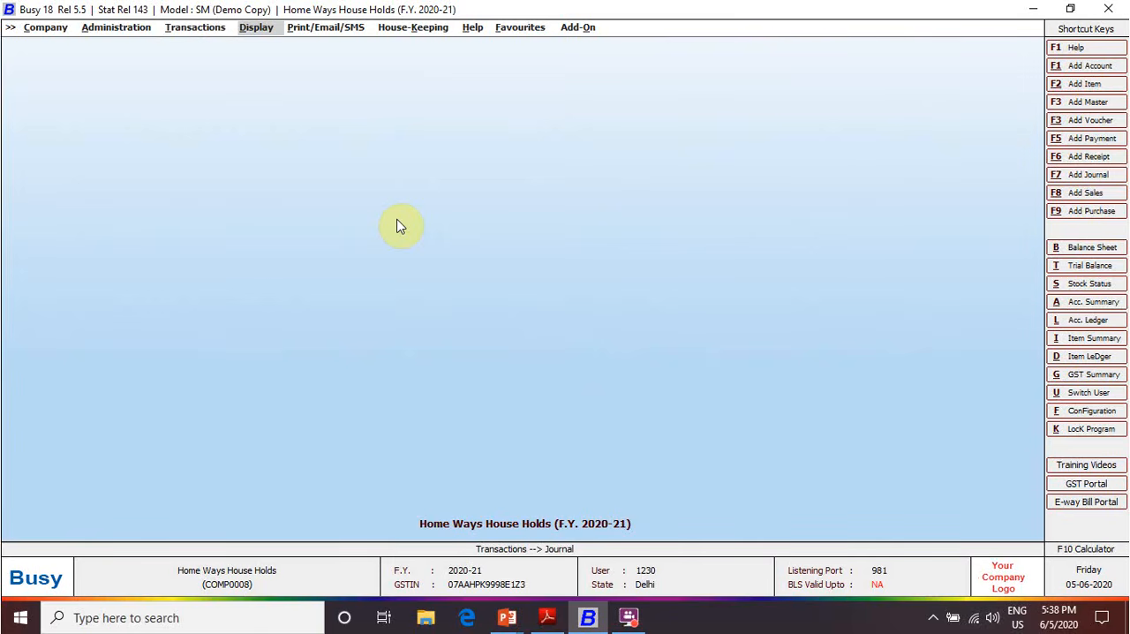
{"action": "key", "text": "Return"}
{"action": "key", "text": "Down"}
{"action": "key", "text": "Down"}
{"action": "key", "text": "Down"}
{"action": "key", "text": "Down"}
{"action": "key", "text": "Down"}
{"action": "key", "text": "Down"}
{"action": "key", "text": "Down"}
{"action": "key", "text": "Down"}
{"action": "key", "text": "Down"}
{"action": "key", "text": "Down"}
{"action": "key", "text": "Down"}
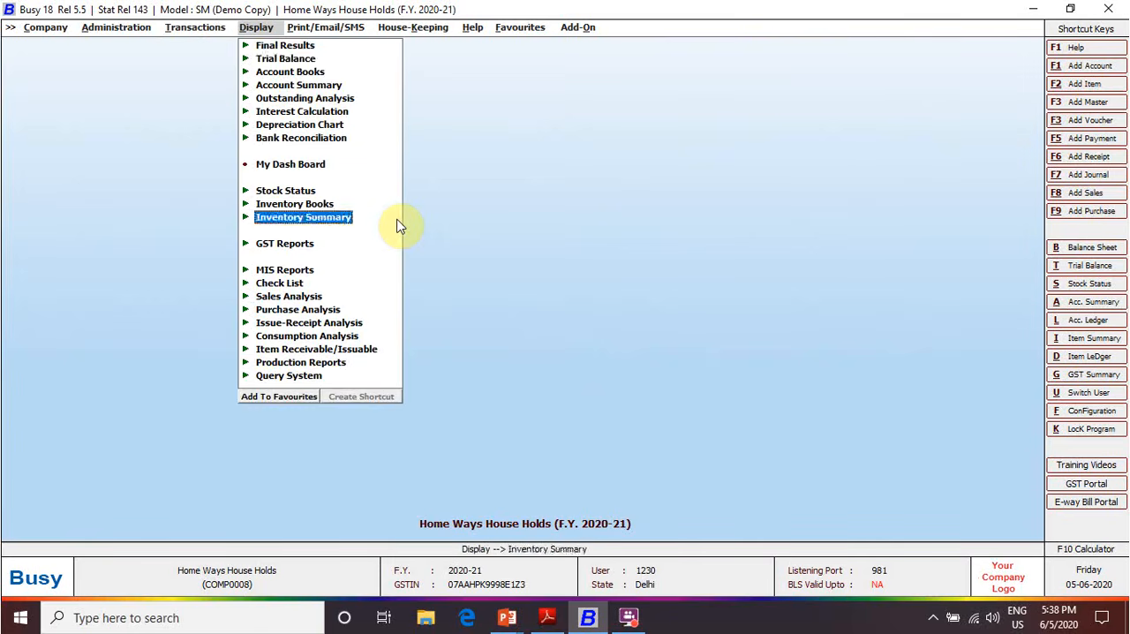
{"action": "key", "text": "Down"}
{"action": "key", "text": "Return"}
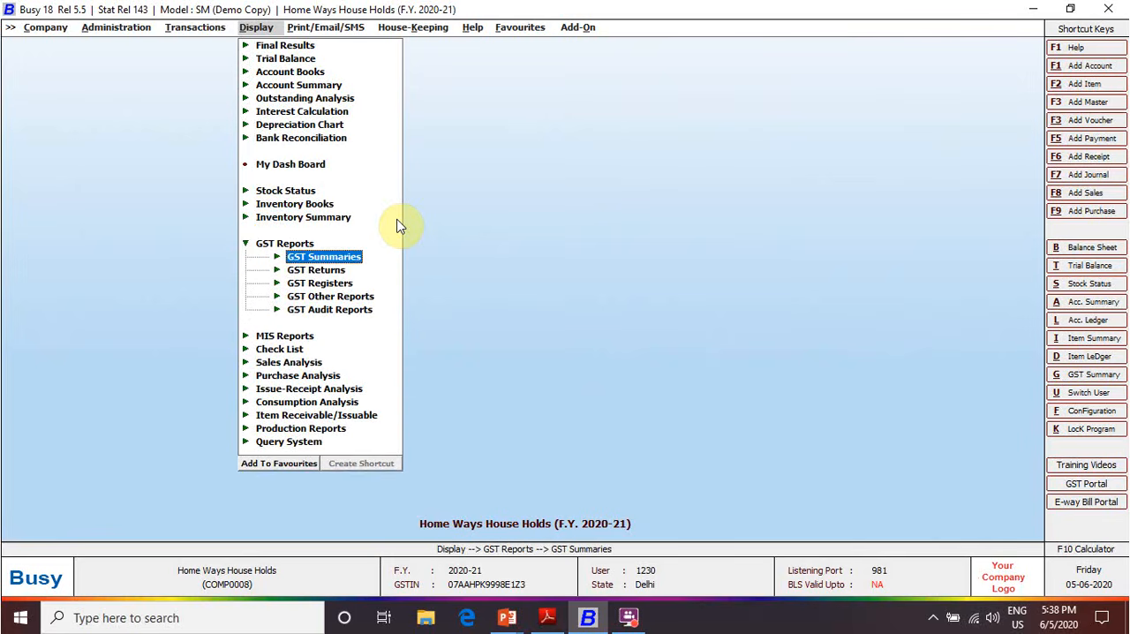
{"action": "key", "text": "Down"}
{"action": "key", "text": "Return"}
{"action": "key", "text": "Down"}
{"action": "key", "text": "Down"}
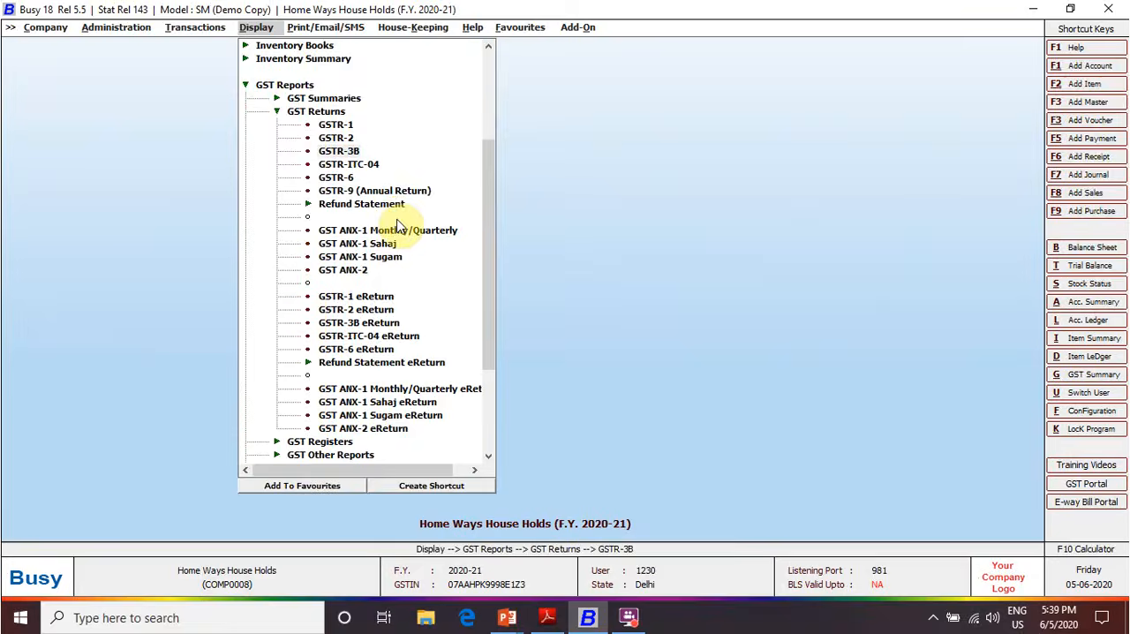
{"action": "key", "text": "Return"}
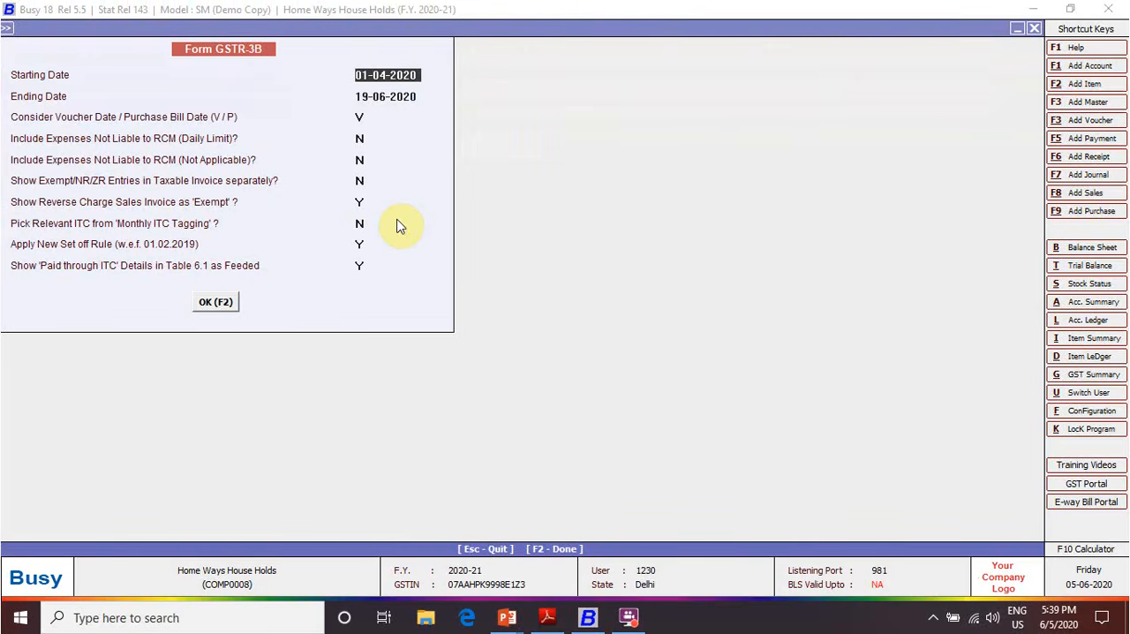
Generate the GSTR-3B report for 01-06-2020 to 30-06-2020, leaving the other report options unchanged
{"action": "type", "text": "1-"}
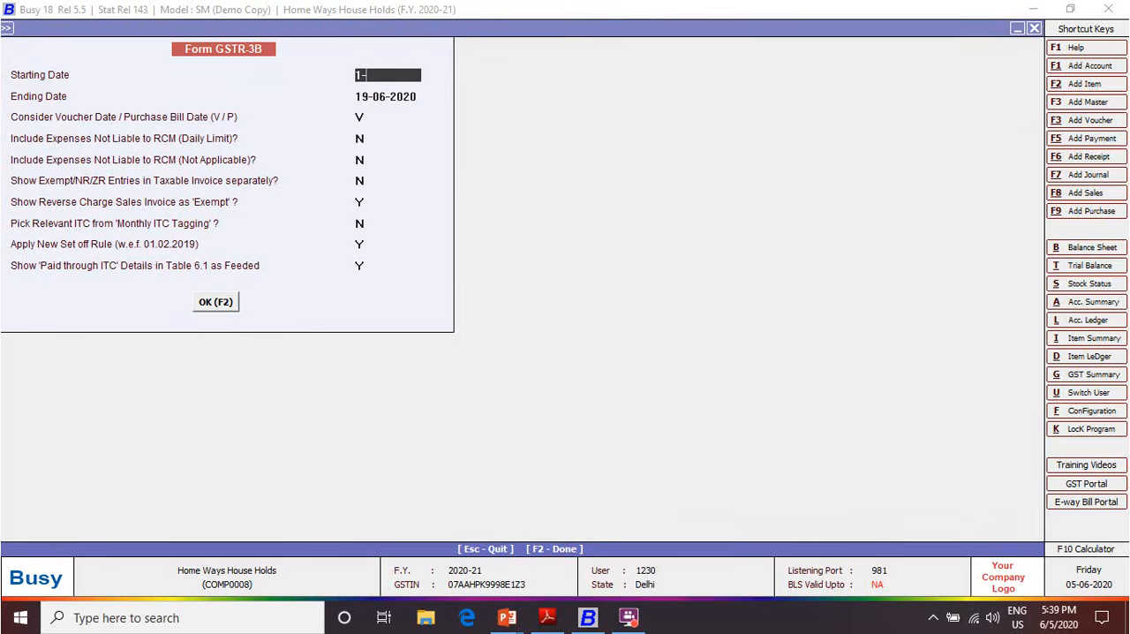
{"action": "key", "text": "Return"}
{"action": "type", "text": "30-6"}
{"action": "key", "text": "Return"}
{"action": "key", "text": "Return"}
{"action": "key", "text": "Return"}
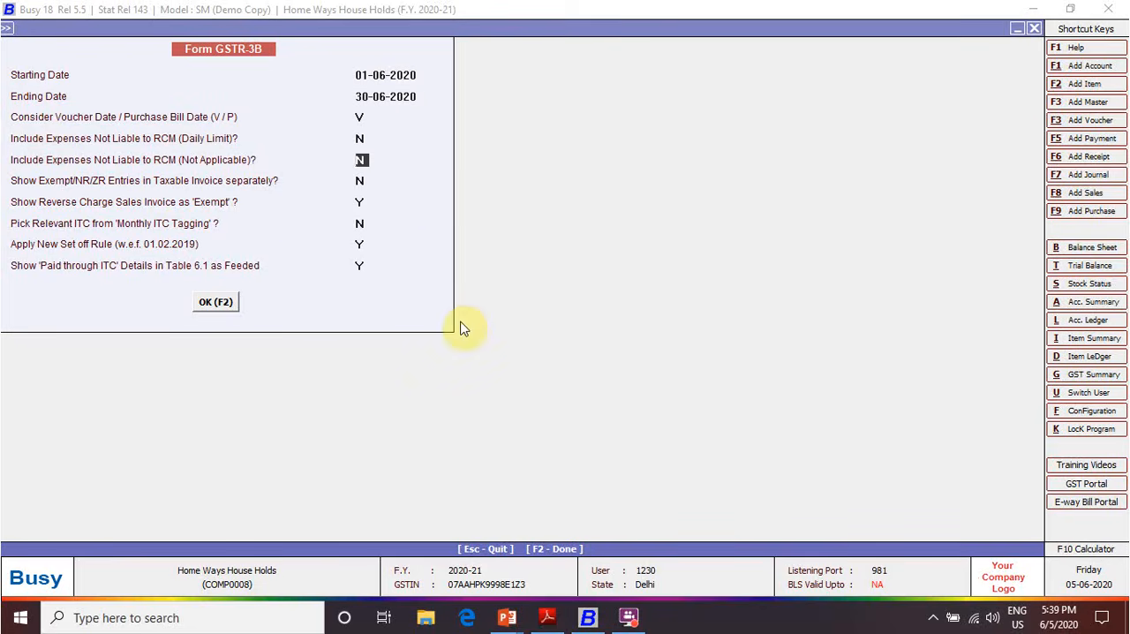
{"action": "key", "text": "F2"}
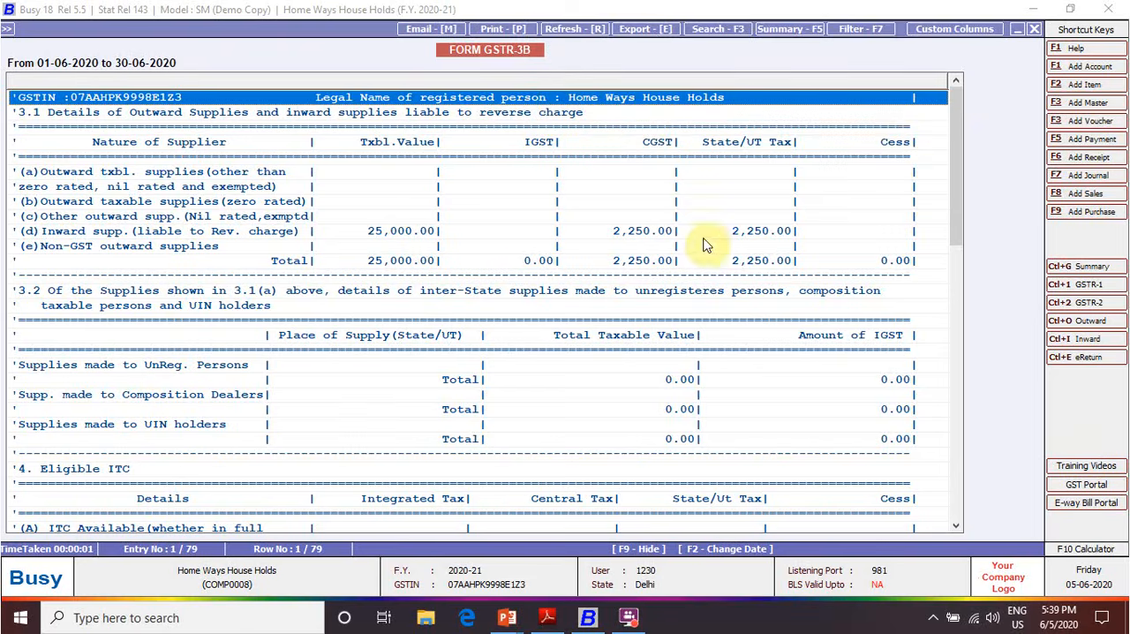
Examine the inward supplies liable to reverse charge in section 3.1(d) of the GSTR-3B report
{"action": "key", "text": "Down"}
{"action": "key", "text": "Down"}
{"action": "key", "text": "Down"}
{"action": "key", "text": "Down"}
{"action": "key", "text": "Down"}
{"action": "key", "text": "Down"}
{"action": "key", "text": "Down"}
{"action": "key", "text": "Down"}
{"action": "key", "text": "Down"}
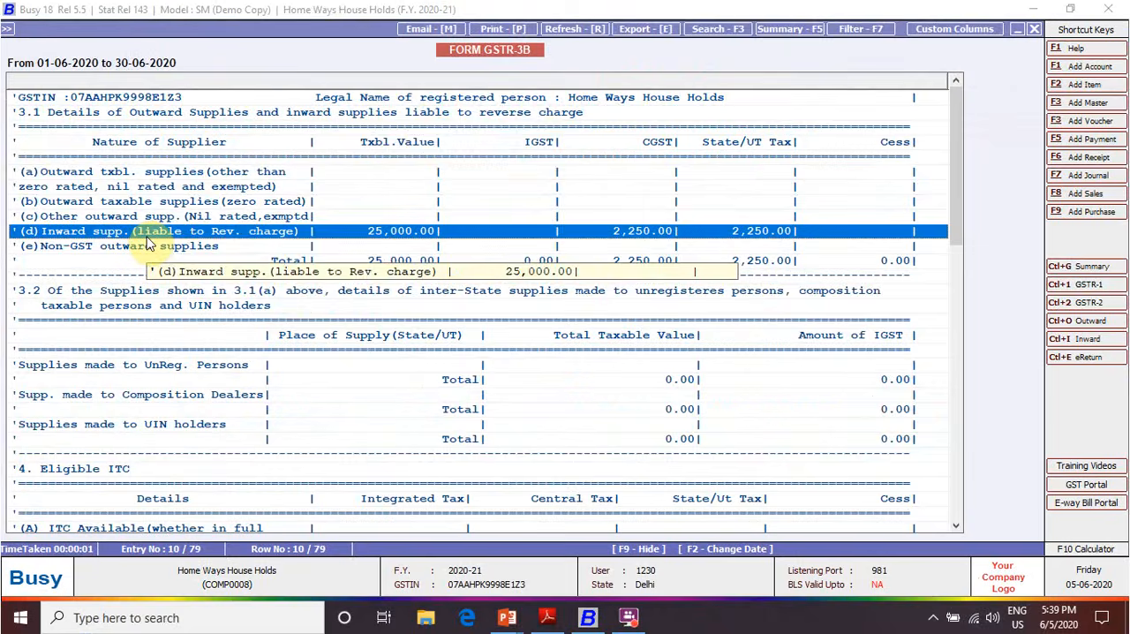
Examine the eligible ITC on inward supplies liable to reverse charge in section 4(A)(3), and close the GSTR-3B report
{"action": "key", "text": "Page_Down"}
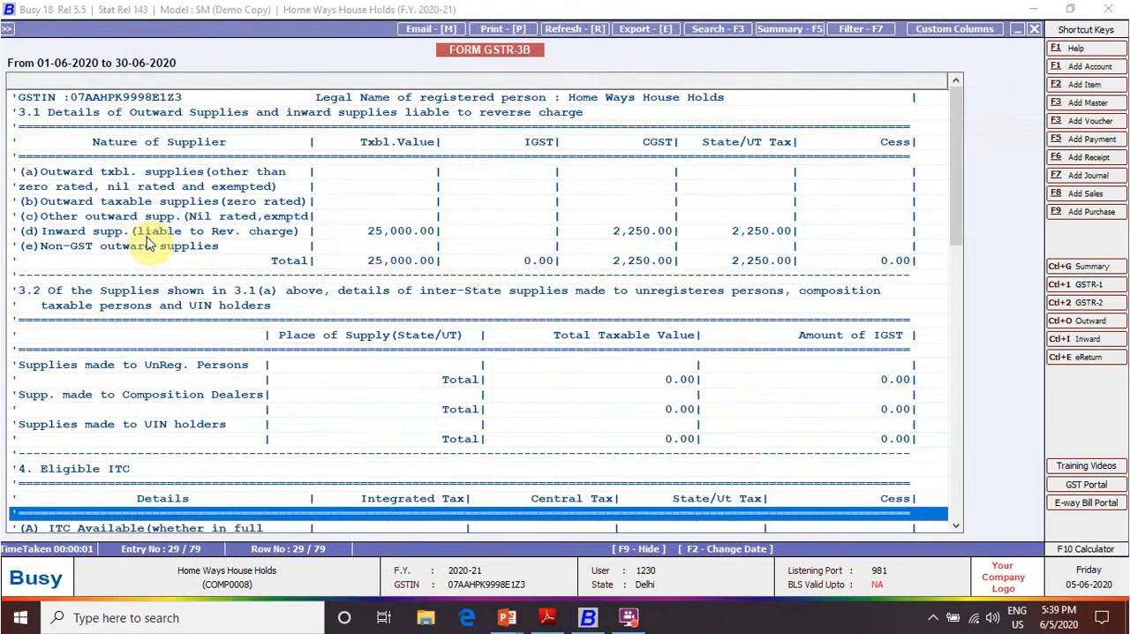
{"action": "key", "text": "Down"}
{"action": "key", "text": "Down"}
{"action": "key", "text": "Down"}
{"action": "key", "text": "Down"}
{"action": "scroll", "coordinate": [148, 244], "scroll_direction": "down", "scroll_amount": 2}
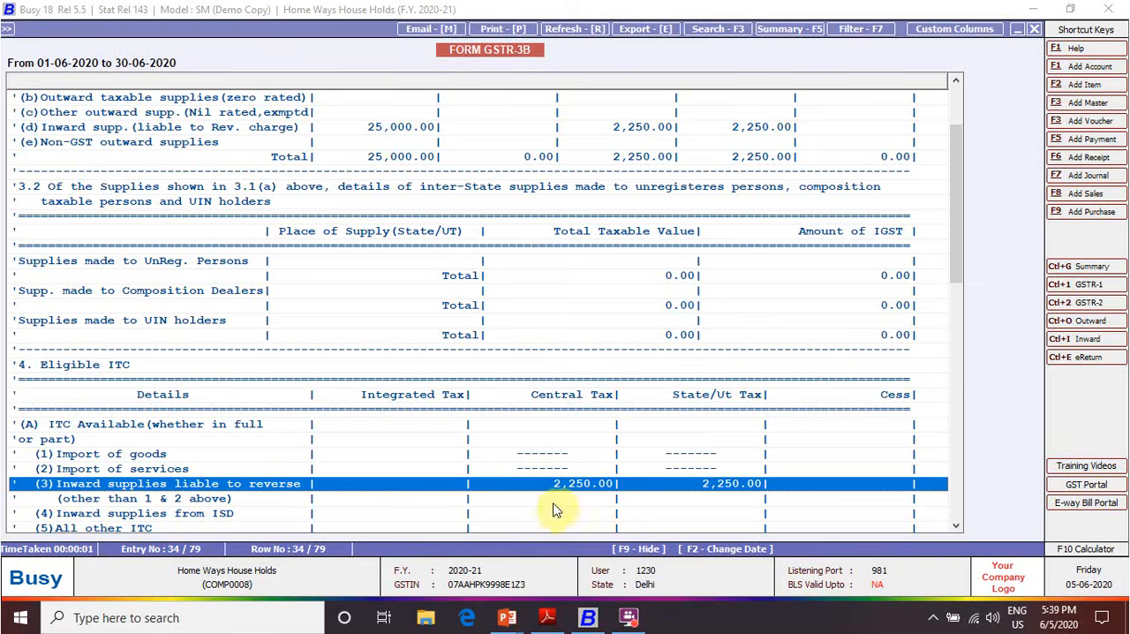
{"action": "left_click", "coordinate": [788, 497]}
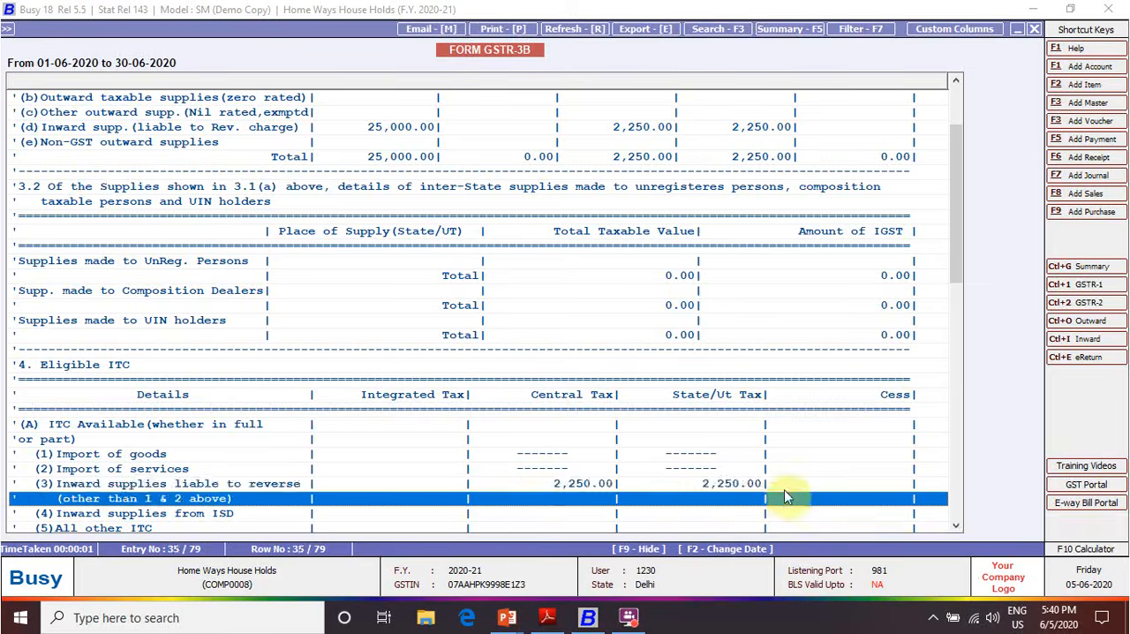
{"action": "key", "text": "Escape"}
{"action": "key", "text": "Escape"}
{"action": "key", "text": "Escape"}
{"action": "key", "text": "Escape"}
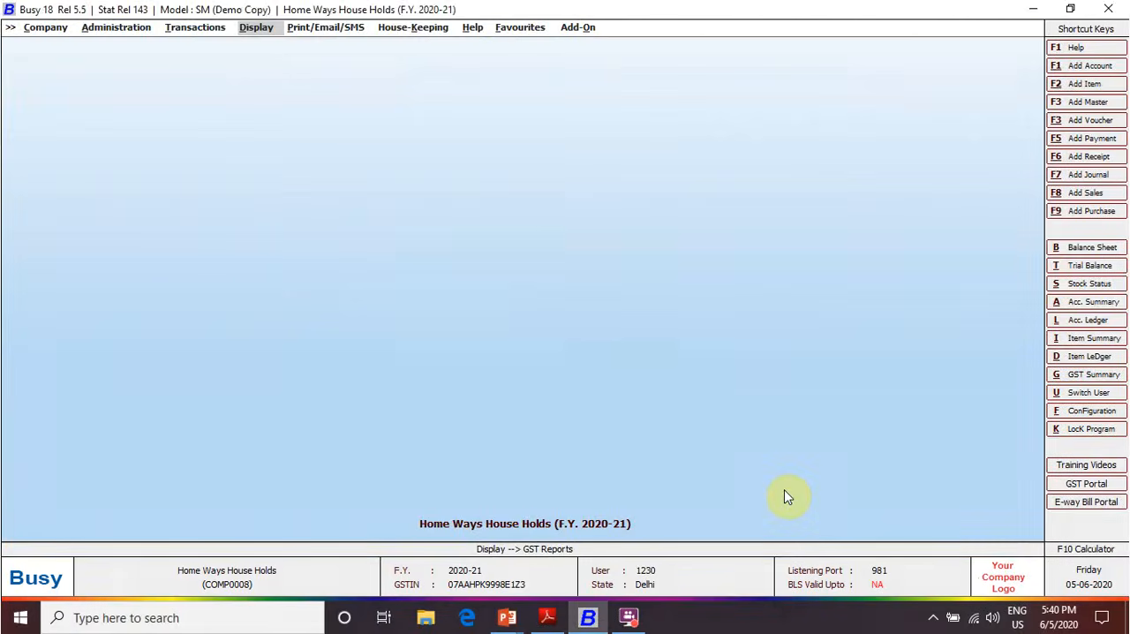
Display the Balance Sheet in Horizontal (Standard) format with its default dates and options
{"action": "key", "text": "Return"}
{"action": "key", "text": "Up"}
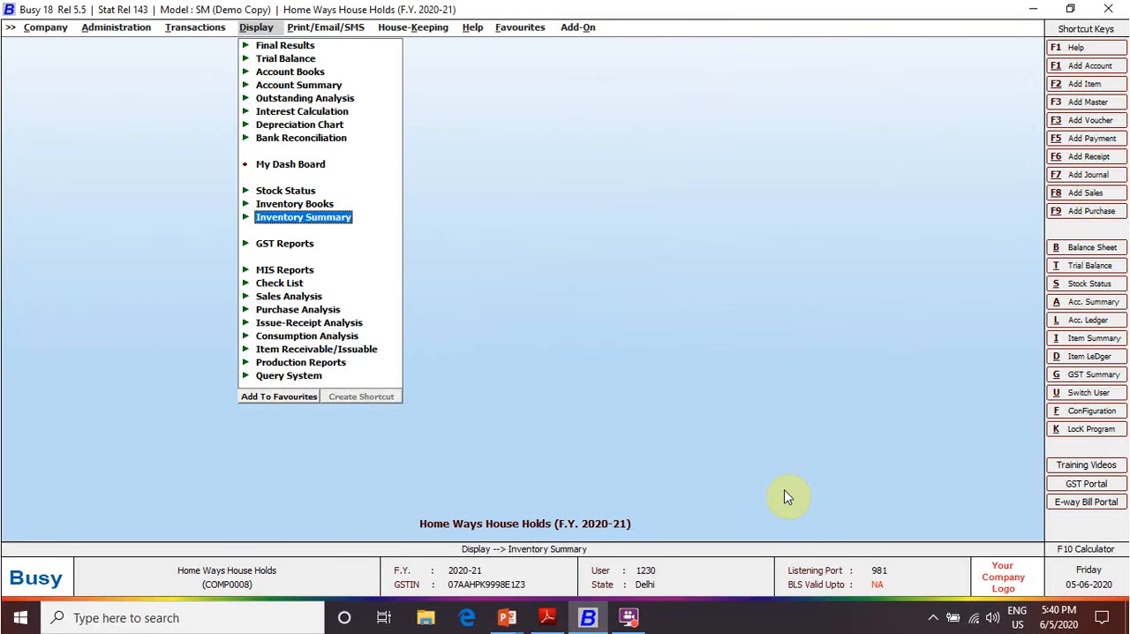
{"action": "key", "text": "Up"}
{"action": "key", "text": "Up"}
{"action": "key", "text": "Up"}
{"action": "key", "text": "Up"}
{"action": "key", "text": "Up"}
{"action": "key", "text": "Up"}
{"action": "key", "text": "Up"}
{"action": "key", "text": "Up"}
{"action": "key", "text": "Up"}
{"action": "key", "text": "Up"}
{"action": "key", "text": "Up"}
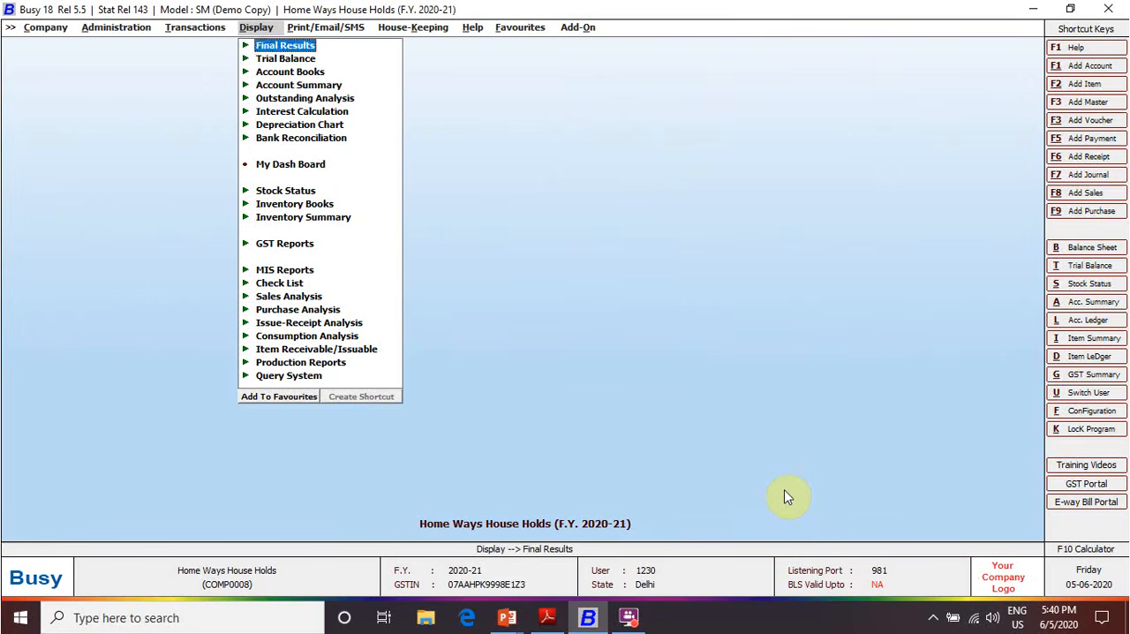
{"action": "key", "text": "Return"}
{"action": "key", "text": "Return"}
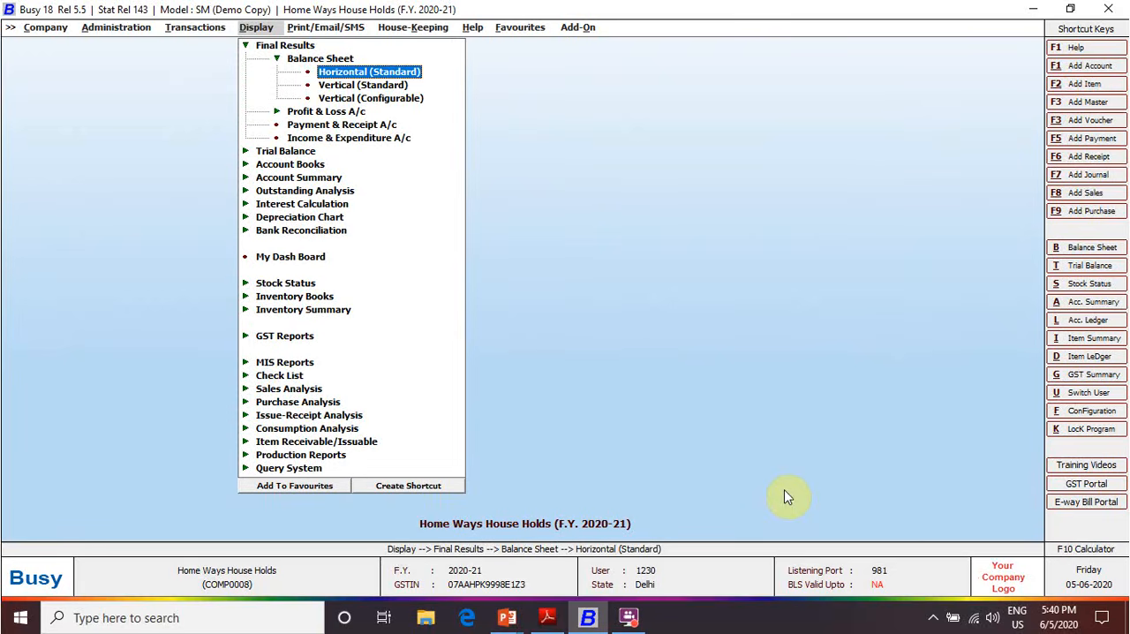
{"action": "key", "text": "Return"}
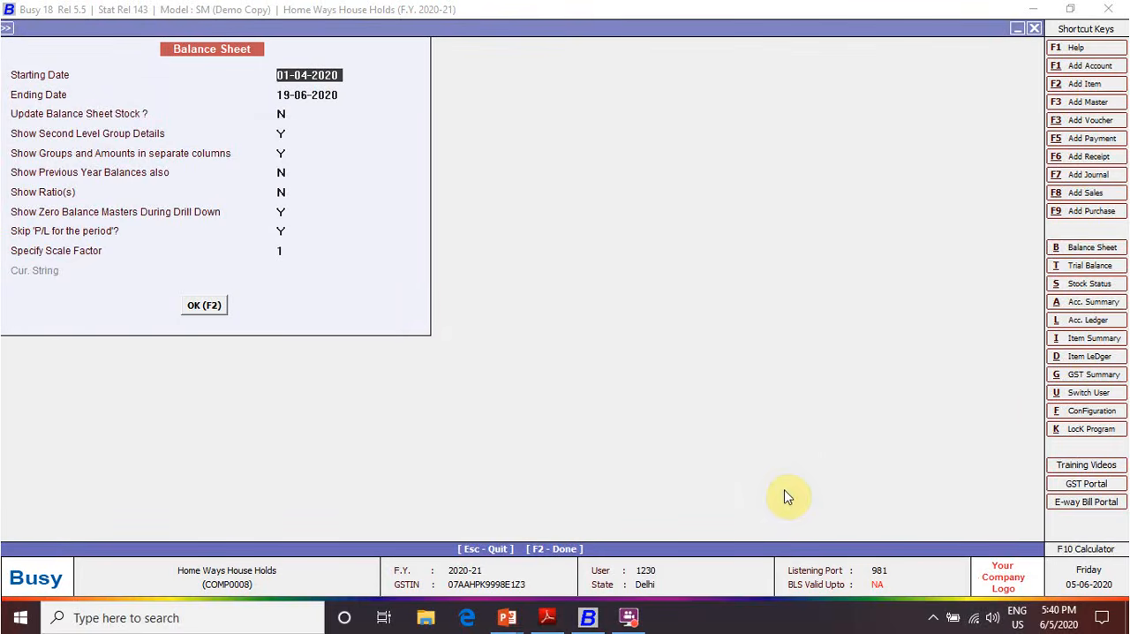
{"action": "key", "text": "F2"}
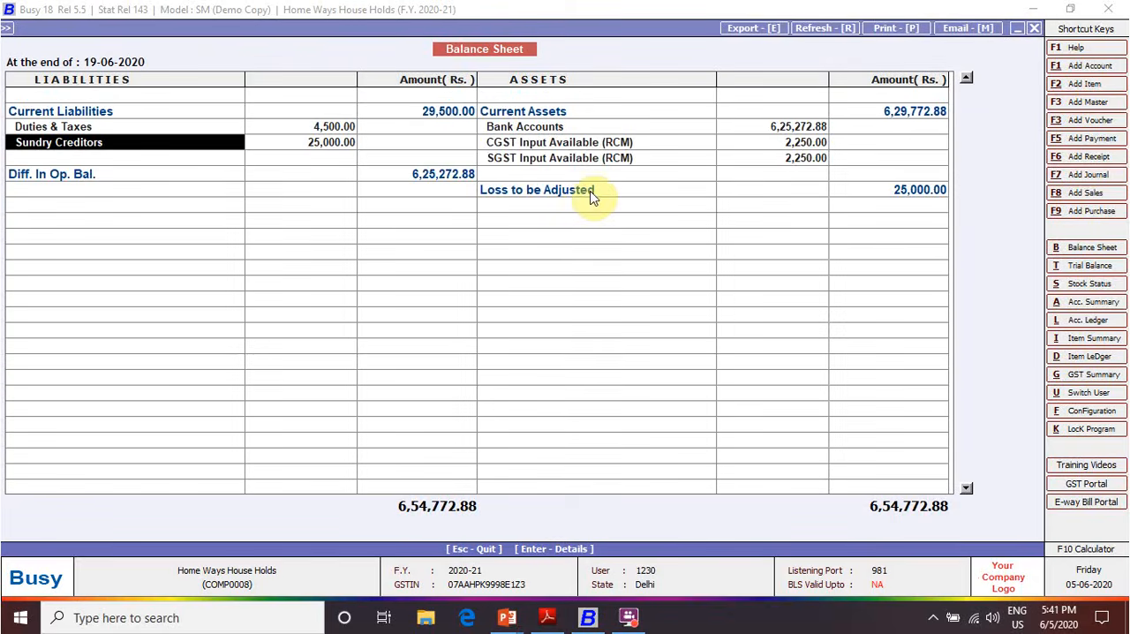
Open the Duties & Taxes group from the liabilities and examine the CGST Output (RCM) and SGST Output (RCM) balances
{"action": "left_click", "coordinate": [154, 130]}
{"action": "key", "text": "Right"}
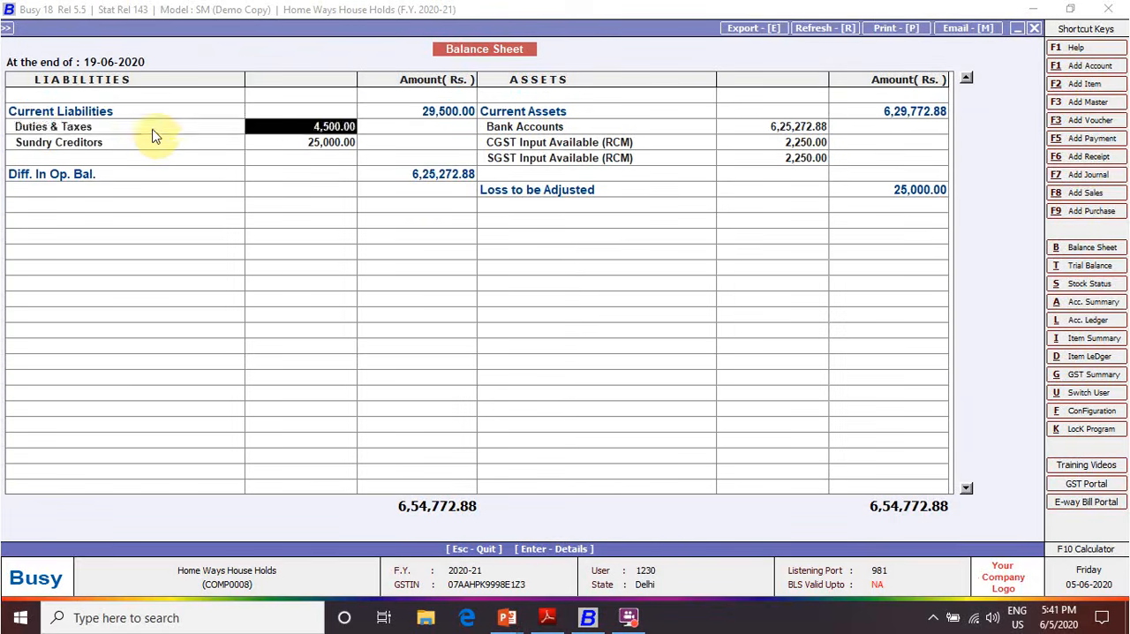
{"action": "double_click", "coordinate": [151, 132]}
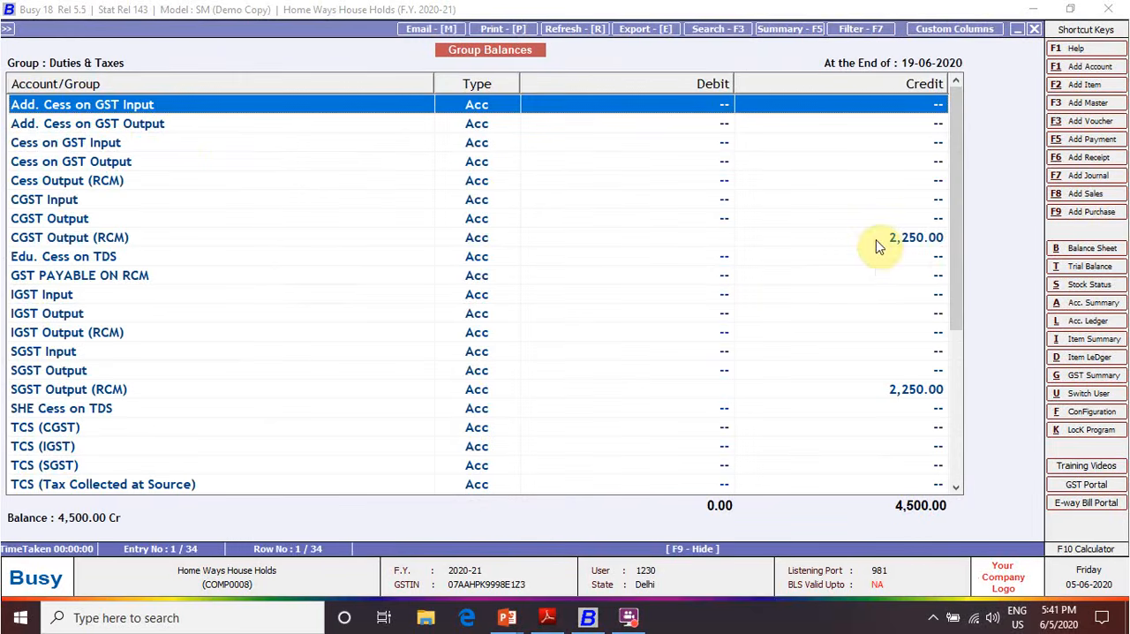
{"action": "left_click", "coordinate": [878, 243]}
{"action": "key", "text": "Down"}
{"action": "key", "text": "Down"}
{"action": "key", "text": "Down"}
{"action": "key", "text": "Up"}
{"action": "key", "text": "Up"}
{"action": "key", "text": "Up"}
{"action": "key", "text": "Down"}
{"action": "key", "text": "Down"}
{"action": "key", "text": "Down"}
{"action": "key", "text": "Down"}
{"action": "key", "text": "Down"}
{"action": "key", "text": "Down"}
{"action": "key", "text": "Down"}
{"action": "key", "text": "Down"}
{"action": "key", "text": "Down"}
{"action": "key", "text": "Down"}
{"action": "key", "text": "Down"}
{"action": "key", "text": "Down"}
{"action": "key", "text": "Down"}
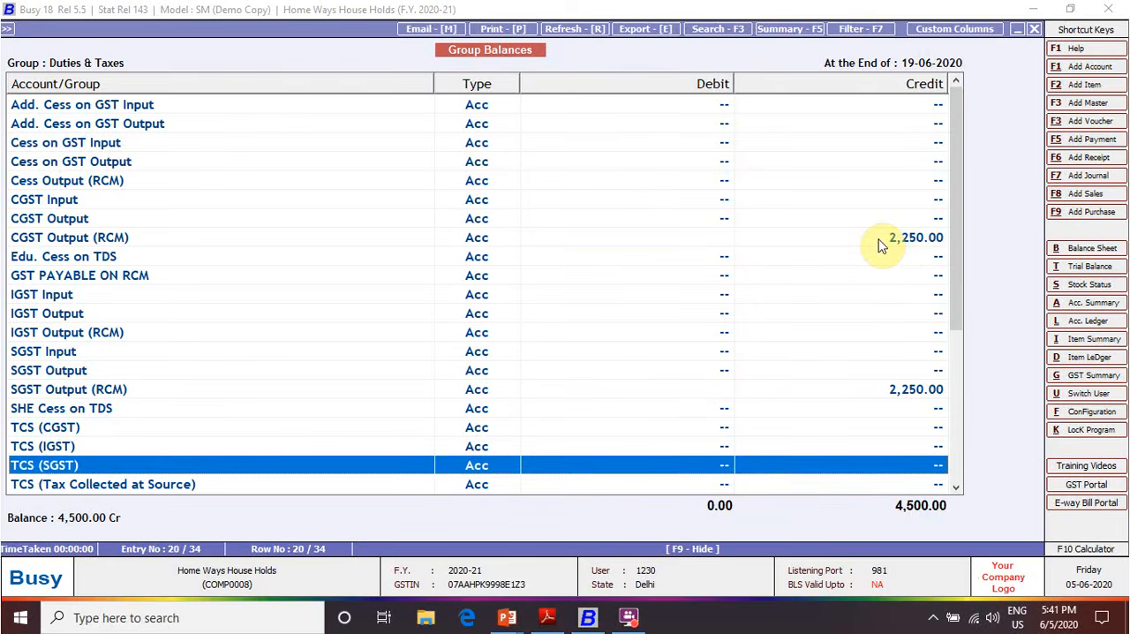
{"action": "key", "text": "Up"}
{"action": "key", "text": "Up"}
{"action": "key", "text": "Up"}
{"action": "key", "text": "Up"}
{"action": "key", "text": "Up"}
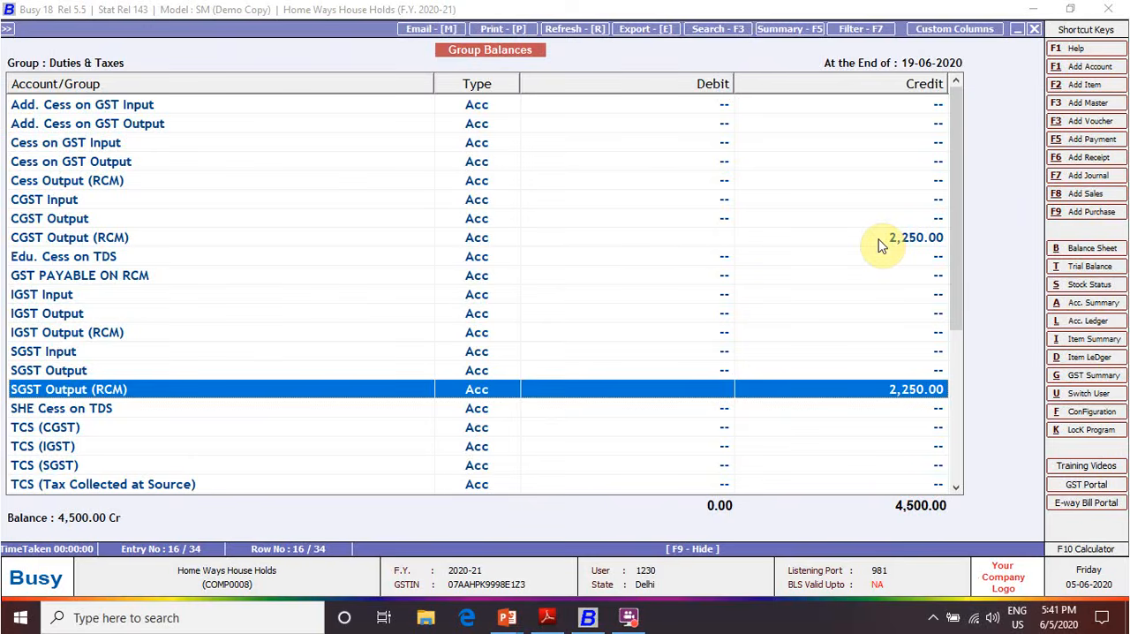
Return to the Balance Sheet, examine the CGST and SGST Input Available (RCM) amounts under Current Assets, and close the report
{"action": "key", "text": "Escape"}
{"action": "key", "text": "Right"}
{"action": "key", "text": "Right"}
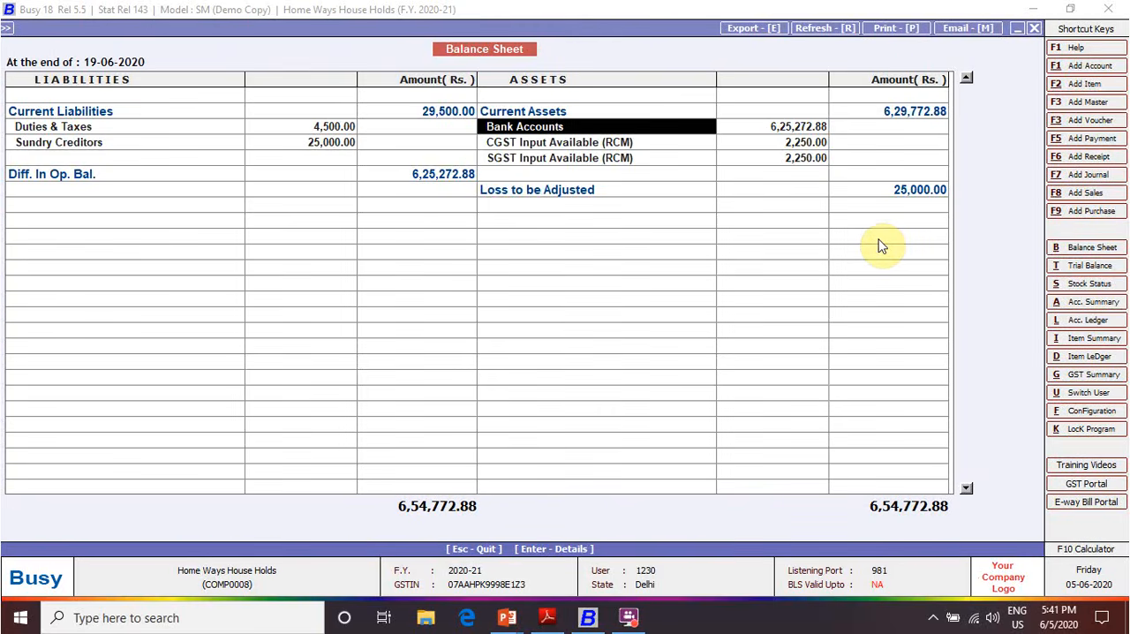
{"action": "key", "text": "Down"}
{"action": "key", "text": "Up"}
{"action": "key", "text": "Up"}
{"action": "key", "text": "Down"}
{"action": "key", "text": "Down"}
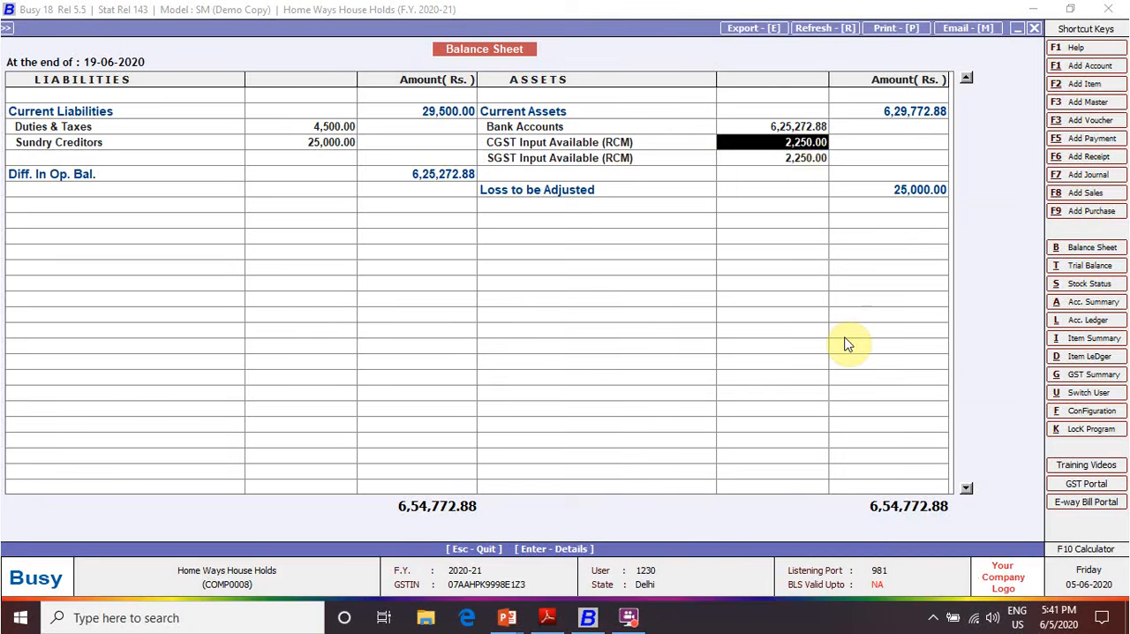
{"action": "key", "text": "Down"}
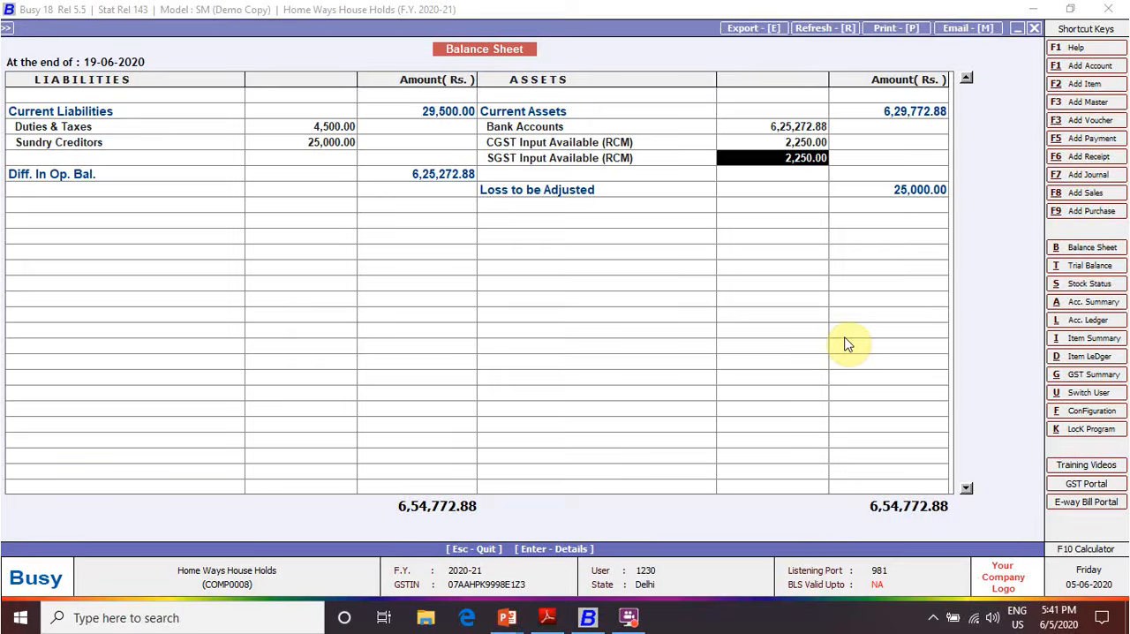
{"action": "key", "text": "Escape"}
{"action": "key", "text": "Escape"}
Consult the transaction list in Adobe Reader and, back in Busy, start a journal voucher dated 02-06-2020 with GST nature RCM/Unreg. Expense
{"action": "key", "text": "alt+Tab"}
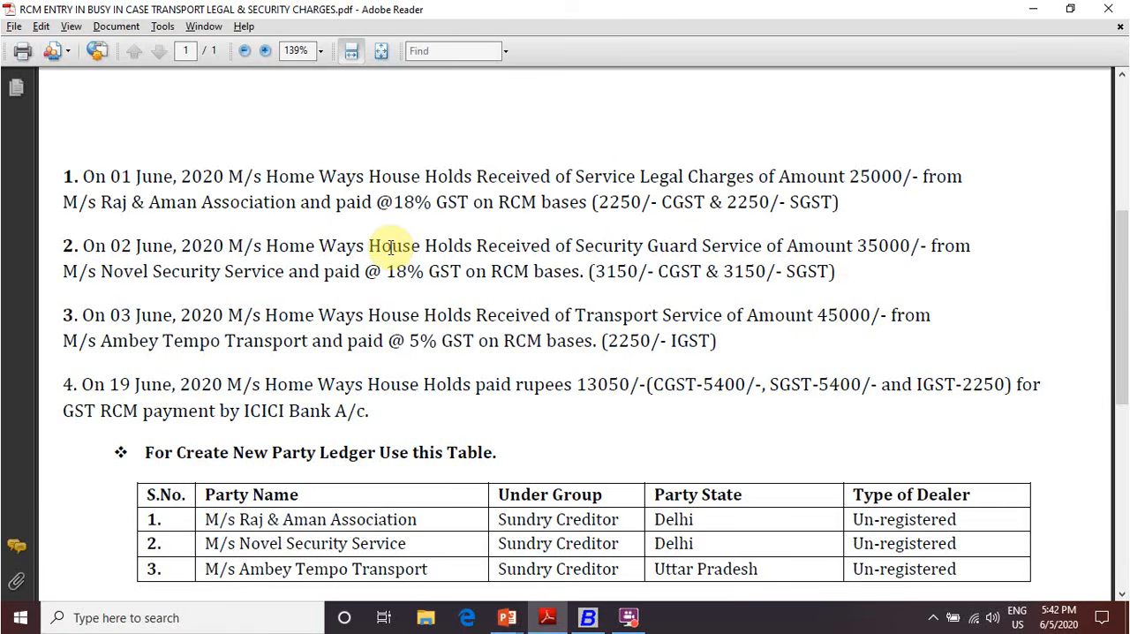
{"action": "key", "text": "alt+Tab"}
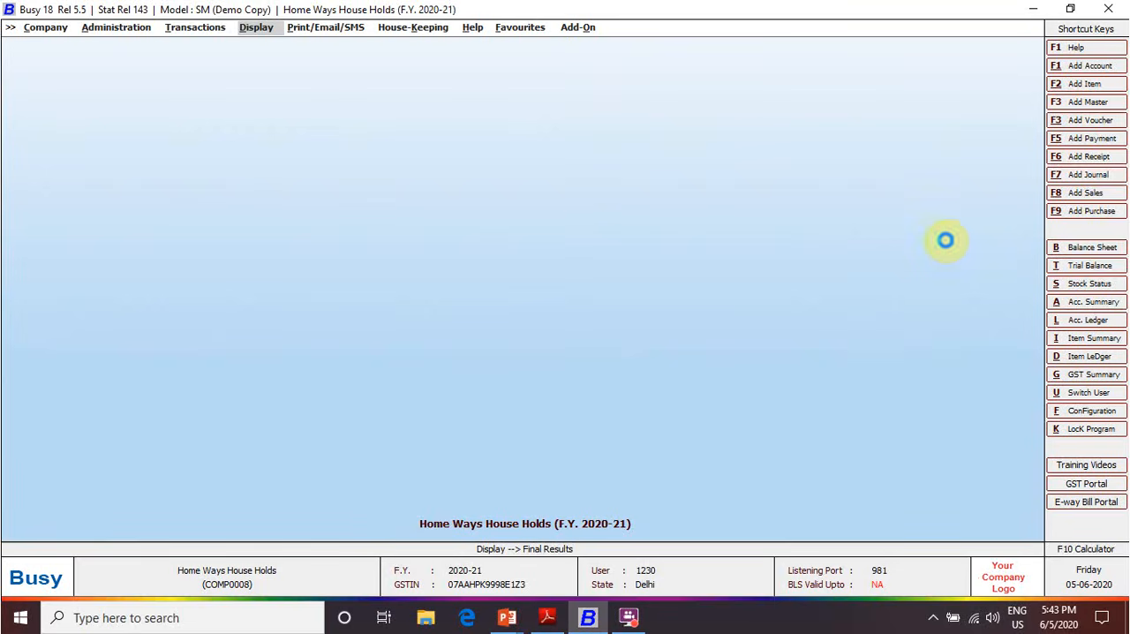
{"action": "key", "text": "F7"}
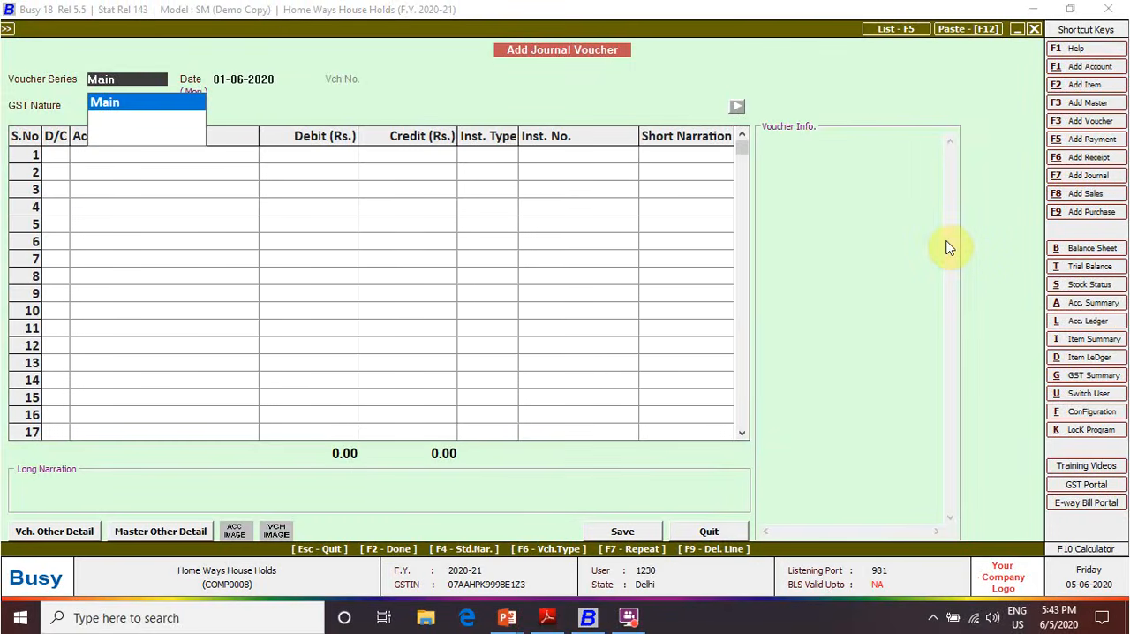
{"action": "key", "text": "Return"}
{"action": "type", "text": "2-6"}
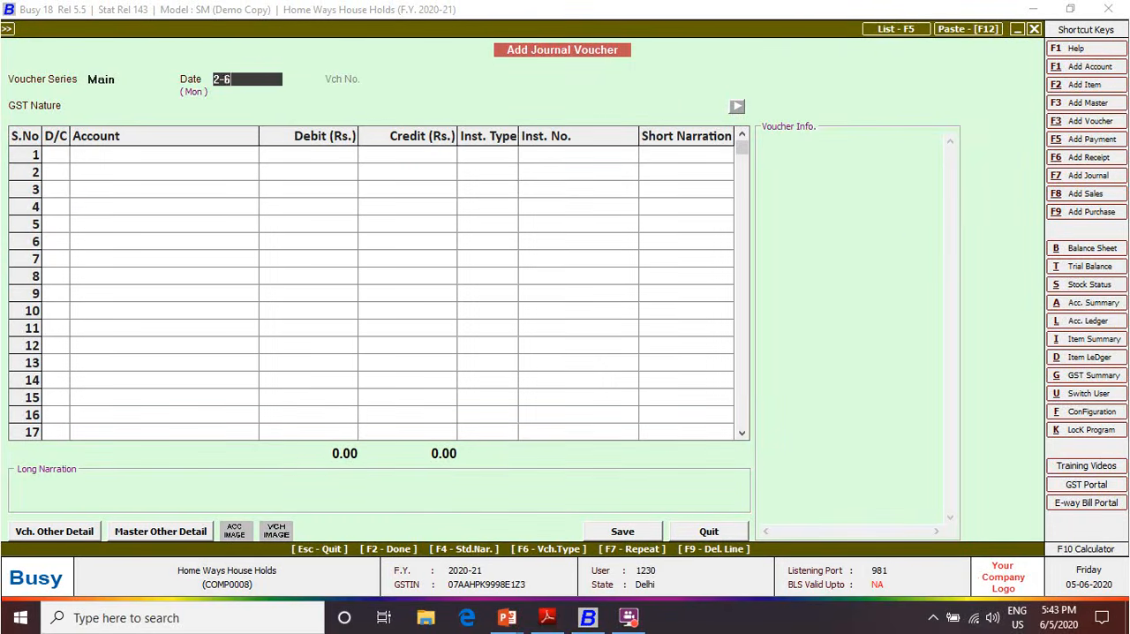
{"action": "key", "text": "Return"}
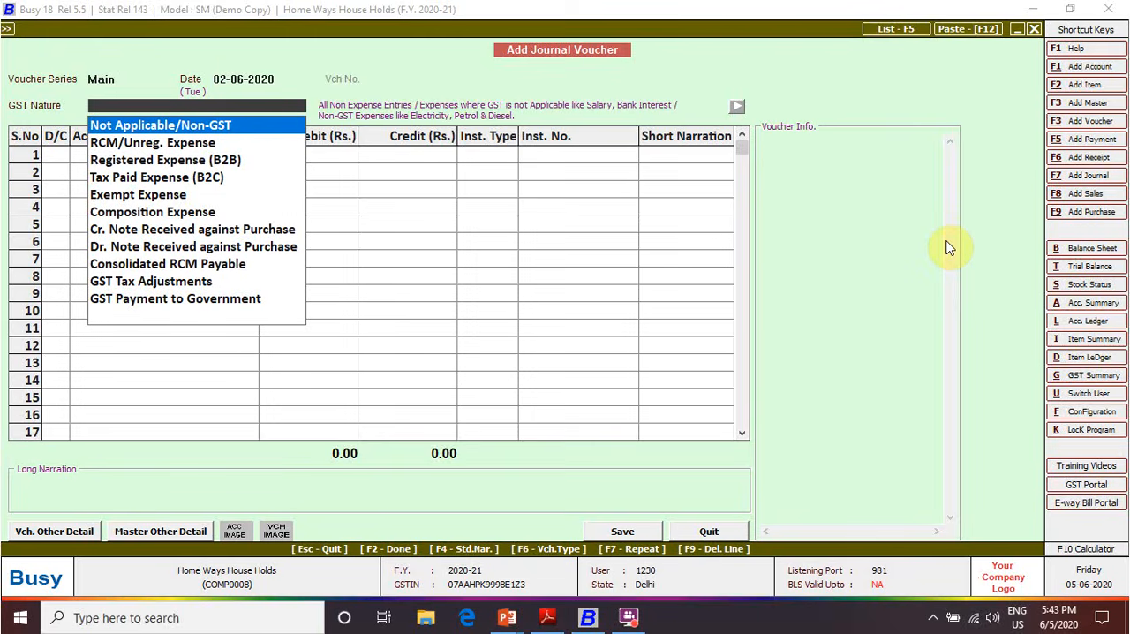
{"action": "key", "text": "Down"}
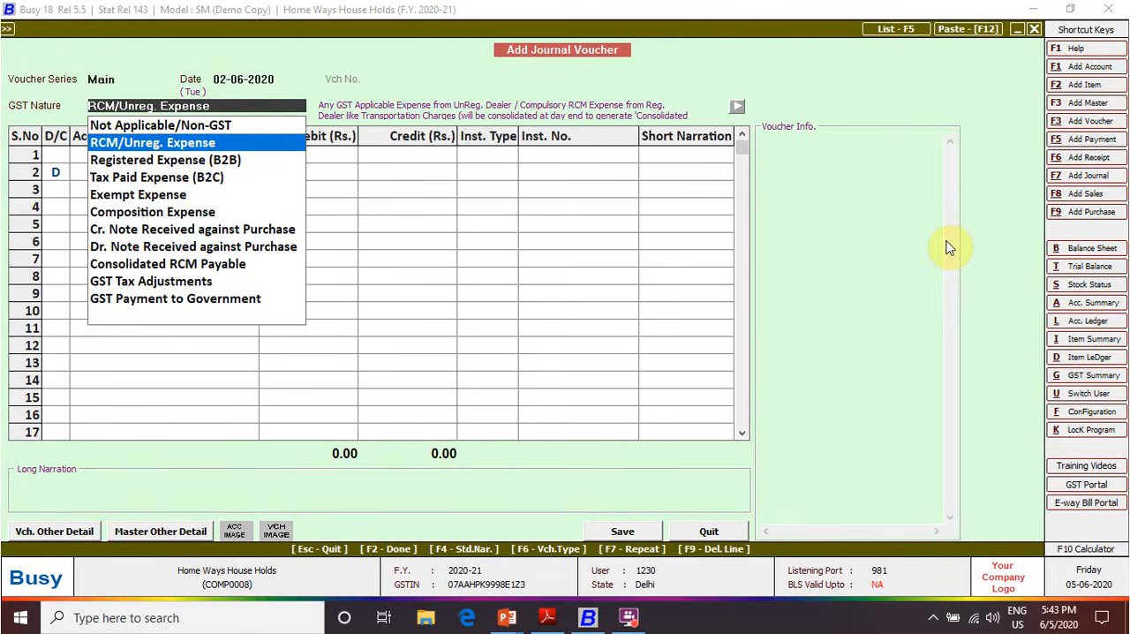
{"action": "key", "text": "Return"}
Debit Security Services Charges with 35,000 in the first voucher row, with instrument type N.A. and no short narration
{"action": "type", "text": "se"}
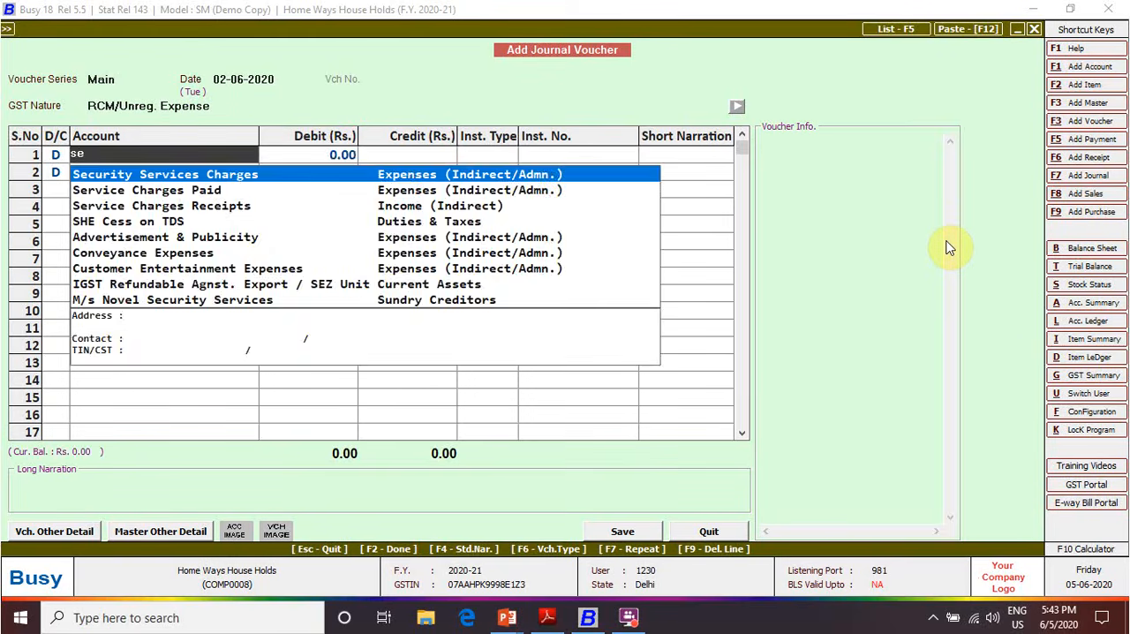
{"action": "key", "text": "Return"}
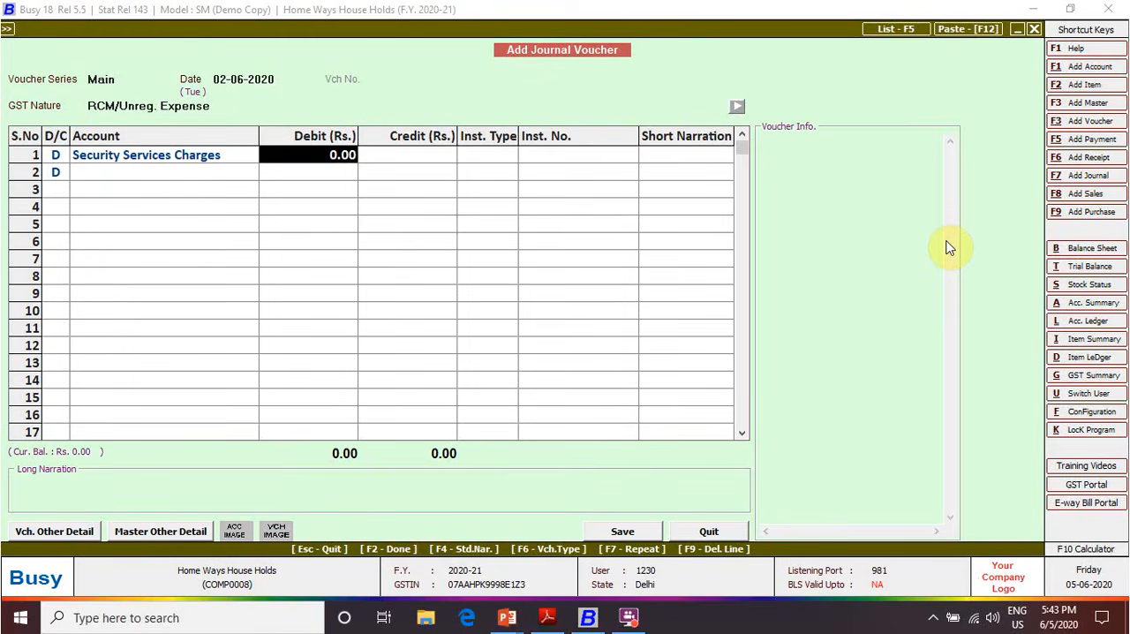
{"action": "type", "text": "35000"}
{"action": "key", "text": "Return"}
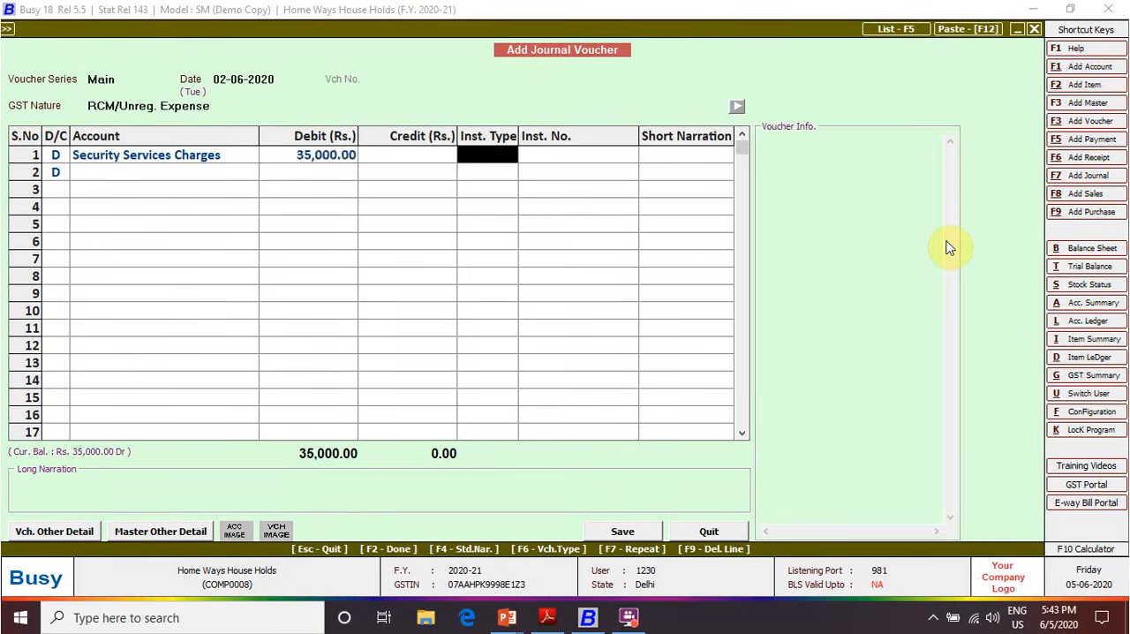
{"action": "key", "text": "Return"}
{"action": "key", "text": "Return"}
Credit M/s Novel Security Services with 35,000 in the second voucher row, adjusted bill-by-bill against new reference 002
{"action": "key", "text": "Return"}
{"action": "key", "text": "Left"}
{"action": "type", "text": "c"}
{"action": "key", "text": "Return"}
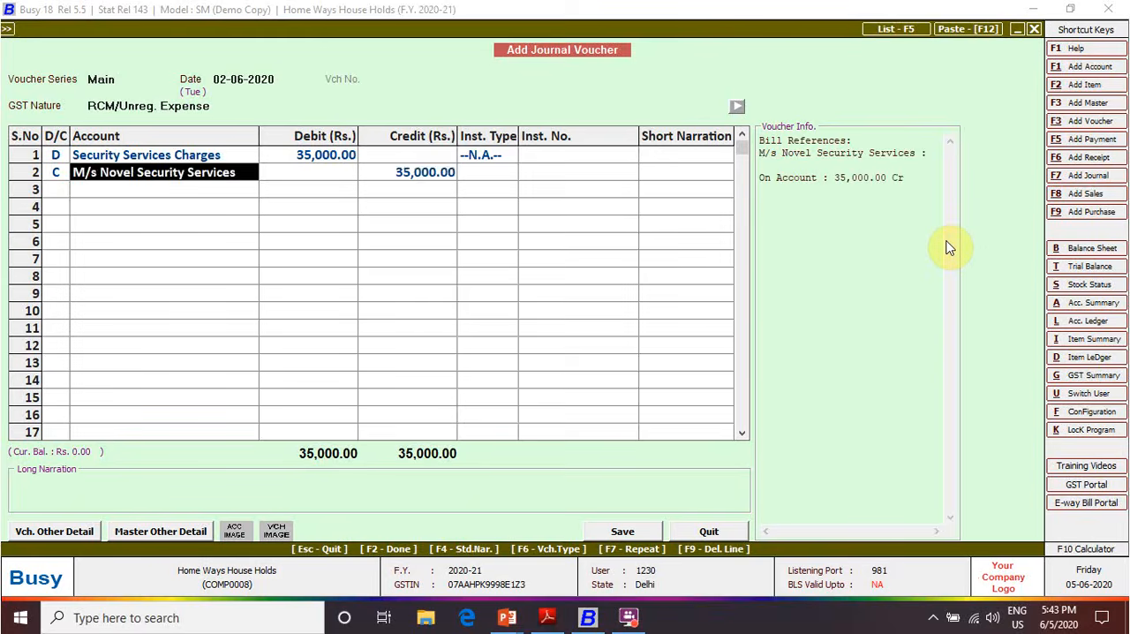
{"action": "key", "text": "Return"}
{"action": "key", "text": "Return"}
{"action": "type", "text": "002"}
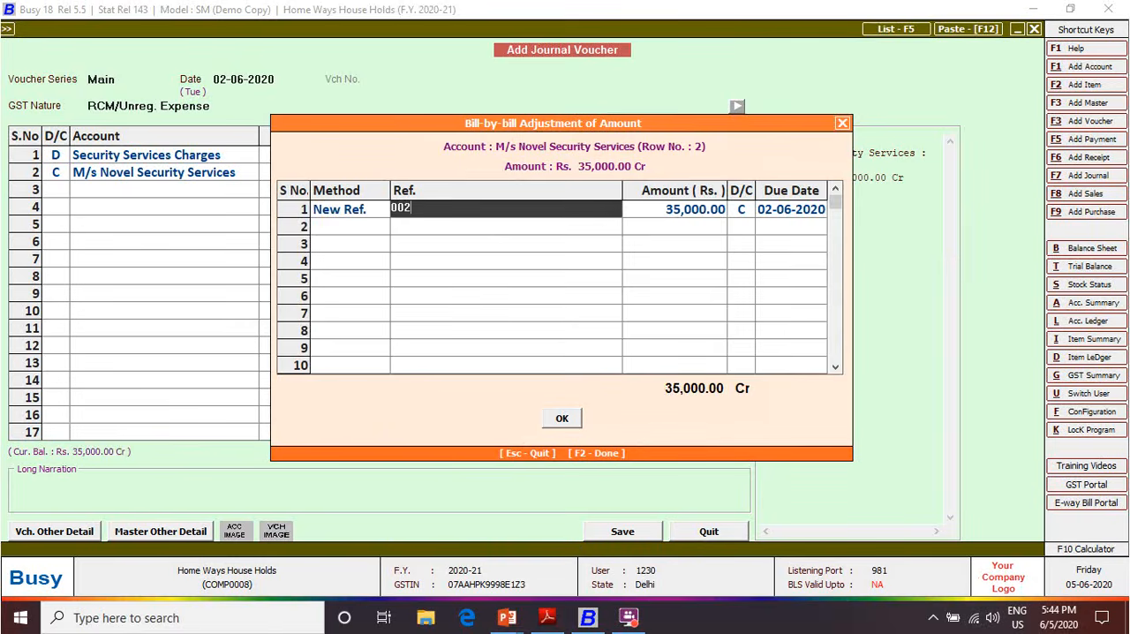
{"action": "key", "text": "Return"}
{"action": "key", "text": "F2"}
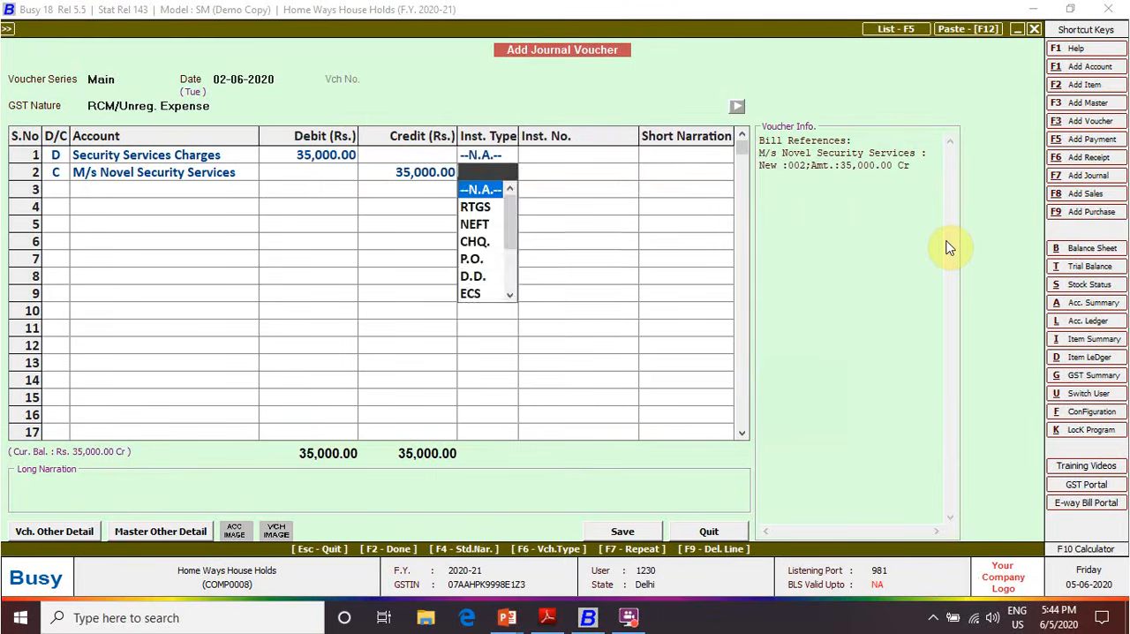
Set the credit row's instrument type to N.A. and save the RCM/Unreg. Expense voucher without narration
{"action": "key", "text": "Return"}
{"action": "key", "text": "Return"}
{"action": "key", "text": "Return"}
{"action": "key", "text": "Return"}
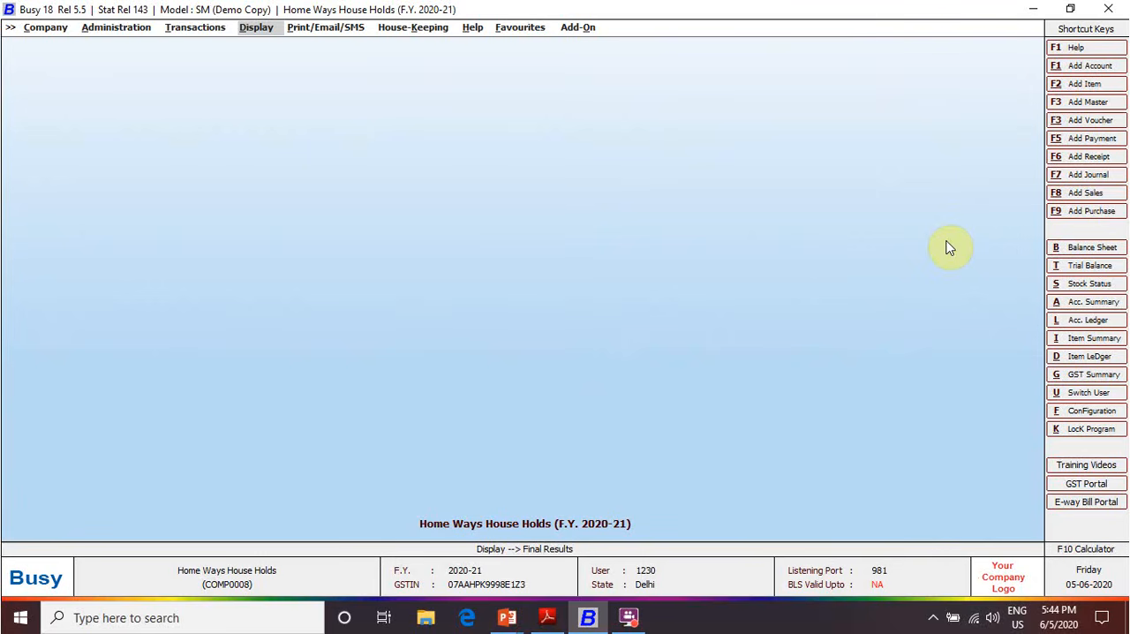
Start another journal voucher dated 02-06-2020 in the Main series with GST nature Consolidated RCM Payable
{"action": "key", "text": "F7"}
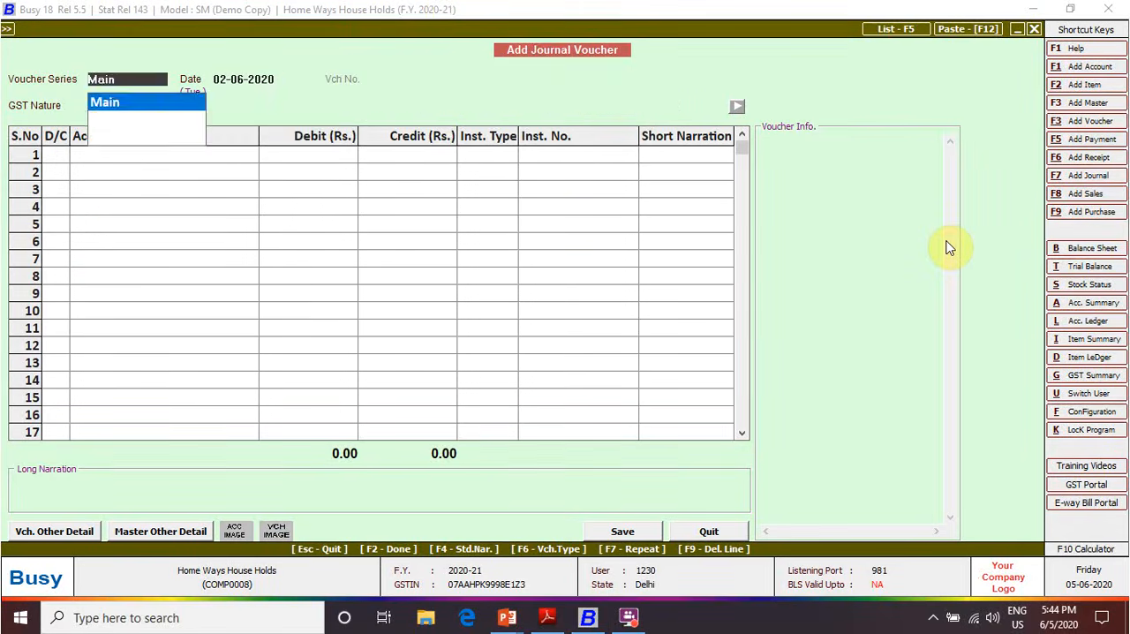
{"action": "key", "text": "Return"}
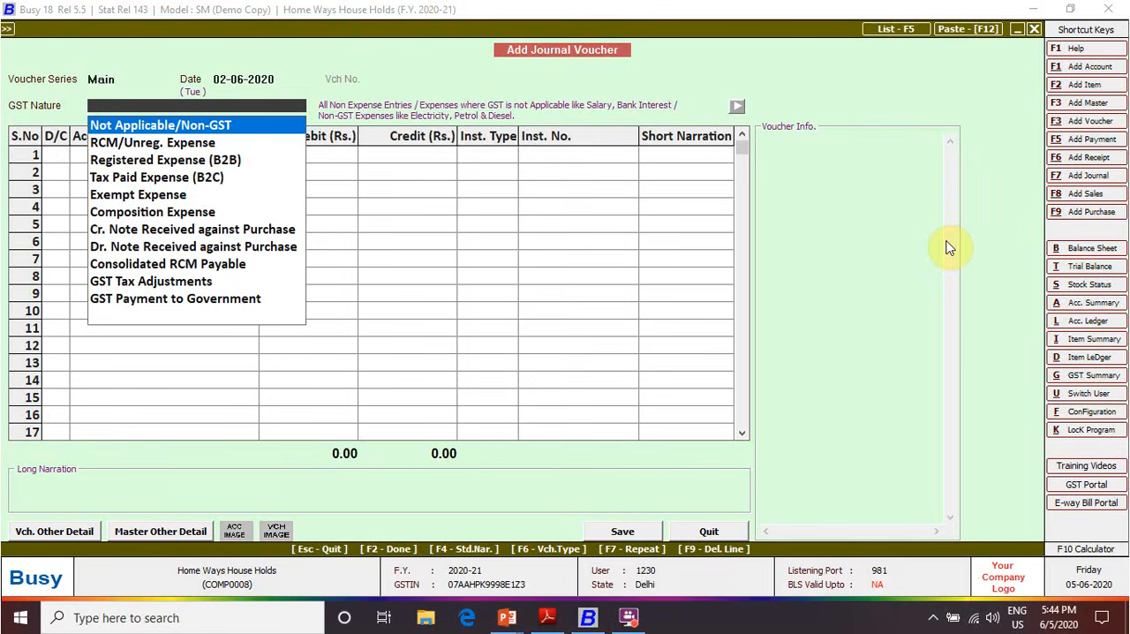
{"action": "key", "text": "Down"}
{"action": "key", "text": "Down"}
{"action": "key", "text": "Down"}
{"action": "key", "text": "Down"}
{"action": "key", "text": "Down"}
{"action": "key", "text": "Down"}
{"action": "key", "text": "Down"}
{"action": "key", "text": "Down"}
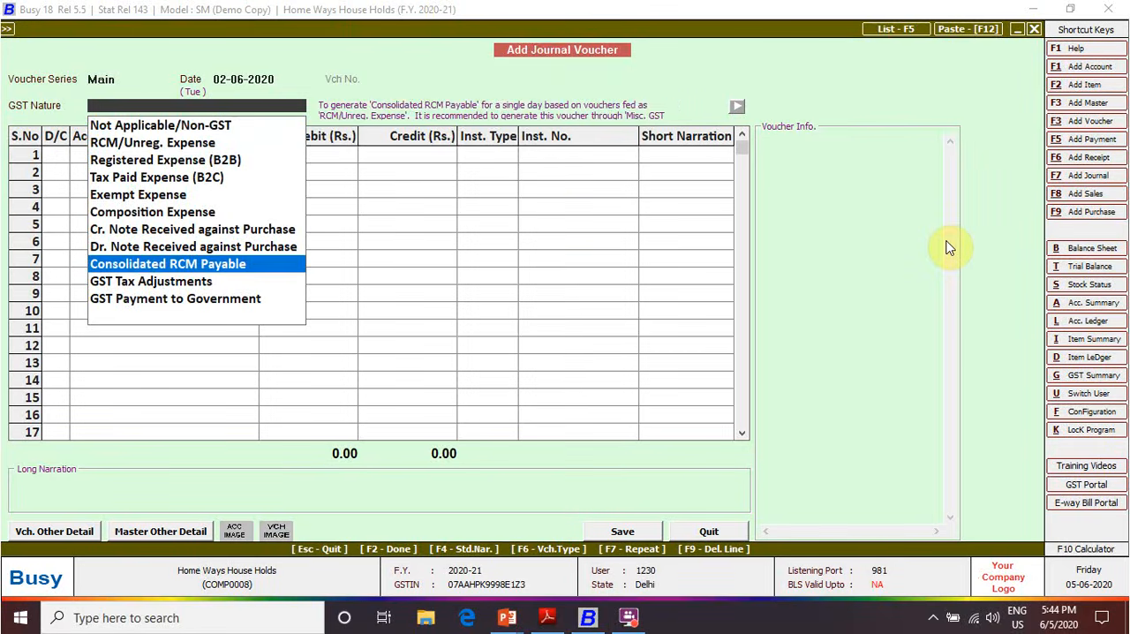
{"action": "key", "text": "Return"}
{"action": "key", "text": "Return"}
Debit GST PAYABLE ON RCM with 6,300, checking the security service tax in Adobe Reader, with instrument type N.A. and no short narration
{"action": "type", "text": "gst"}
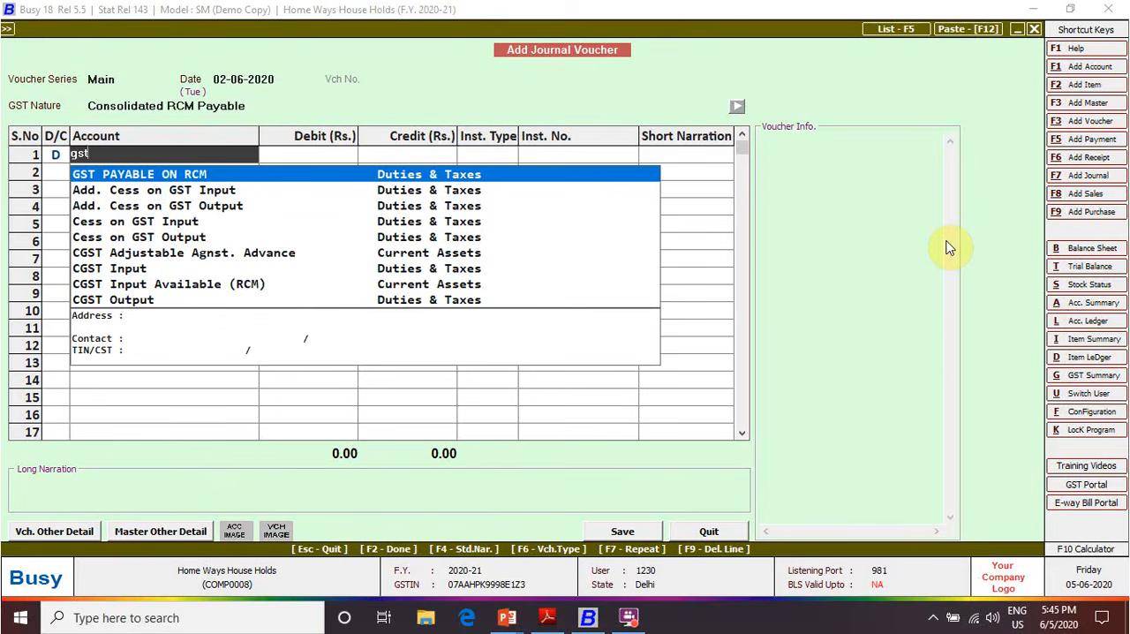
{"action": "key", "text": "Return"}
{"action": "key", "text": "alt+Tab"}
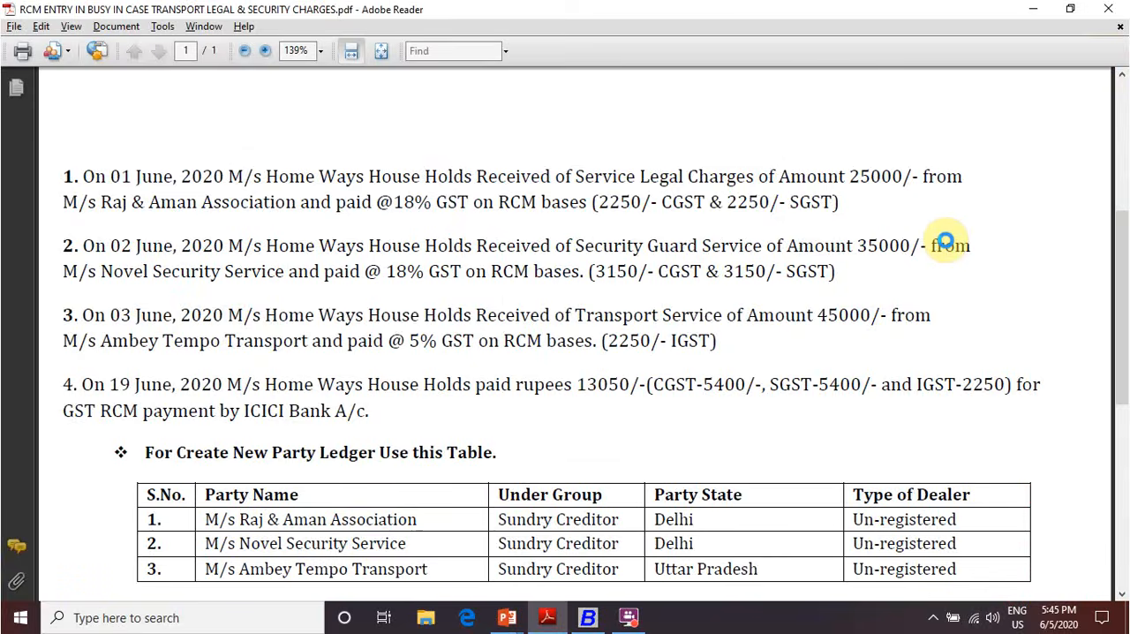
{"action": "key", "text": "alt+Tab"}
{"action": "type", "text": "6300"}
{"action": "key", "text": "Return"}
{"action": "key", "text": "Return"}
{"action": "key", "text": "Return"}
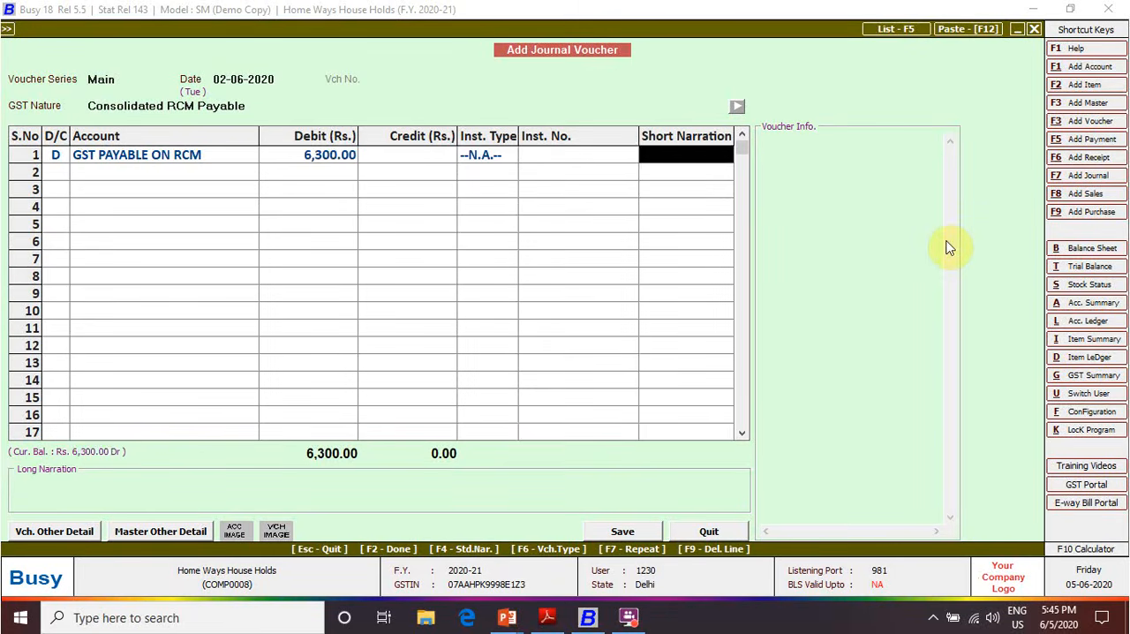
{"action": "key", "text": "Return"}
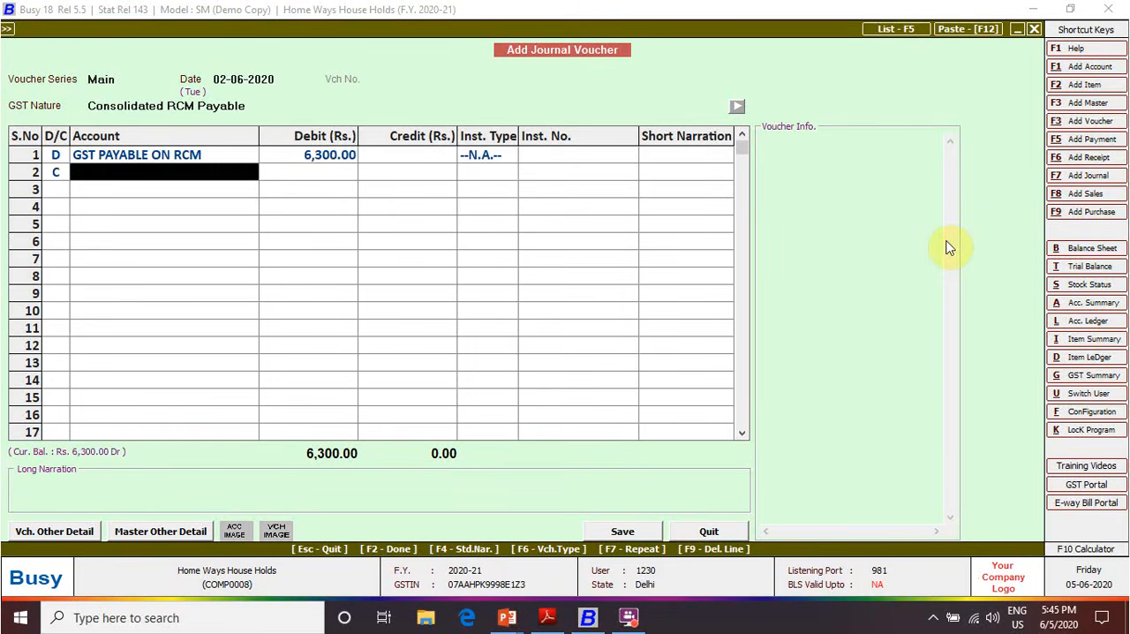
Credit CGST Output (RCM) with 3,150 in the second row, checking the amount in Adobe Reader, with instrument type N.A
{"action": "type", "text": "cgst"}
{"action": "key", "text": "Down"}
{"action": "key", "text": "Down"}
{"action": "key", "text": "Down"}
{"action": "key", "text": "Down"}
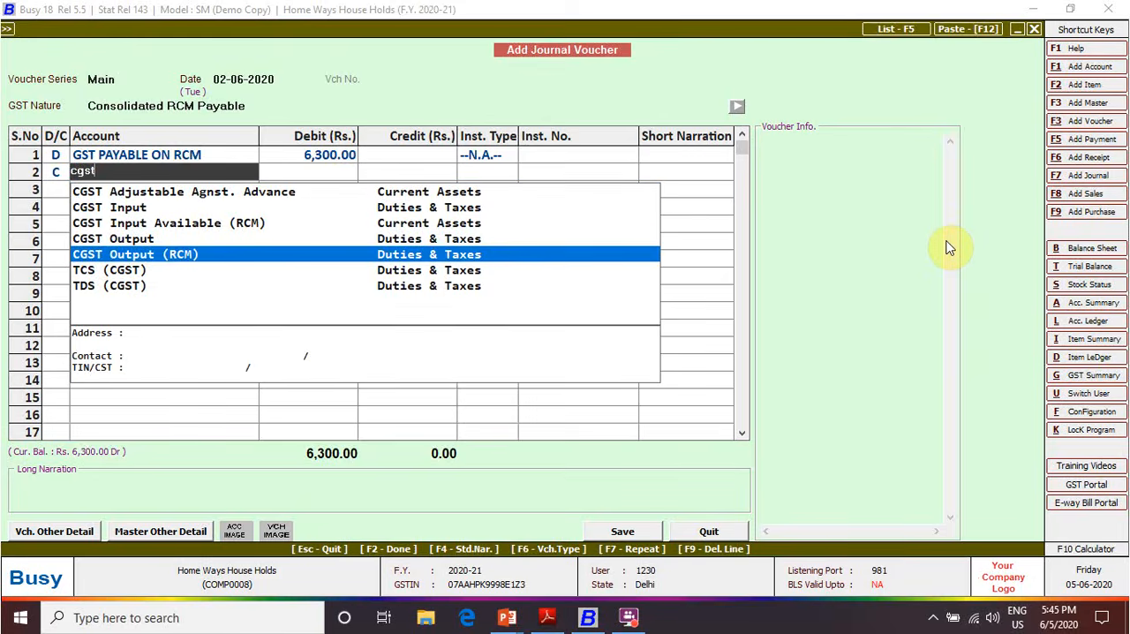
{"action": "key", "text": "Return"}
{"action": "key", "text": "alt+Tab"}
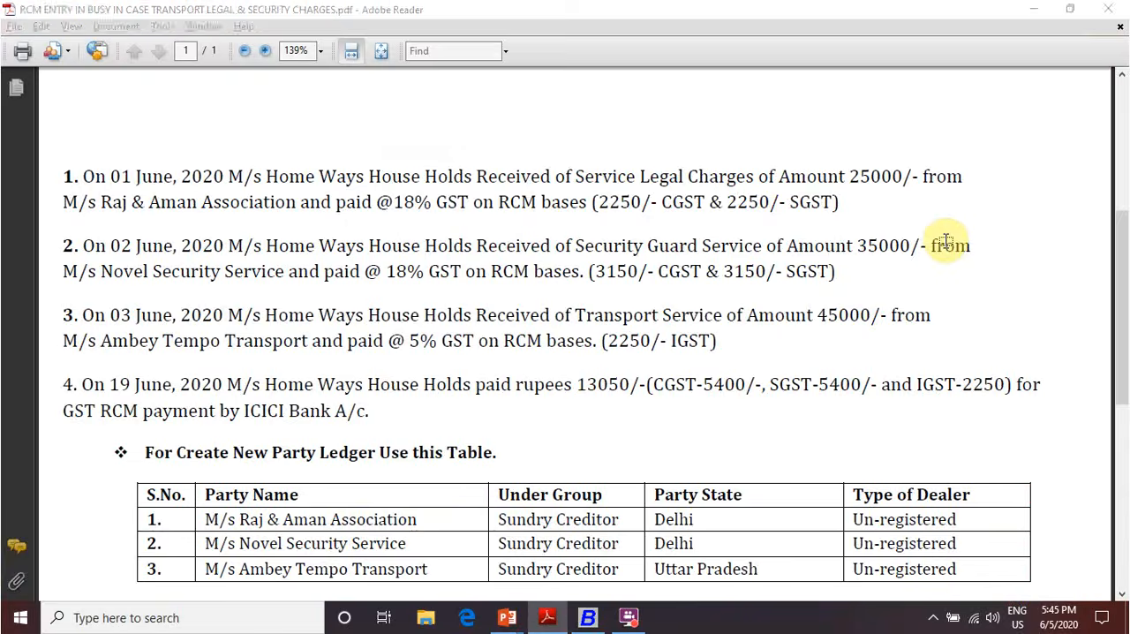
{"action": "key", "text": "alt+Tab"}
{"action": "type", "text": "3,150"}
{"action": "key", "text": "Return"}
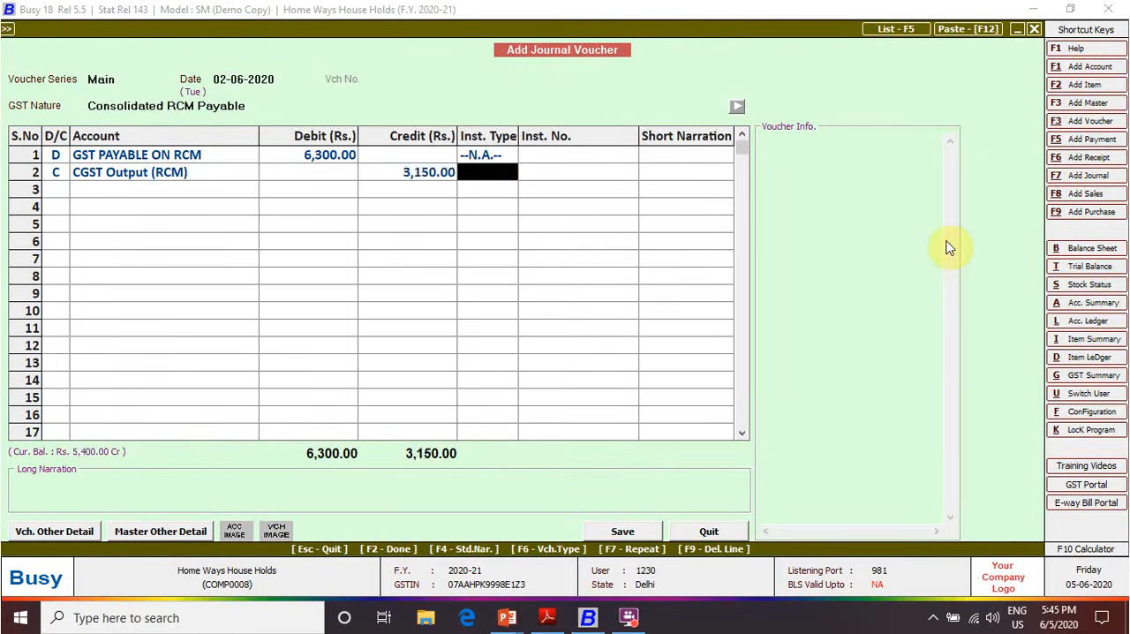
{"action": "key", "text": "Return"}
{"action": "key", "text": "Return"}
{"action": "key", "text": "Return"}
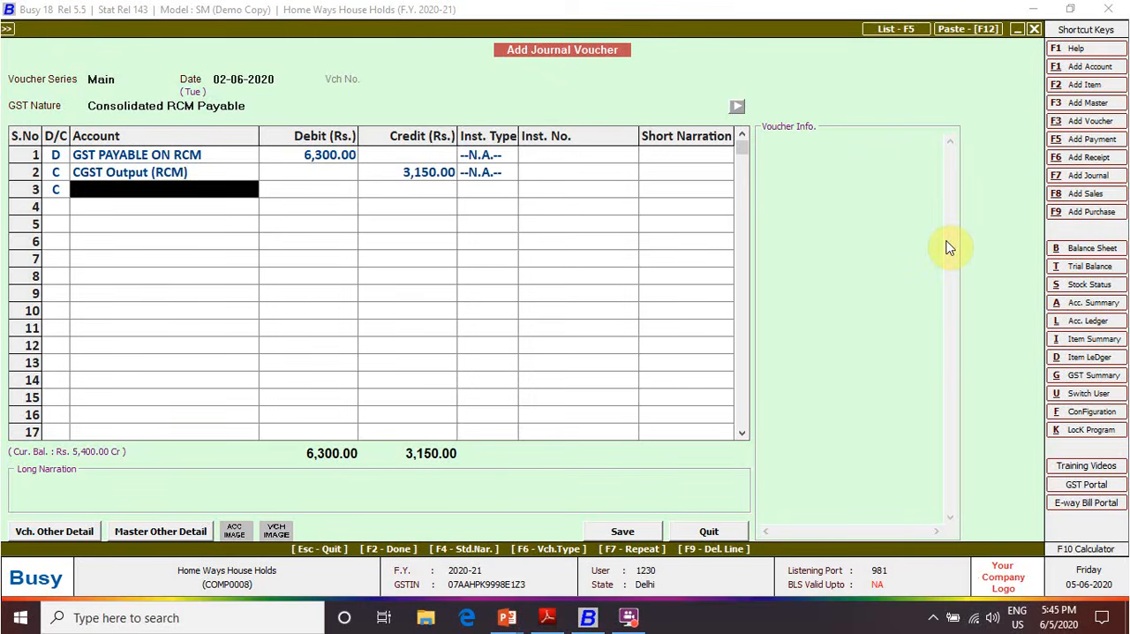
Credit SGST Output (RCM) with 3,150 in the third row, with instrument type N.A. and no short narration
{"action": "type", "text": "sg"}
{"action": "key", "text": "BackSpace"}
{"action": "key", "text": "BackSpace"}
{"action": "type", "text": "sgst"}
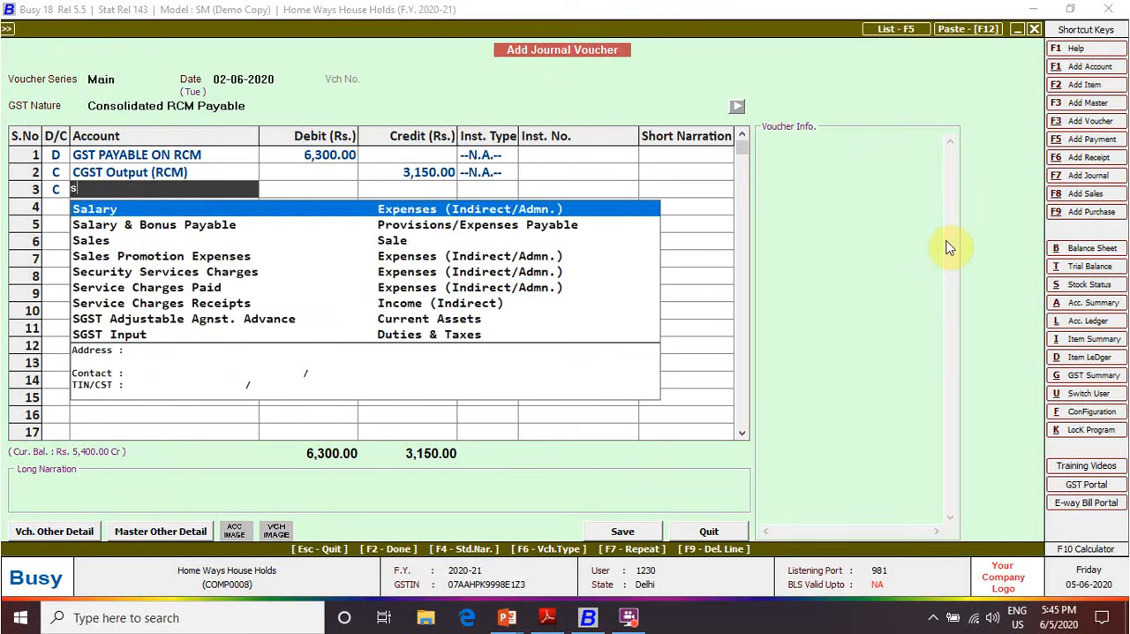
{"action": "key", "text": "Down"}
{"action": "key", "text": "Down"}
{"action": "key", "text": "Down"}
{"action": "key", "text": "Down"}
{"action": "key", "text": "Return"}
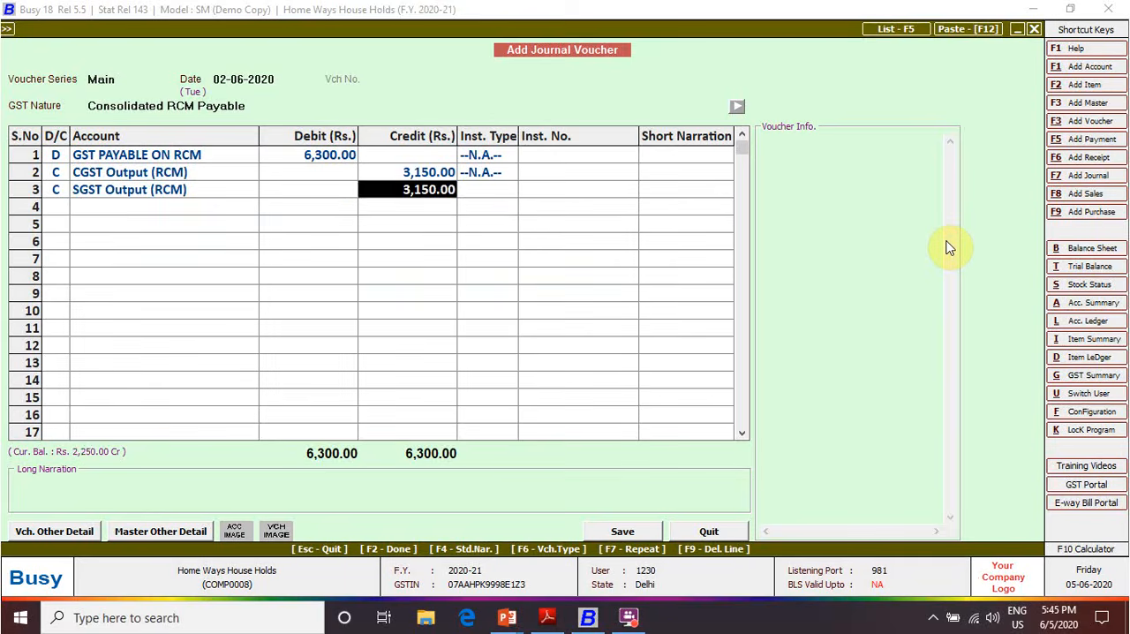
{"action": "key", "text": "Return"}
{"action": "key", "text": "Return"}
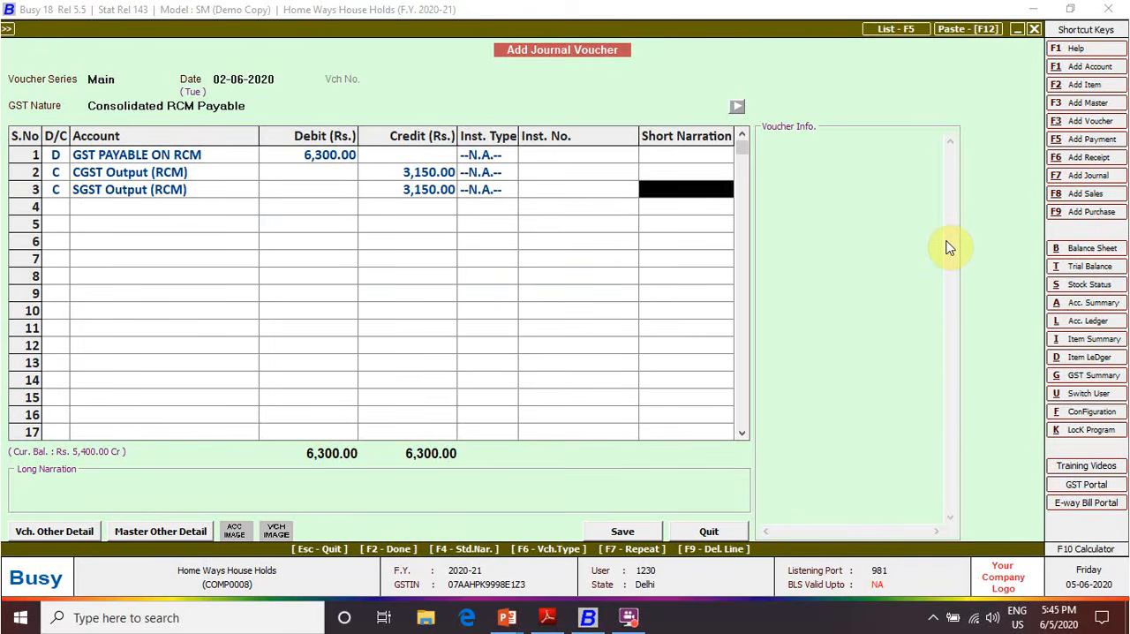
{"action": "key", "text": "Return"}
Save the voucher without long narration and set the first reverse charge liability row's RCM nature to Compulsory (Unreg. Dealer)
{"action": "key", "text": "Return"}
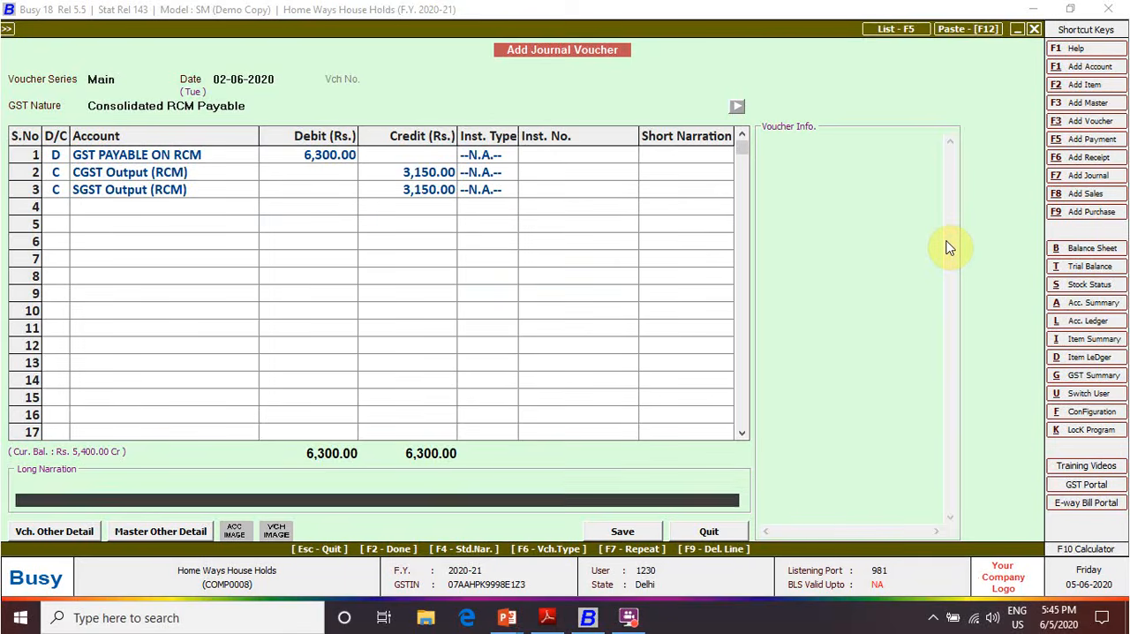
{"action": "key", "text": "Return"}
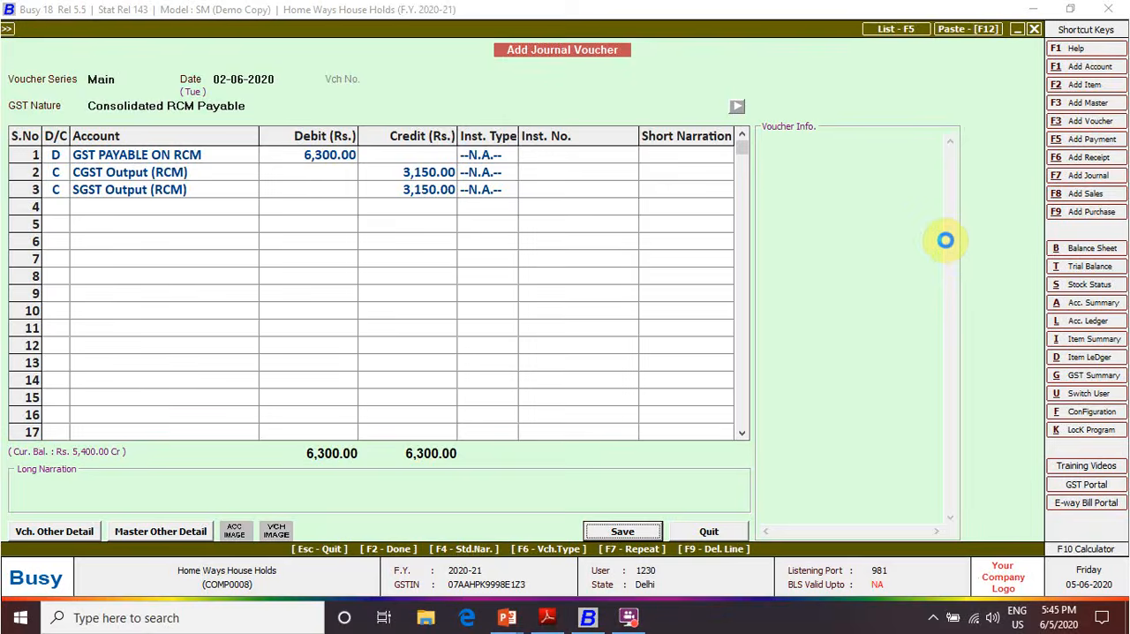
{"action": "key", "text": "Return"}
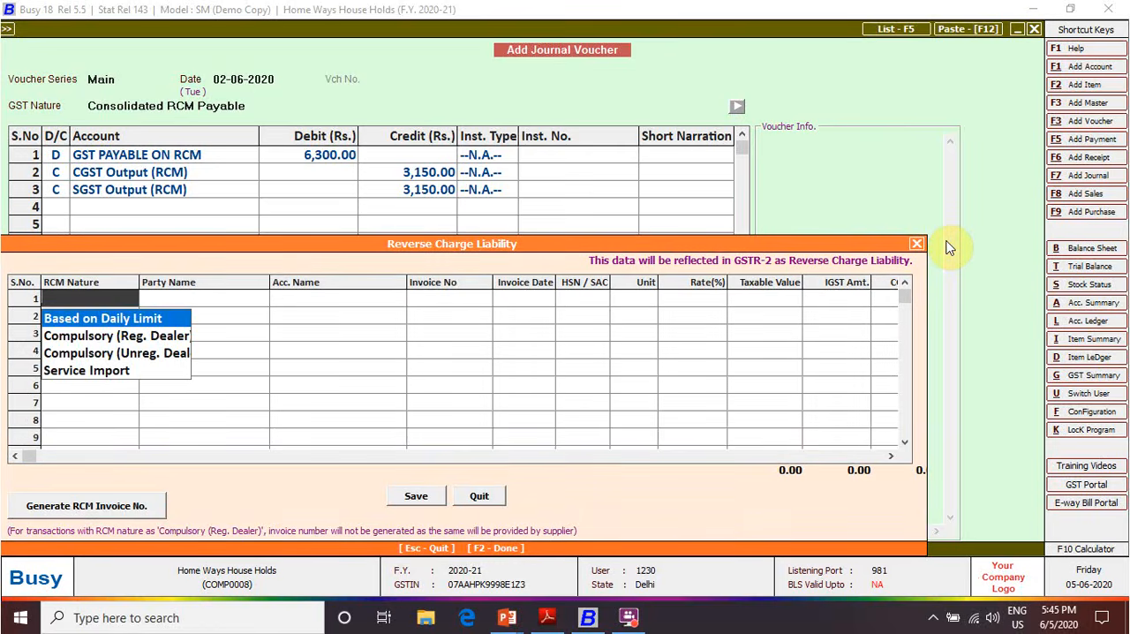
{"action": "key", "text": "Down"}
{"action": "key", "text": "Down"}
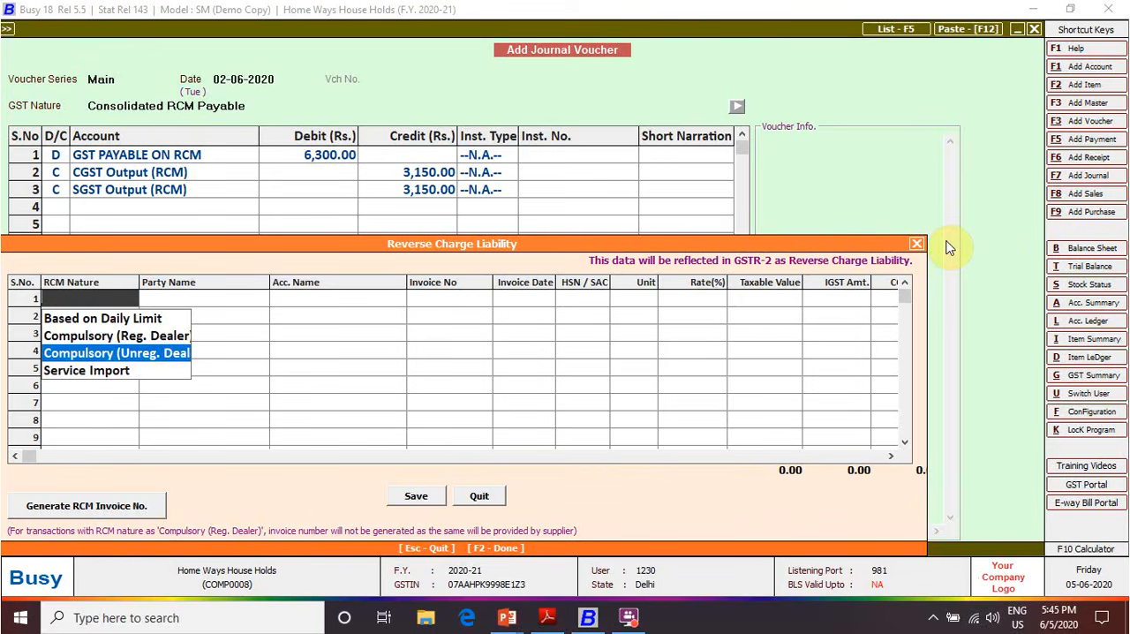
{"action": "key", "text": "Return"}
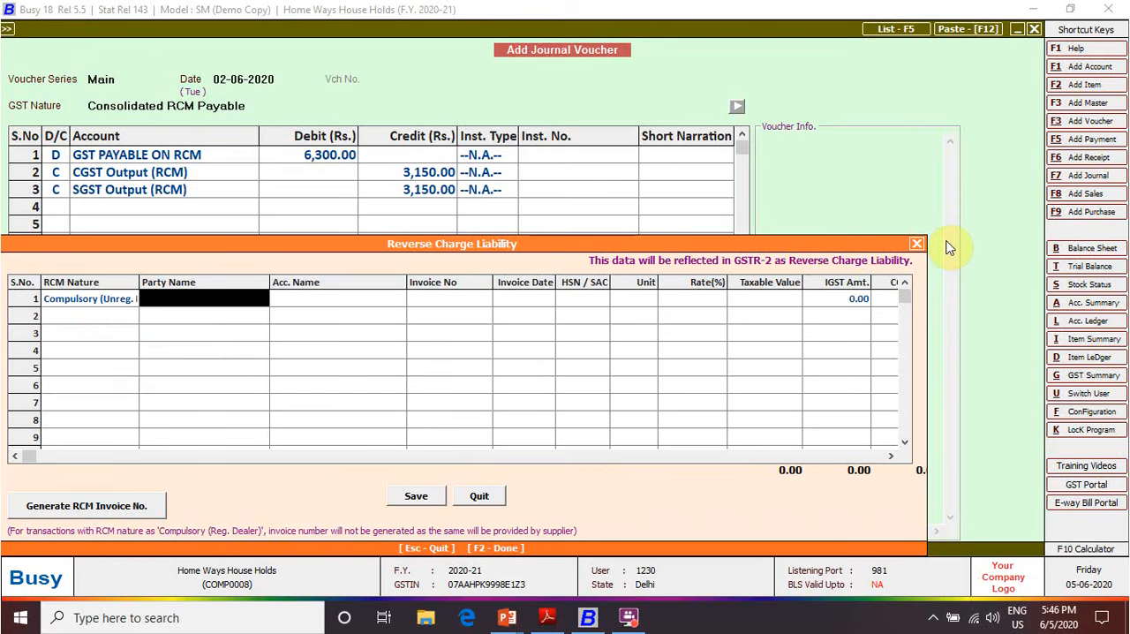
Set the liability row's party to M/s Novel Security Services and its account to Security Services Charges
{"action": "type", "text": "no"}
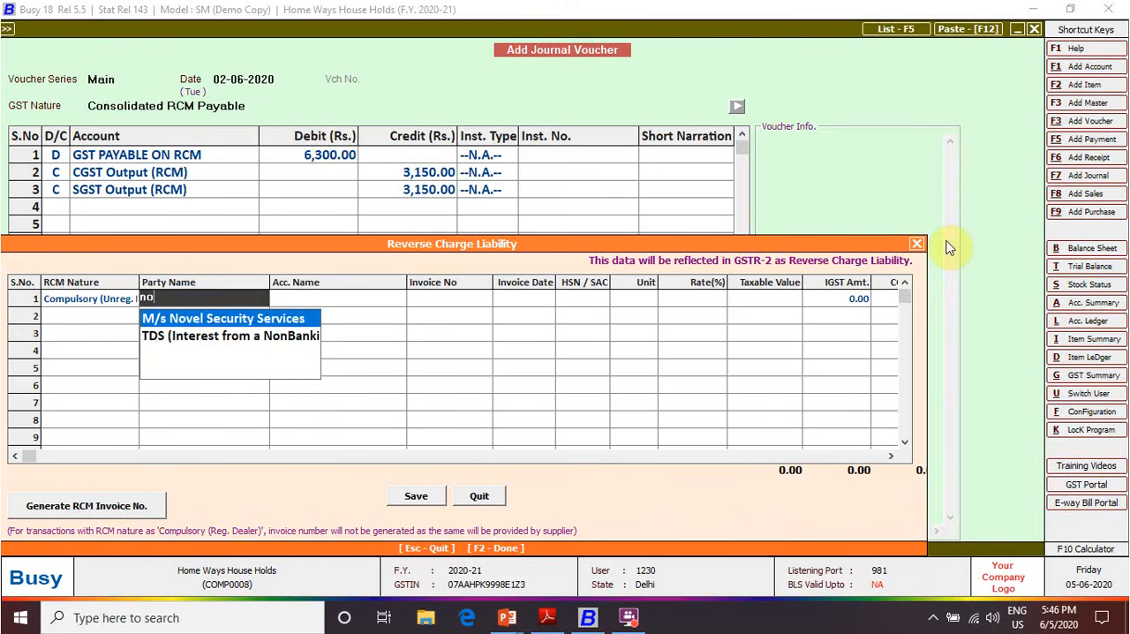
{"action": "key", "text": "Return"}
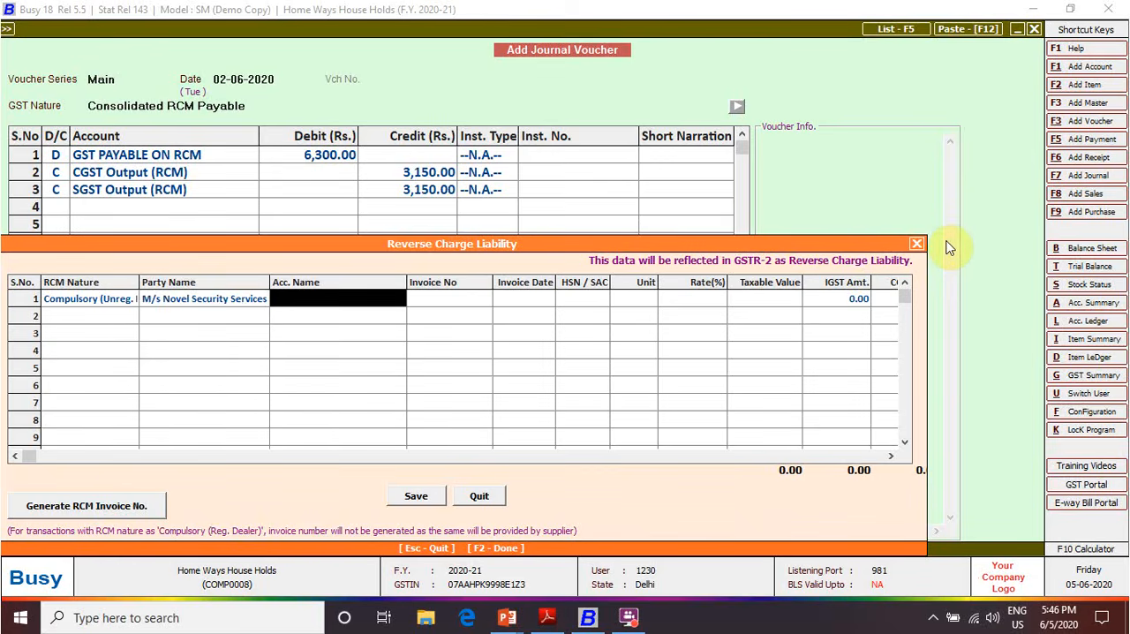
{"action": "type", "text": "sr"}
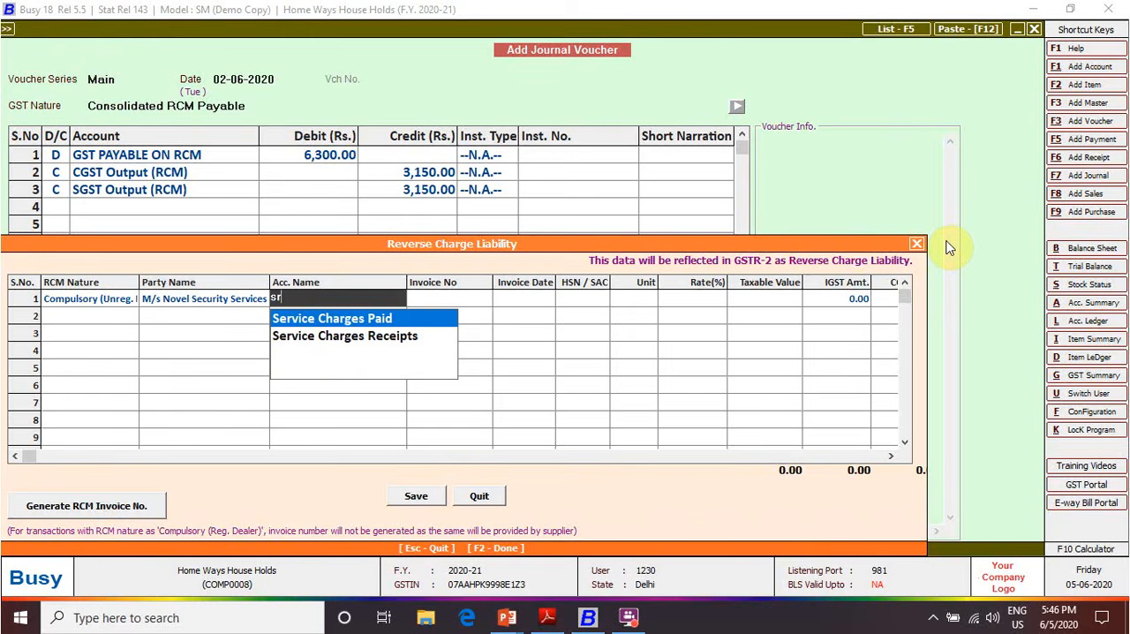
{"action": "key", "text": "BackSpace"}
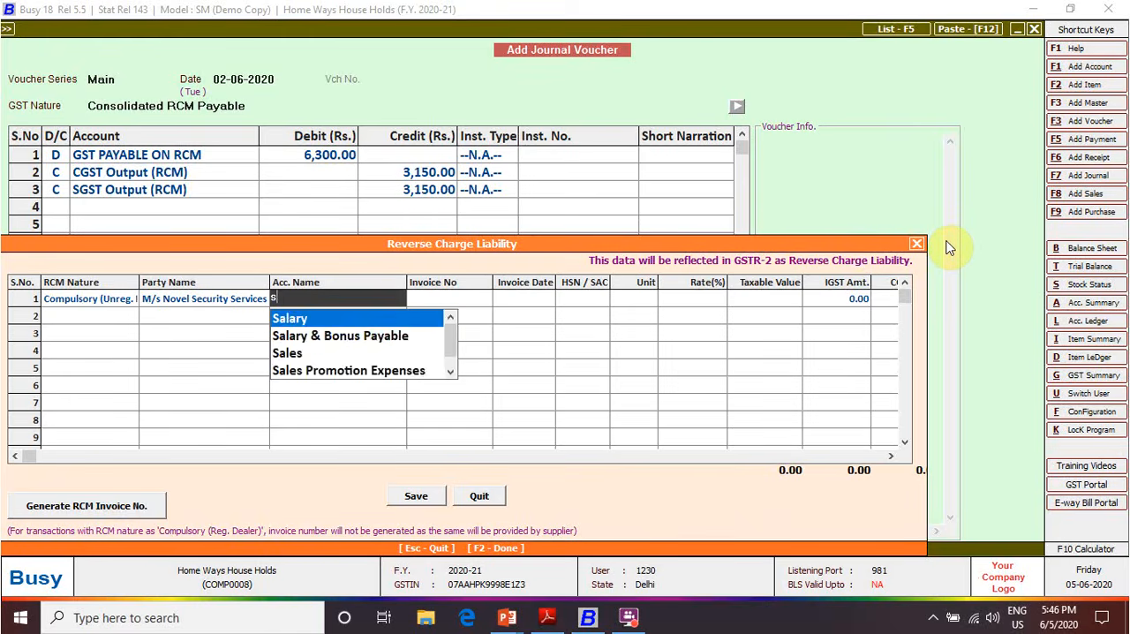
{"action": "type", "text": "ecurity Services Charges"}
{"action": "key", "text": "Return"}
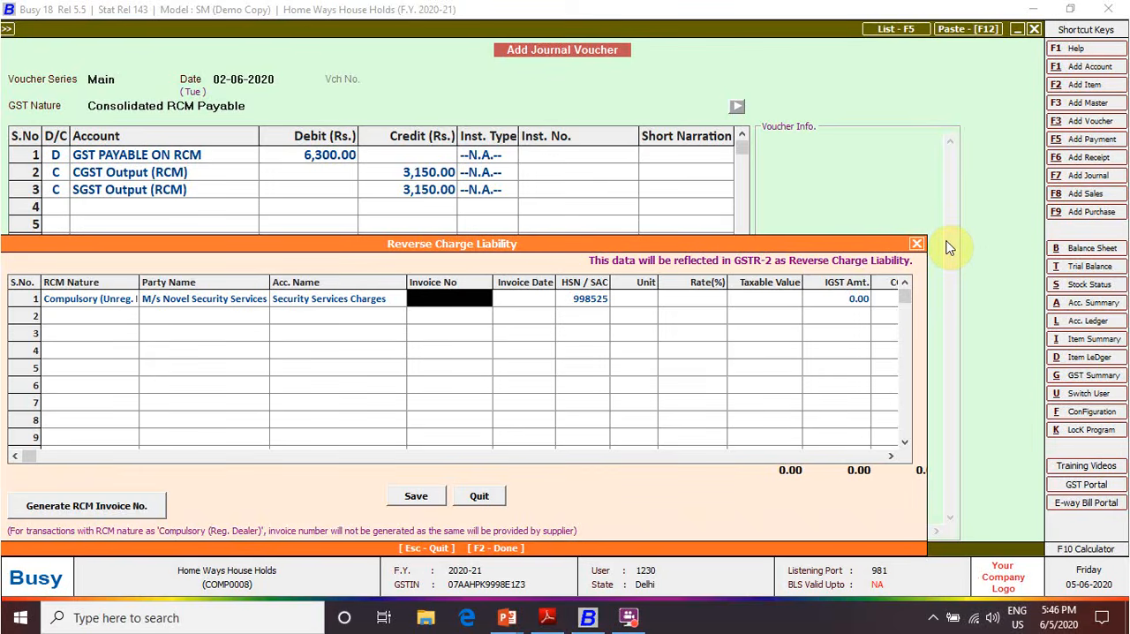
Leave the invoice number blank and enter invoice date 02-06-2020, HSN/SAC 998525, unit N.A. and rate 18% in the liability row
{"action": "key", "text": "Return"}
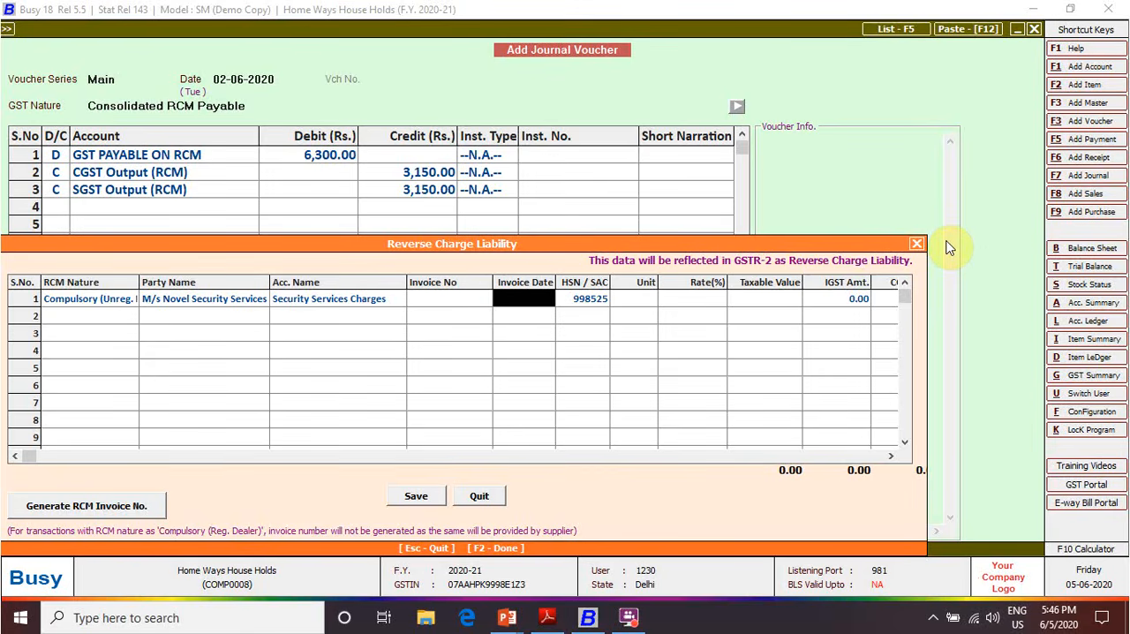
{"action": "type", "text": "2-6"}
{"action": "key", "text": "Return"}
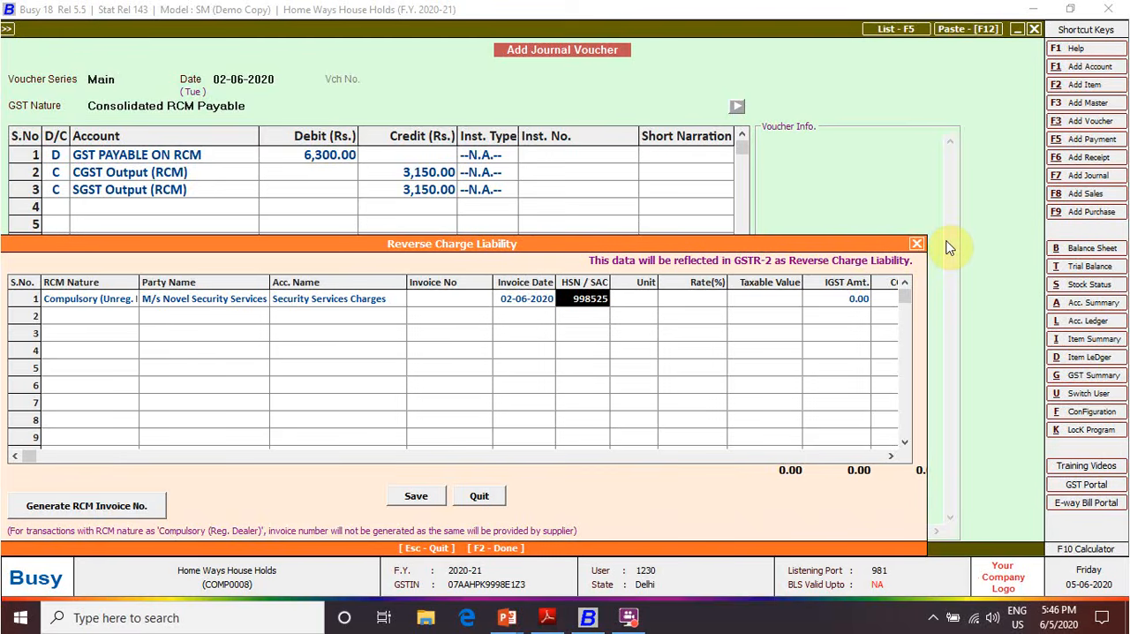
{"action": "key", "text": "Return"}
{"action": "type", "text": "n"}
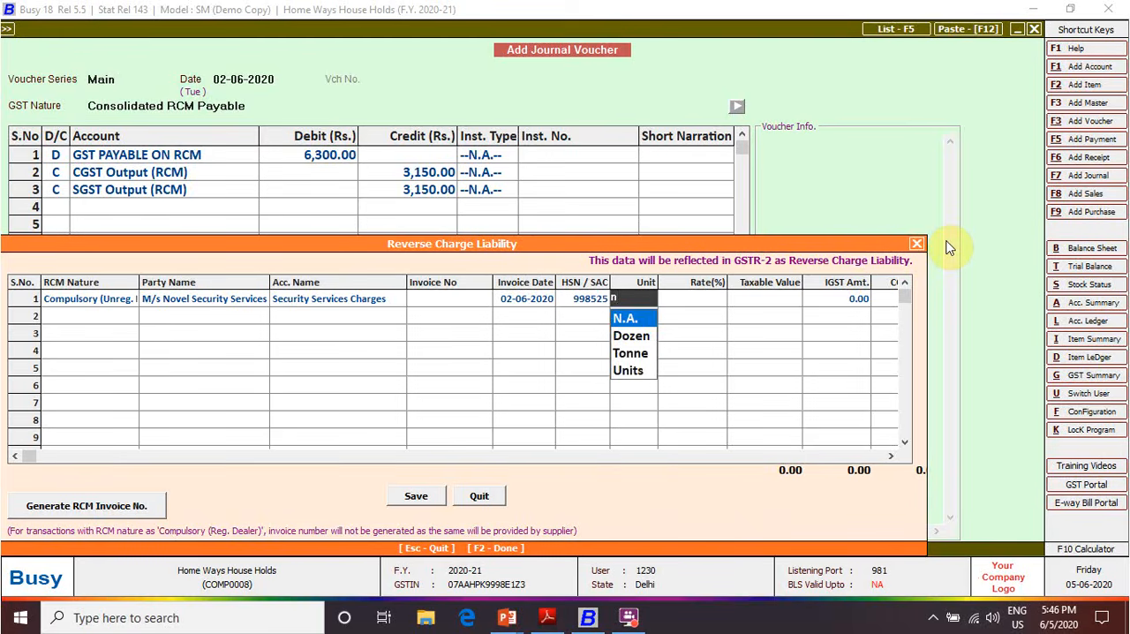
{"action": "key", "text": "Return"}
{"action": "type", "text": "18"}
{"action": "key", "text": "Return"}
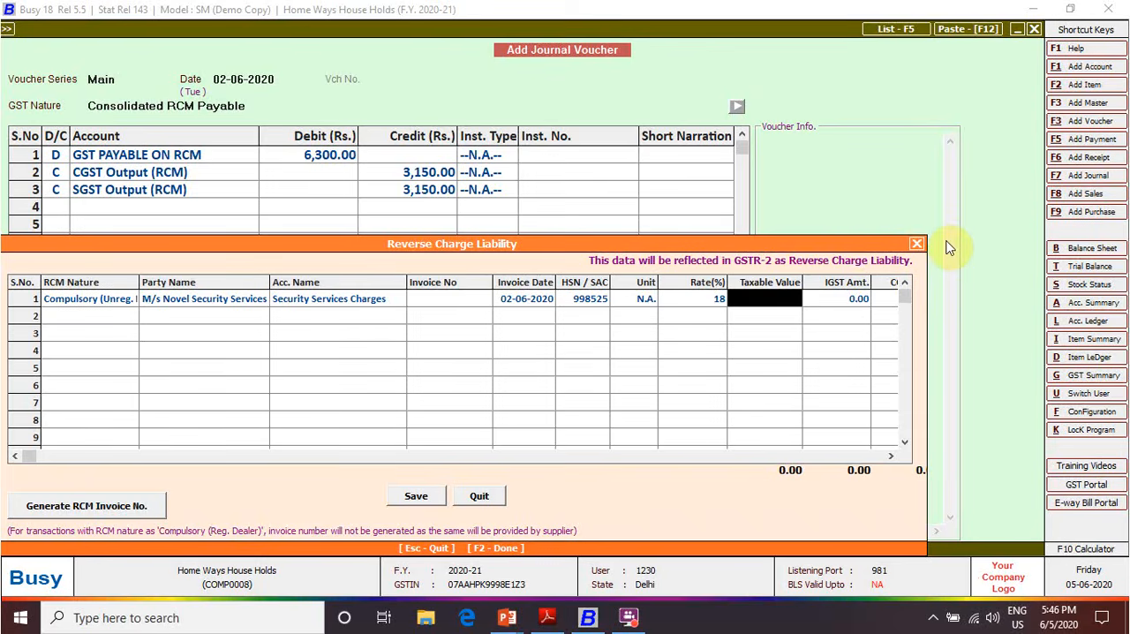
Enter a taxable value of 35,000 with ITC eligibility Input Services, and generate the RCM invoice number
{"action": "type", "text": "35000"}
{"action": "key", "text": "Return"}
{"action": "key", "text": "Return"}
{"action": "key", "text": "Return"}
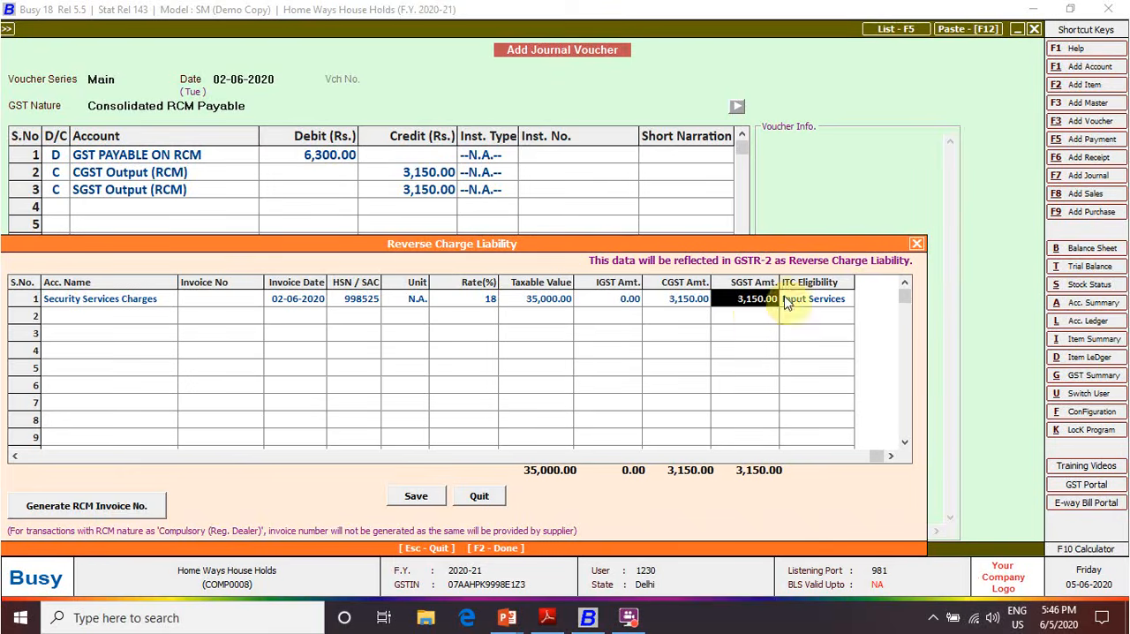
{"action": "key", "text": "Return"}
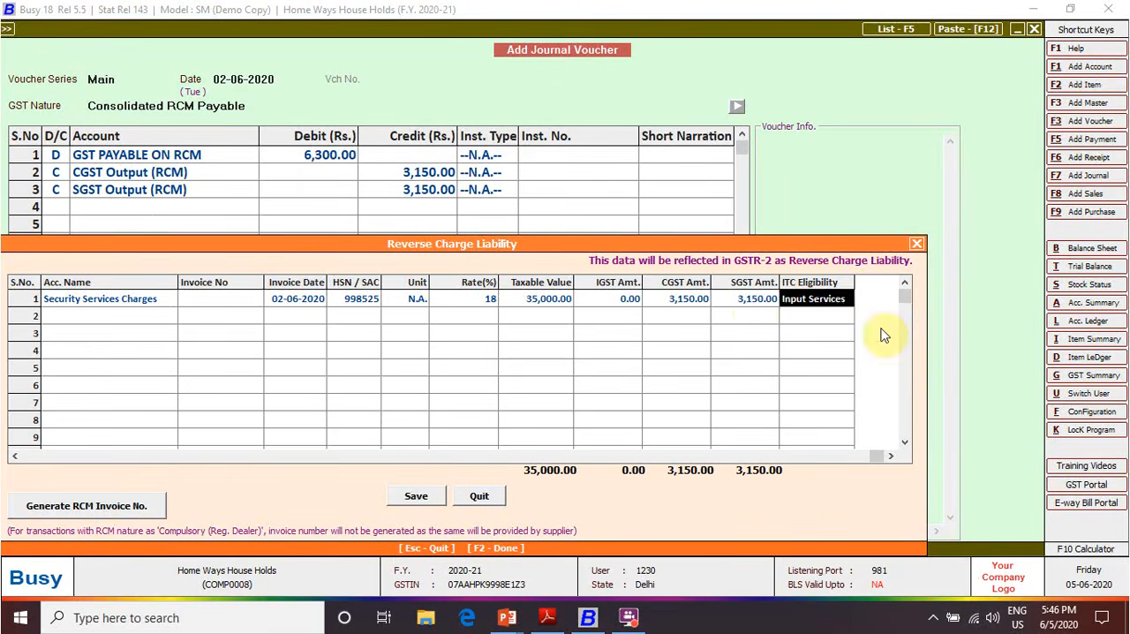
{"action": "key", "text": "Return"}
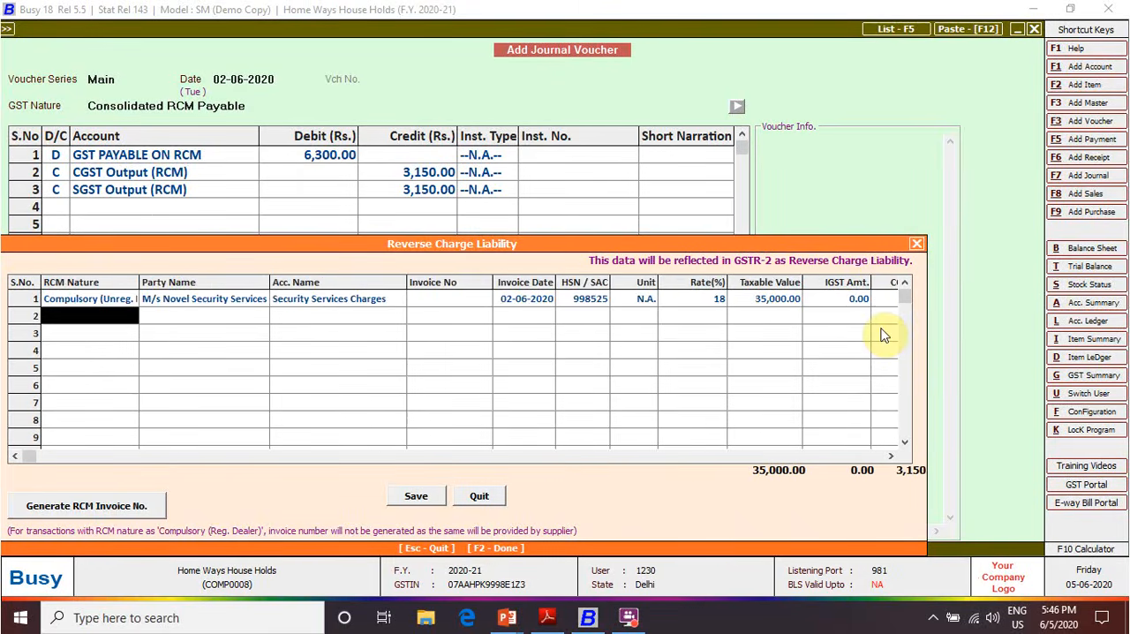
{"action": "left_click", "coordinate": [99, 505]}
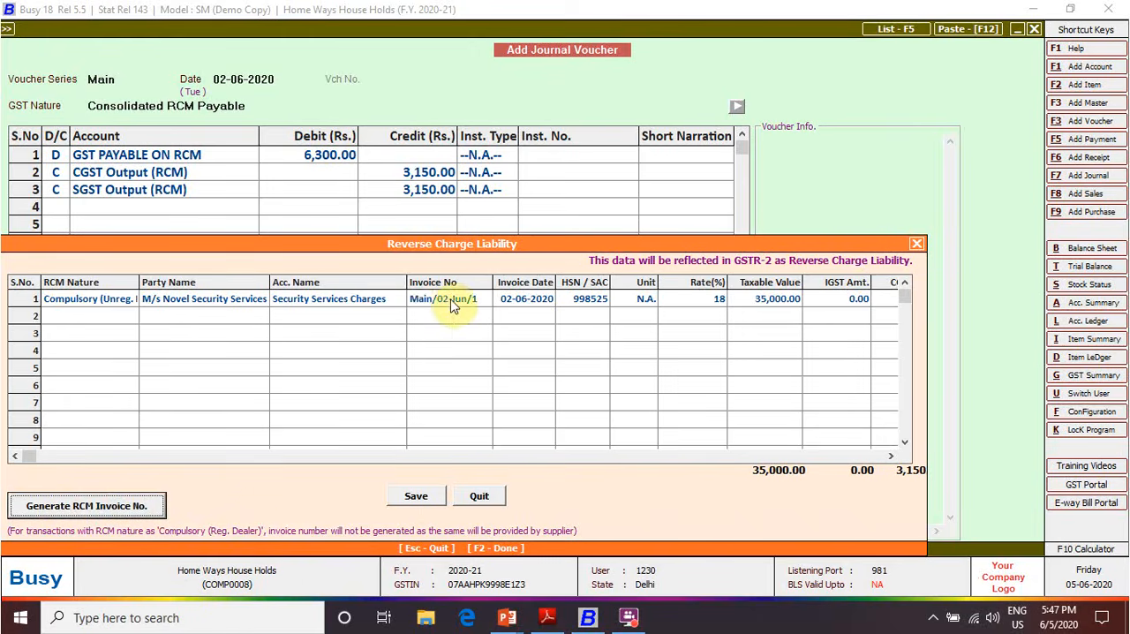
Set the invoice number in the reverse charge liability row to 2 and save the liability details
{"action": "left_click", "coordinate": [485, 301]}
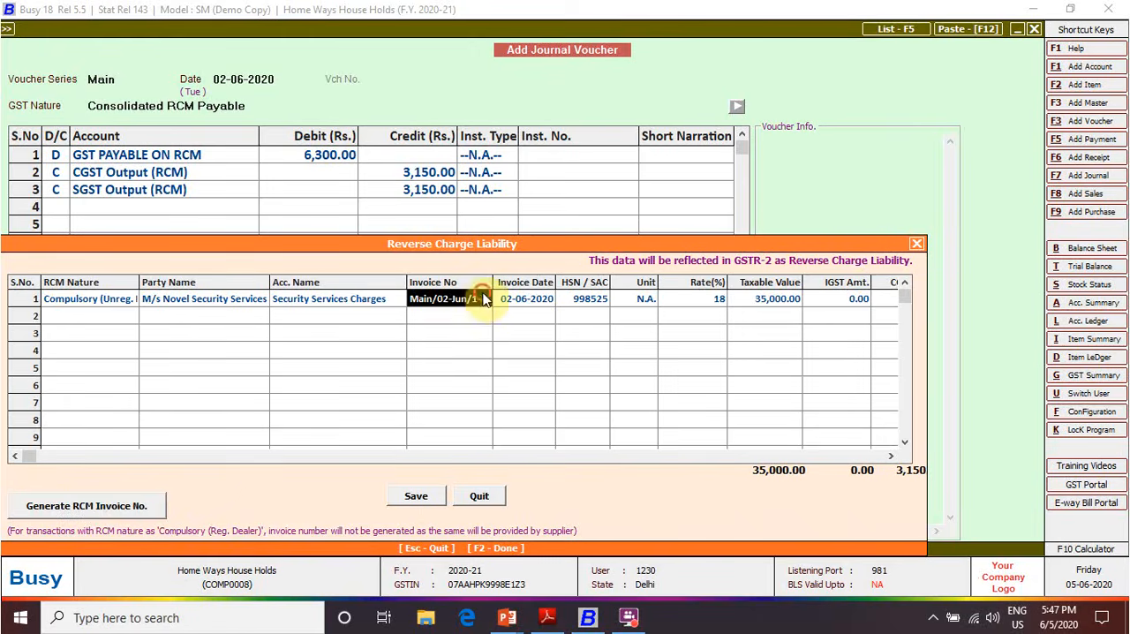
{"action": "key", "text": "Right"}
{"action": "key", "text": "Left"}
{"action": "type", "text": "2"}
{"action": "left_click", "coordinate": [415, 497]}
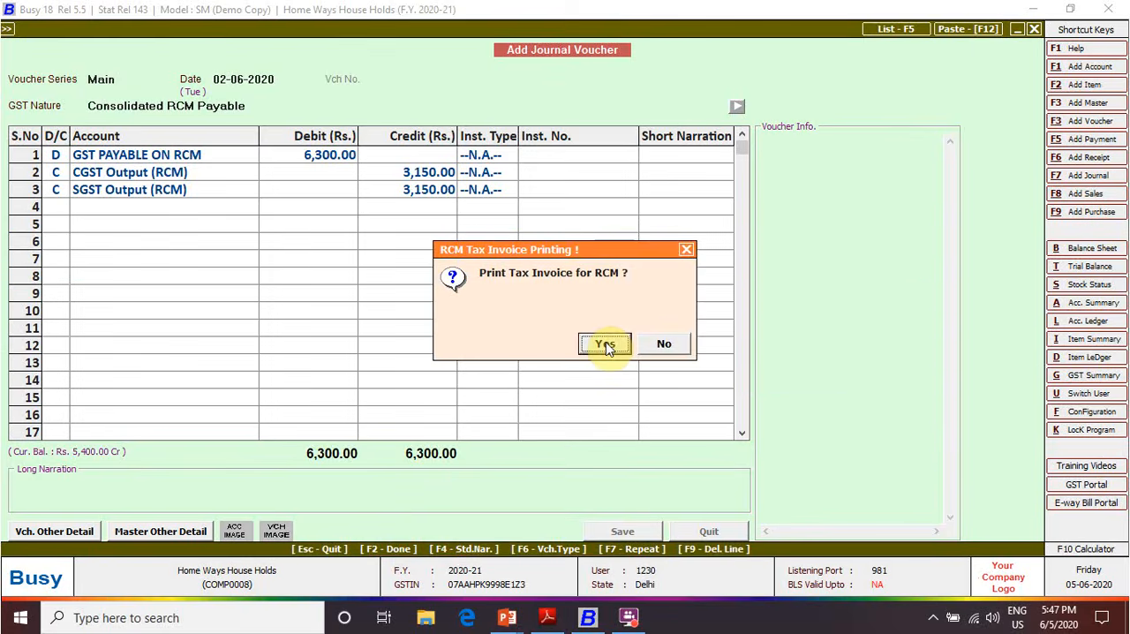
Preview the self-generated RCM tax invoice for the security services, and close the preview and the voucher entry
{"action": "left_click", "coordinate": [606, 345]}
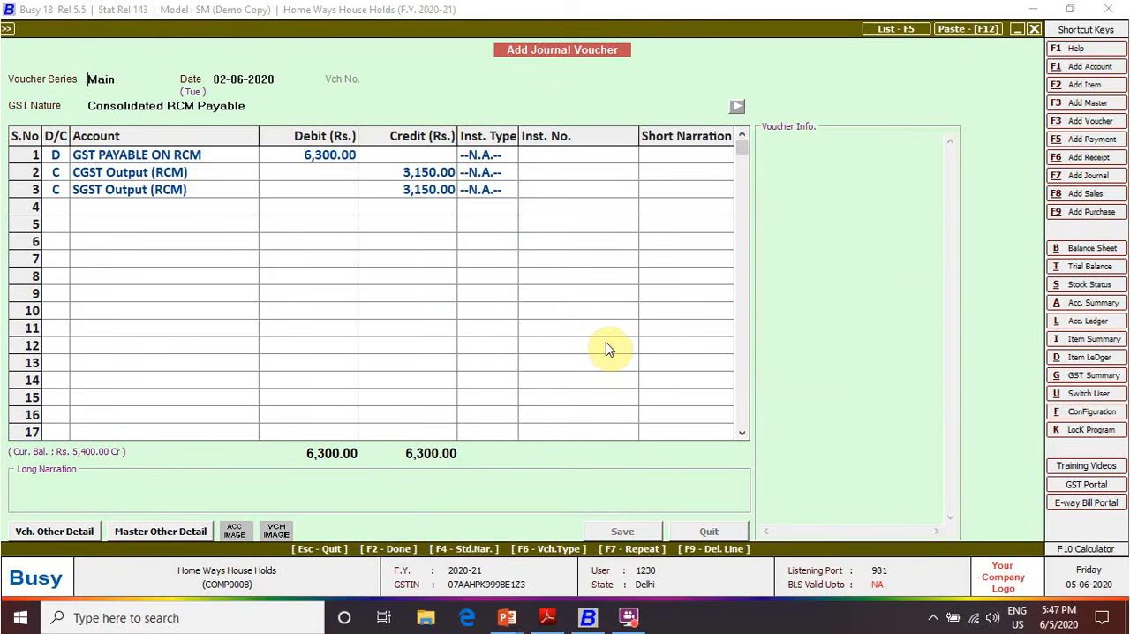
{"action": "left_click", "coordinate": [208, 139]}
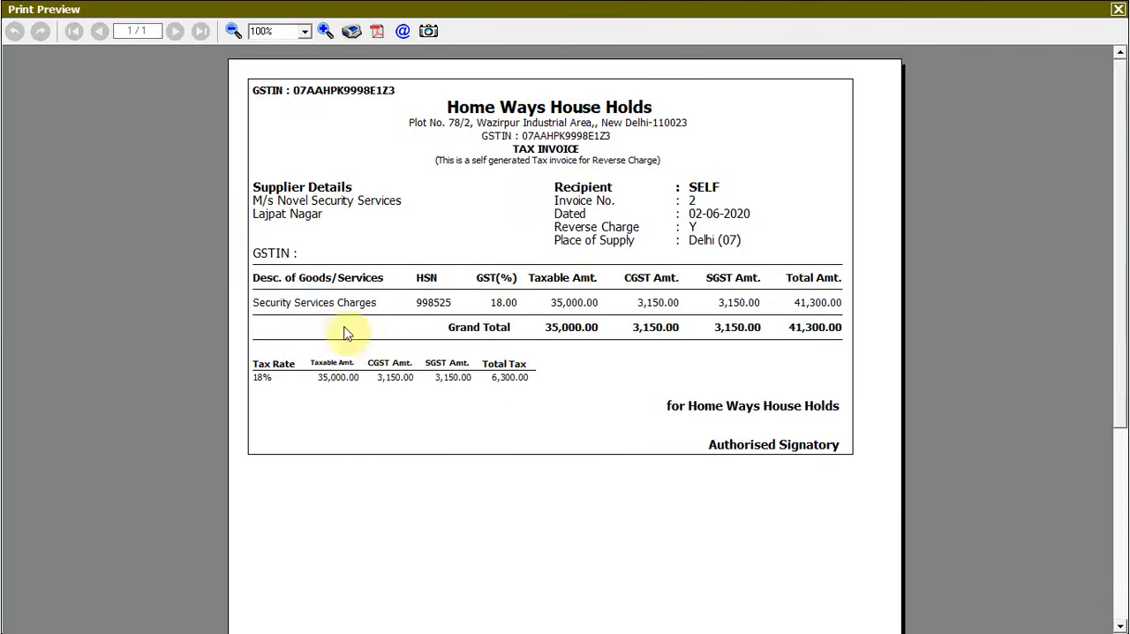
{"action": "left_click", "coordinate": [1118, 9]}
{"action": "key", "text": "Escape"}
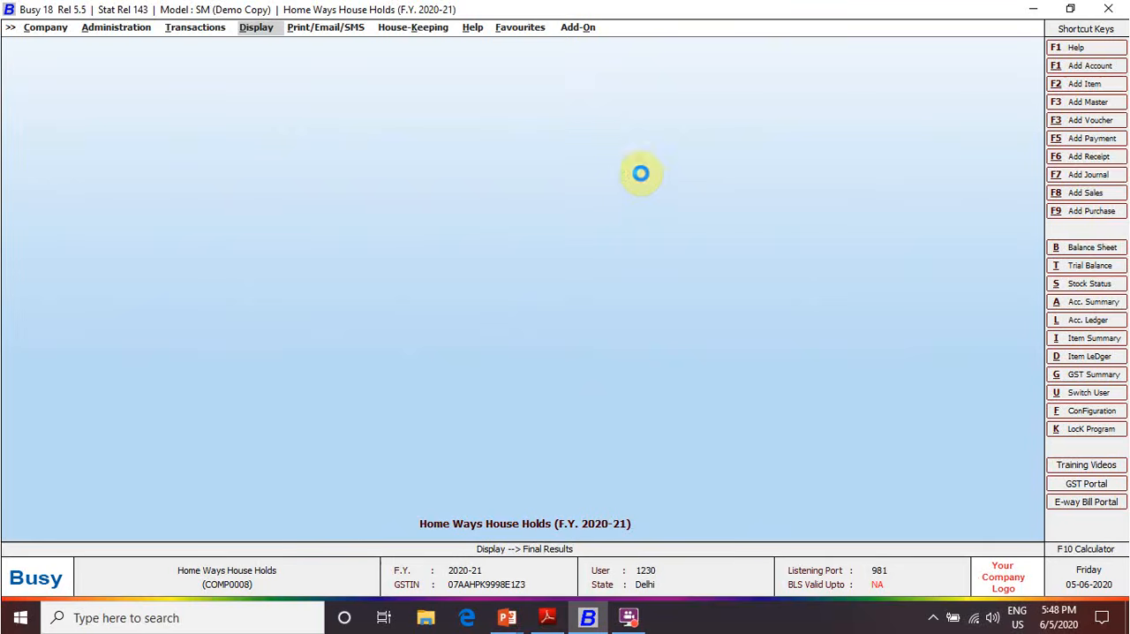
Start a new journal voucher in series Main dated 02-06-2020 with GST nature GST Tax Adjustments
{"action": "key", "text": "F7"}
{"action": "key", "text": "Return"}
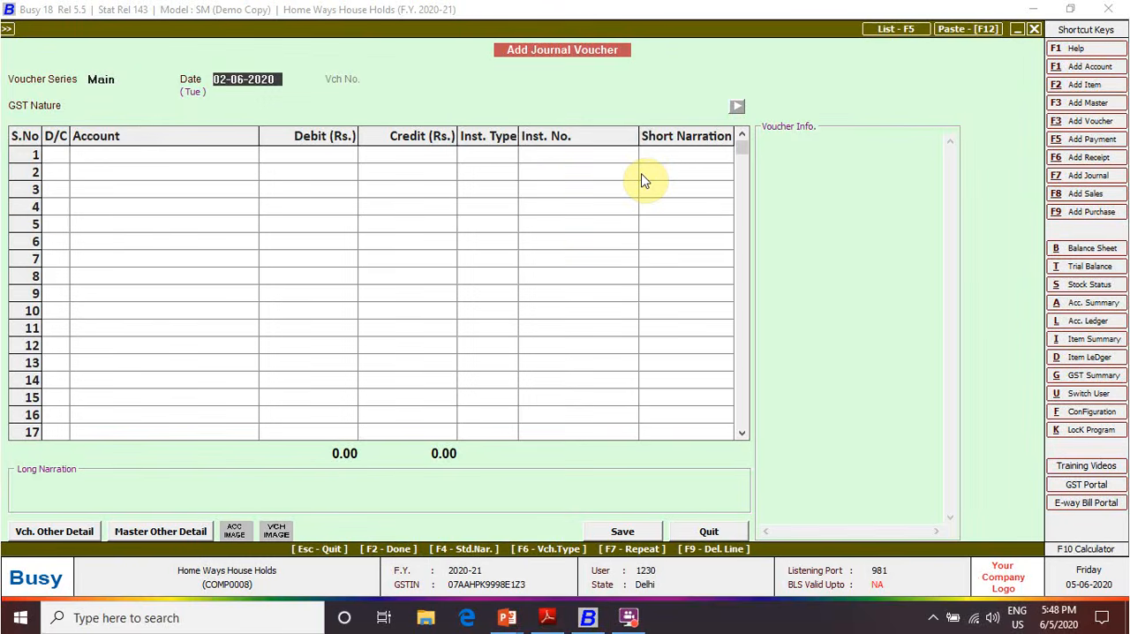
{"action": "key", "text": "Return"}
{"action": "key", "text": "Down"}
{"action": "key", "text": "Down"}
{"action": "key", "text": "Down"}
{"action": "key", "text": "Down"}
{"action": "key", "text": "Down"}
{"action": "key", "text": "Down"}
{"action": "key", "text": "Down"}
{"action": "key", "text": "Down"}
{"action": "key", "text": "Down"}
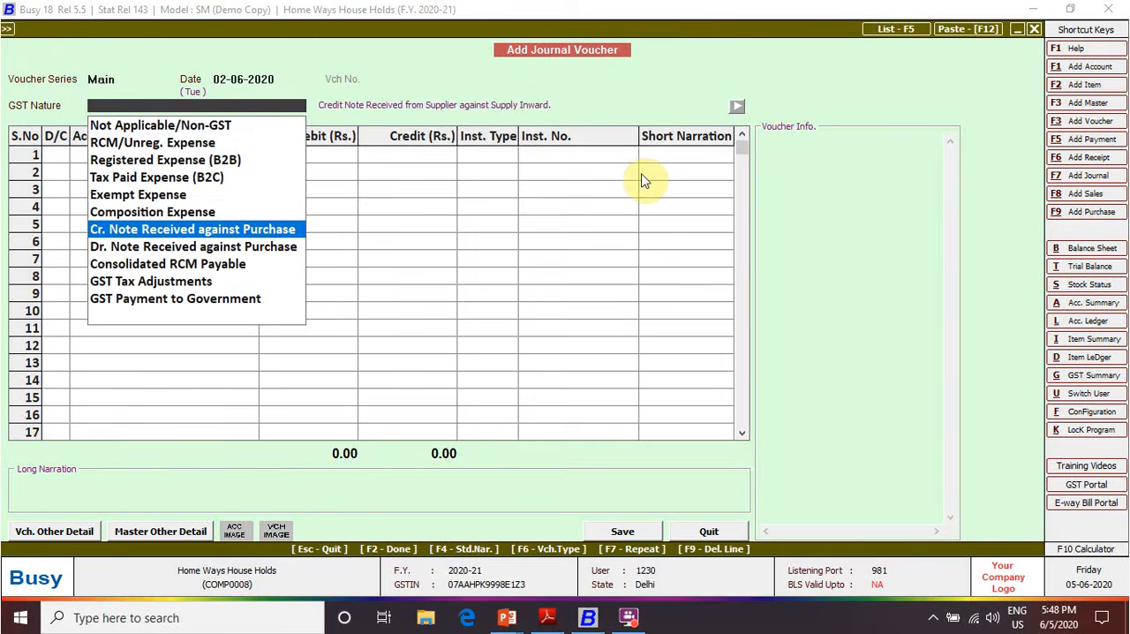
{"action": "key", "text": "Return"}
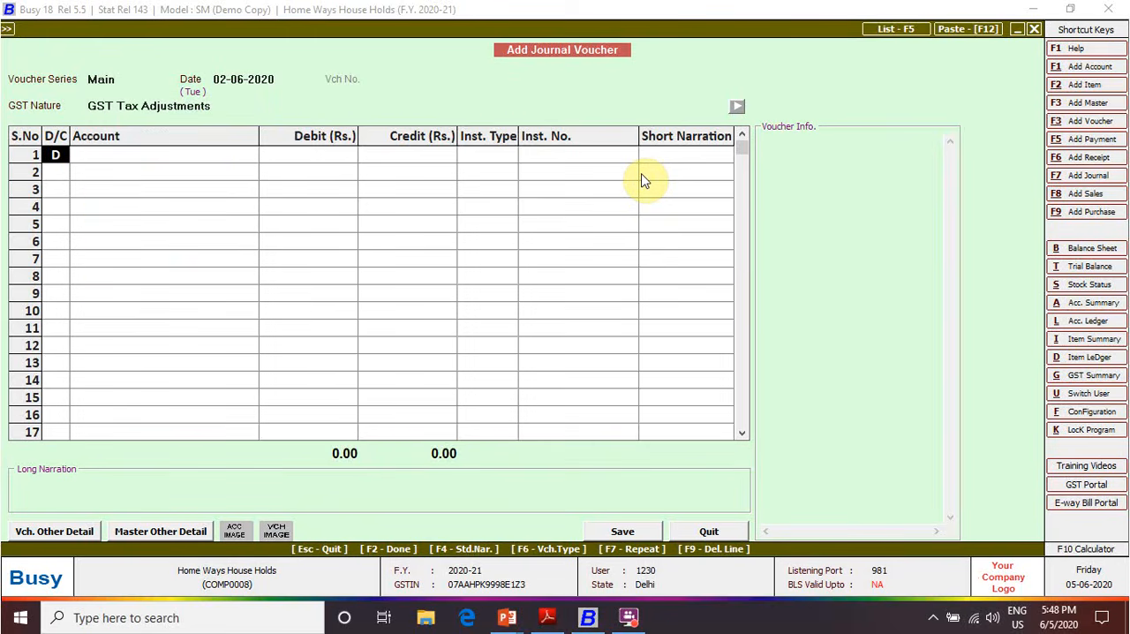
Debit CGST Input Available (RCM) with 3,150 in the first row, with instrument type N.A
{"action": "key", "text": "Return"}
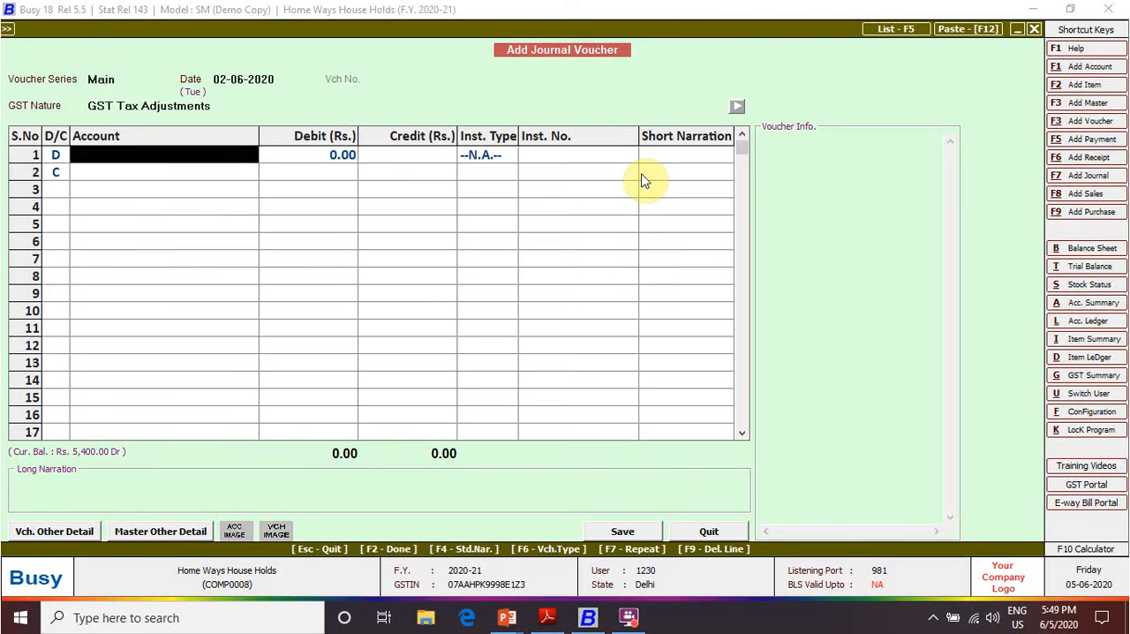
{"action": "type", "text": "cgst"}
{"action": "key", "text": "Down"}
{"action": "key", "text": "Down"}
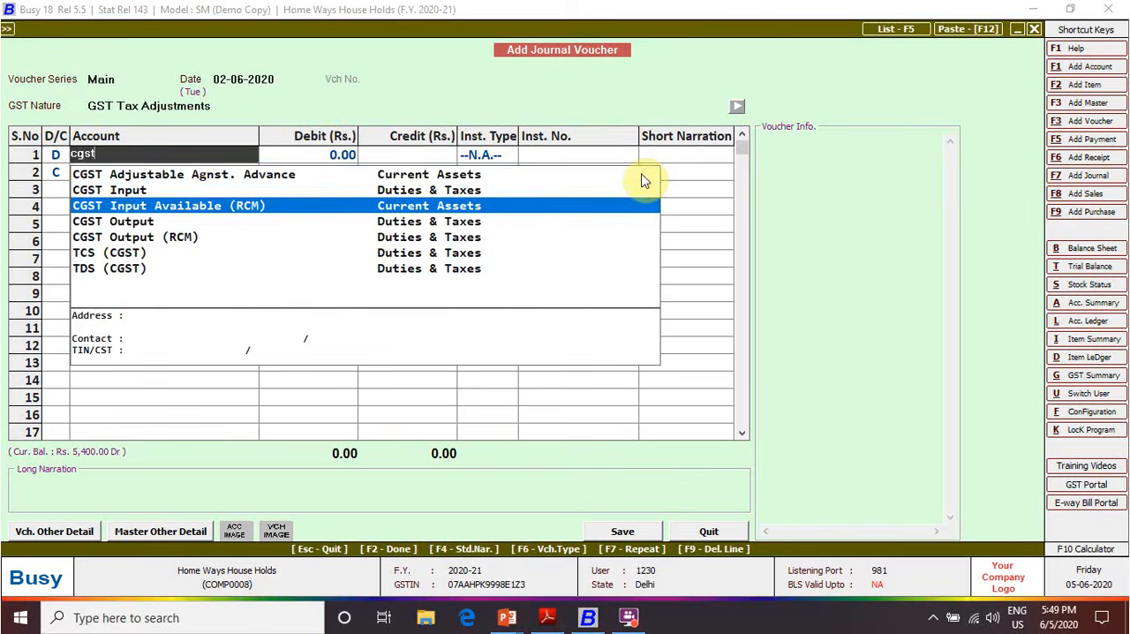
{"action": "key", "text": "Return"}
{"action": "type", "text": "3150"}
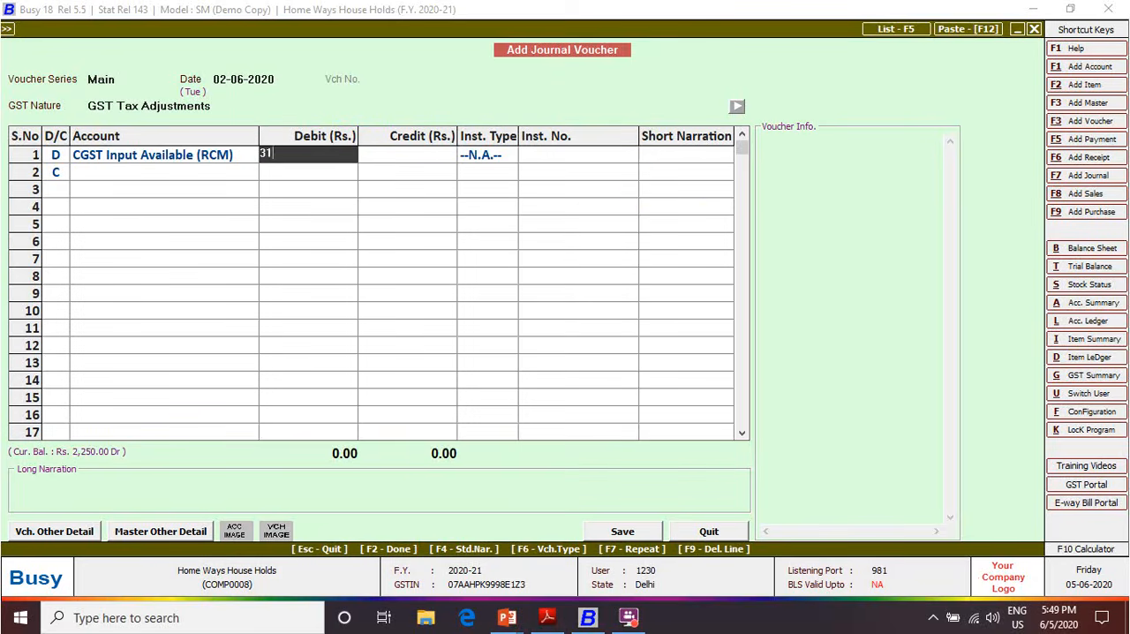
{"action": "key", "text": "Return"}
Make the second row a debit to SGST Input Available (RCM) for 3,150, with instrument type N.A
{"action": "key", "text": "Return"}
{"action": "key", "text": "Return"}
{"action": "key", "text": "Return"}
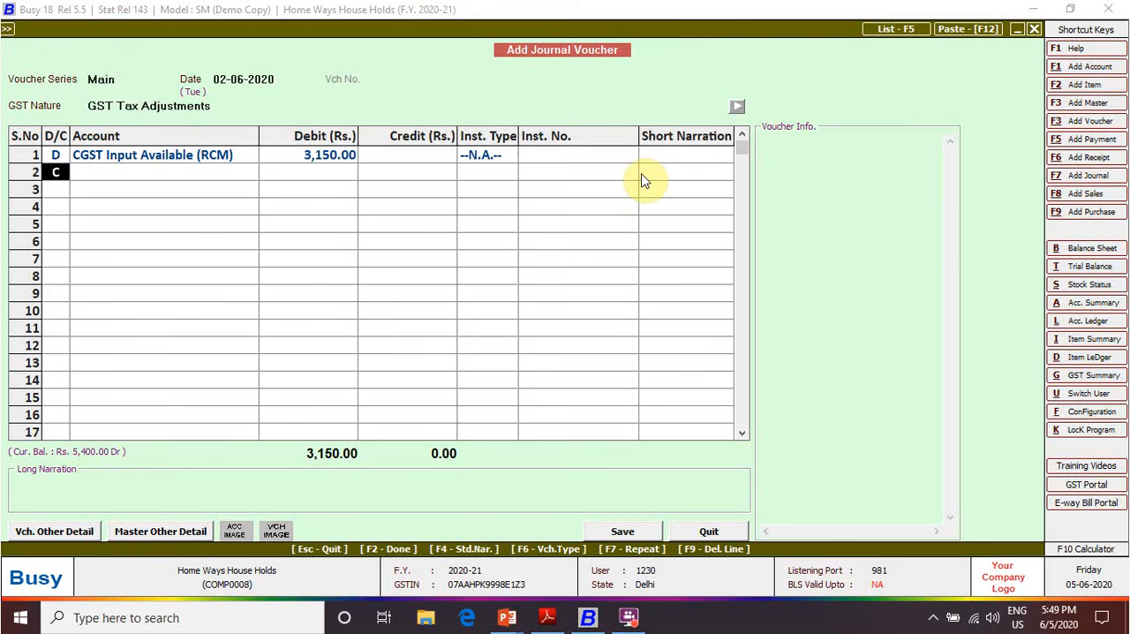
{"action": "key", "text": "shift+Tab"}
{"action": "type", "text": "d"}
{"action": "key", "text": "Return"}
{"action": "type", "text": "sgst"}
{"action": "key", "text": "Down"}
{"action": "key", "text": "Down"}
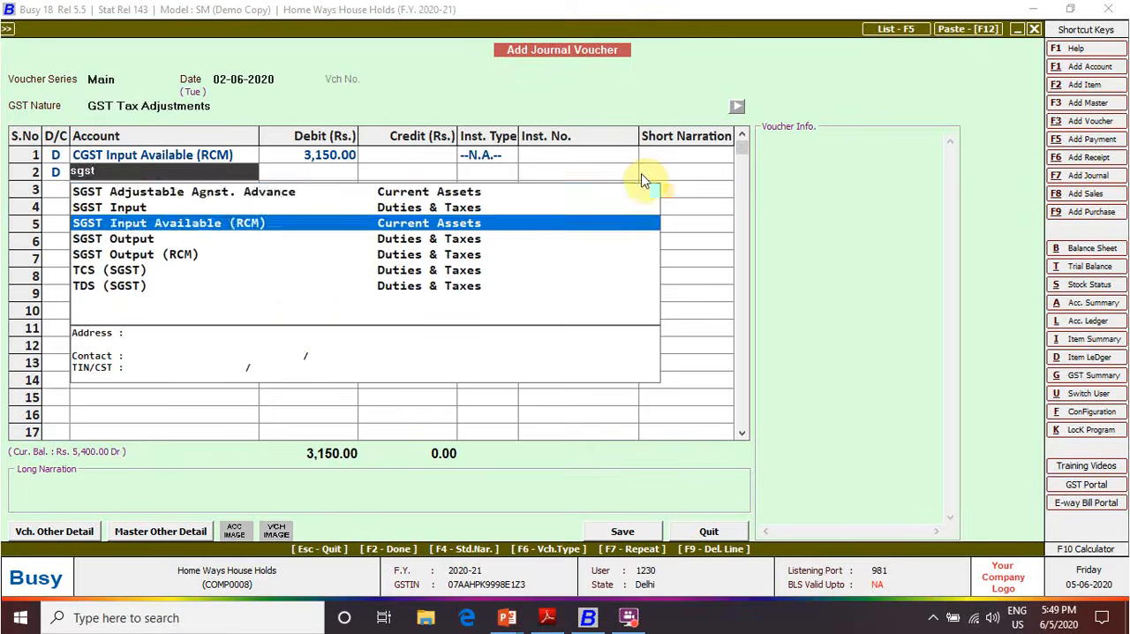
{"action": "key", "text": "Return"}
{"action": "type", "text": "3,15"}
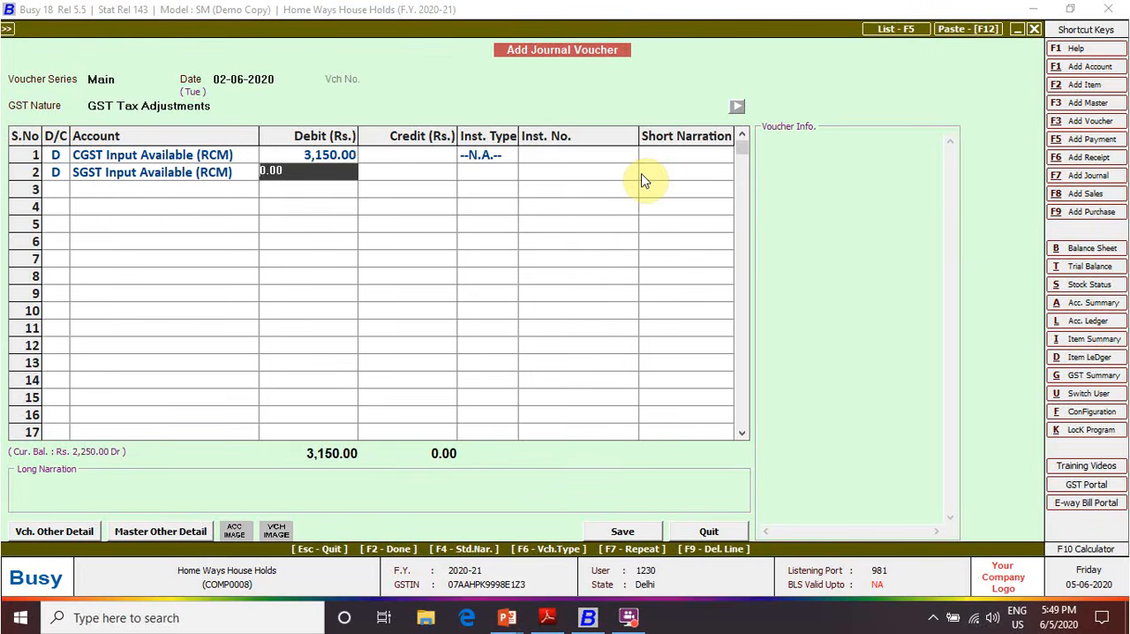
{"action": "type", "text": "0"}
{"action": "key", "text": "Return"}
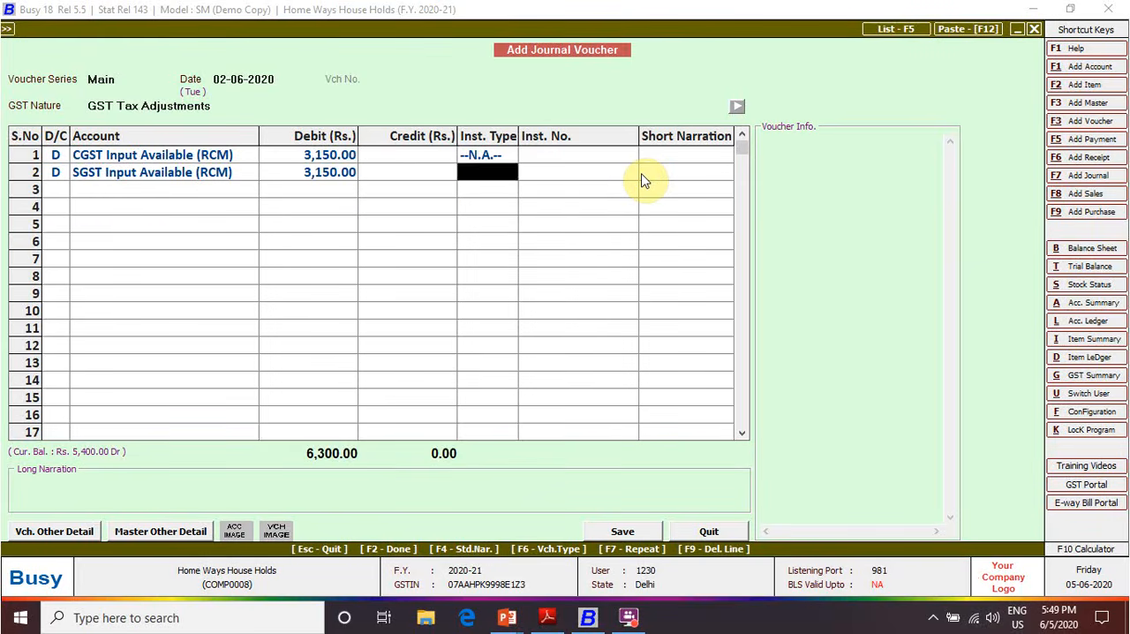
{"action": "key", "text": "Return"}
Credit GST PAYABLE ON RCM with 6,300 in the third row, leaving the short narration blank
{"action": "key", "text": "Return"}
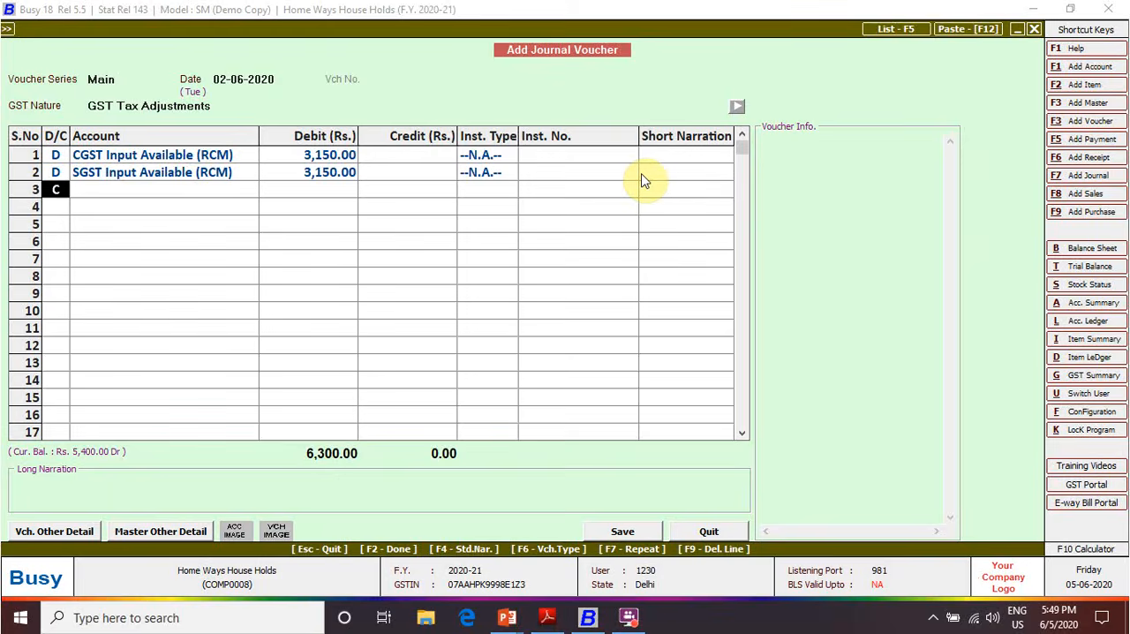
{"action": "key", "text": "Return"}
{"action": "type", "text": "gst"}
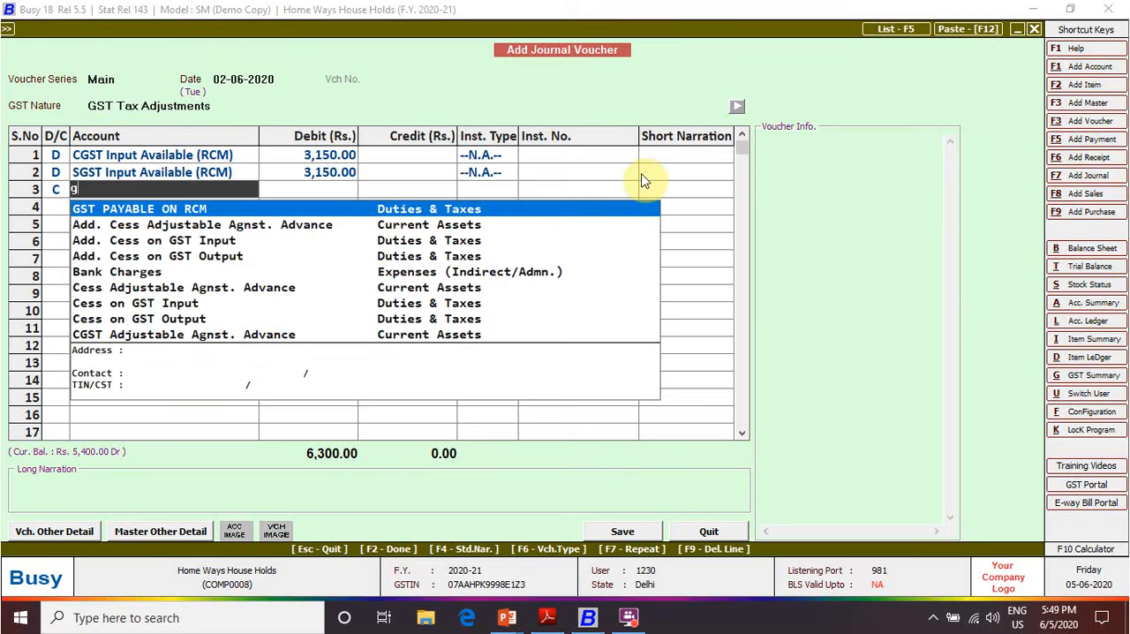
{"action": "key", "text": "Return"}
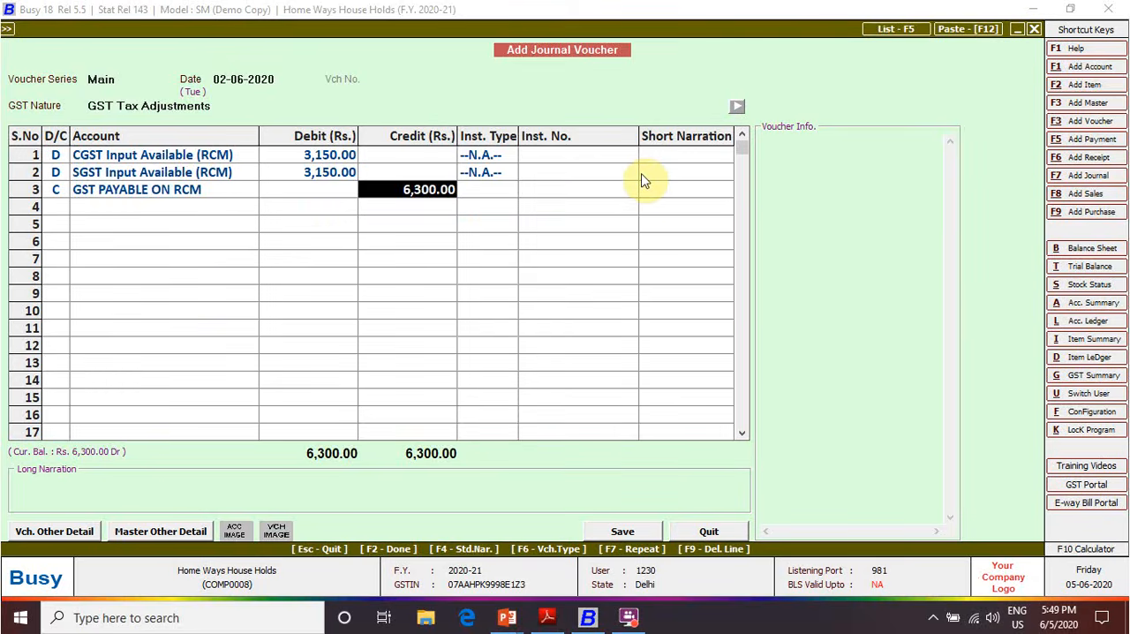
{"action": "key", "text": "Return"}
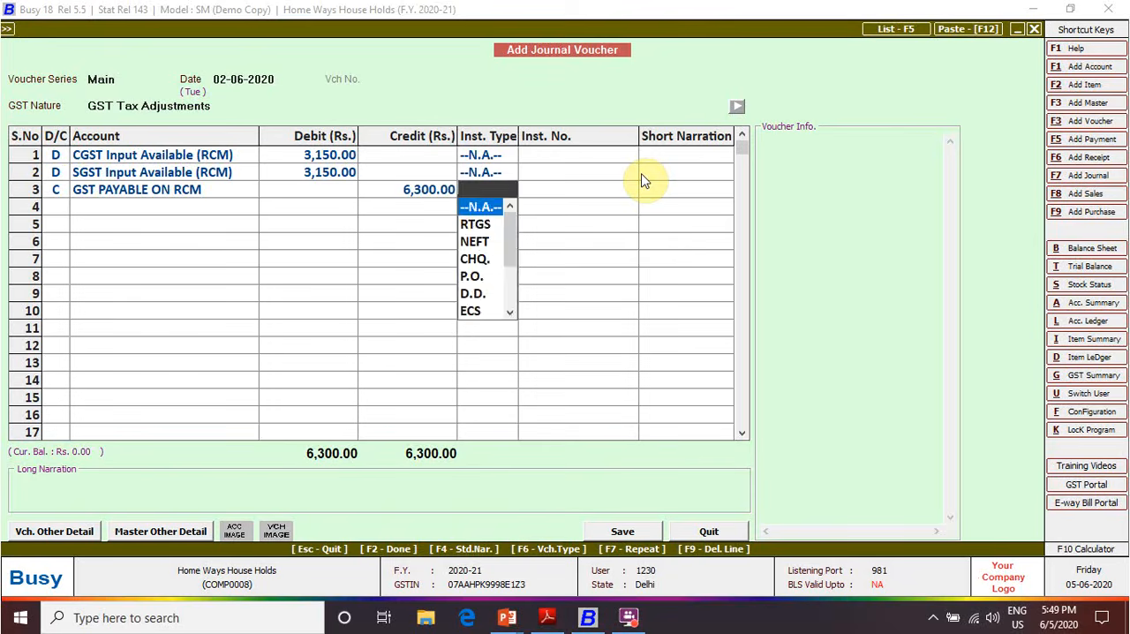
{"action": "key", "text": "Return"}
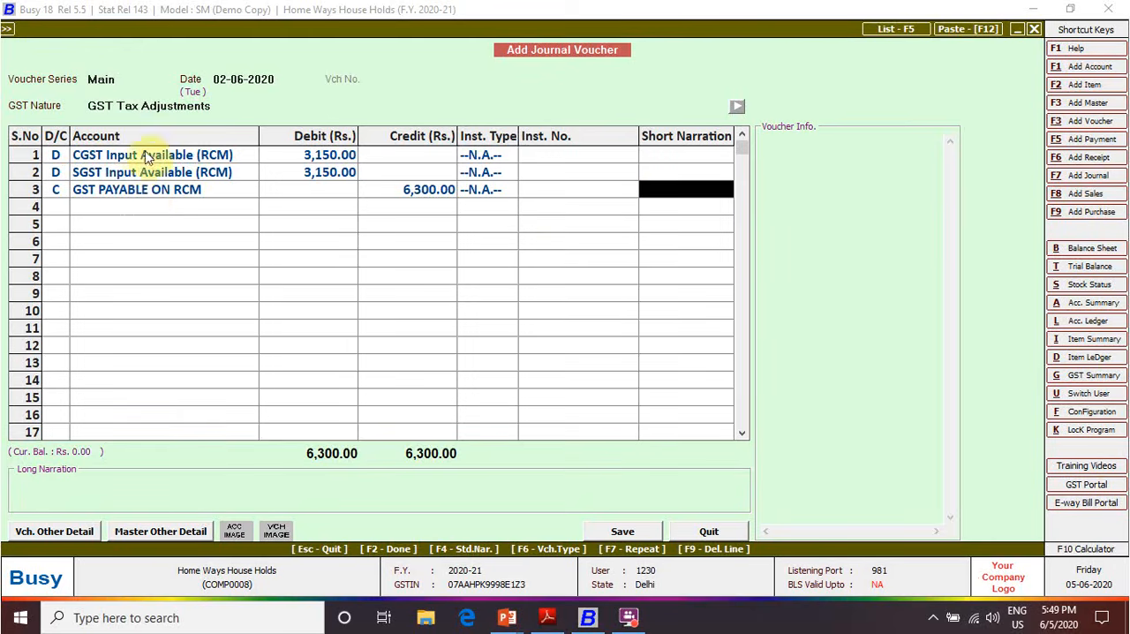
{"action": "key", "text": "Return"}
{"action": "key", "text": "Return"}
{"action": "key", "text": "Return"}
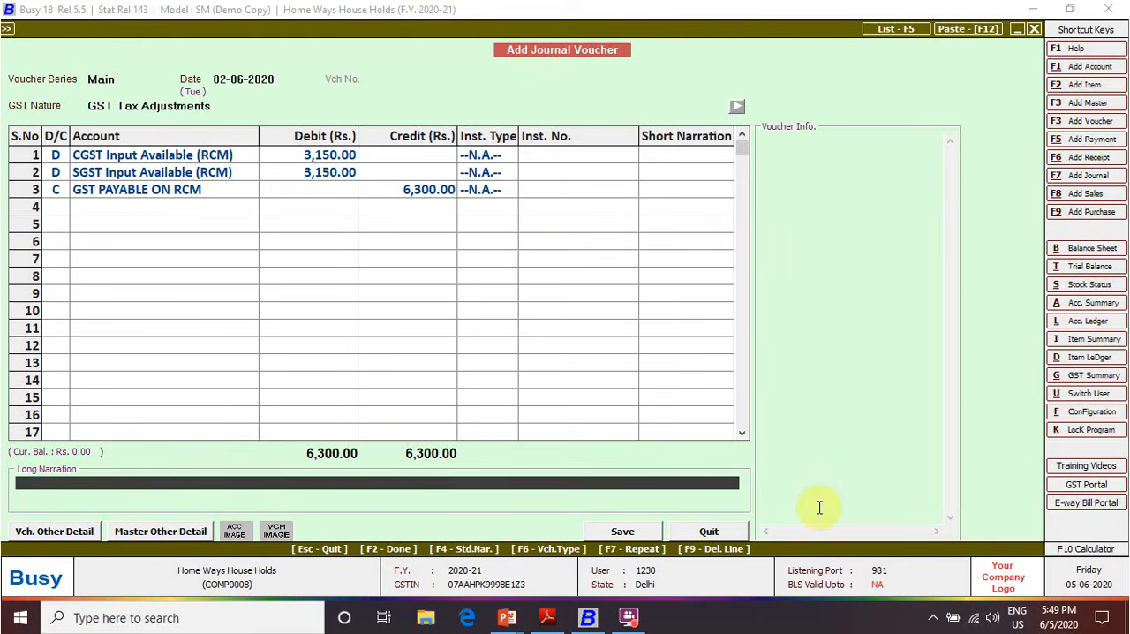
Save the voucher without long narration as an RCM to Regular Adjustment for the period ending 30-06-2020
{"action": "key", "text": "Return"}
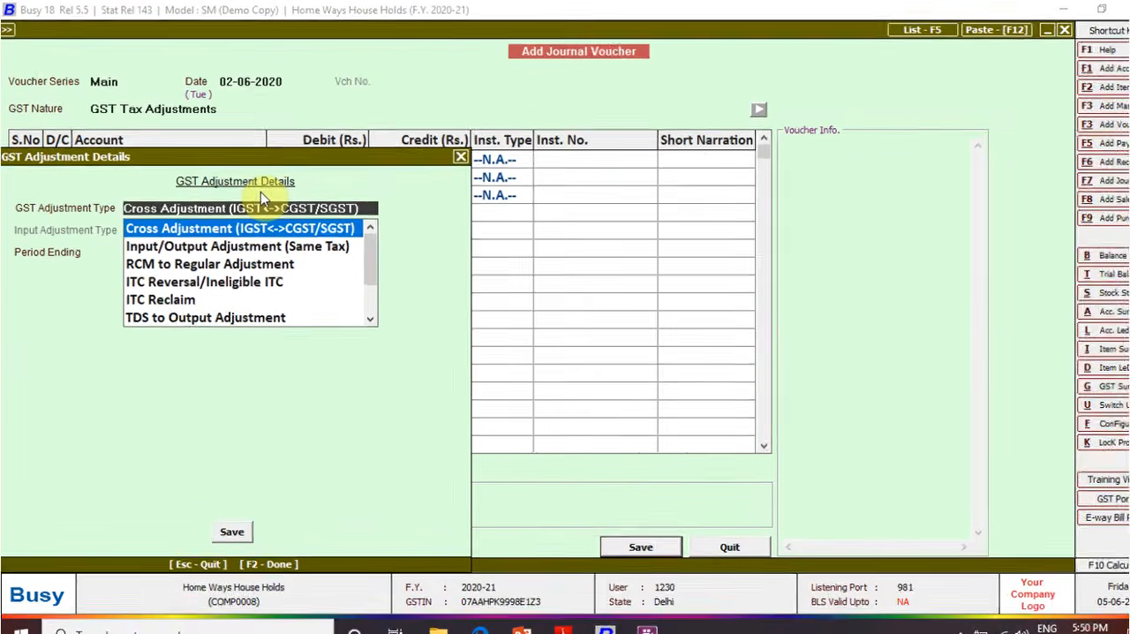
{"action": "key", "text": "Down"}
{"action": "key", "text": "Down"}
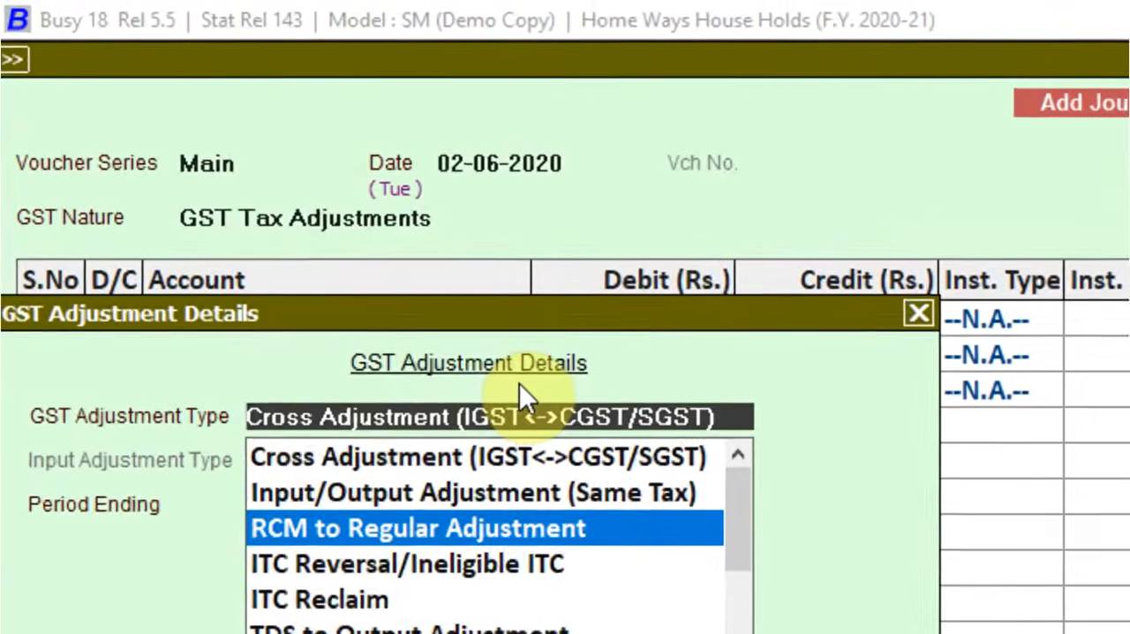
{"action": "key", "text": "Return"}
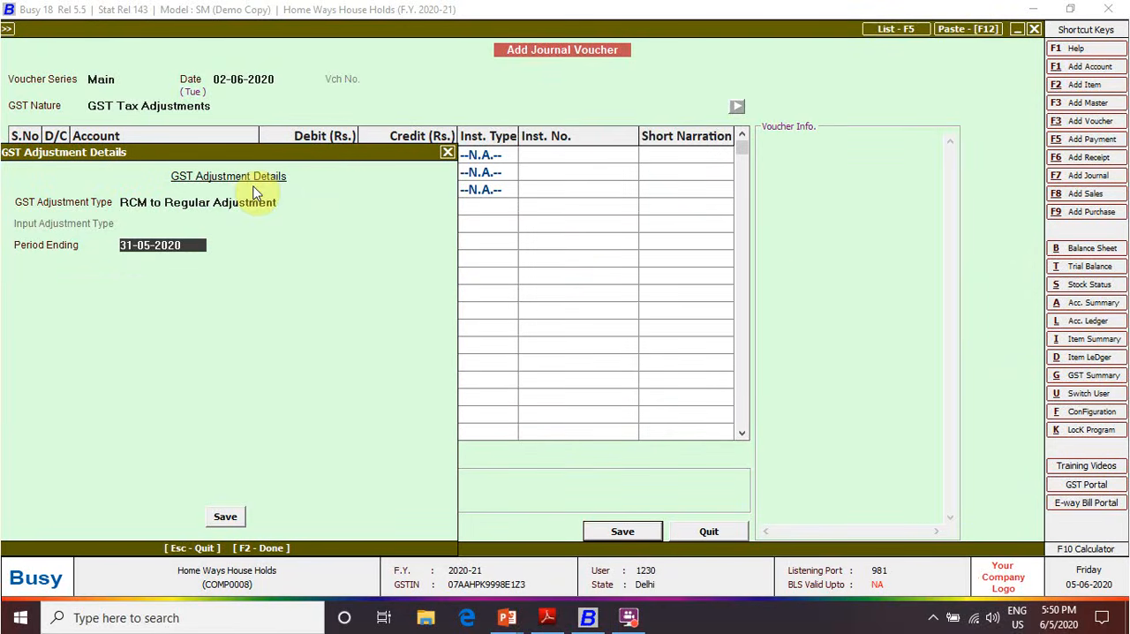
{"action": "type", "text": "30-06-2020"}
{"action": "key", "text": "Return"}
{"action": "key", "text": "Return"}
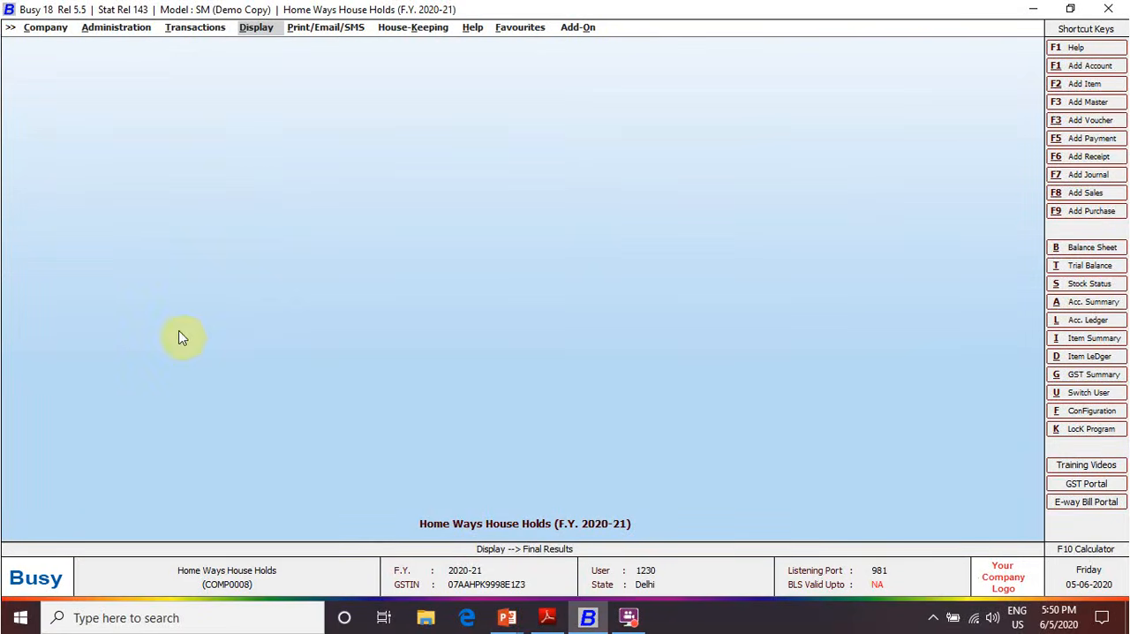
Check the transport transaction in the Adobe Reader PDF, and start a Busy journal voucher dated 03-06-2020 with GST nature RCM/Unreg. Expense
{"action": "key", "text": "alt+Tab"}
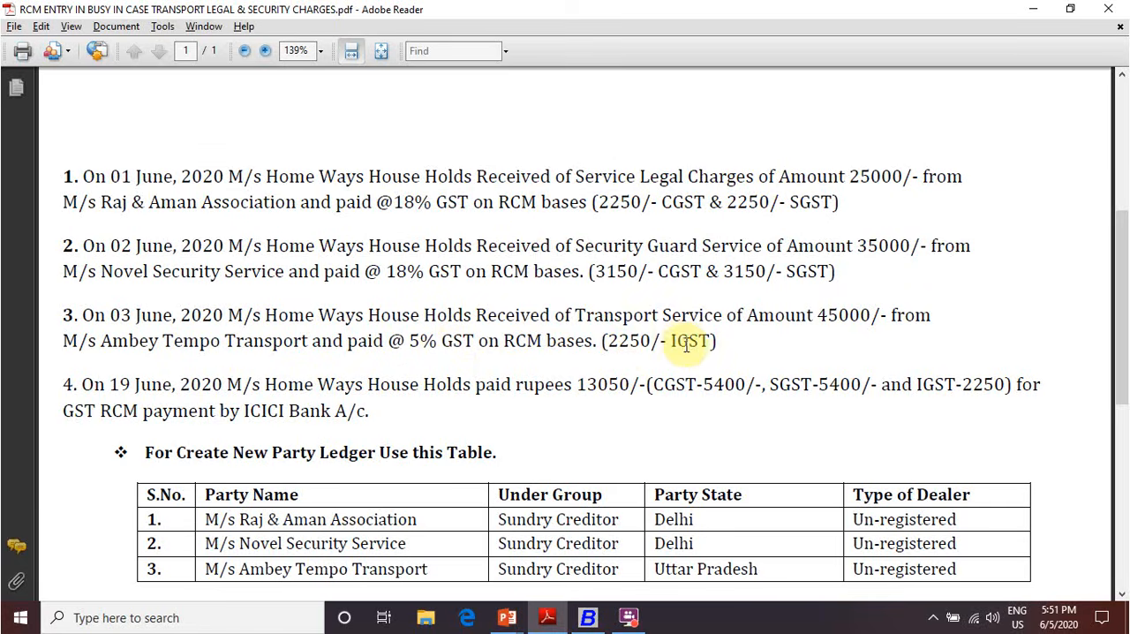
{"action": "scroll", "coordinate": [441, 337], "scroll_direction": "down", "scroll_amount": 3}
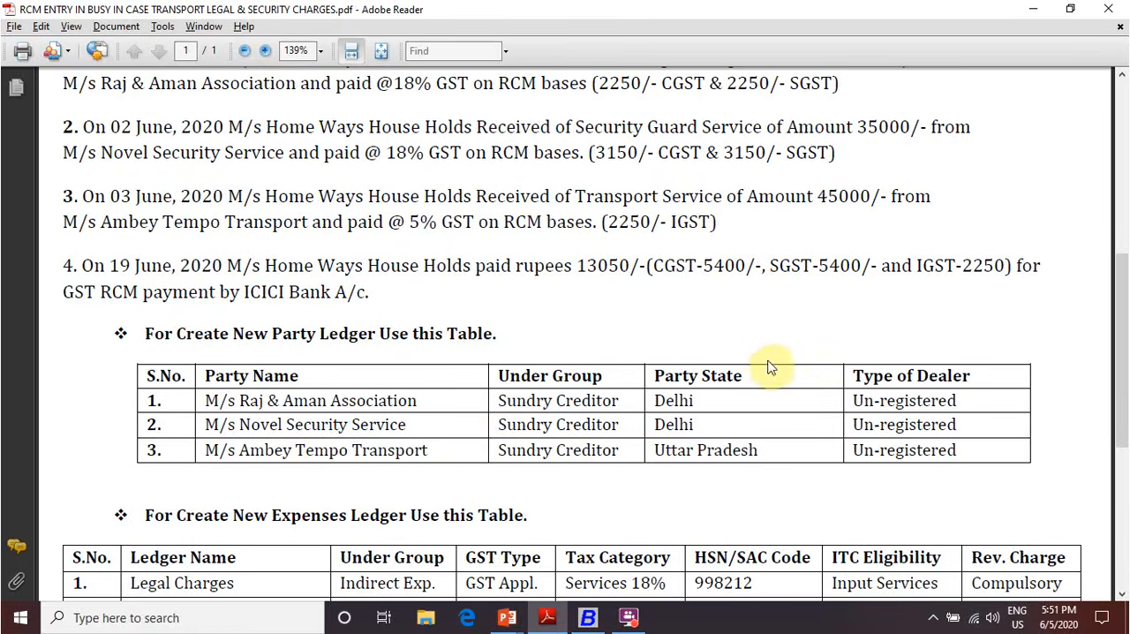
{"action": "key", "text": "alt+Tab"}
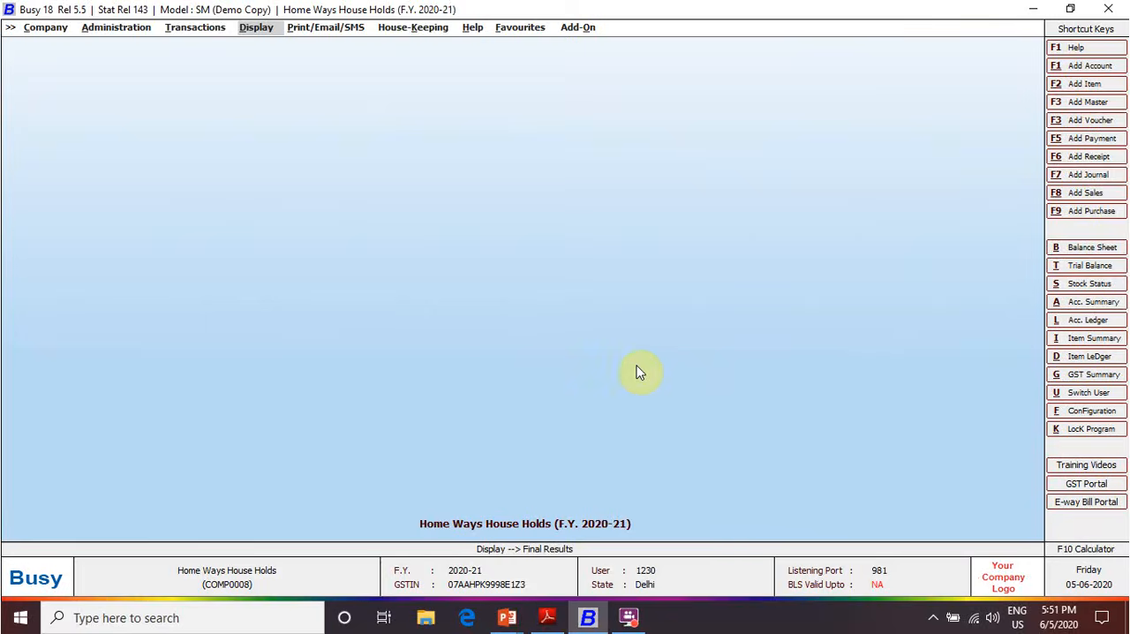
{"action": "key", "text": "F7"}
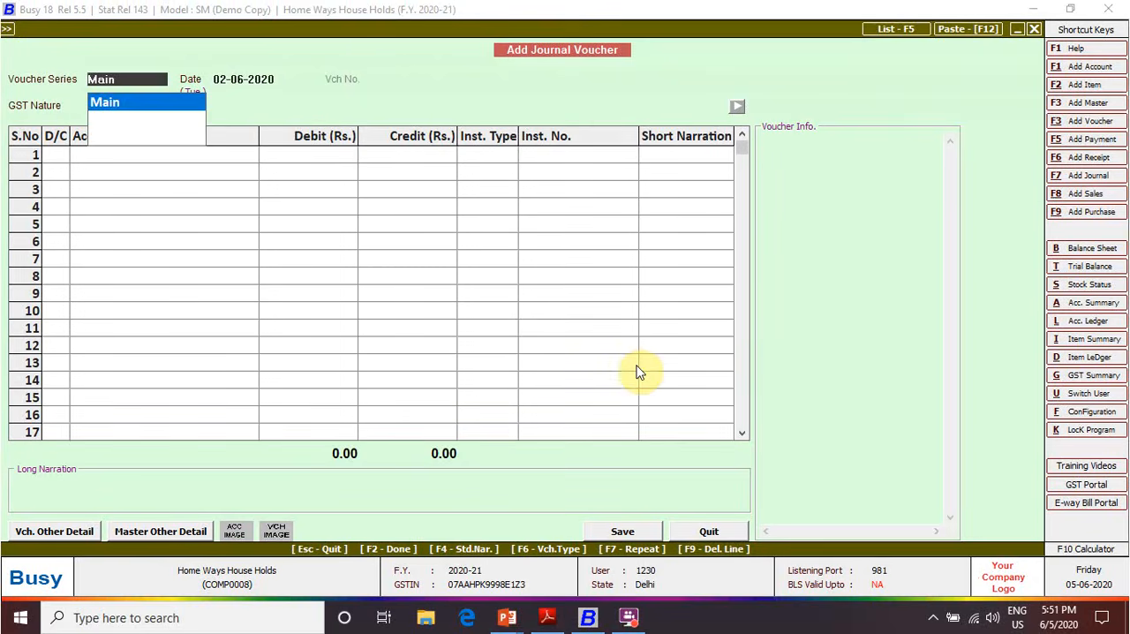
{"action": "key", "text": "Return"}
{"action": "type", "text": "3-6"}
{"action": "key", "text": "Return"}
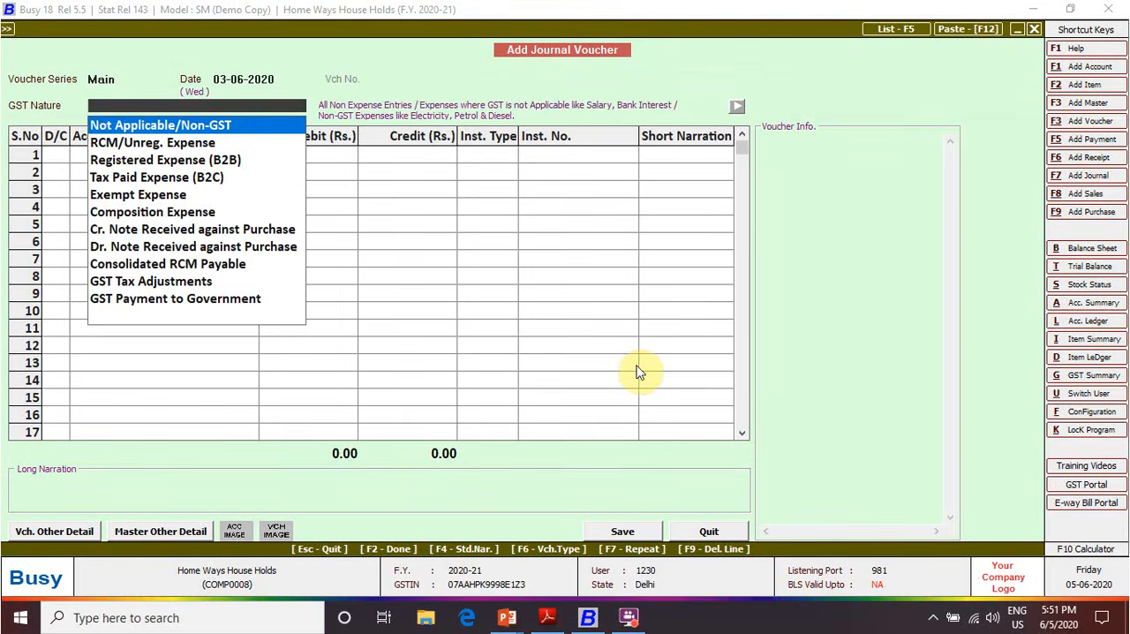
{"action": "key", "text": "Down"}
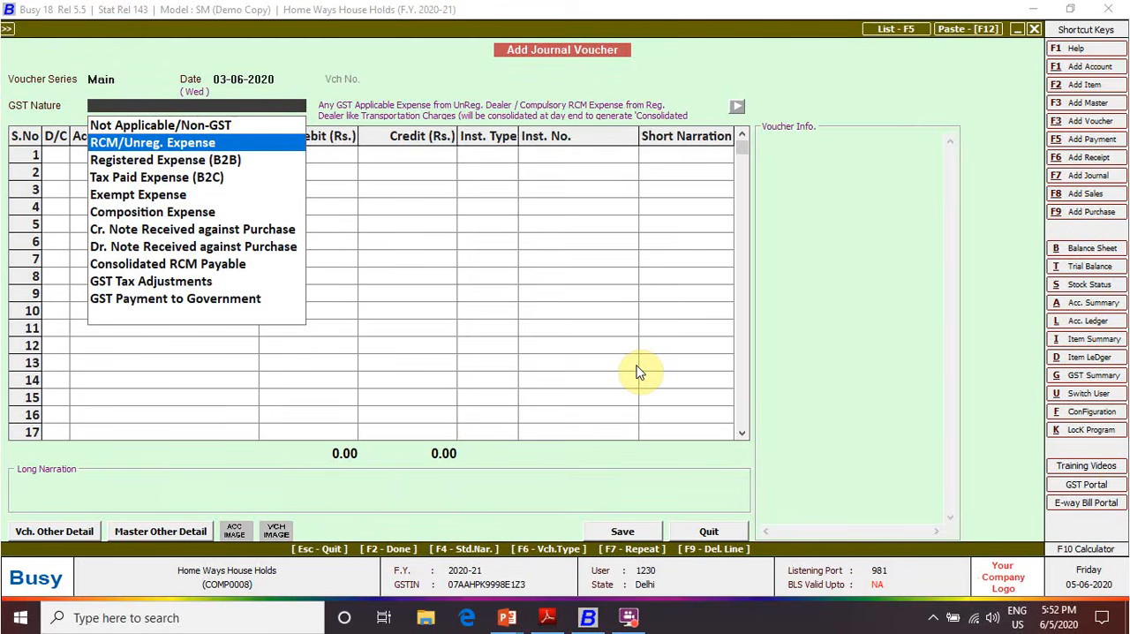
{"action": "key", "text": "Return"}
Debit Transport Charges with 45,000 in the first row, with instrument type N.A. and no short narration
{"action": "key", "text": "Return"}
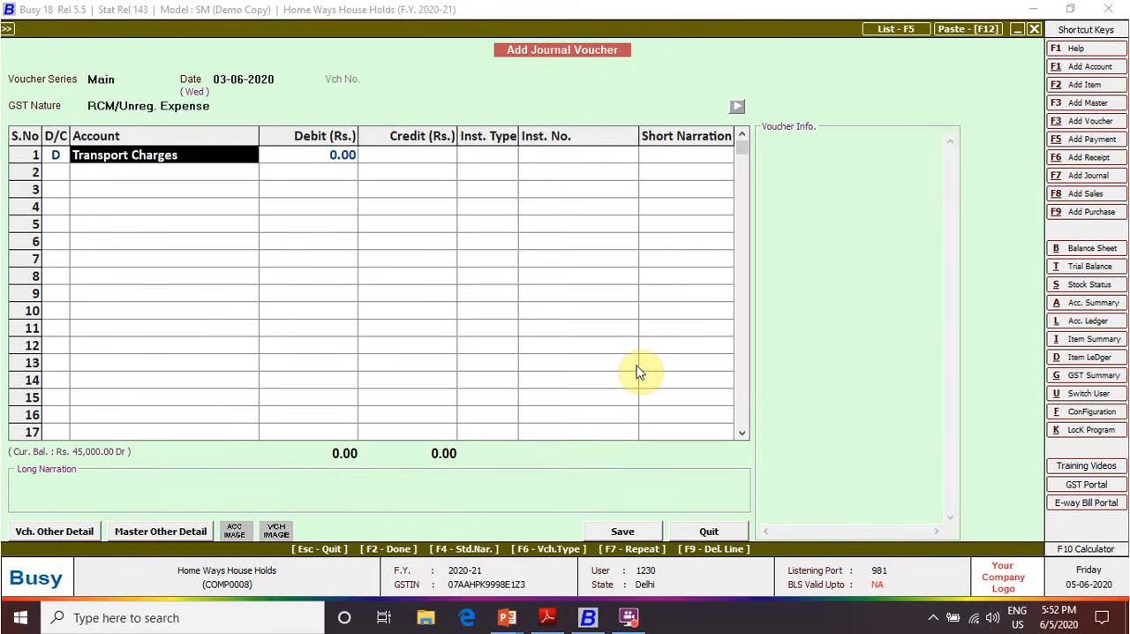
{"action": "key", "text": "Return"}
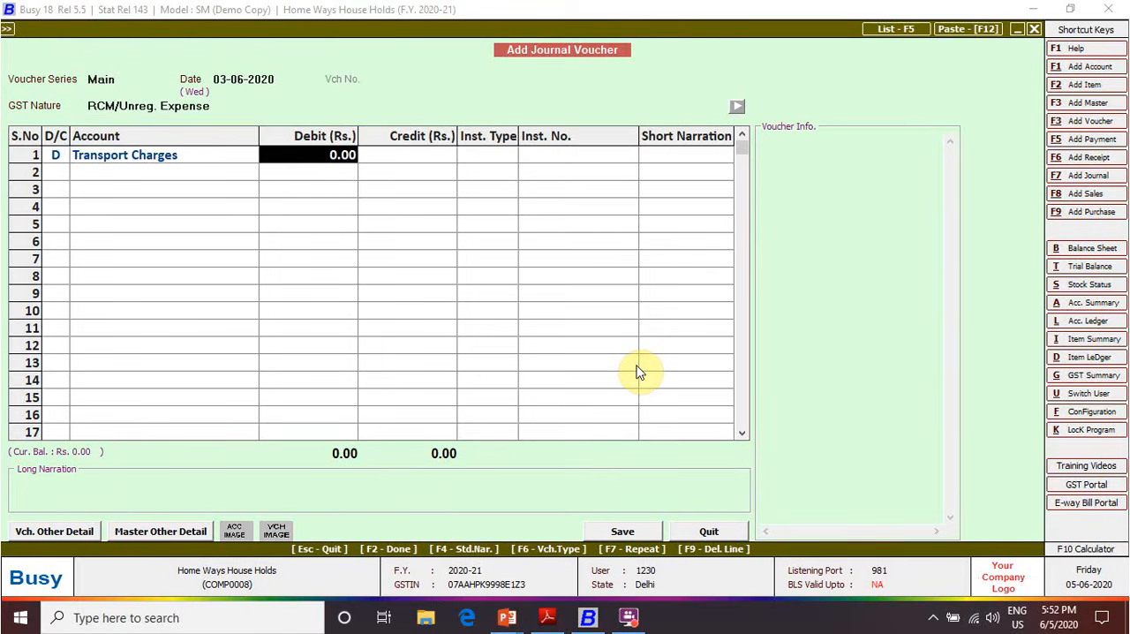
{"action": "type", "text": "45000"}
{"action": "key", "text": "Return"}
Credit Ambey Tempo Transport with 45,000 in the second row and adjust it as new bill reference 002
{"action": "key", "text": "Return"}
{"action": "key", "text": "Return"}
{"action": "key", "text": "Return"}
{"action": "type", "text": "am"}
{"action": "key", "text": "Return"}
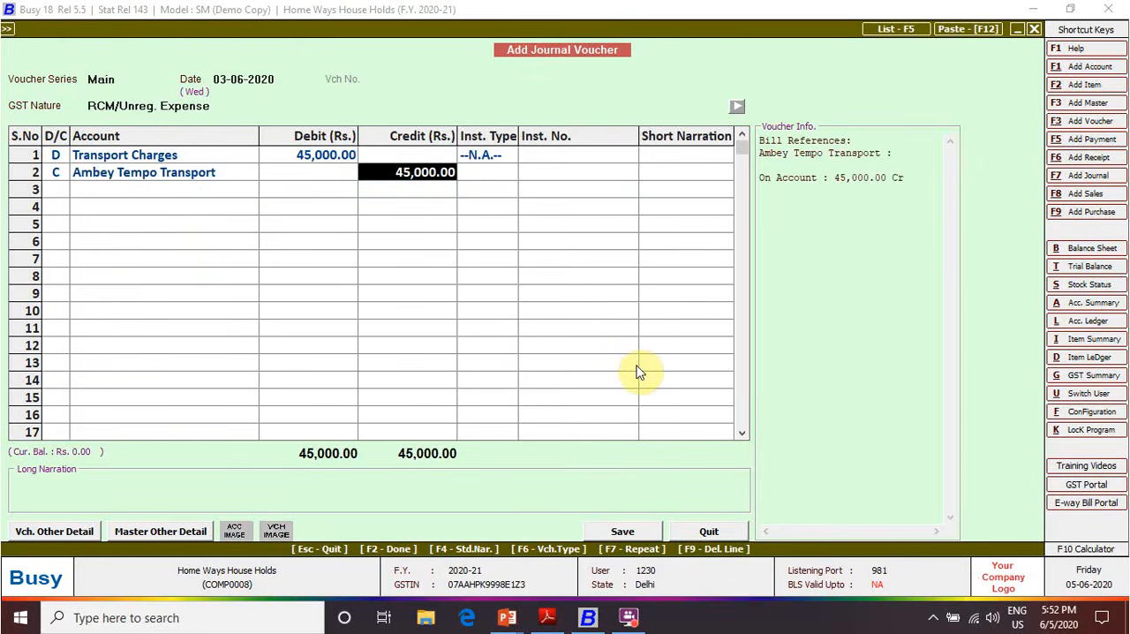
{"action": "key", "text": "Return"}
{"action": "type", "text": "002"}
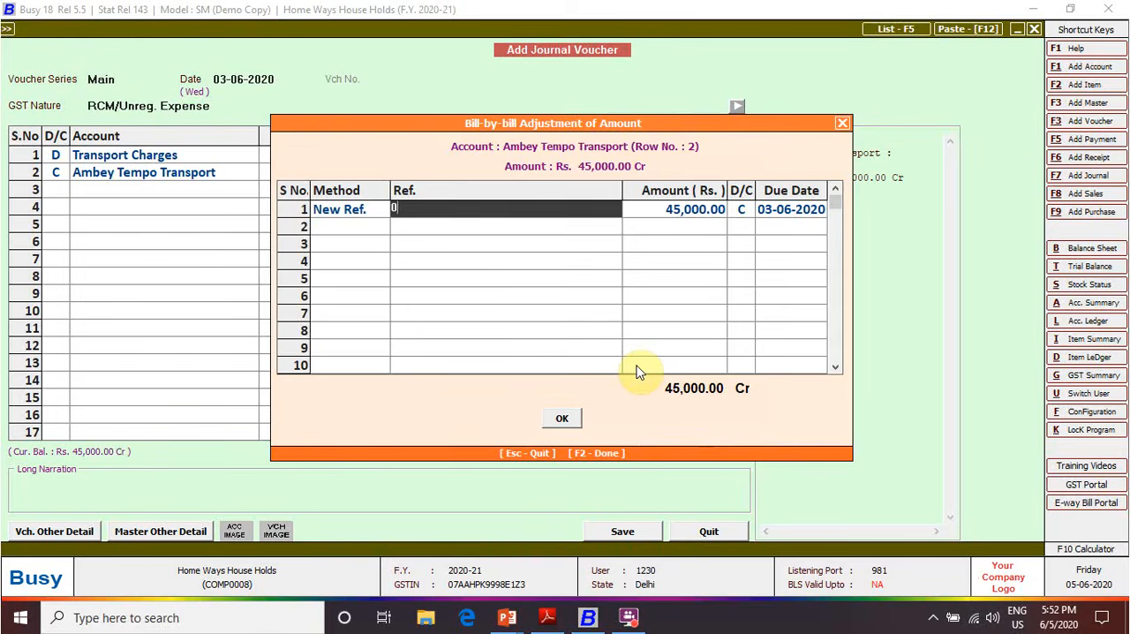
{"action": "key", "text": "Return"}
{"action": "key", "text": "Return"}
{"action": "key", "text": "Return"}
{"action": "key", "text": "Return"}
{"action": "key", "text": "Return"}
{"action": "key", "text": "Return"}
{"action": "key", "text": "Return"}
Set the credit row's instrument type to N.A. and save the transport voucher without long narration
{"action": "key", "text": "Return"}
{"action": "key", "text": "Return"}
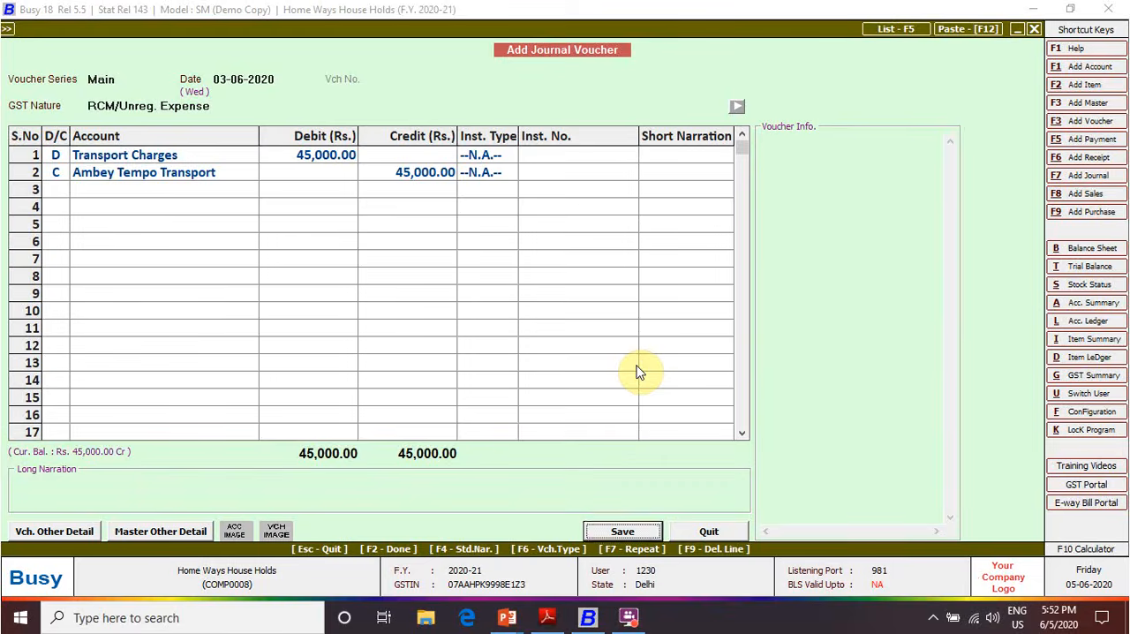
{"action": "key", "text": "Return"}
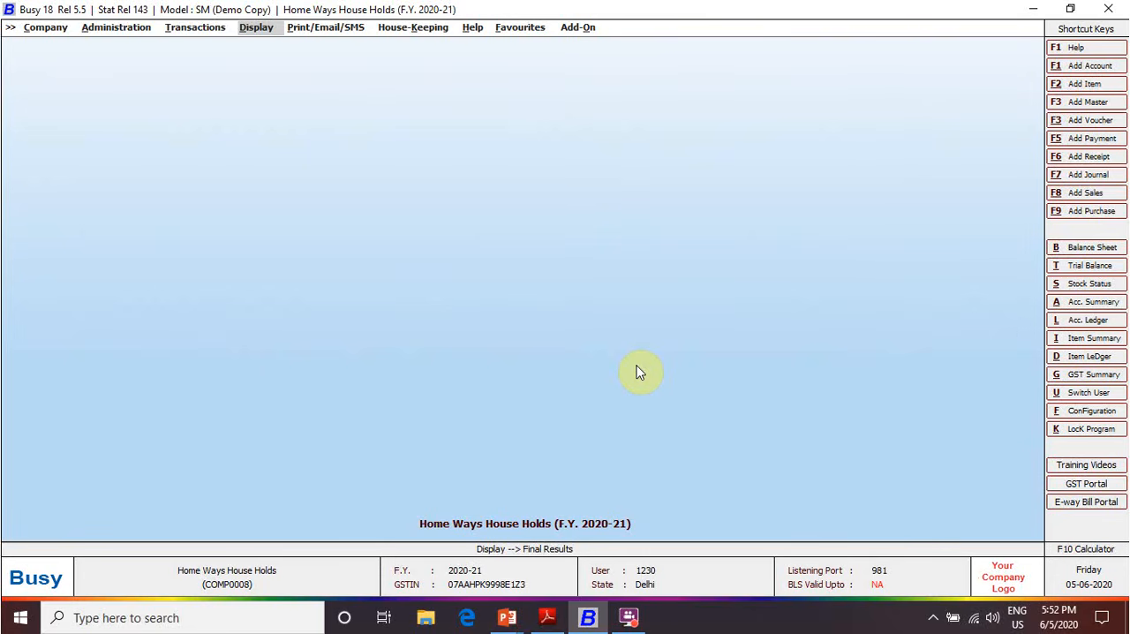
Start a journal voucher dated 03-06-2020 with GST nature Consolidated RCM Payable
{"action": "left_click", "coordinate": [640, 372]}
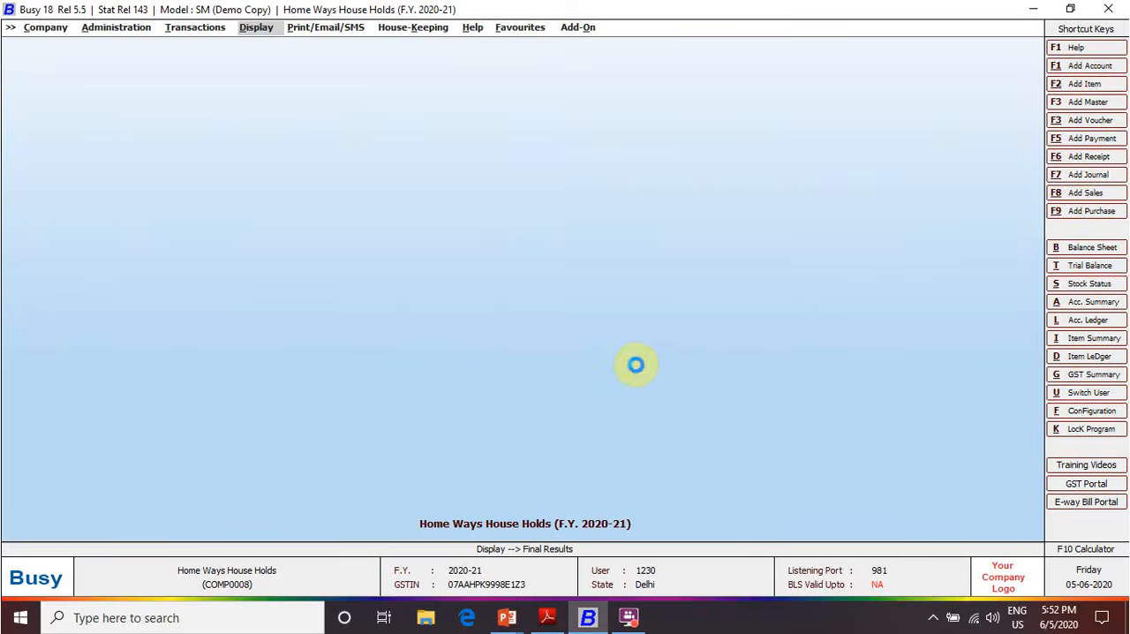
{"action": "key", "text": "F7"}
{"action": "key", "text": "Return"}
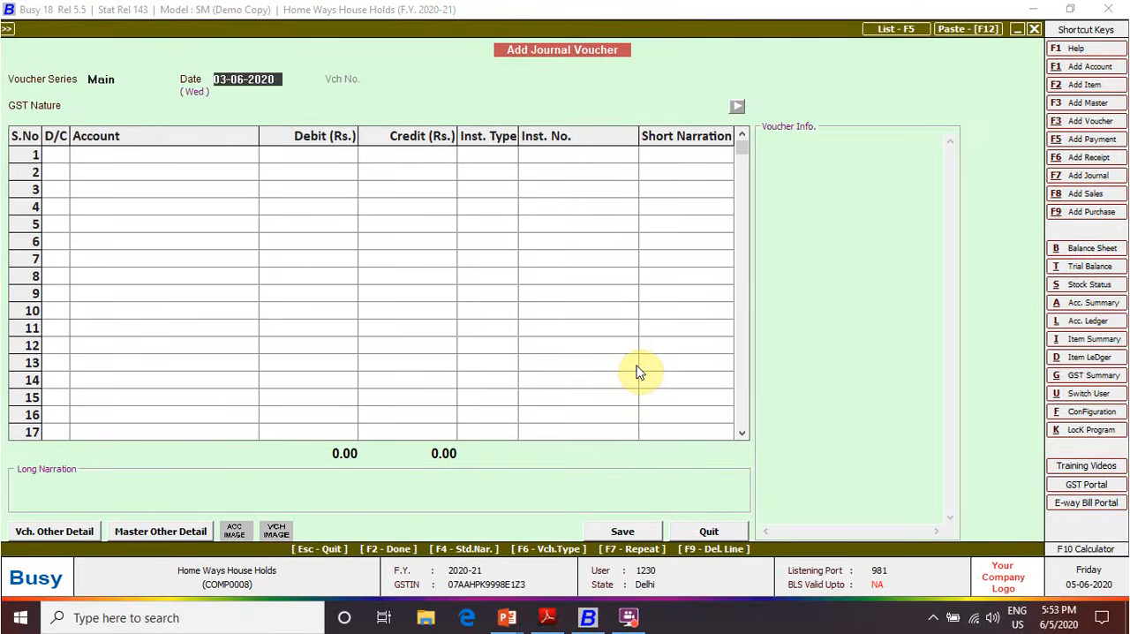
{"action": "key", "text": "Return"}
{"action": "key", "text": "Down"}
{"action": "key", "text": "Down"}
{"action": "key", "text": "Down"}
{"action": "key", "text": "Down"}
{"action": "key", "text": "Down"}
{"action": "key", "text": "Down"}
{"action": "key", "text": "Down"}
{"action": "key", "text": "Down"}
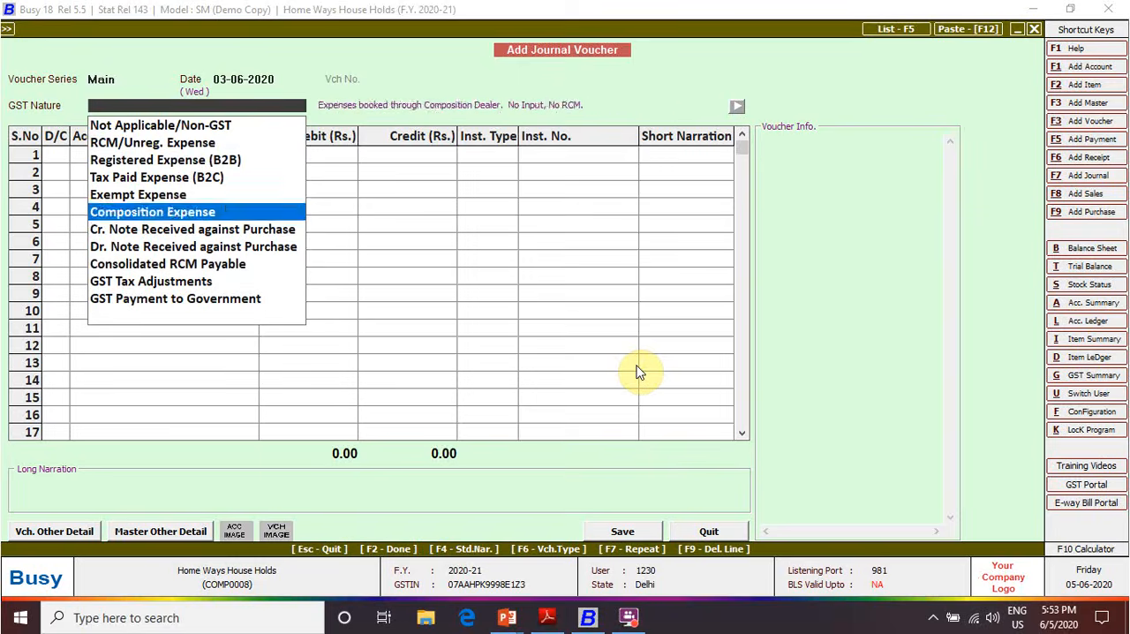
{"action": "key", "text": "Down"}
{"action": "key", "text": "Up"}
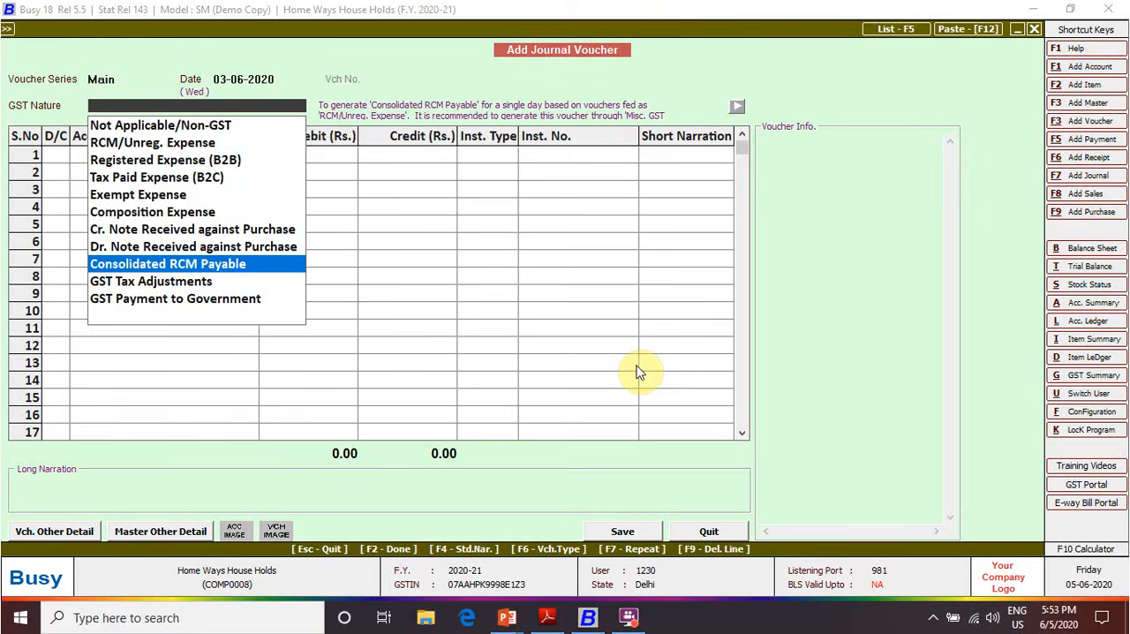
{"action": "key", "text": "Return"}
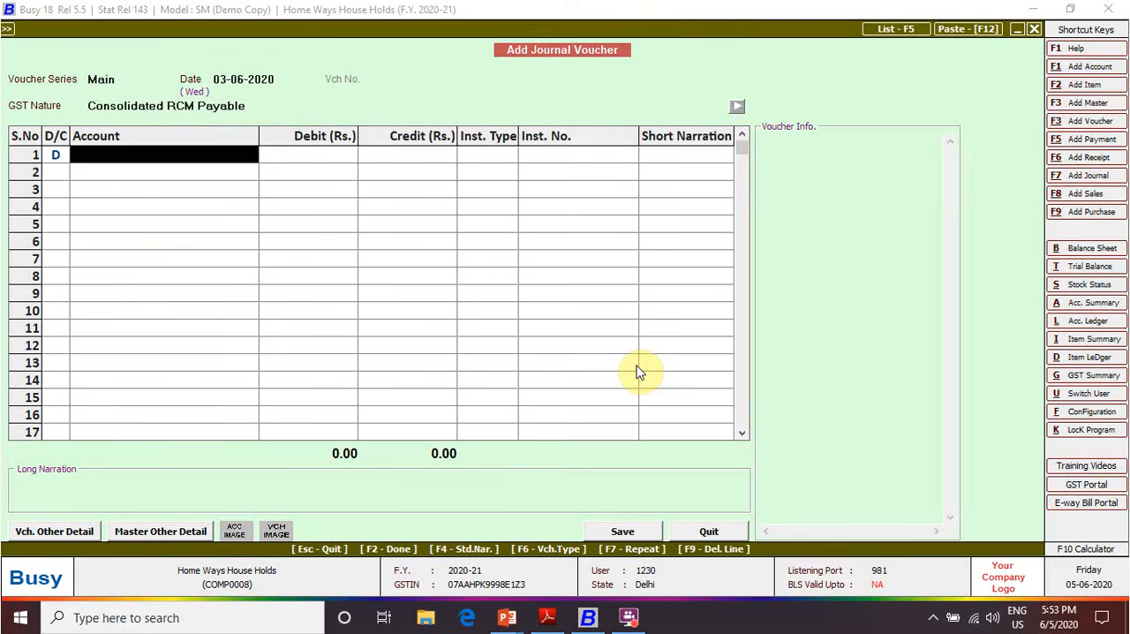
Debit GST PAYABLE ON RCM with 2,250 in the first row, with instrument type N.A. and no short narration
{"action": "type", "text": "gs"}
{"action": "key", "text": "Return"}
{"action": "key", "text": "alt+Tab"}
{"action": "key", "text": "alt+Tab"}
{"action": "type", "text": "2250"}
{"action": "key", "text": "Return"}
{"action": "key", "text": "Return"}
{"action": "key", "text": "Return"}
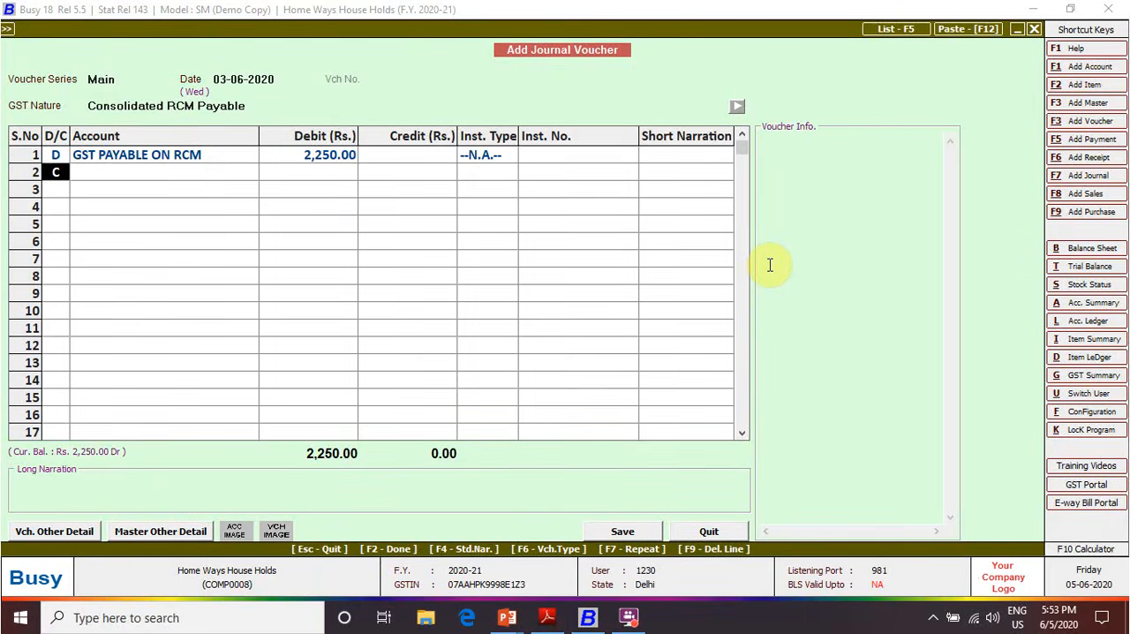
Credit IGST Output (RCM) with 2,250 in the second row and save to open the reverse charge liability details
{"action": "key", "text": "Return"}
{"action": "type", "text": "is"}
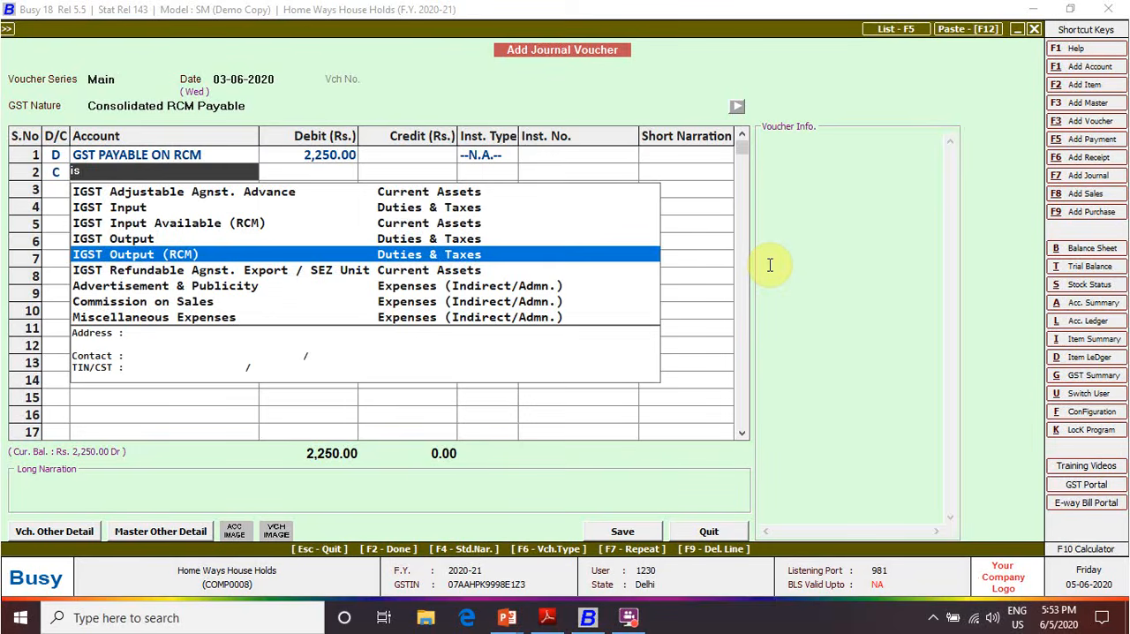
{"action": "key", "text": "Return"}
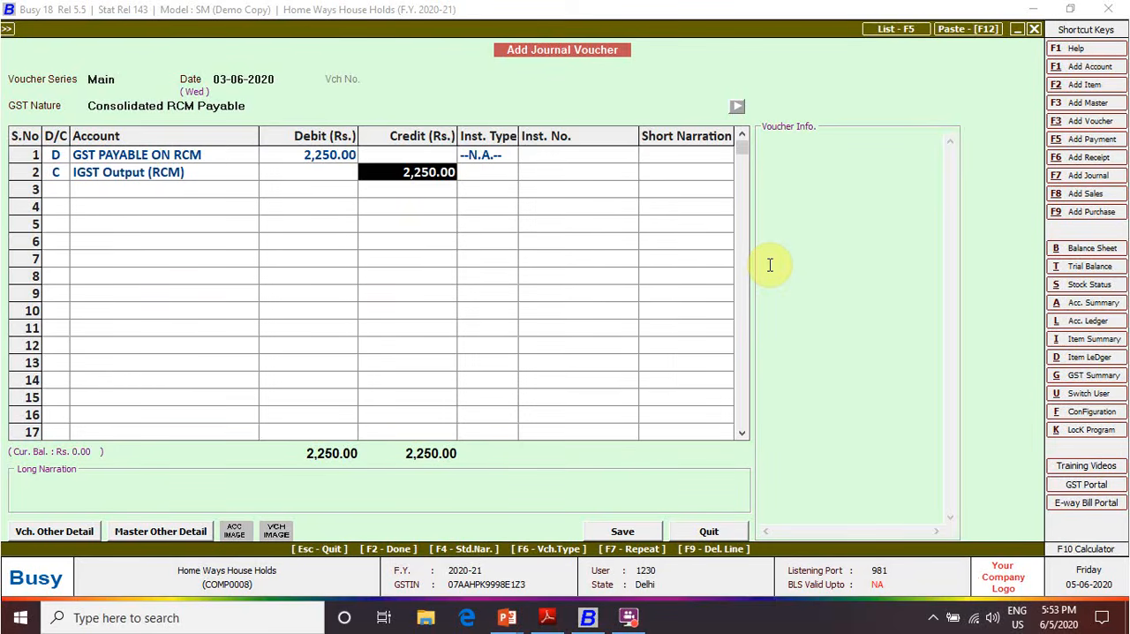
{"action": "key", "text": "Return"}
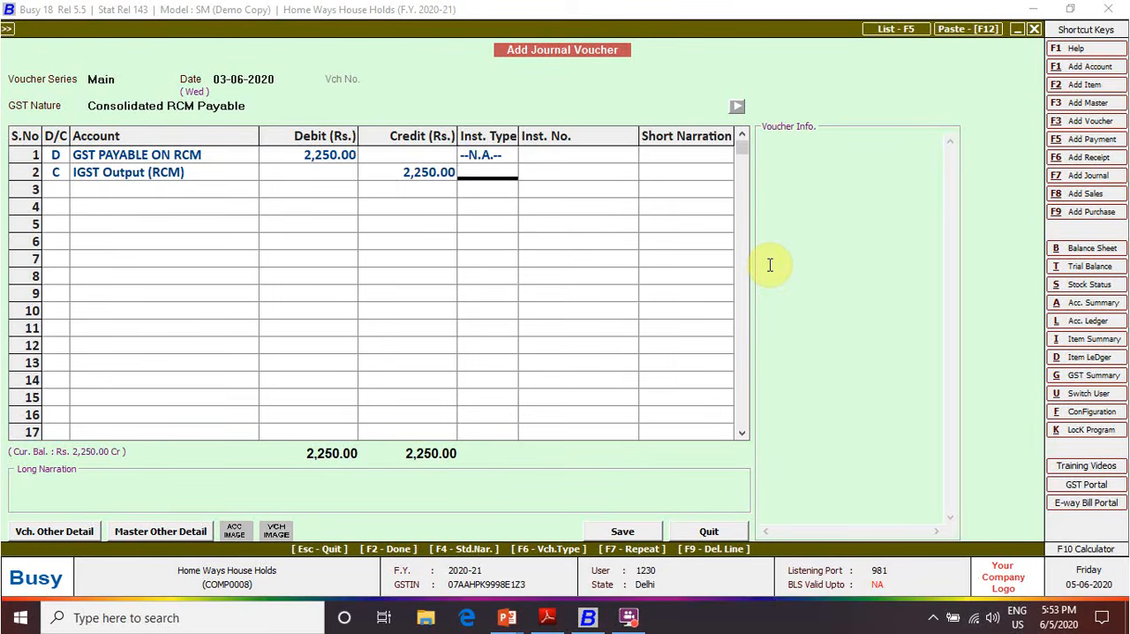
{"action": "key", "text": "Return"}
{"action": "key", "text": "Return"}
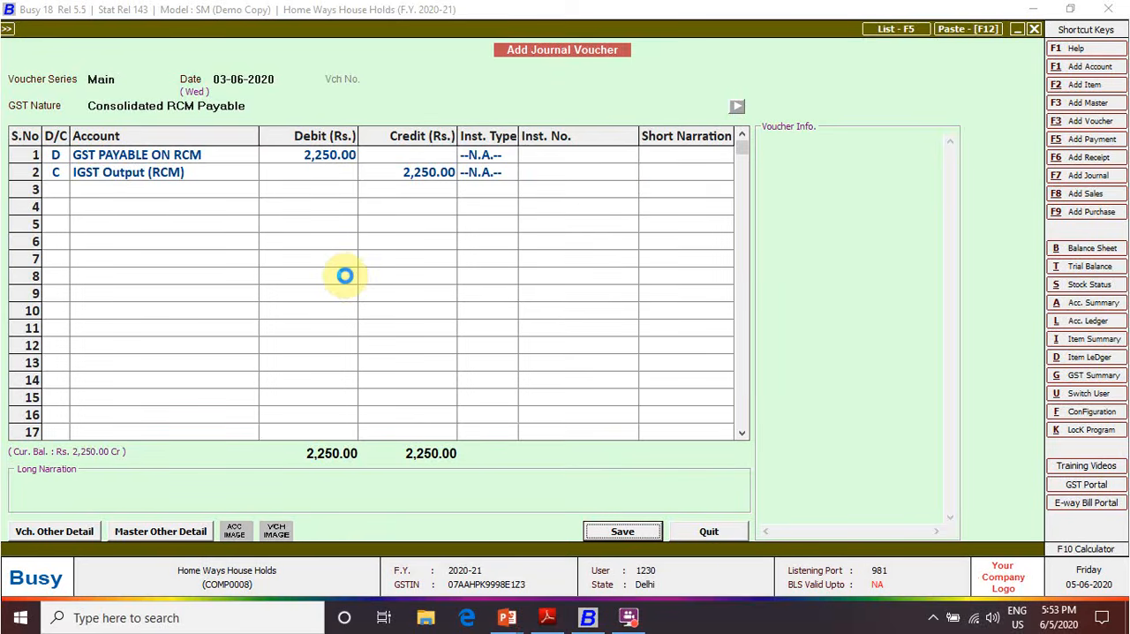
{"action": "key", "text": "Return"}
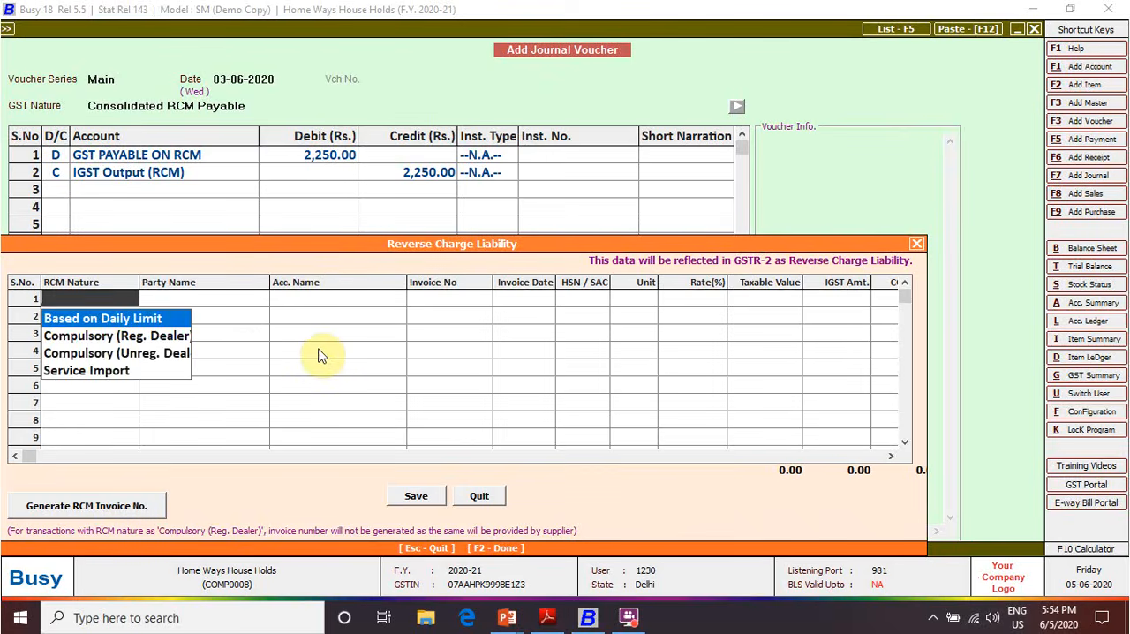
Enter a Compulsory (Unreg. Dealer) liability for party Ambey Tempo Transport and account Transport Charges, with invoice 003 dated 03-06-2020
{"action": "key", "text": "Down"}
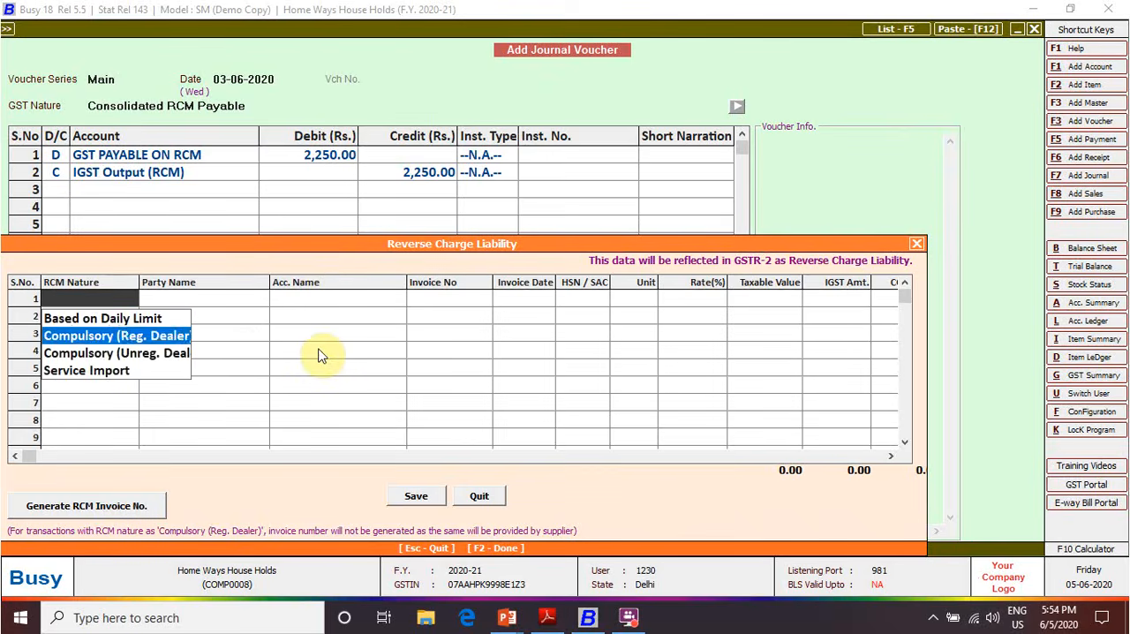
{"action": "left_click", "coordinate": [179, 354]}
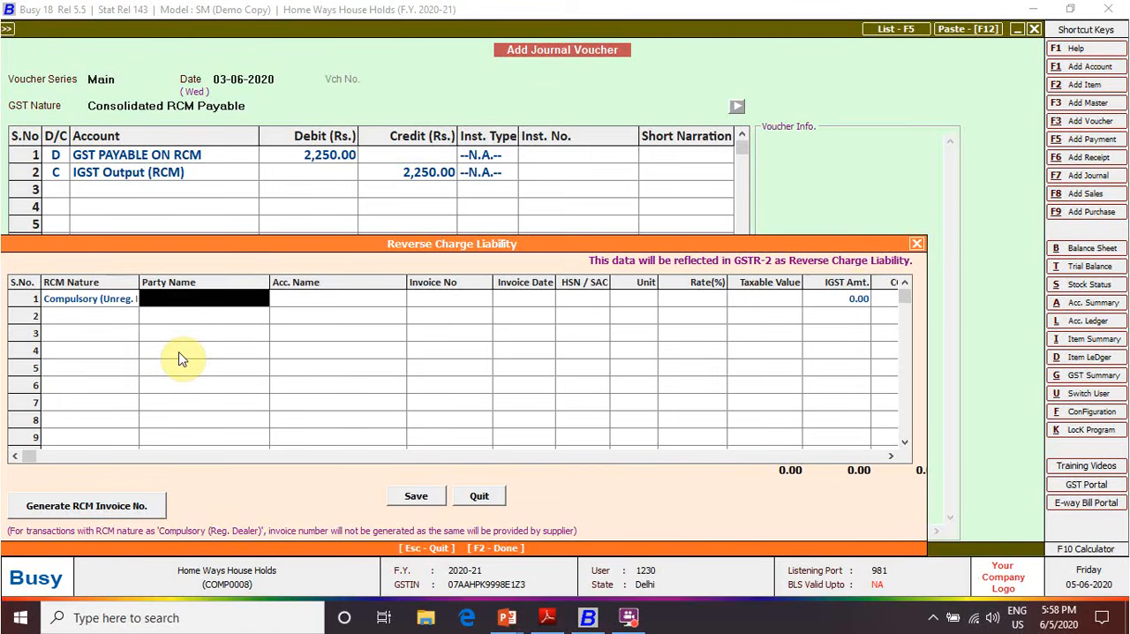
{"action": "key", "text": "Return"}
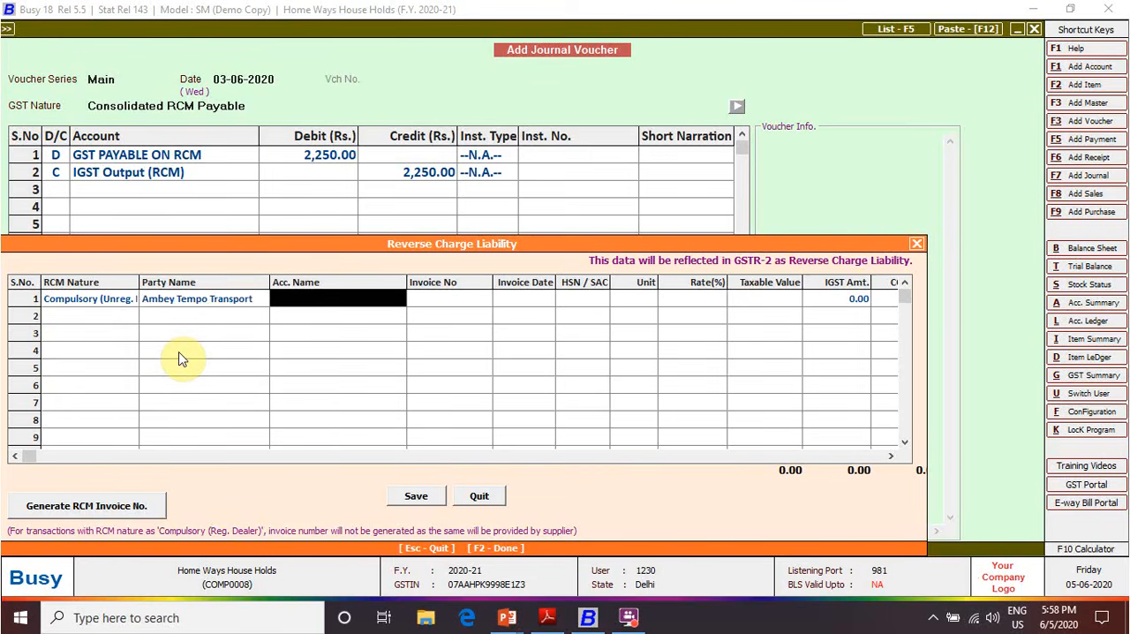
{"action": "type", "text": "tr"}
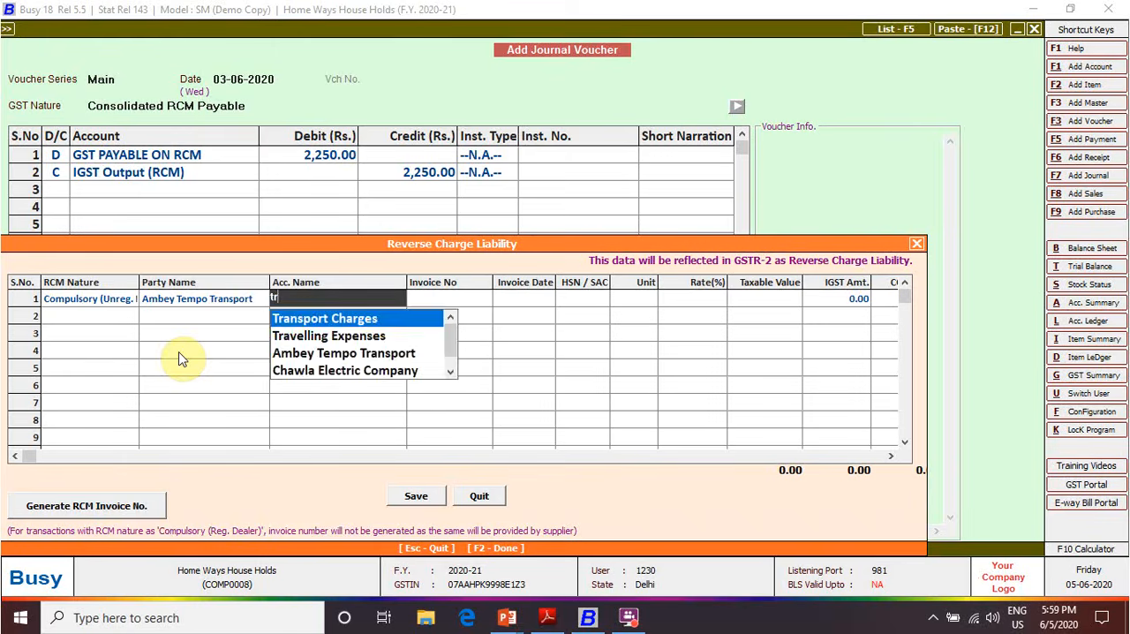
{"action": "key", "text": "Return"}
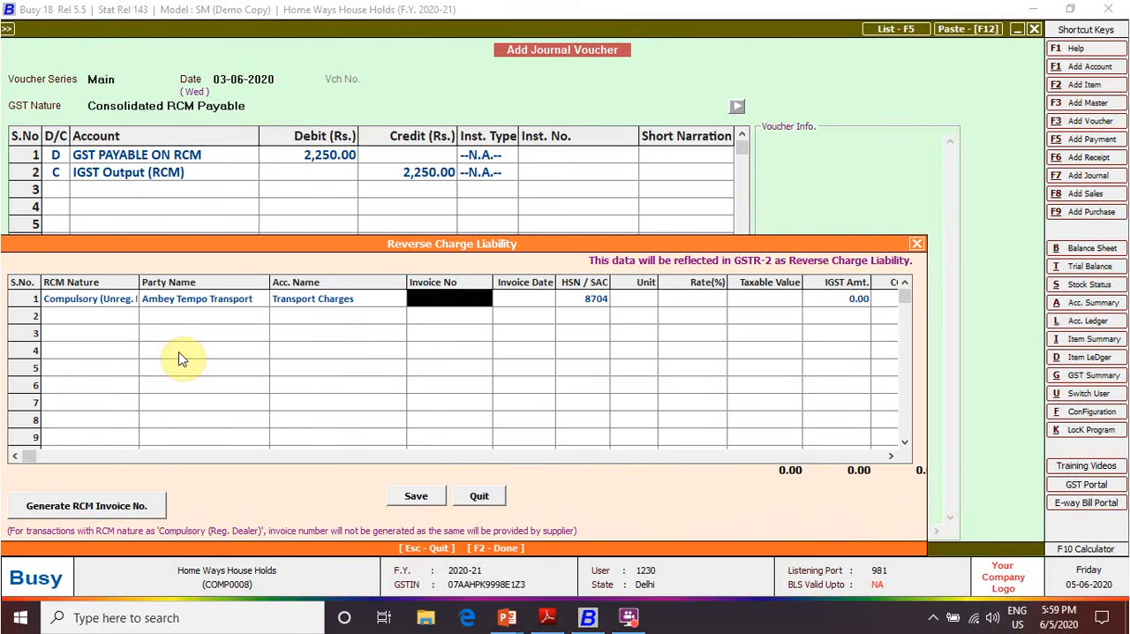
{"action": "type", "text": "00"}
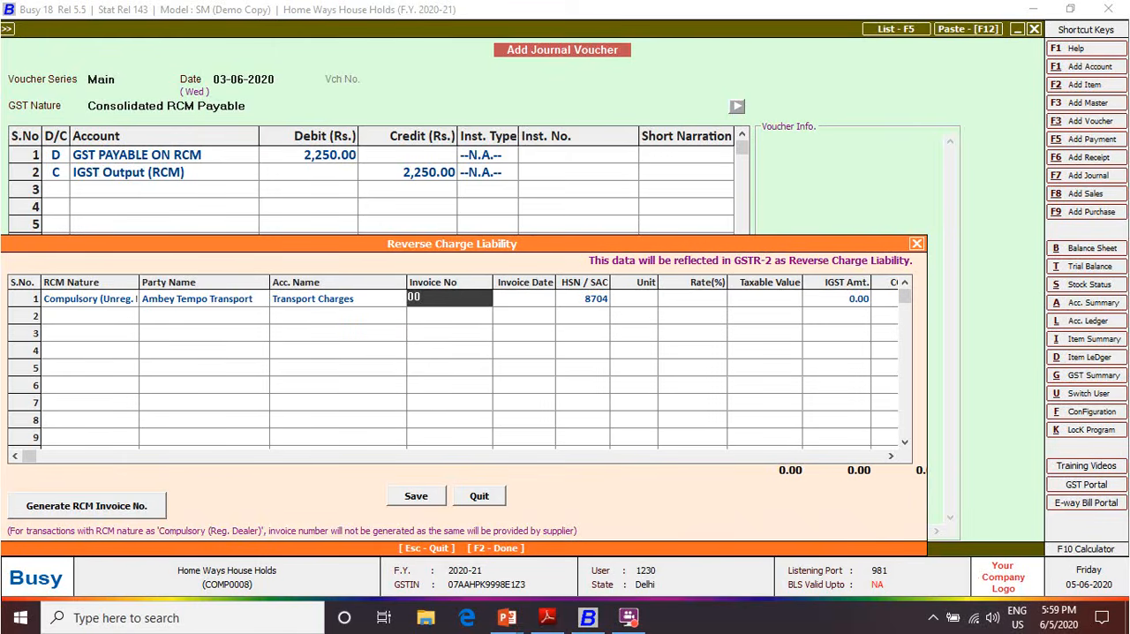
{"action": "type", "text": "3"}
{"action": "key", "text": "Return"}
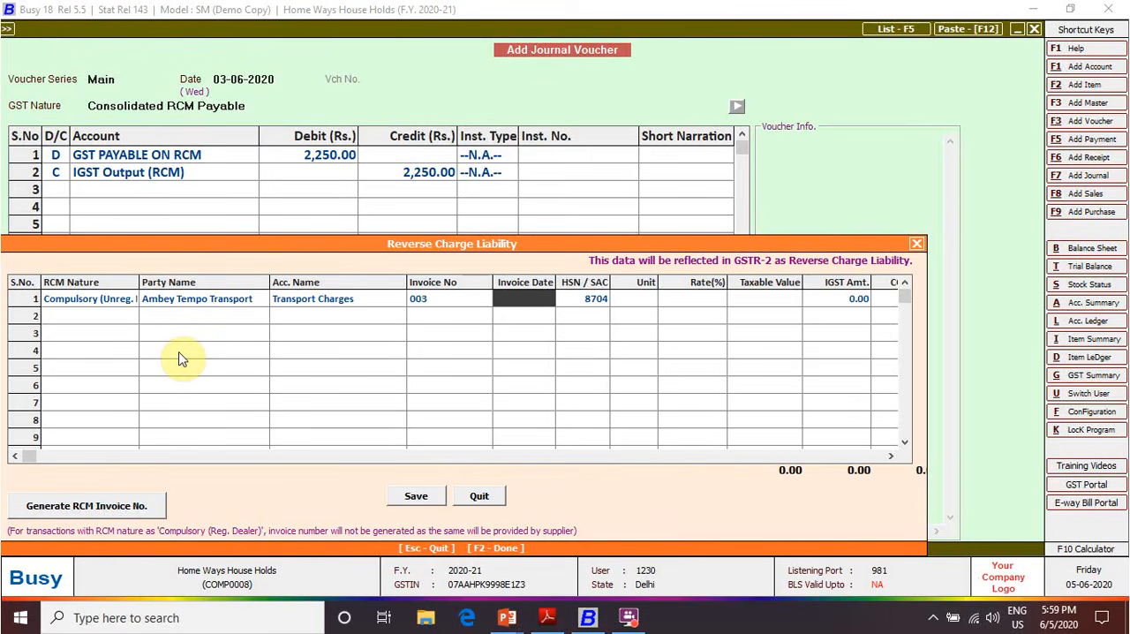
{"action": "key", "text": "Return"}
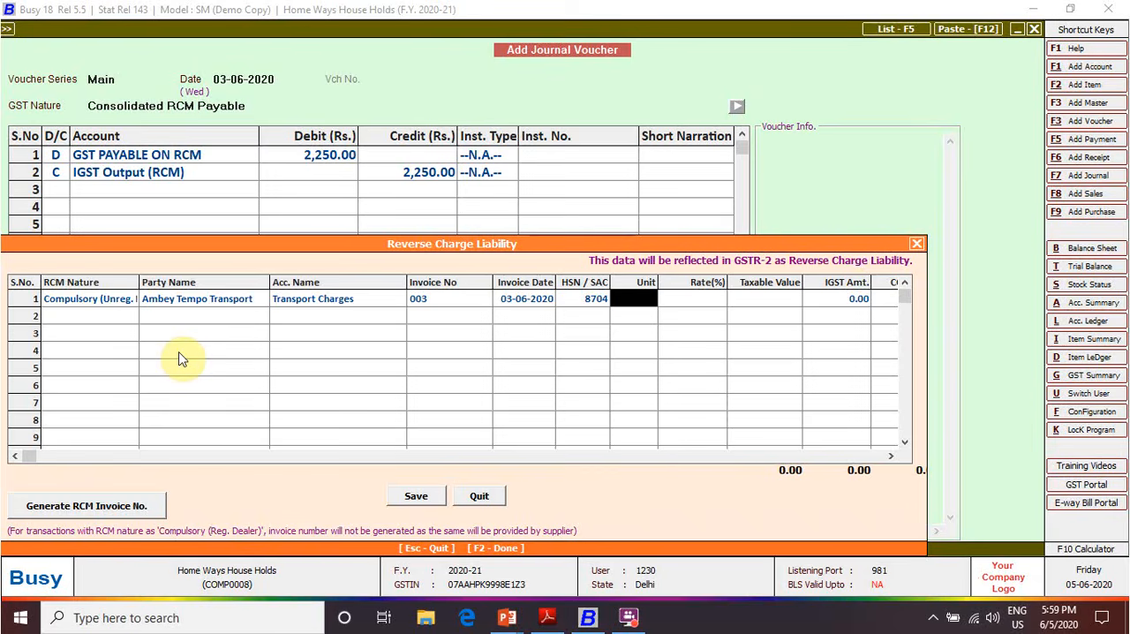
Complete the liability row with unit N.A., rate 5%, taxable value 45,000, IGST 2,250 and ITC eligibility Input Services
{"action": "key", "text": "Down"}
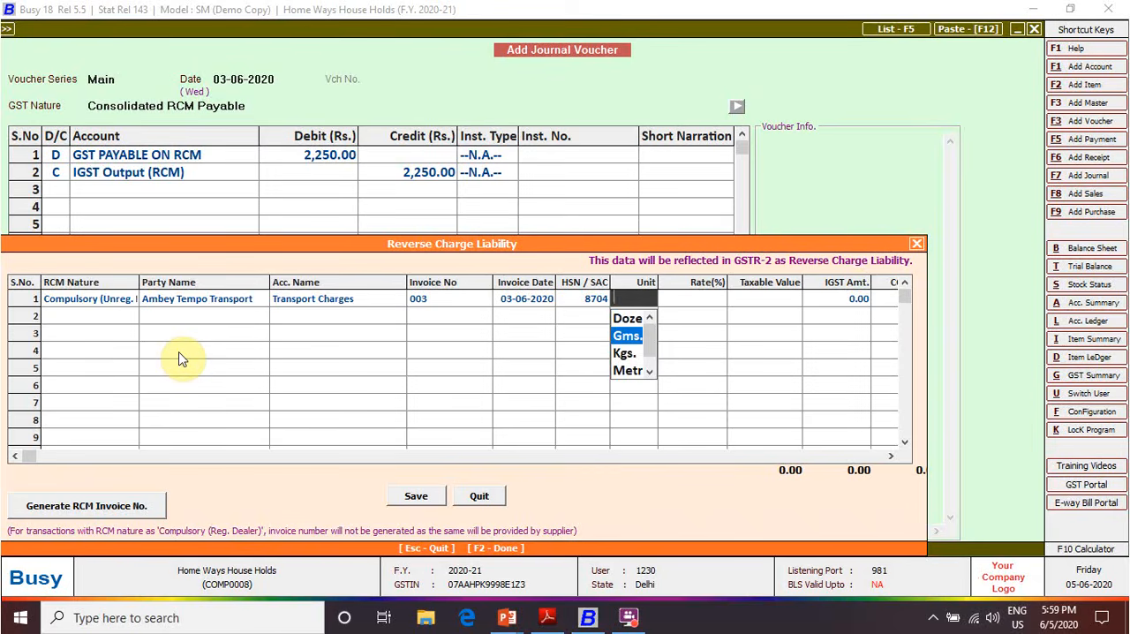
{"action": "type", "text": "n"}
{"action": "key", "text": "Return"}
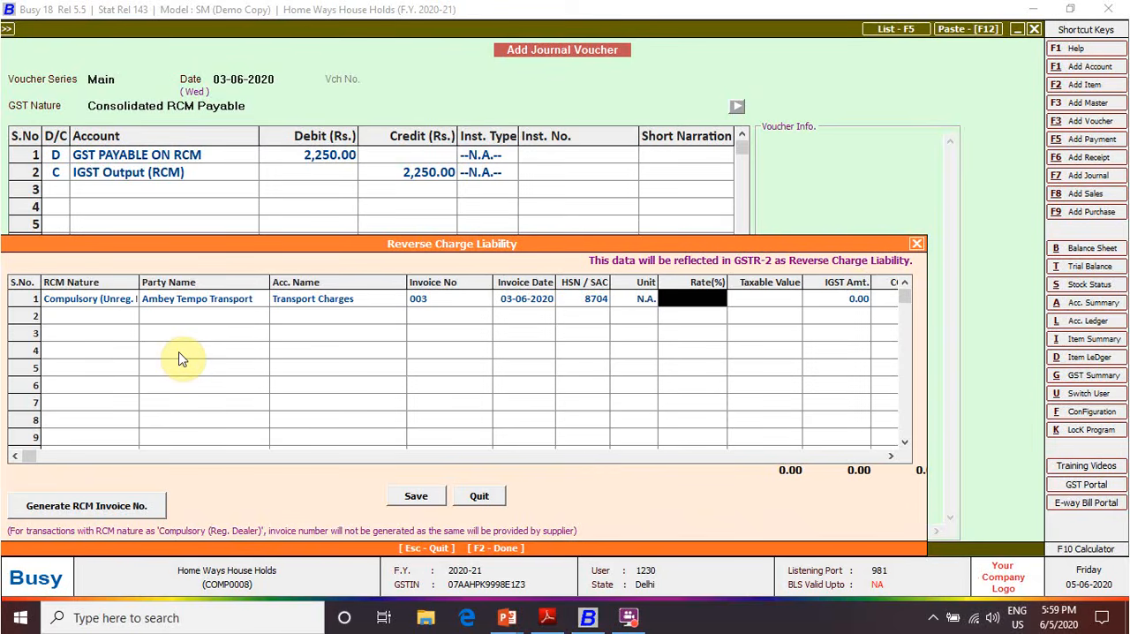
{"action": "type", "text": "5"}
{"action": "key", "text": "Return"}
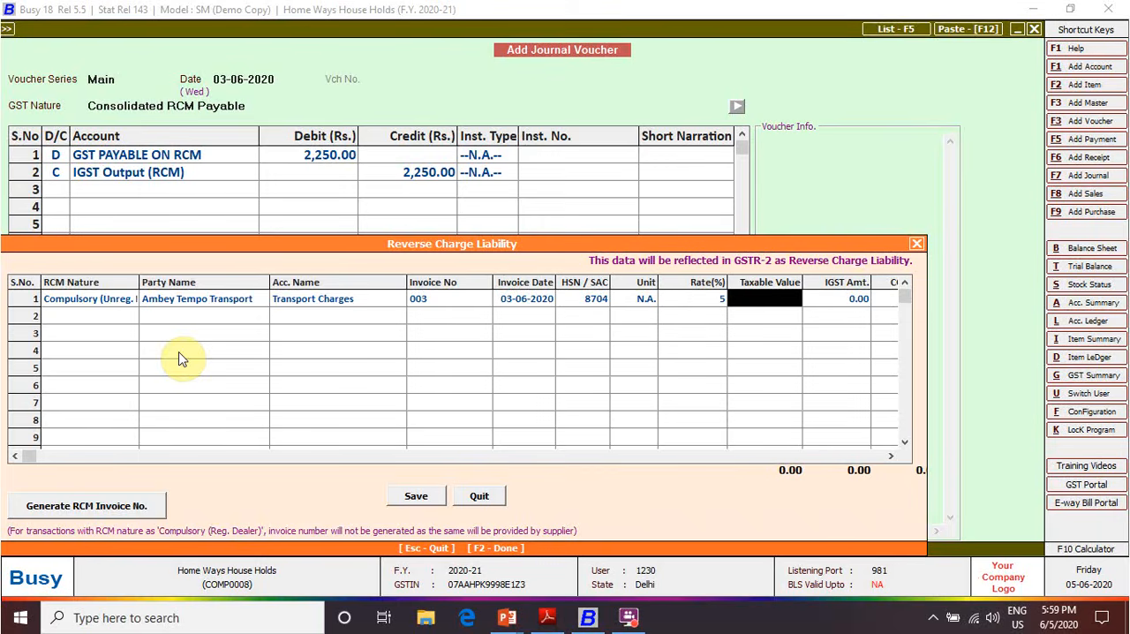
{"action": "type", "text": "45000"}
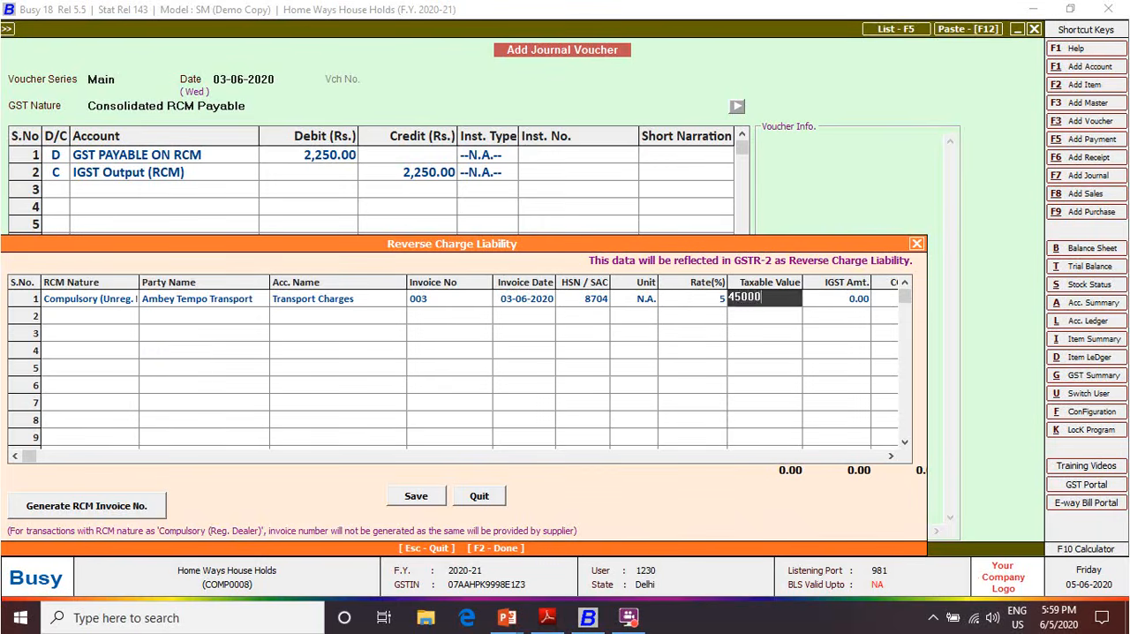
{"action": "key", "text": "Return"}
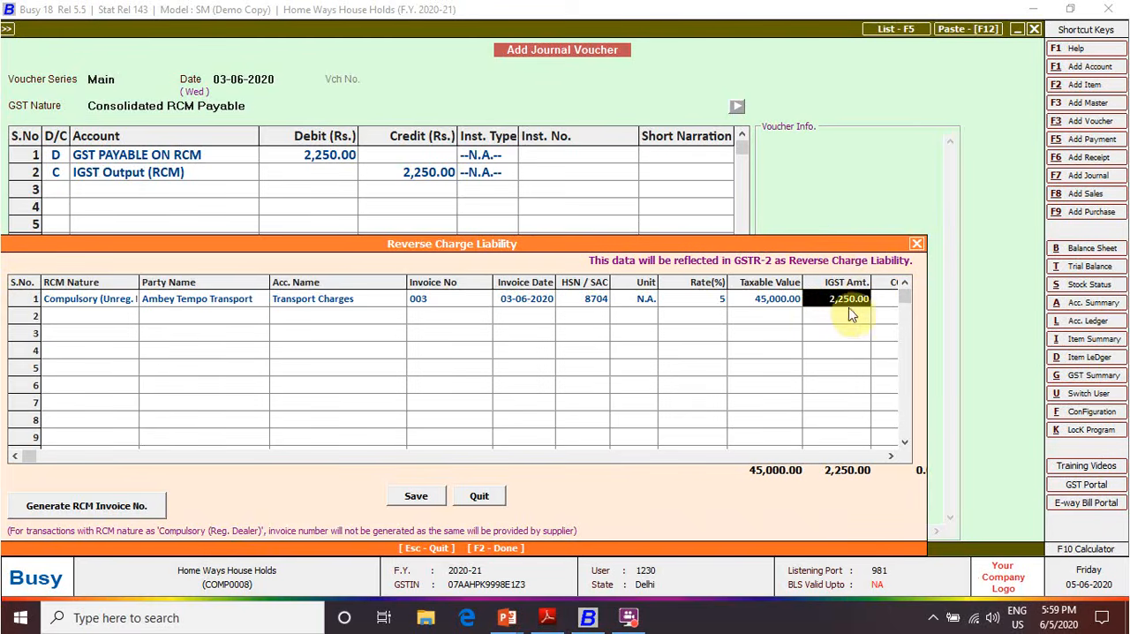
{"action": "key", "text": "Return"}
{"action": "key", "text": "Return"}
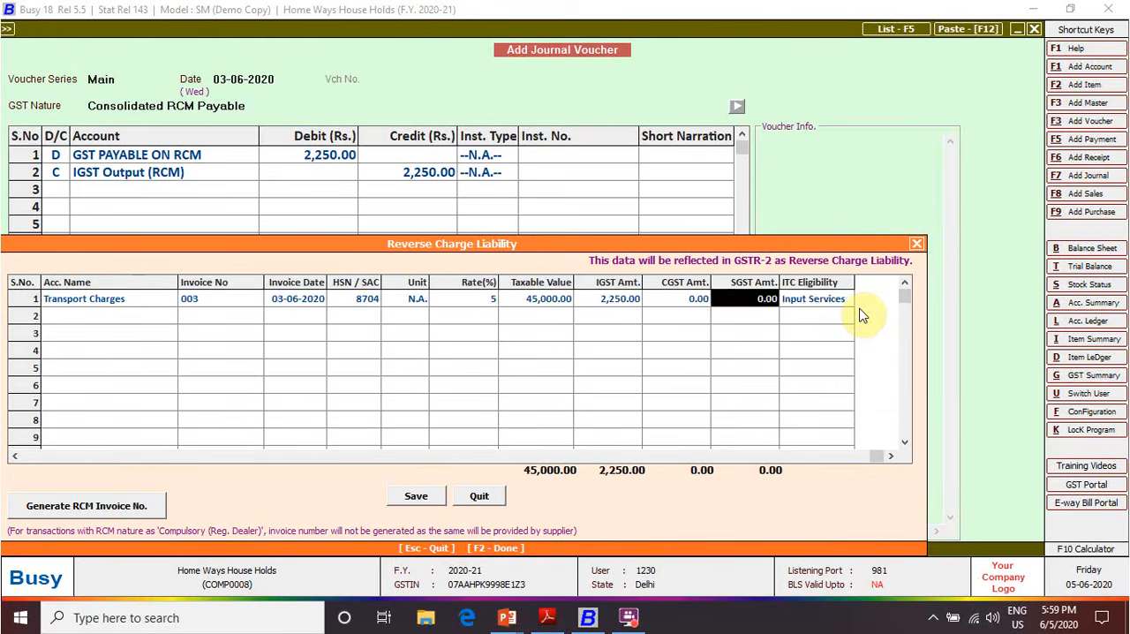
{"action": "key", "text": "Return"}
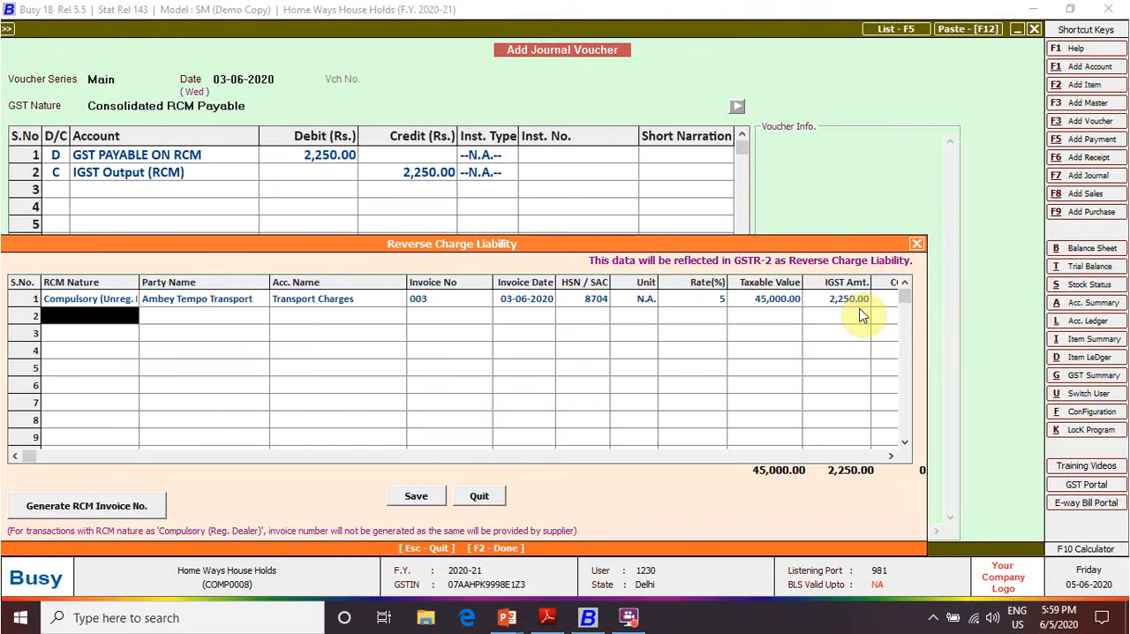
Save the reverse charge liability, preview the RCM tax invoice, and return to the main screen
{"action": "key", "text": "F2"}
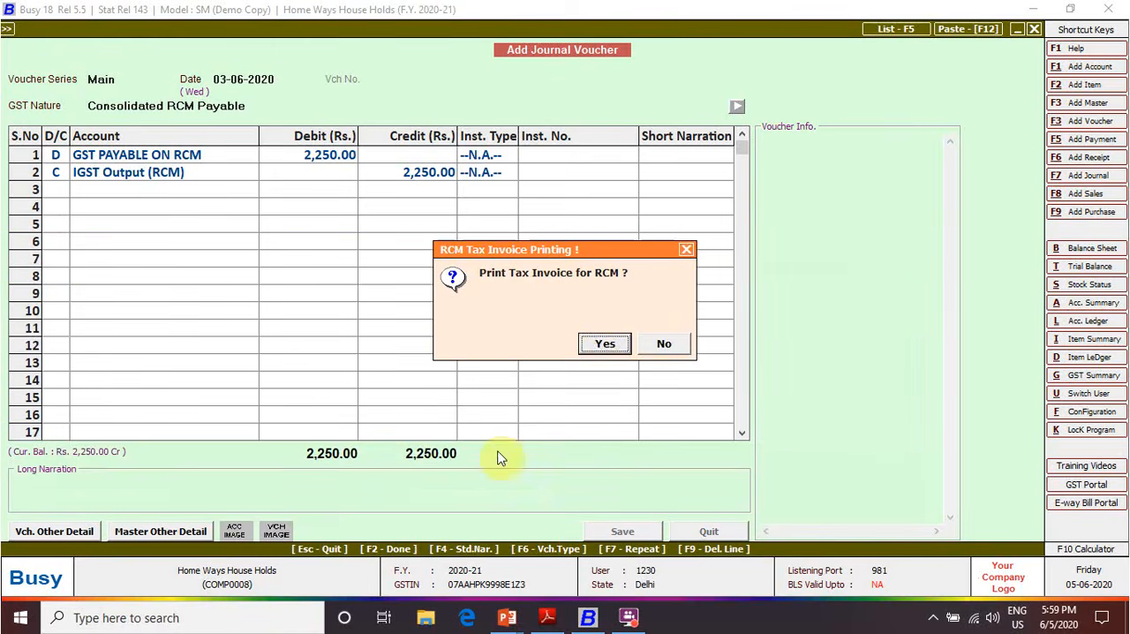
{"action": "left_click", "coordinate": [604, 346]}
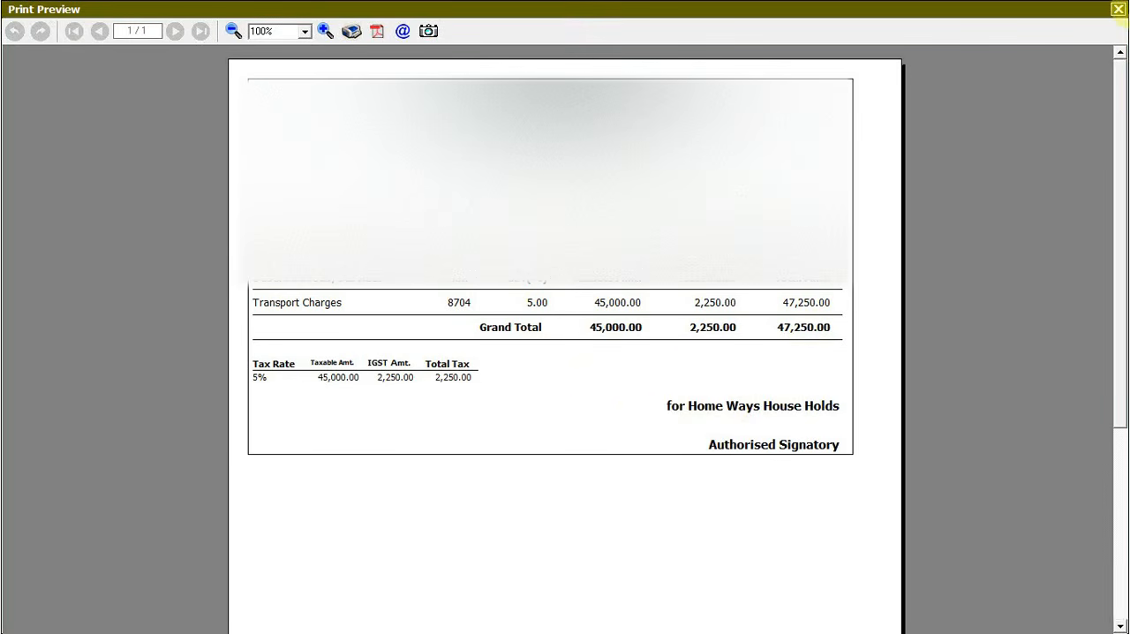
{"action": "left_click", "coordinate": [1118, 9]}
{"action": "key", "text": "Escape"}
{"action": "key", "text": "Escape"}
{"action": "key", "text": "Escape"}
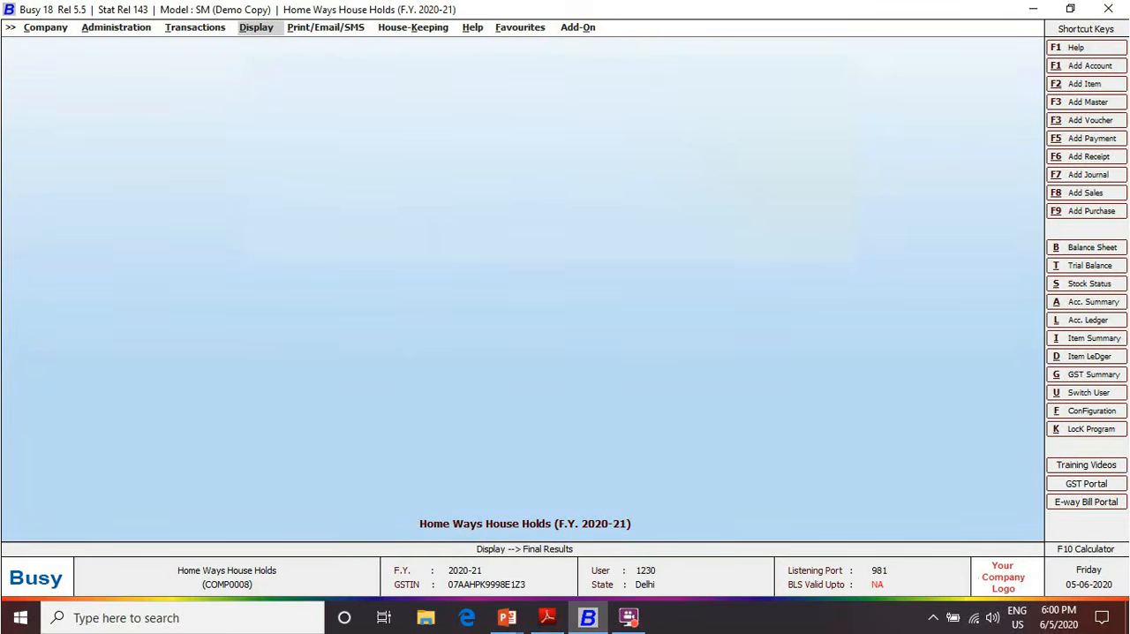
Start a journal voucher dated 03-06-2020 with GST nature GST Tax Adjustments and a debit first row
{"action": "key", "text": "F7"}
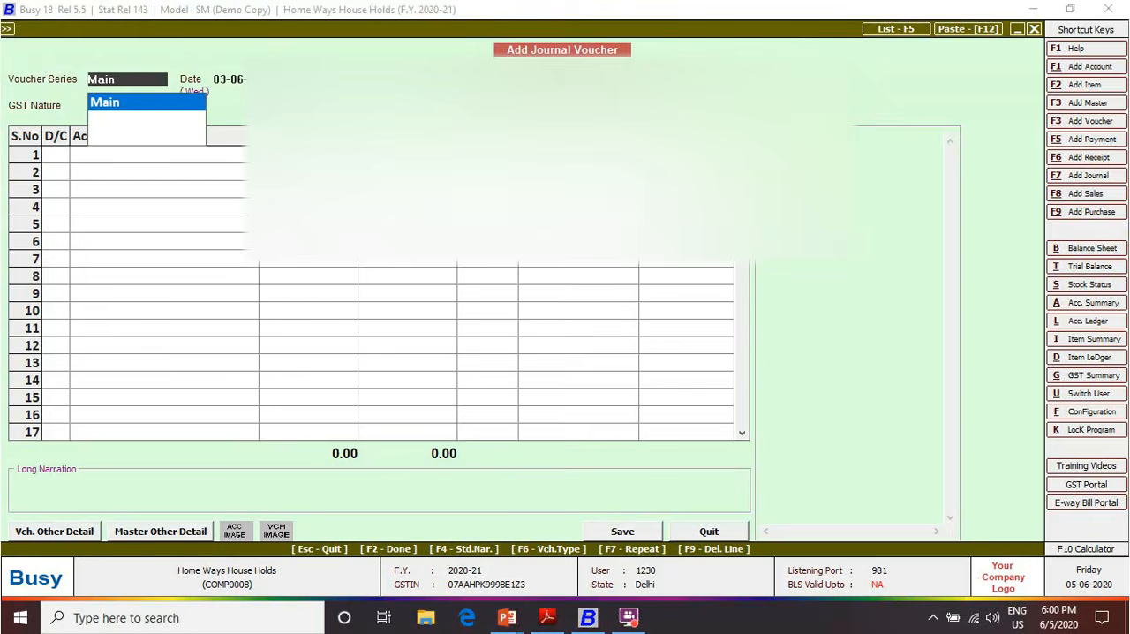
{"action": "key", "text": "Return"}
{"action": "key", "text": "Return"}
{"action": "key", "text": "Down"}
{"action": "key", "text": "Down"}
{"action": "key", "text": "Down"}
{"action": "key", "text": "Down"}
{"action": "key", "text": "Down"}
{"action": "key", "text": "Down"}
{"action": "key", "text": "Down"}
{"action": "key", "text": "Down"}
{"action": "key", "text": "Down"}
{"action": "key", "text": "Return"}
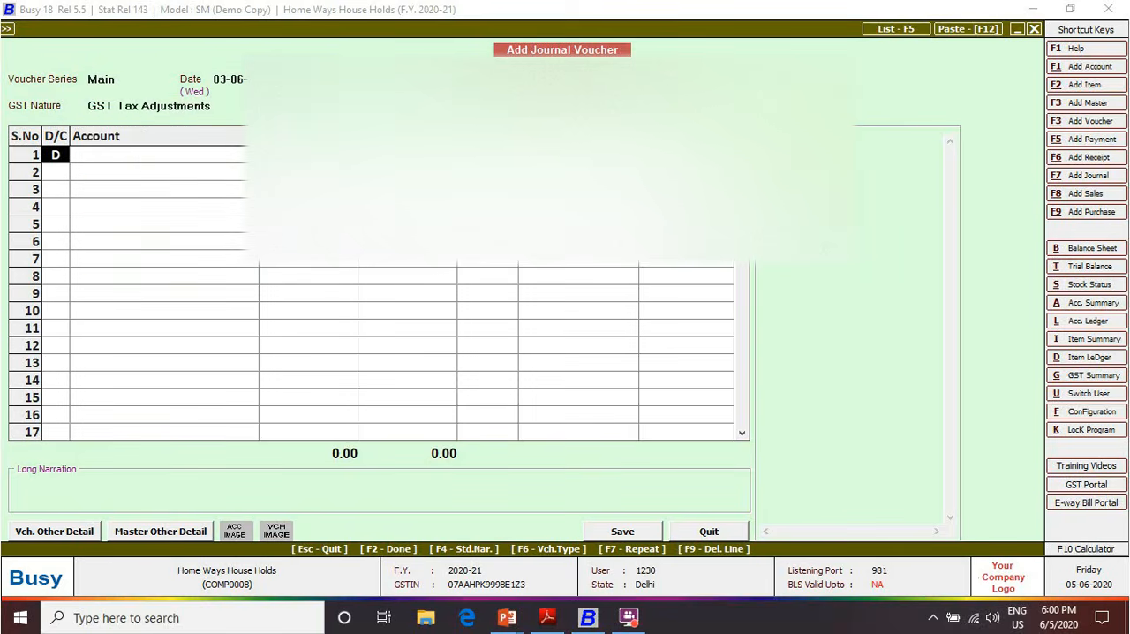
{"action": "key", "text": "Return"}
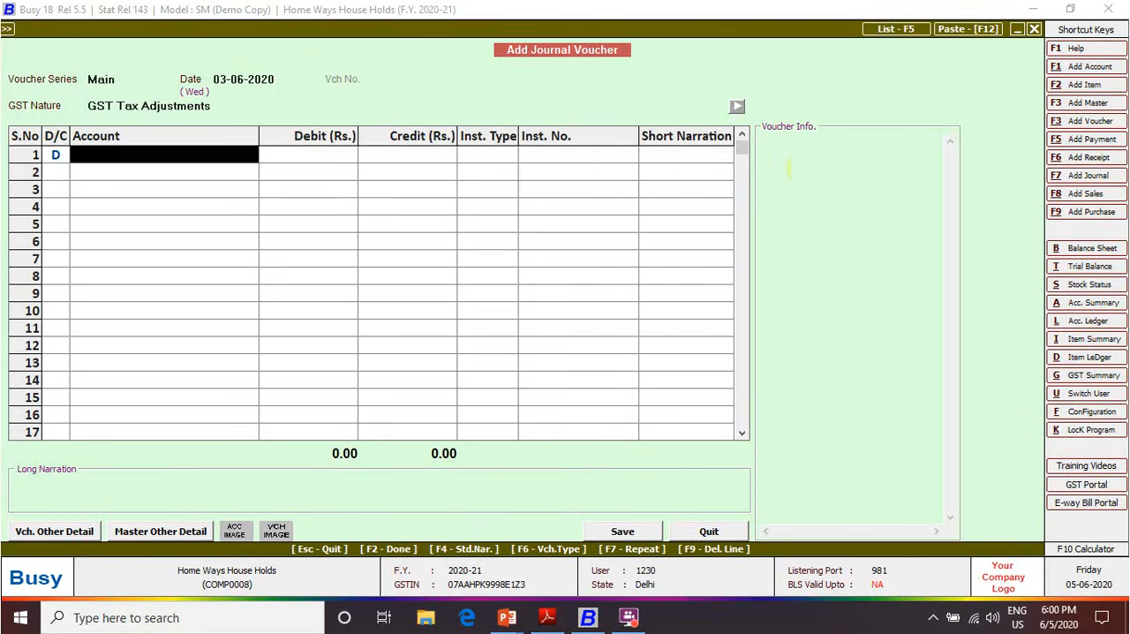
Debit 2,250 to IGST Input Available (RCM) in the first voucher row, with instrument type N.A
{"action": "type", "text": "igst"}
{"action": "key", "text": "Down"}
{"action": "key", "text": "Down"}
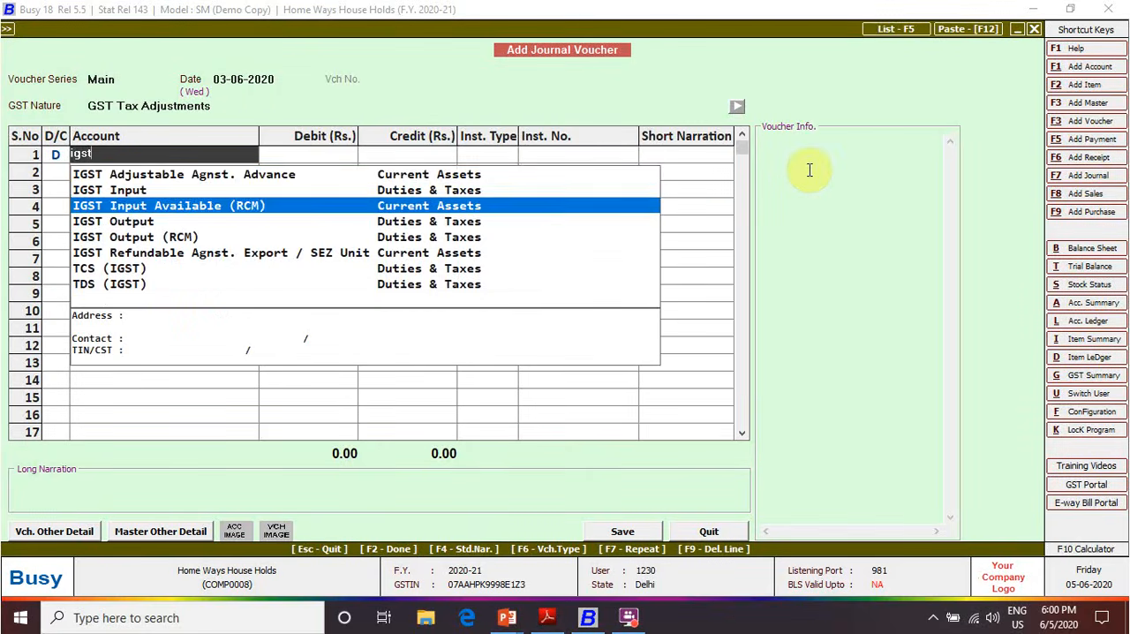
{"action": "key", "text": "Return"}
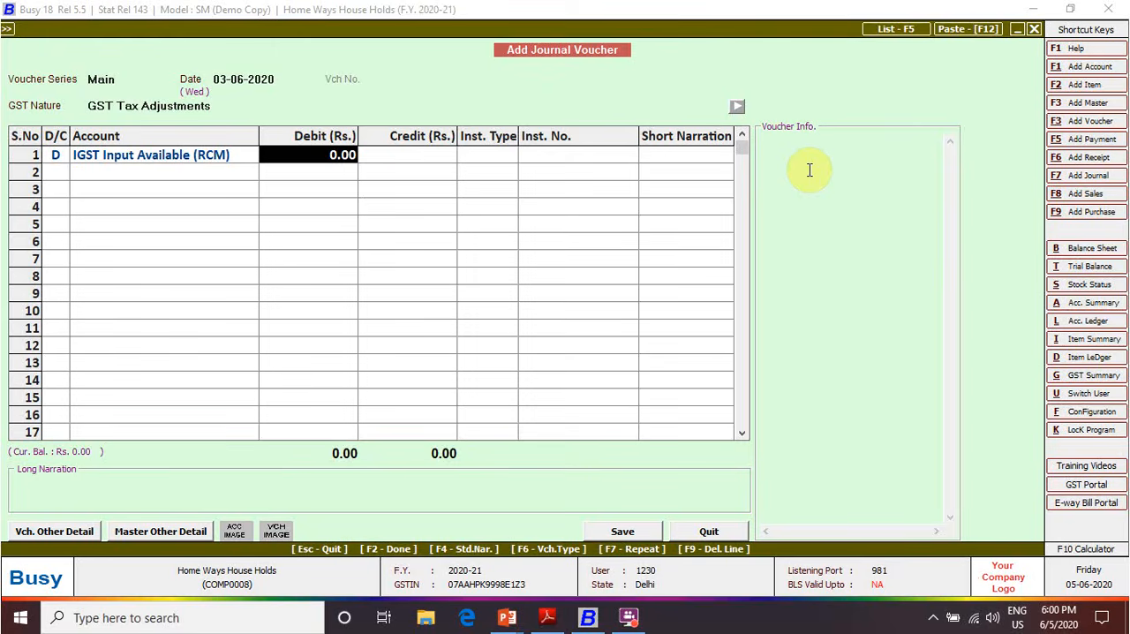
{"action": "type", "text": "2250"}
{"action": "key", "text": "Return"}
{"action": "key", "text": "alt+Tab"}
{"action": "key", "text": "alt+Tab"}
{"action": "key", "text": "Return"}
{"action": "key", "text": "Return"}
{"action": "key", "text": "Return"}
{"action": "key", "text": "Return"}
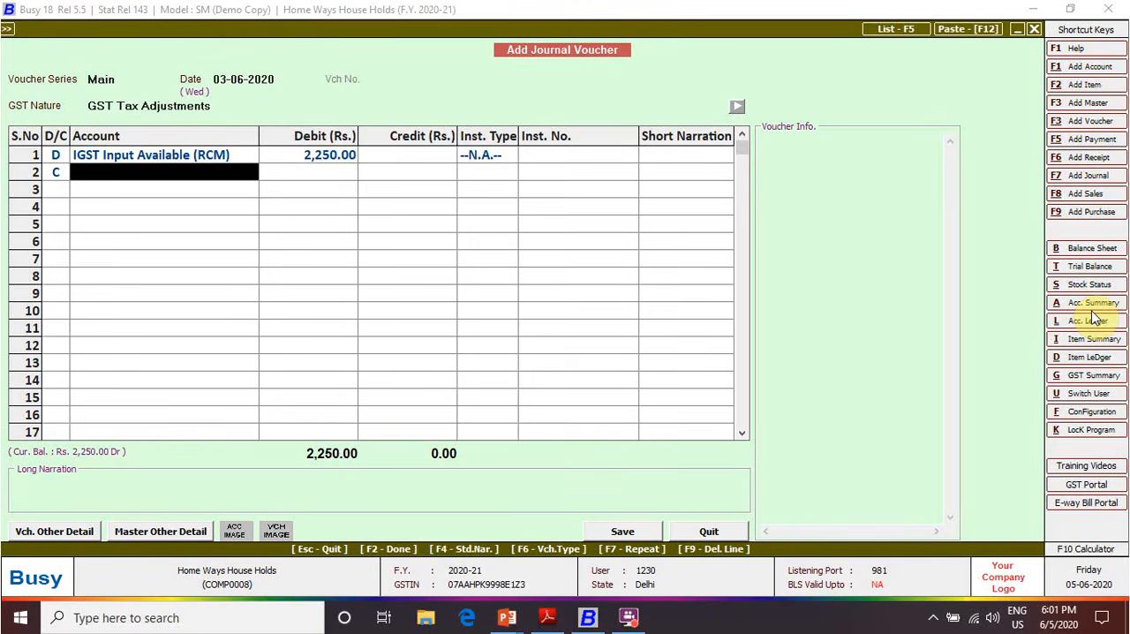
Credit 2,250 to GST PAYABLE ON RCM in the second voucher row, with instrument type N.A
{"action": "type", "text": "gst"}
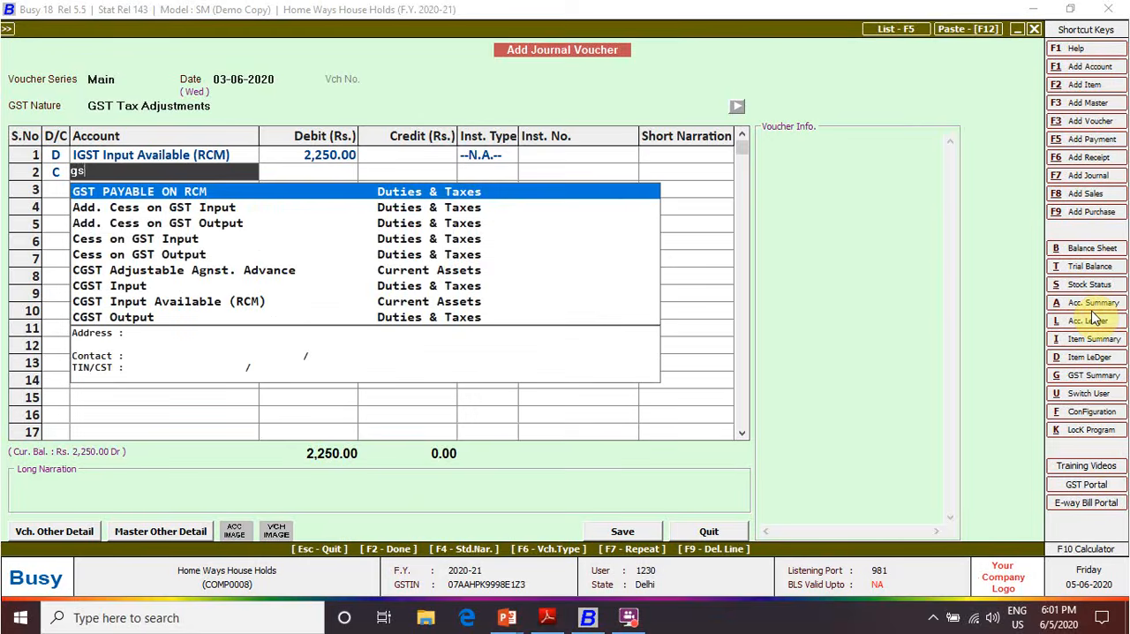
{"action": "key", "text": "Return"}
{"action": "key", "text": "Return"}
{"action": "key", "text": "Left"}
{"action": "key", "text": "Right"}
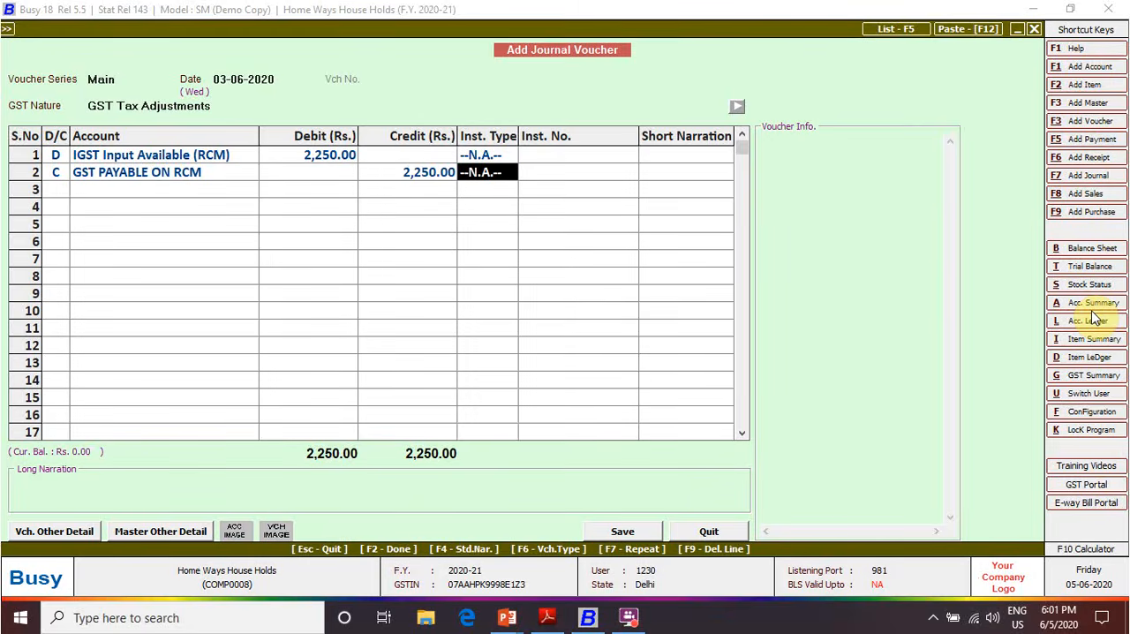
{"action": "key", "text": "Return"}
Save the journal voucher with GST adjustment type RCM to Regular Adjustment and return to the main screen
{"action": "key", "text": "Return"}
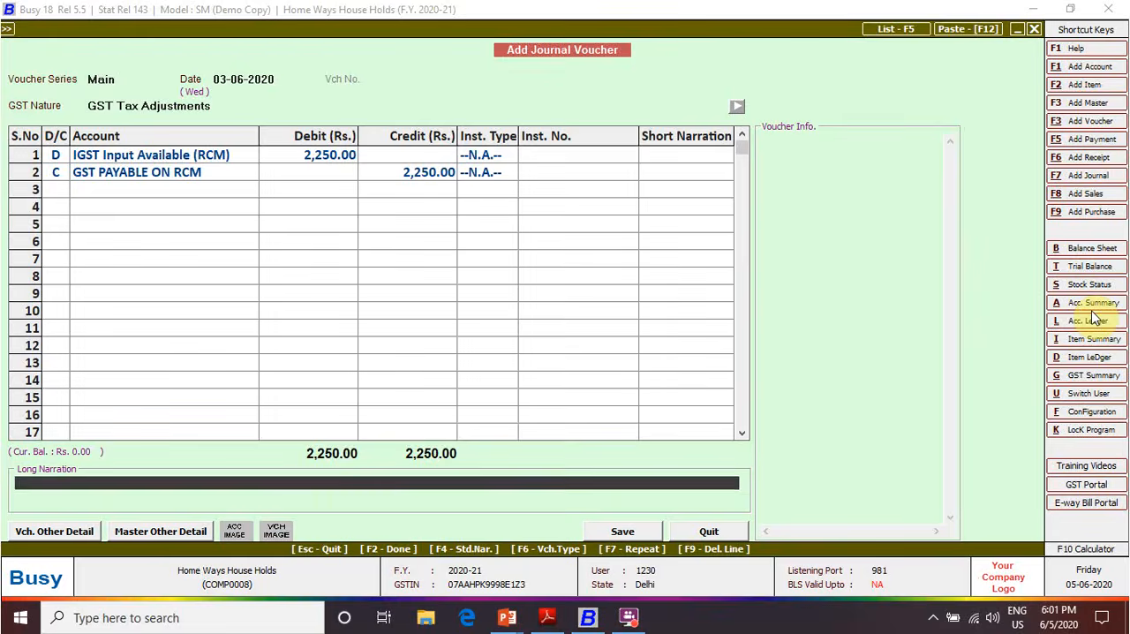
{"action": "key", "text": "Return"}
{"action": "key", "text": "Return"}
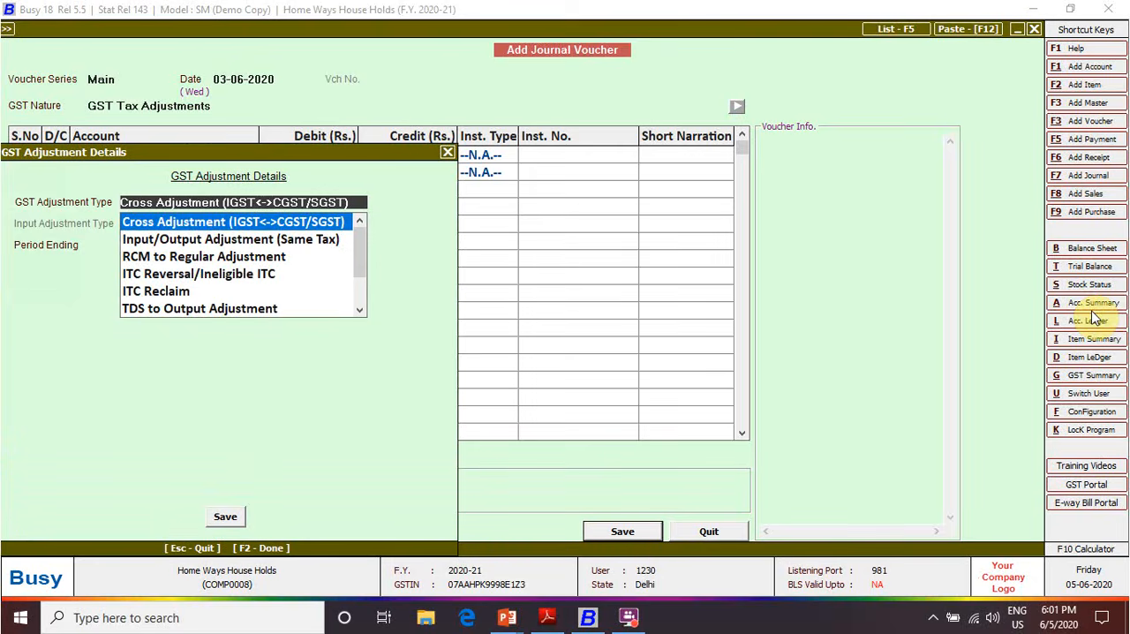
{"action": "key", "text": "Down"}
{"action": "key", "text": "Down"}
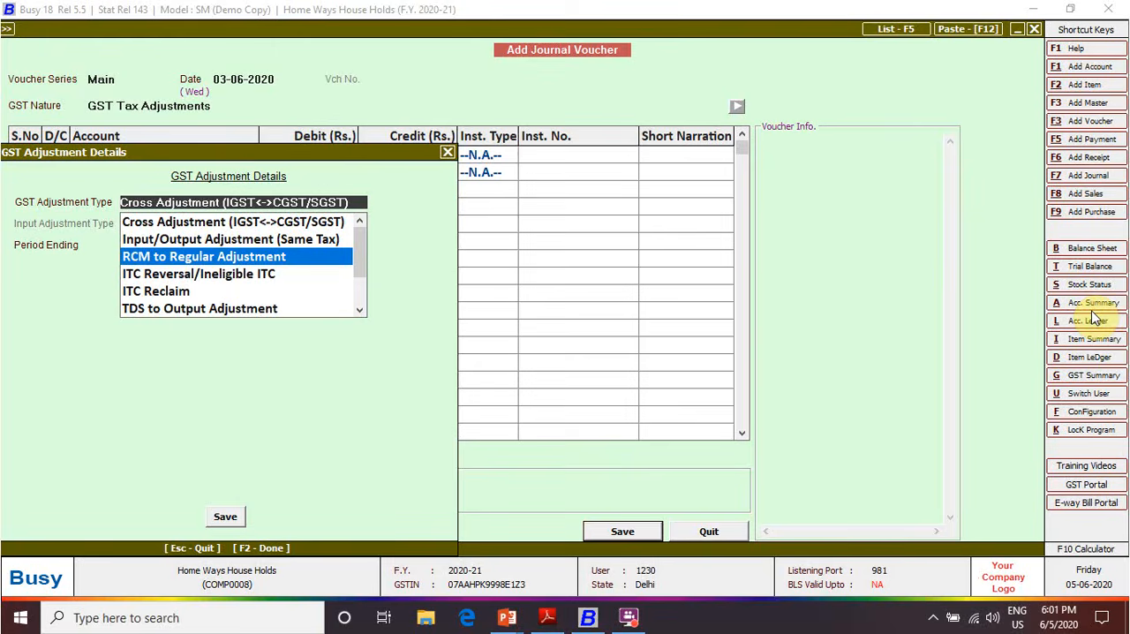
{"action": "key", "text": "Return"}
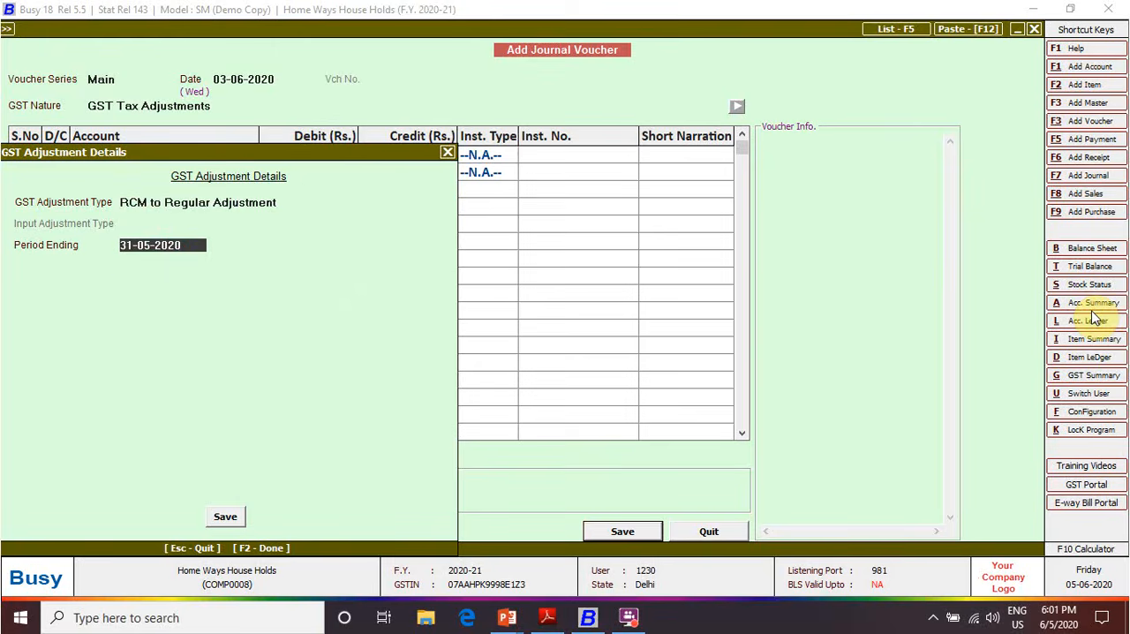
{"action": "key", "text": "F2"}
{"action": "key", "text": "Escape"}
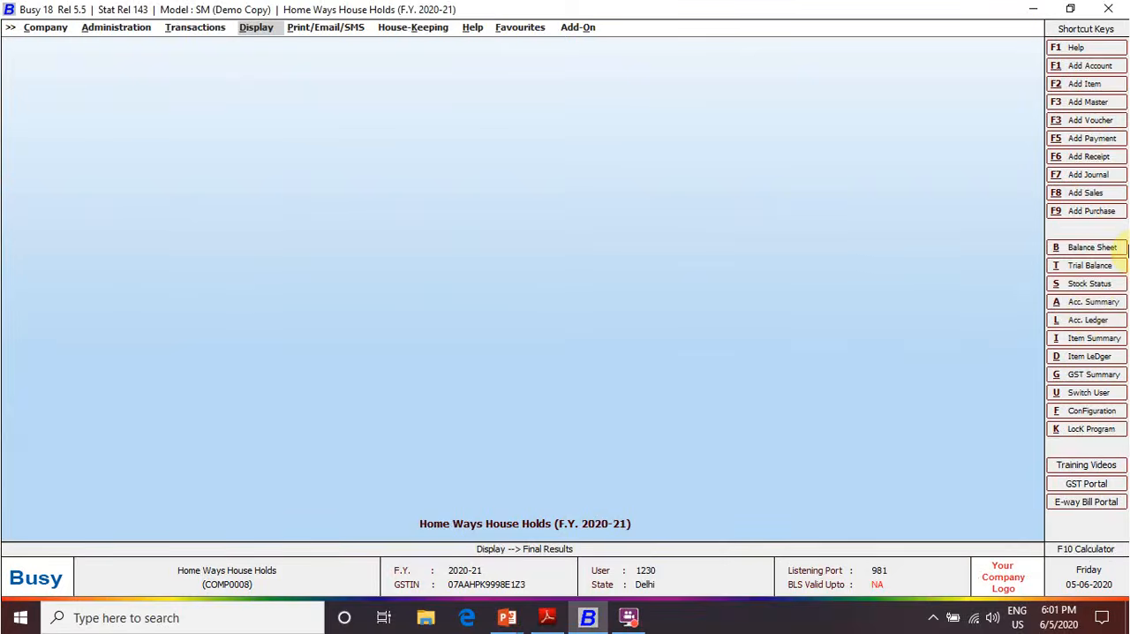
Check the GST RCM payment transaction in the PDF, then start a Regular payment voucher in Busy dated 19-06-2020
{"action": "key", "text": "alt+Tab"}
{"action": "key", "text": "alt+Tab"}
{"action": "key", "text": "alt+Tab"}
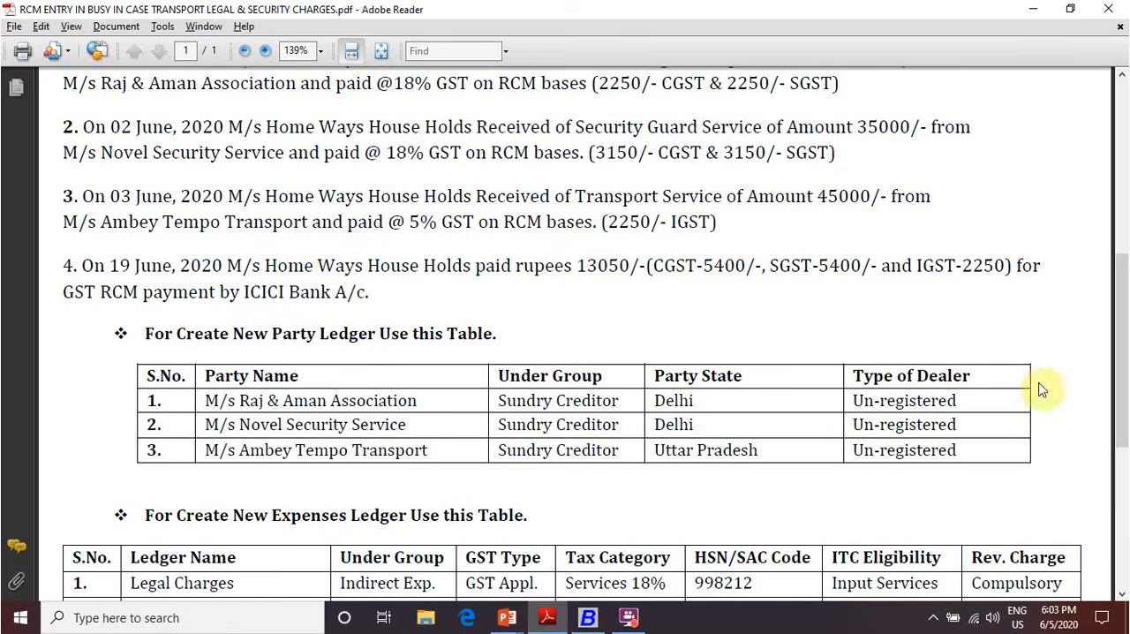
{"action": "key", "text": "alt+Tab"}
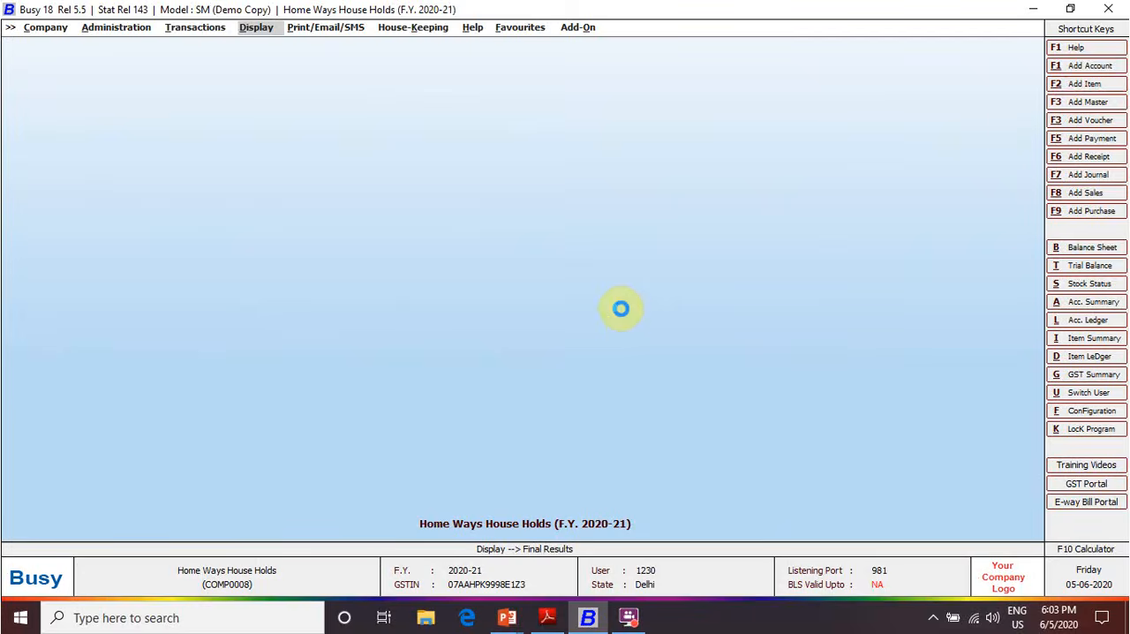
{"action": "key", "text": "F5"}
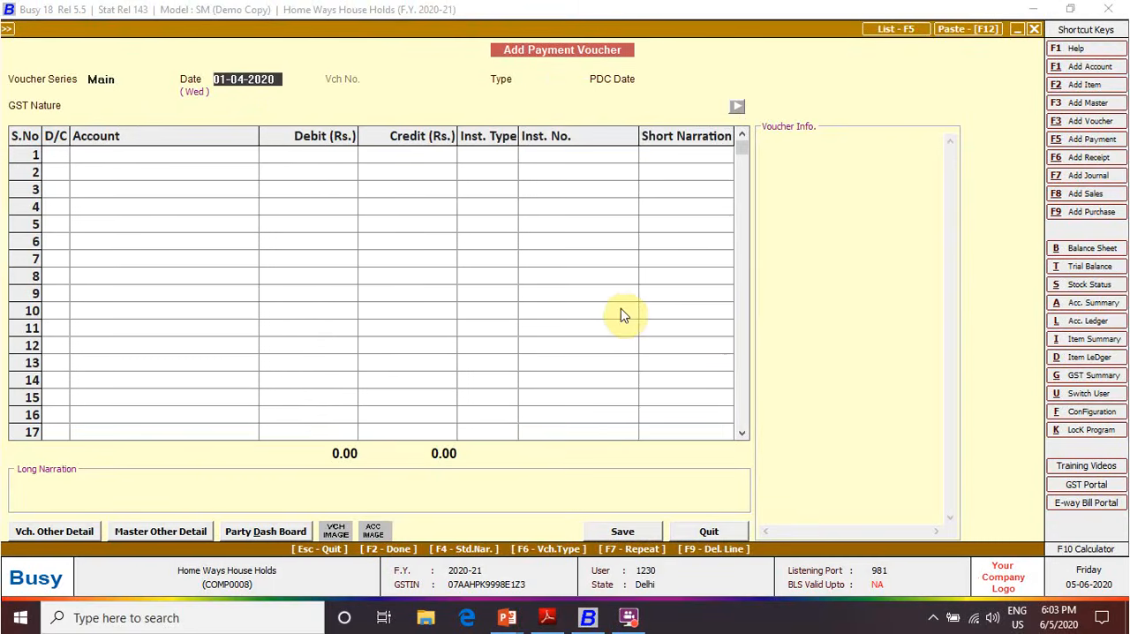
{"action": "type", "text": "19-06"}
{"action": "key", "text": "Return"}
{"action": "key", "text": "Return"}
Set the payment voucher's GST nature to GST Payment to Government and make the first row a debit
{"action": "key", "text": "Down"}
{"action": "key", "text": "Down"}
{"action": "key", "text": "Down"}
{"action": "key", "text": "Down"}
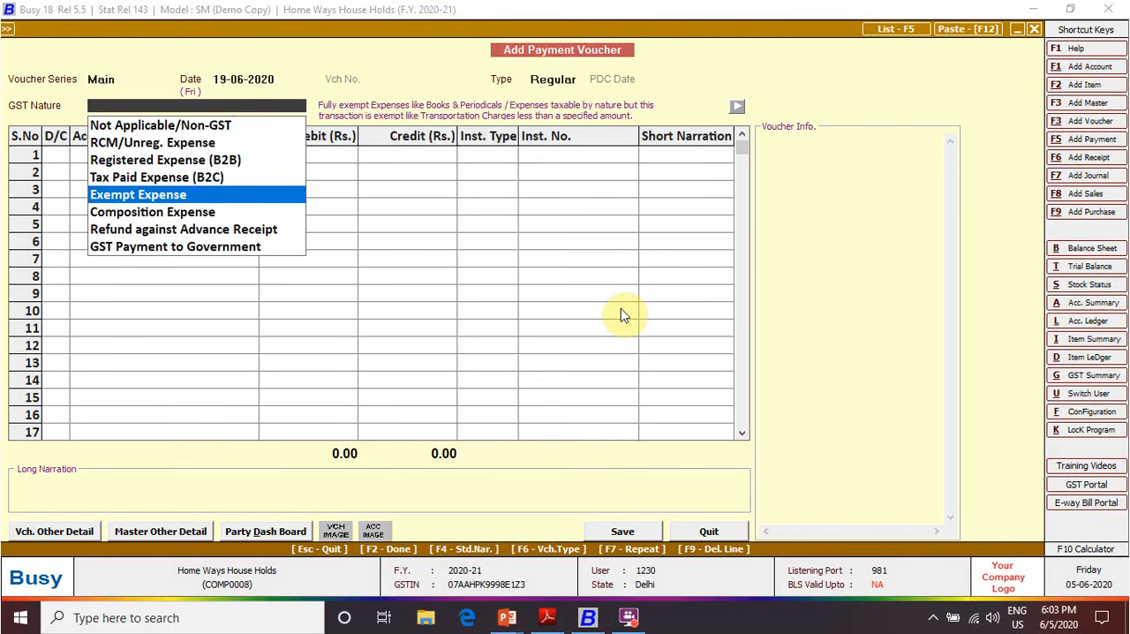
{"action": "key", "text": "Down"}
{"action": "key", "text": "Down"}
{"action": "key", "text": "Down"}
{"action": "key", "text": "Return"}
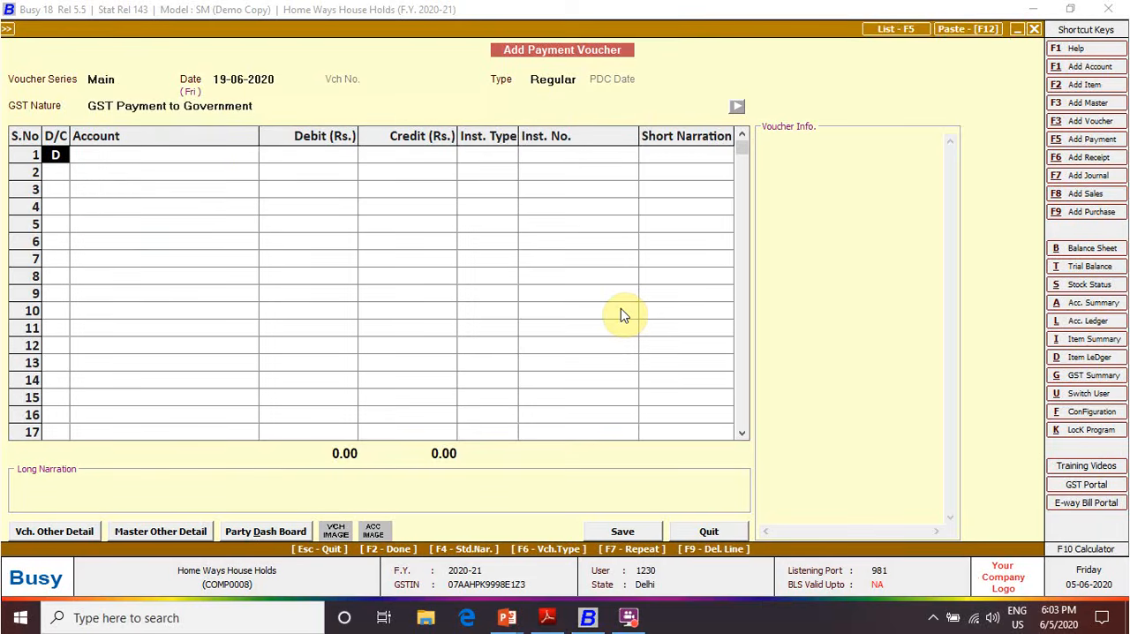
{"action": "key", "text": "Return"}
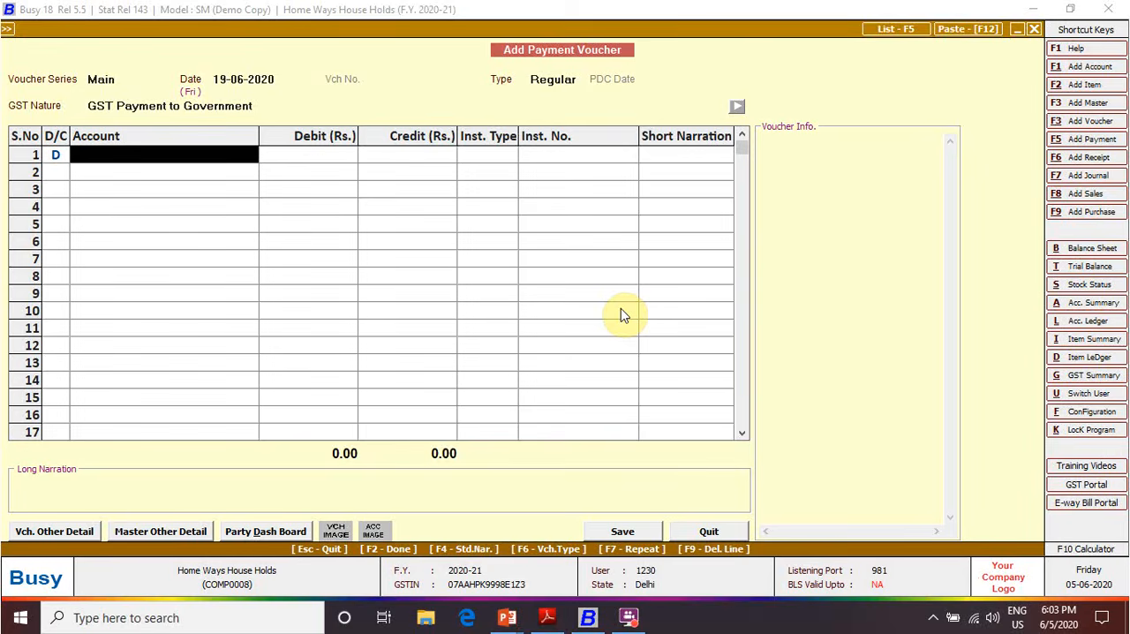
Enter account IGST Output (RCM) with a debit of 2,250 in the first row
{"action": "type", "text": "igst"}
{"action": "key", "text": "Down"}
{"action": "key", "text": "Down"}
{"action": "key", "text": "Down"}
{"action": "key", "text": "Down"}
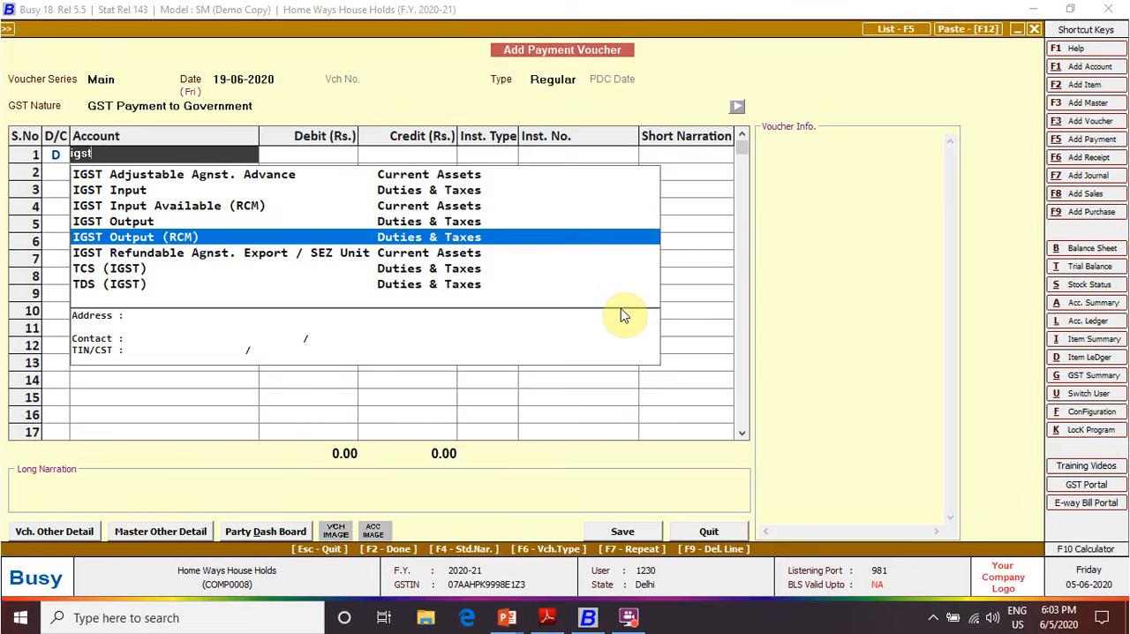
{"action": "key", "text": "Return"}
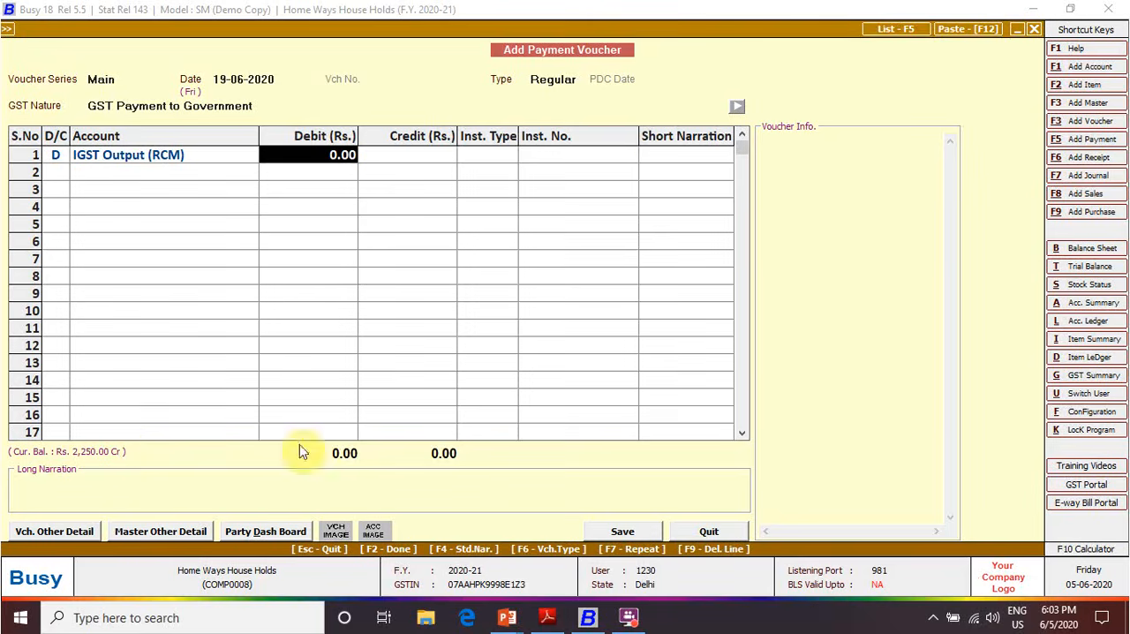
{"action": "type", "text": "2250"}
{"action": "key", "text": "Return"}
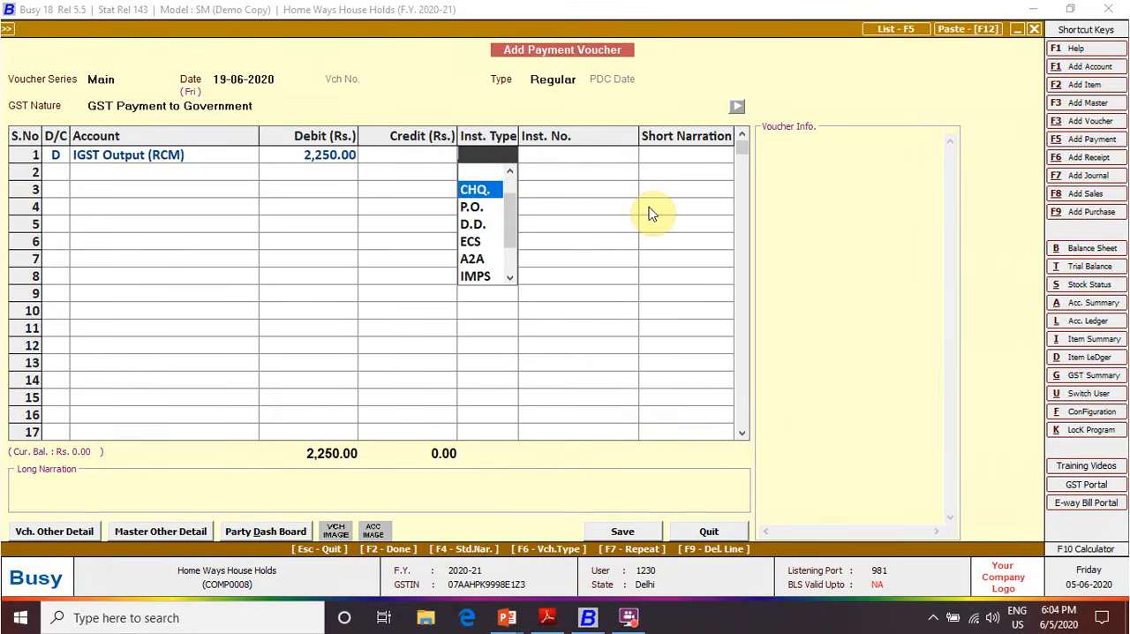
Set the IGST row's instrument type to Other, leaving its instrument number and short narration blank
{"action": "key", "text": "Down"}
{"action": "key", "text": "Up"}
{"action": "key", "text": "Down"}
{"action": "key", "text": "Down"}
{"action": "key", "text": "Down"}
{"action": "key", "text": "Down"}
{"action": "key", "text": "Down"}
{"action": "key", "text": "Down"}
{"action": "key", "text": "Down"}
{"action": "key", "text": "Down"}
{"action": "key", "text": "Down"}
{"action": "key", "text": "Down"}
{"action": "key", "text": "Down"}
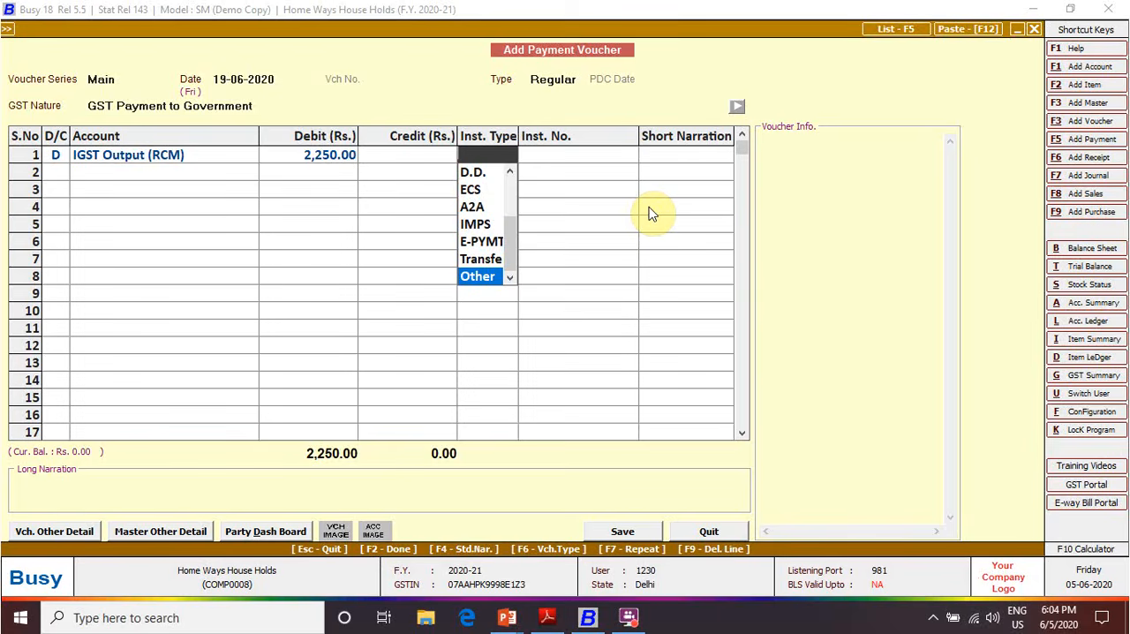
{"action": "key", "text": "Return"}
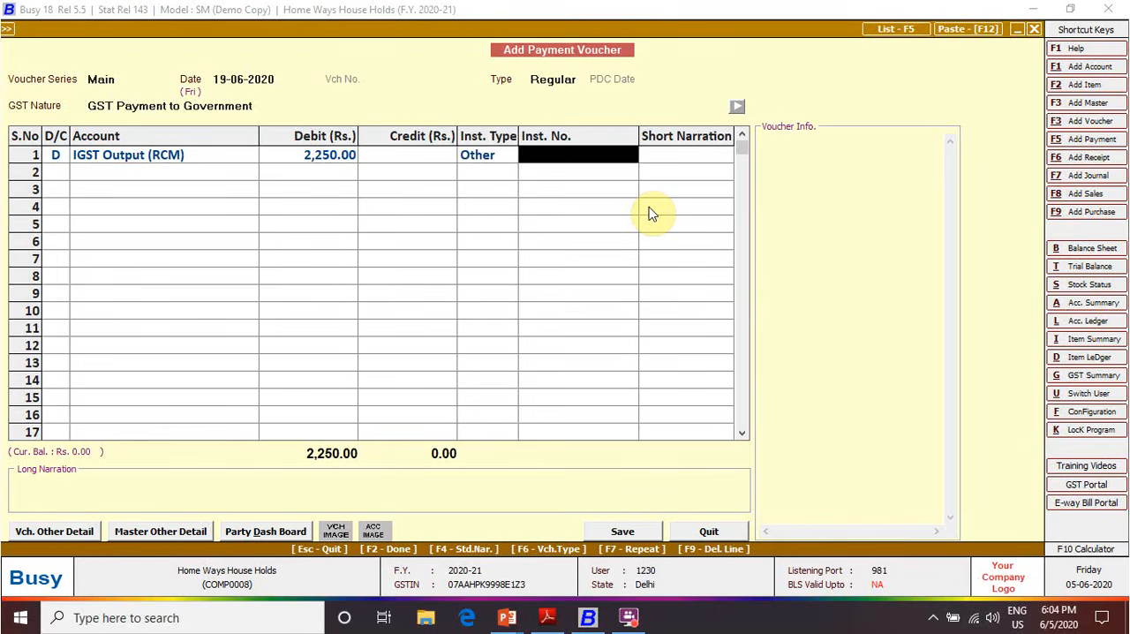
{"action": "key", "text": "Return"}
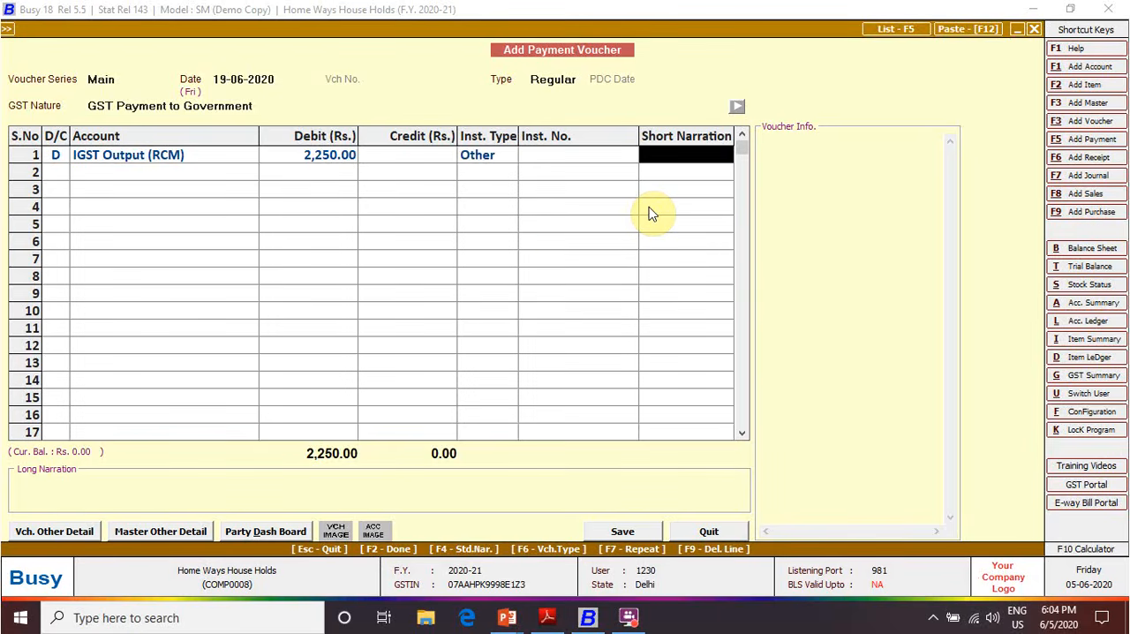
{"action": "key", "text": "Return"}
Add a second debit row for CGST Output (RCM) with amount 5,400 and instrument type Other
{"action": "type", "text": "D"}
{"action": "key", "text": "Return"}
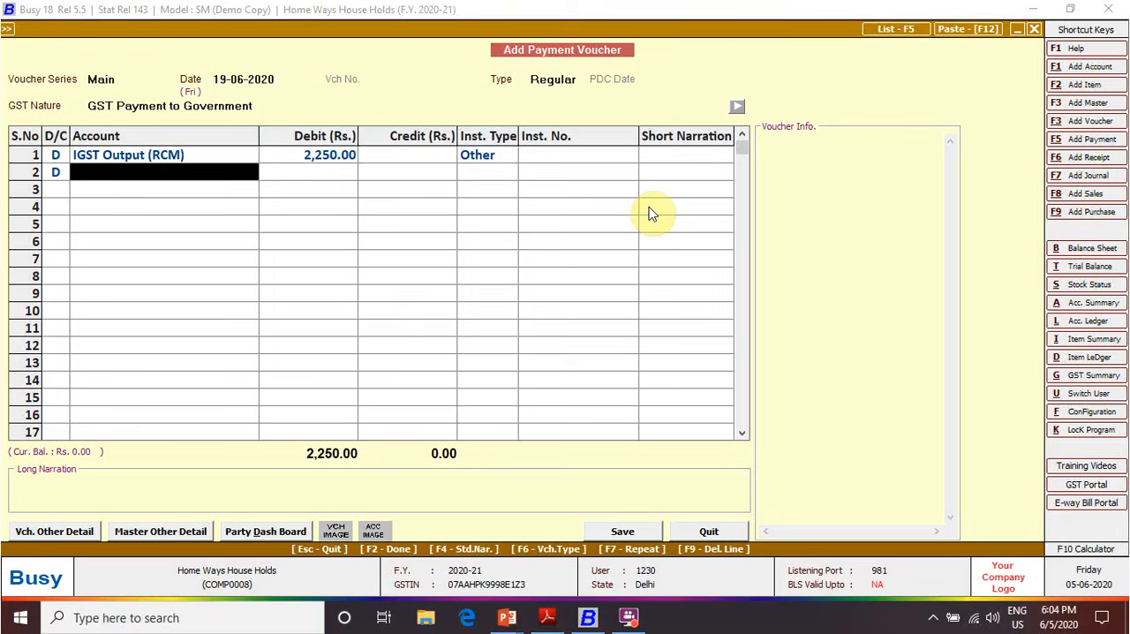
{"action": "type", "text": "cgs"}
{"action": "key", "text": "Down"}
{"action": "key", "text": "Down"}
{"action": "key", "text": "Down"}
{"action": "key", "text": "Down"}
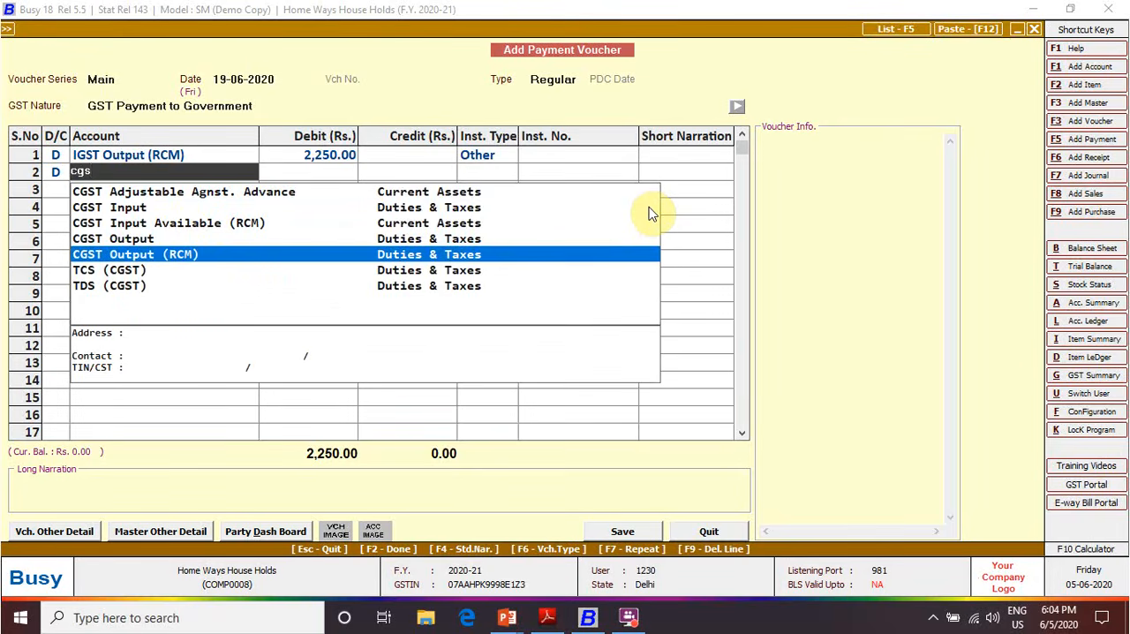
{"action": "key", "text": "Return"}
{"action": "type", "text": "5400"}
{"action": "key", "text": "Return"}
{"action": "key", "text": "Return"}
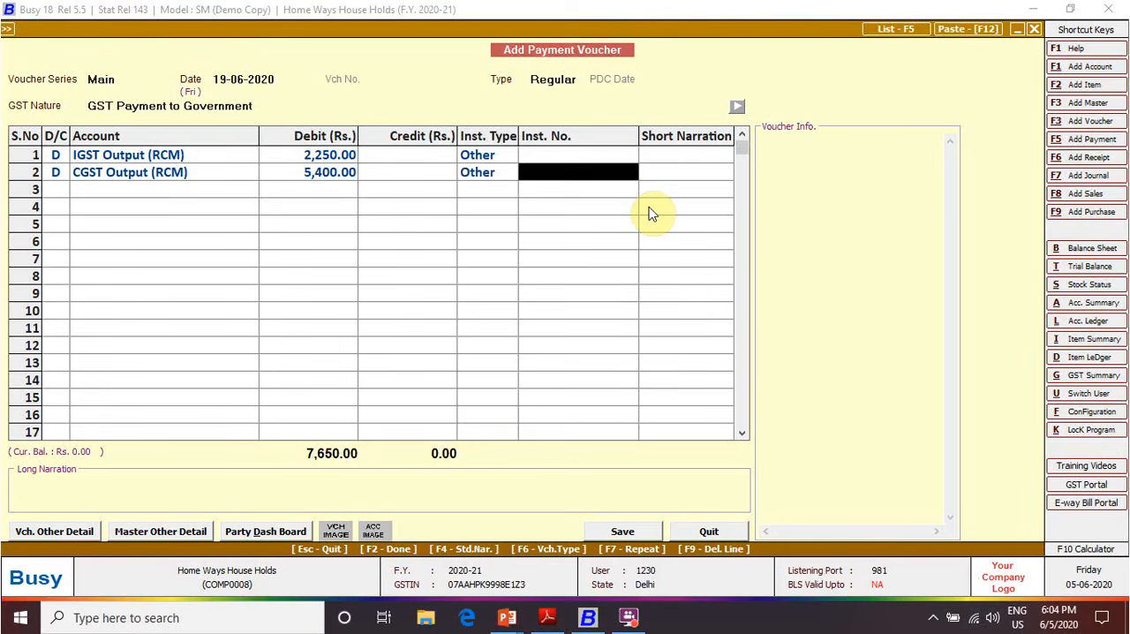
Add a third debit row for SGST Output (RCM) with amount 5,400
{"action": "key", "text": "Return"}
{"action": "key", "text": "Return"}
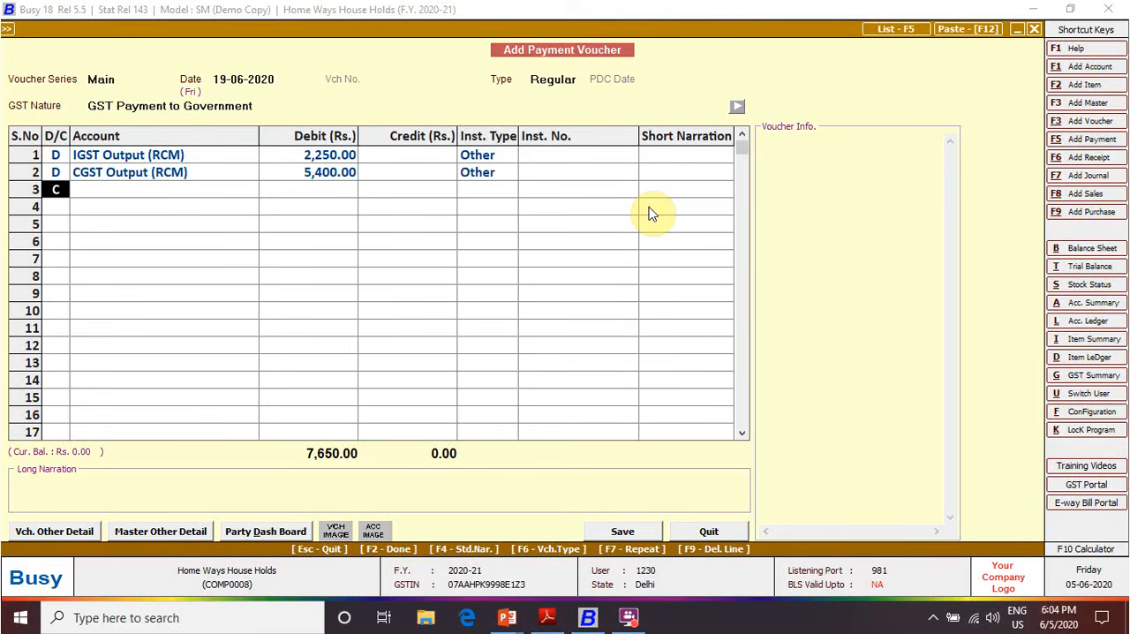
{"action": "key", "text": "d"}
{"action": "key", "text": "Return"}
{"action": "type", "text": "sgst"}
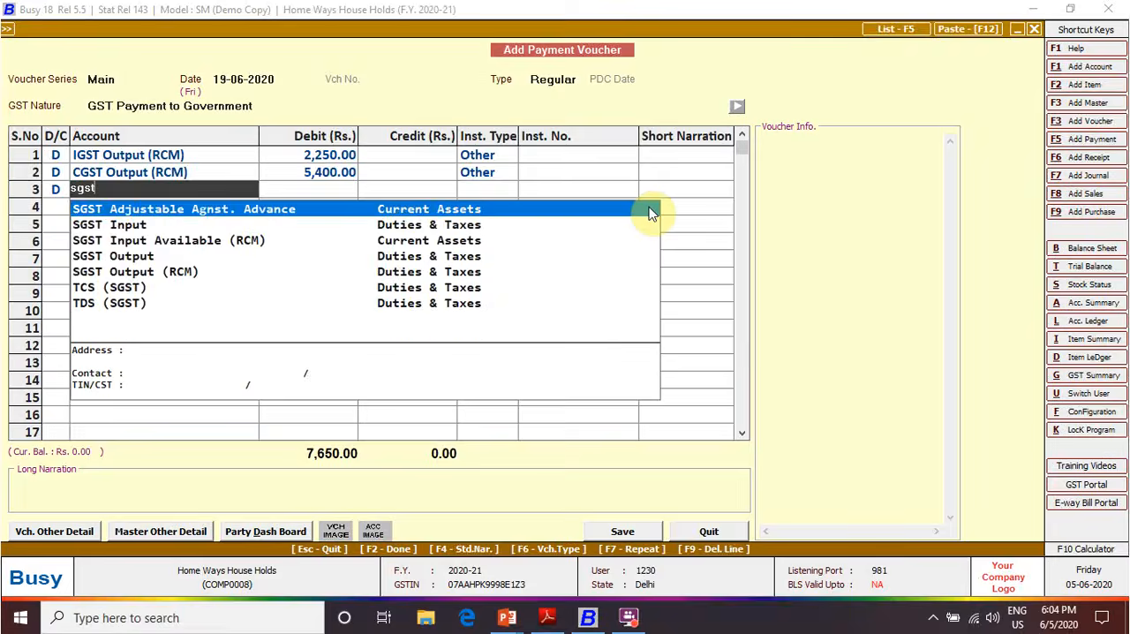
{"action": "key", "text": "Down"}
{"action": "key", "text": "Down"}
{"action": "key", "text": "Down"}
{"action": "key", "text": "Down"}
{"action": "key", "text": "Down"}
{"action": "key", "text": "Up"}
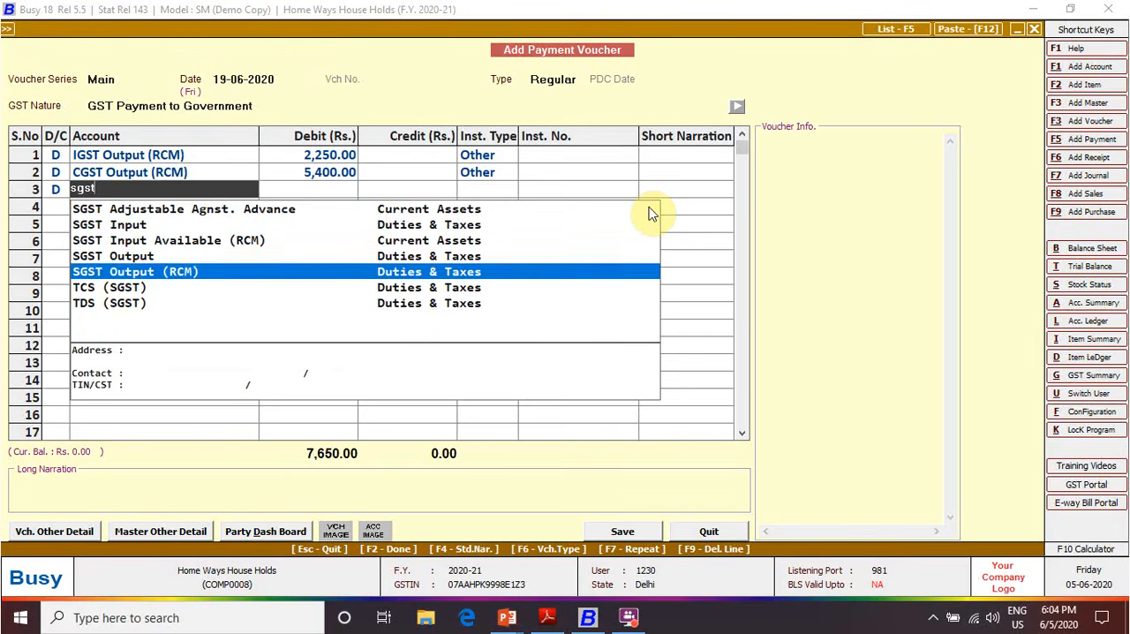
{"action": "key", "text": "Return"}
{"action": "type", "text": "5400"}
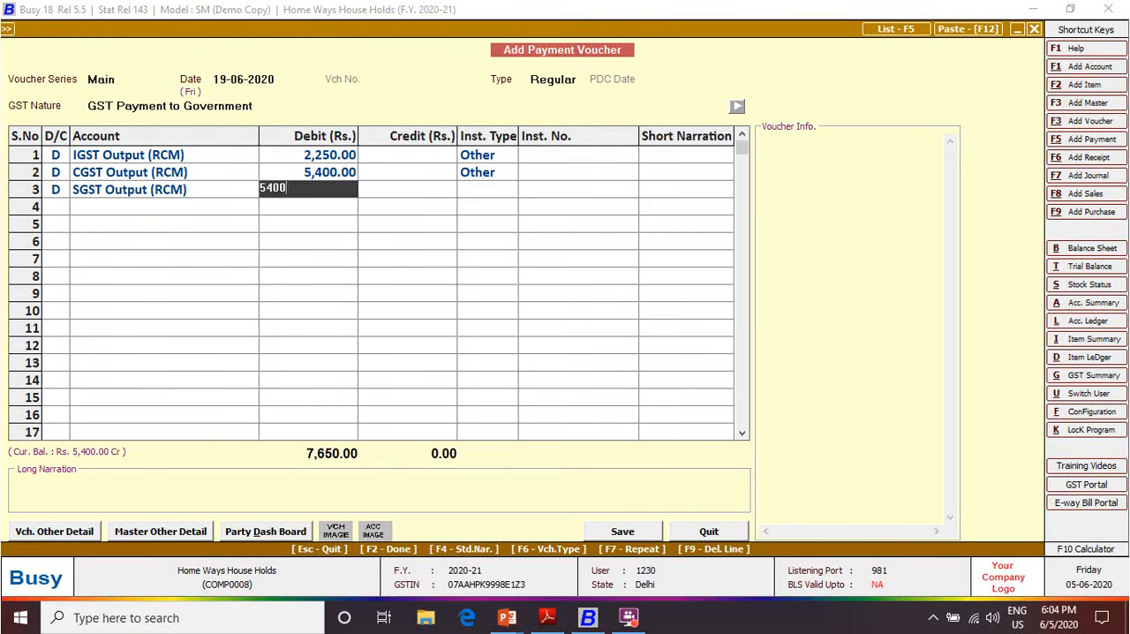
Set the SGST row's instrument type to Other, leaving its instrument number and short narration blank
{"action": "key", "text": "Return"}
{"action": "key", "text": "Return"}
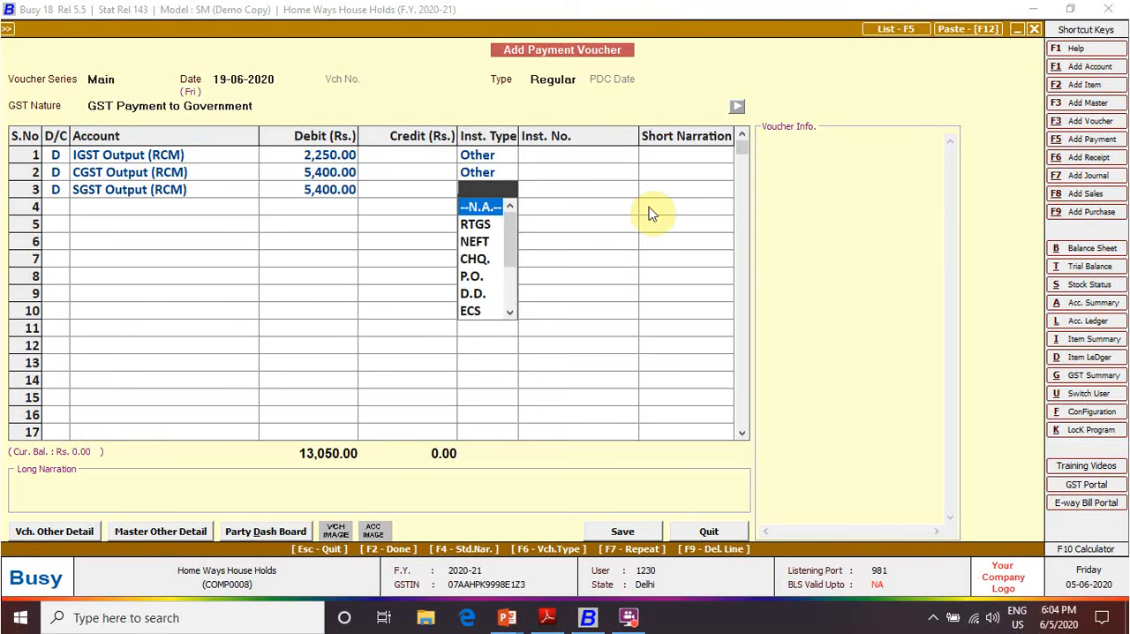
{"action": "type", "text": "o"}
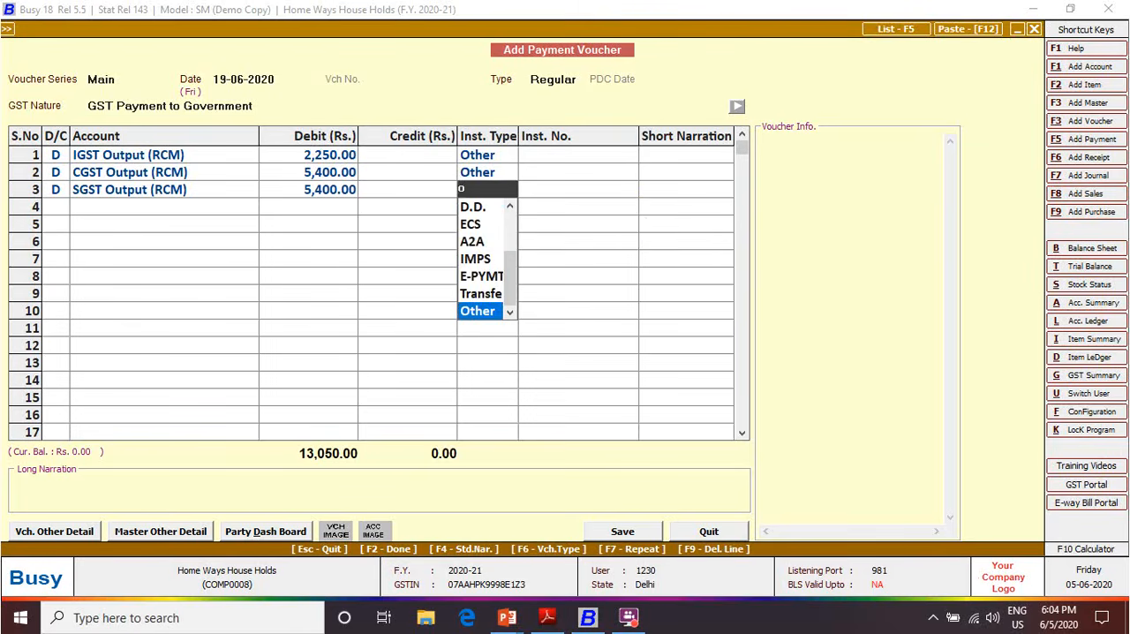
{"action": "key", "text": "Return"}
Credit 13,050 to the ICICI Bank account in the fourth row and compare the payment with the PDF's transaction 4
{"action": "key", "text": "Return"}
{"action": "key", "text": "Return"}
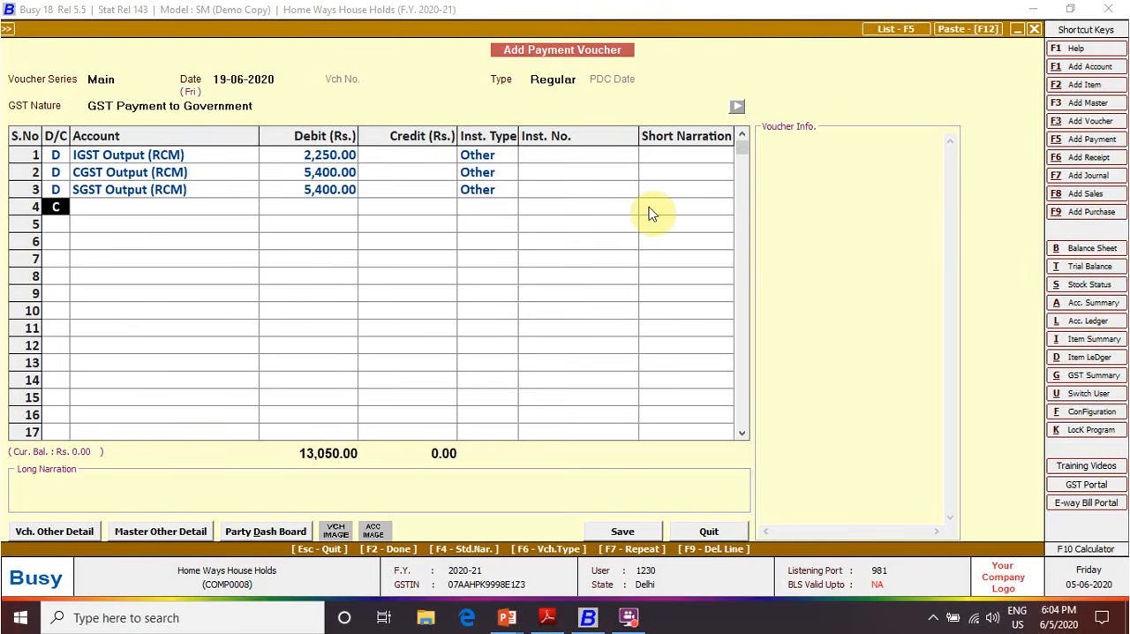
{"action": "key", "text": "Return"}
{"action": "type", "text": "ic"}
{"action": "key", "text": "Return"}
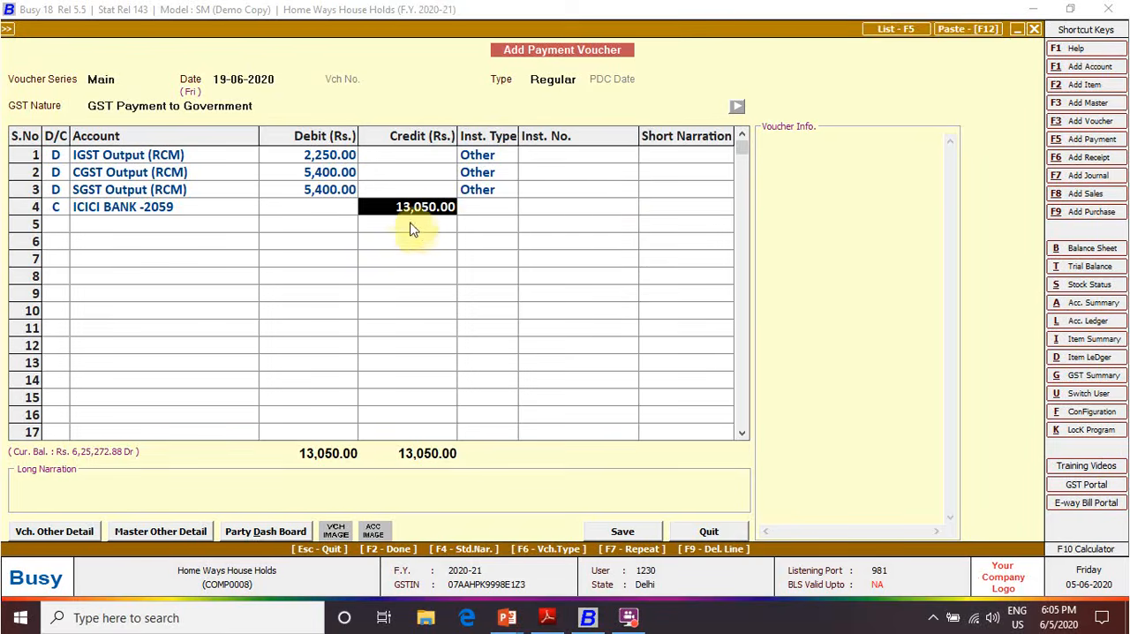
{"action": "key", "text": "alt+Tab"}
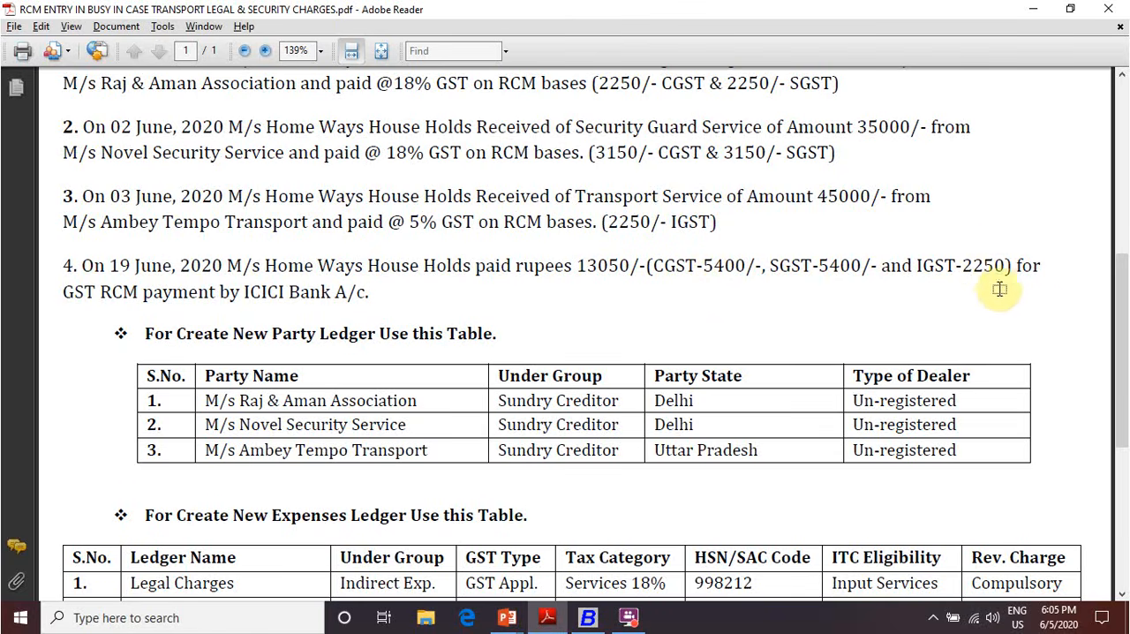
{"action": "key", "text": "alt+Tab"}
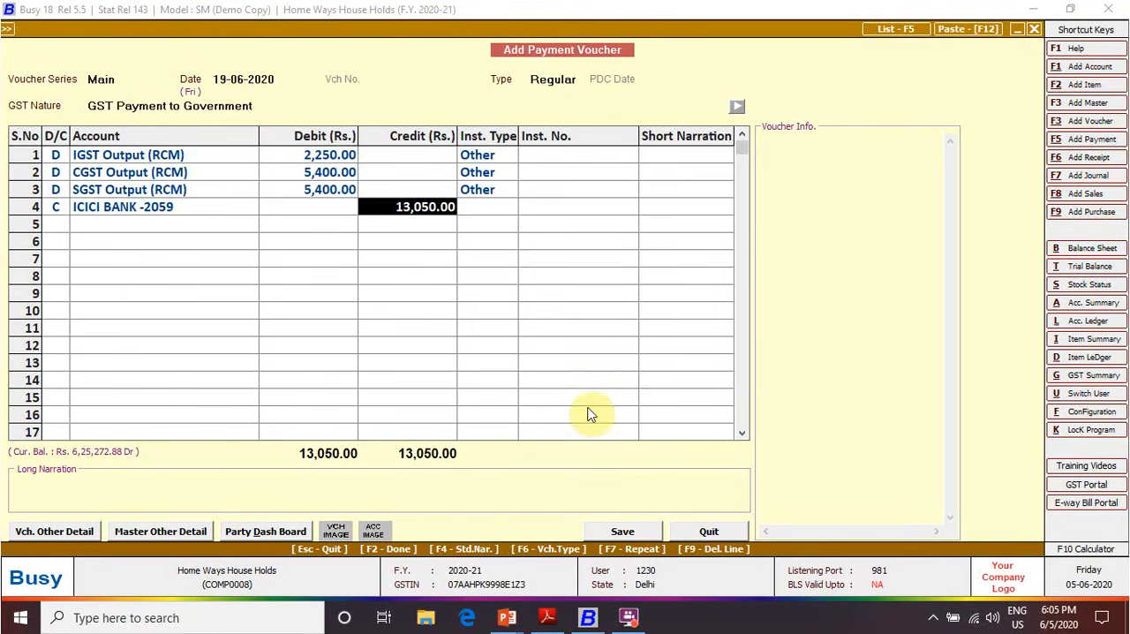
Leave the ICICI Bank row's instrument type as N.A. and the long narration blank, and proceed to the voucher's GST payment details
{"action": "key", "text": "Return"}
{"action": "key", "text": "Return"}
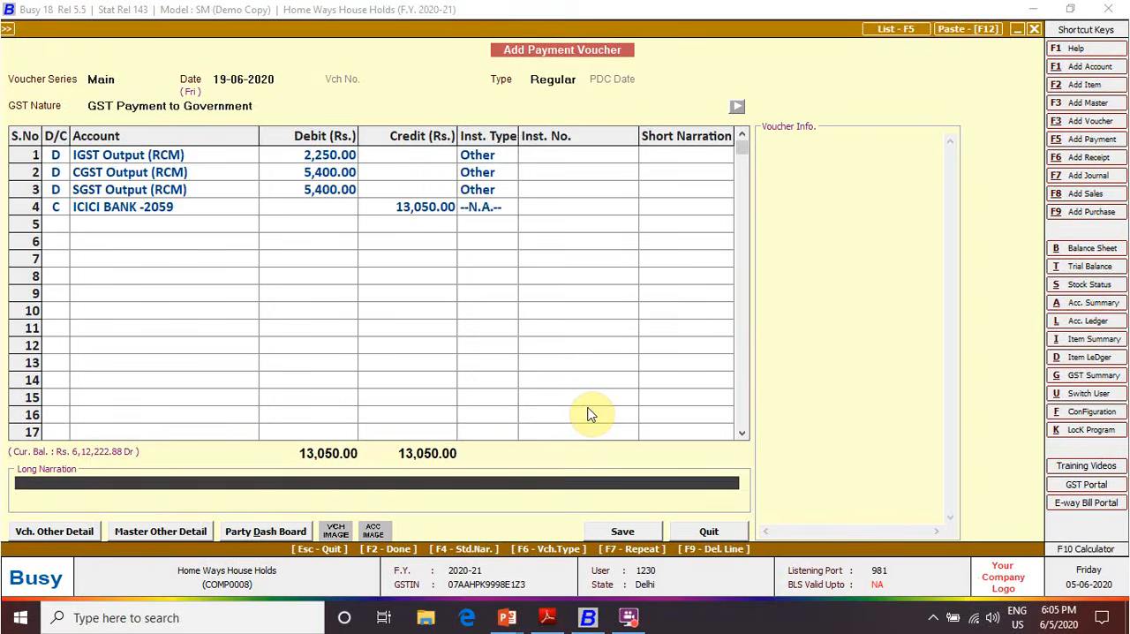
{"action": "key", "text": "Return"}
{"action": "key", "text": "Return"}
{"action": "key", "text": "Return"}
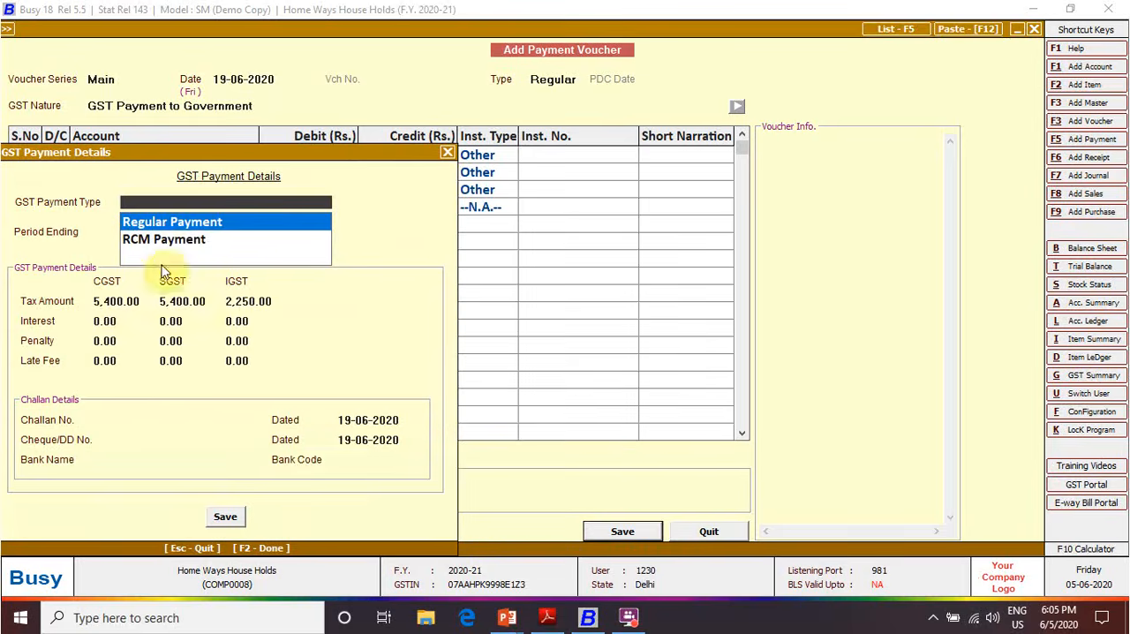
Set the GST payment type to RCM Payment and the period ending to 30-06-2020
{"action": "key", "text": "Down"}
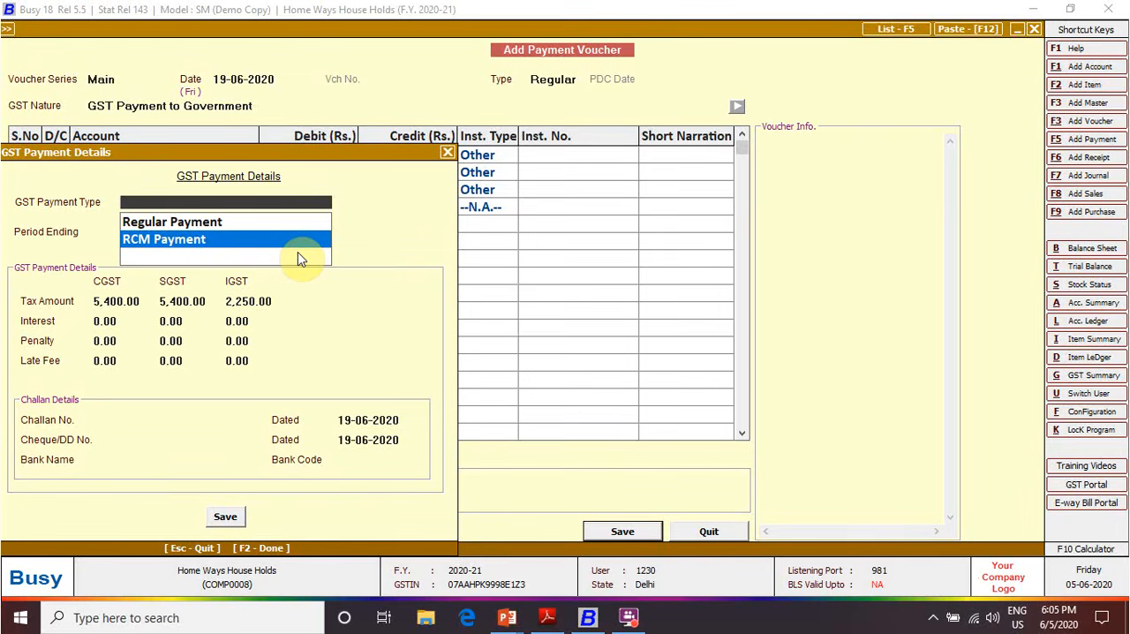
{"action": "key", "text": "Return"}
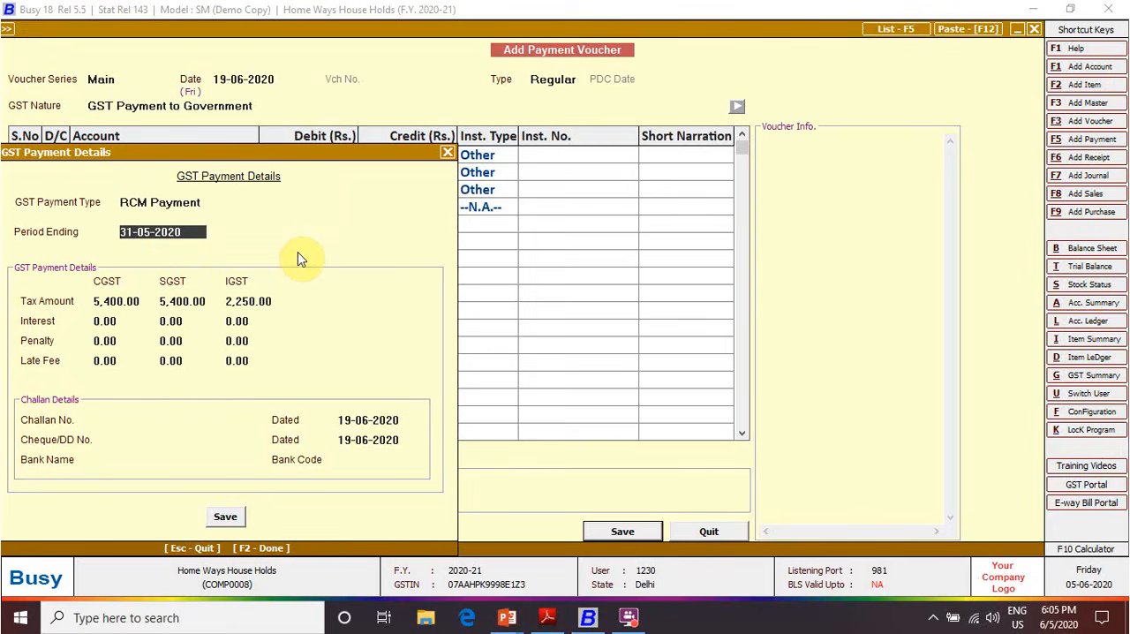
{"action": "type", "text": "30-"}
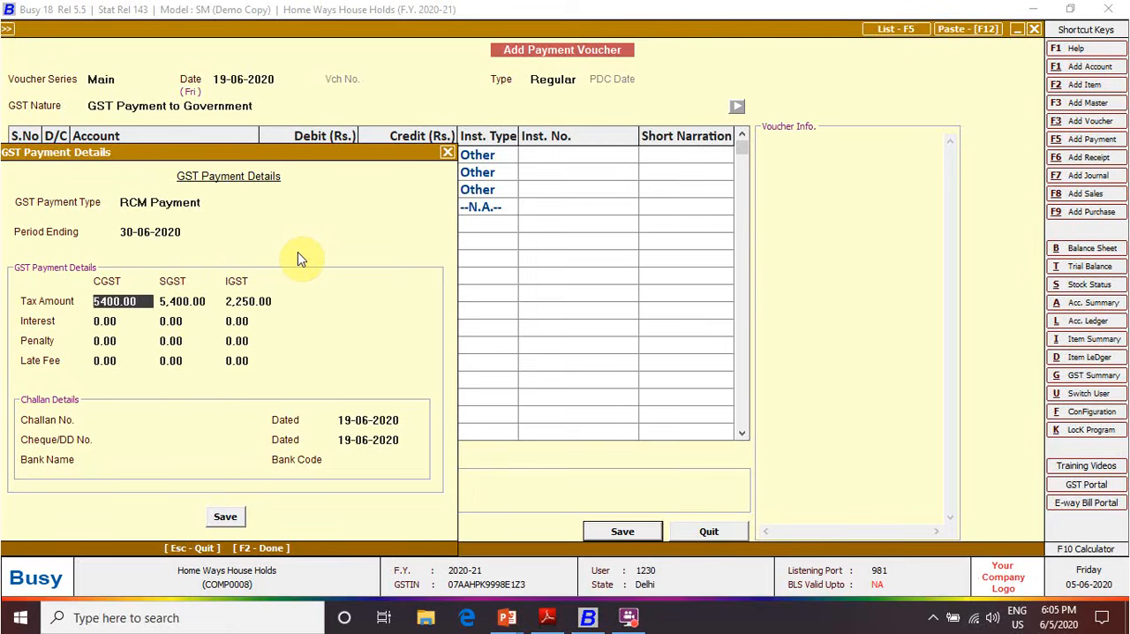
Accept the tax amounts without interest, penalty or late fee, save the GST payment details and exit the payment voucher form
{"action": "key", "text": "Return"}
{"action": "key", "text": "Return"}
{"action": "key", "text": "Return"}
{"action": "key", "text": "Return"}
{"action": "key", "text": "Return"}
{"action": "key", "text": "Return"}
{"action": "key", "text": "Return"}
{"action": "key", "text": "Return"}
{"action": "key", "text": "Return"}
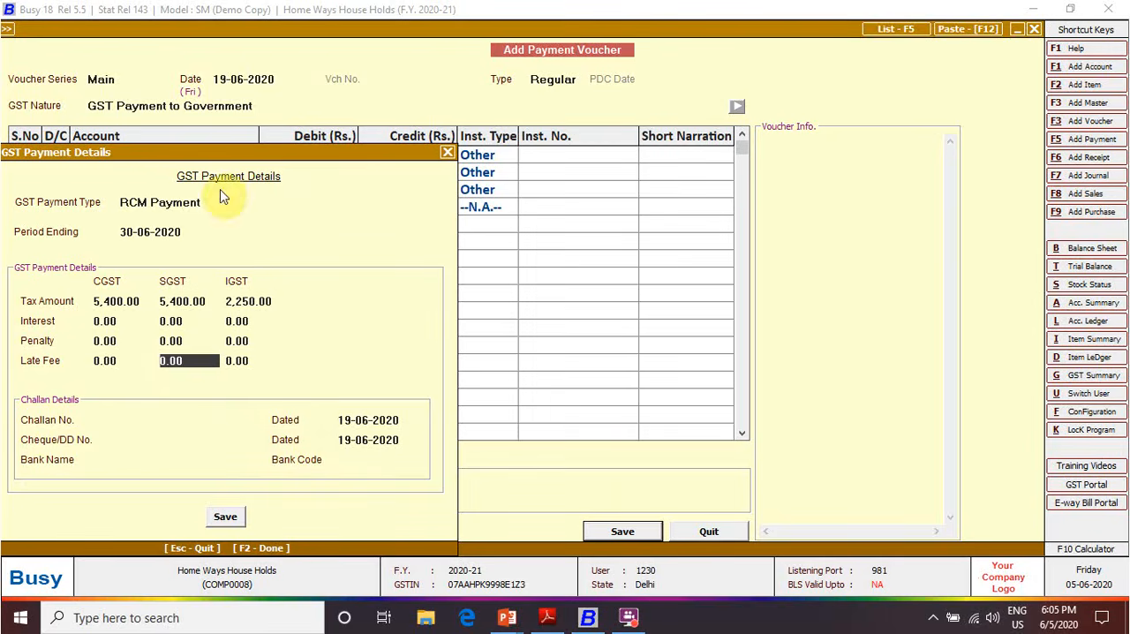
{"action": "left_click", "coordinate": [231, 522]}
{"action": "left_click", "coordinate": [704, 531]}
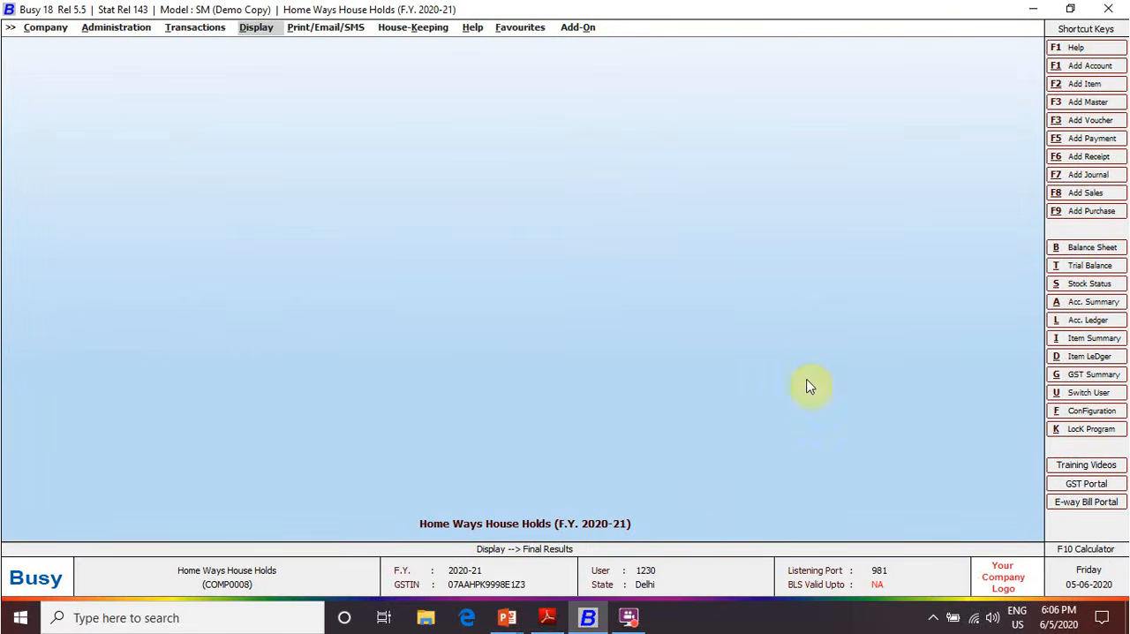
Generate the horizontal standard balance sheet as at 19-06-2020
{"action": "key", "text": "alt+Tab"}
{"action": "key", "text": "alt+Tab"}
{"action": "key", "text": "Return"}
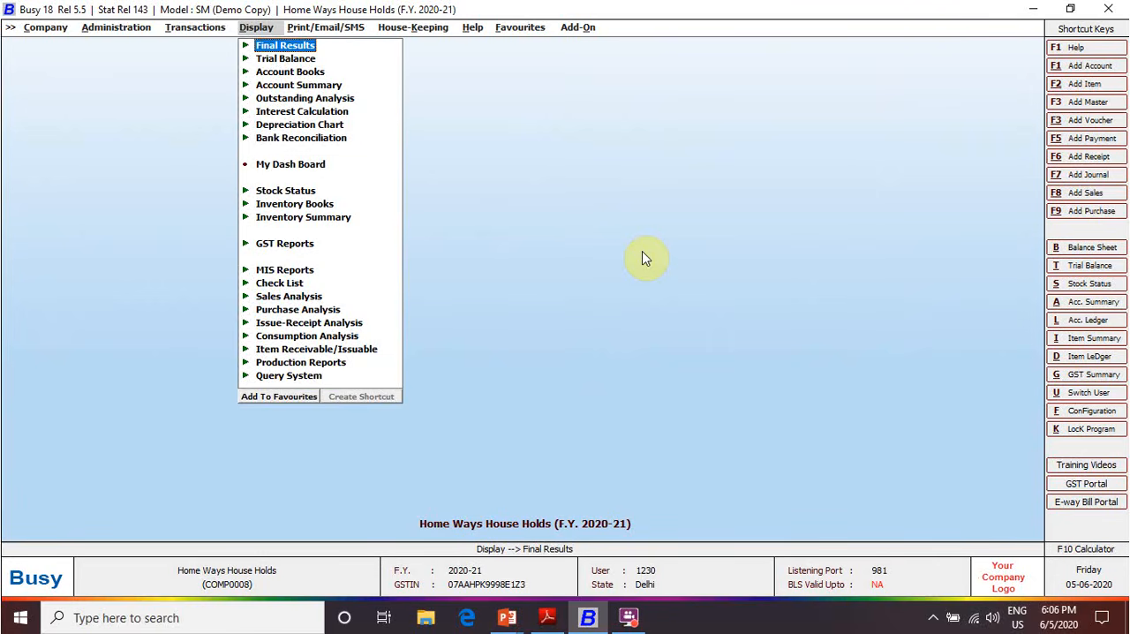
{"action": "key", "text": "Return"}
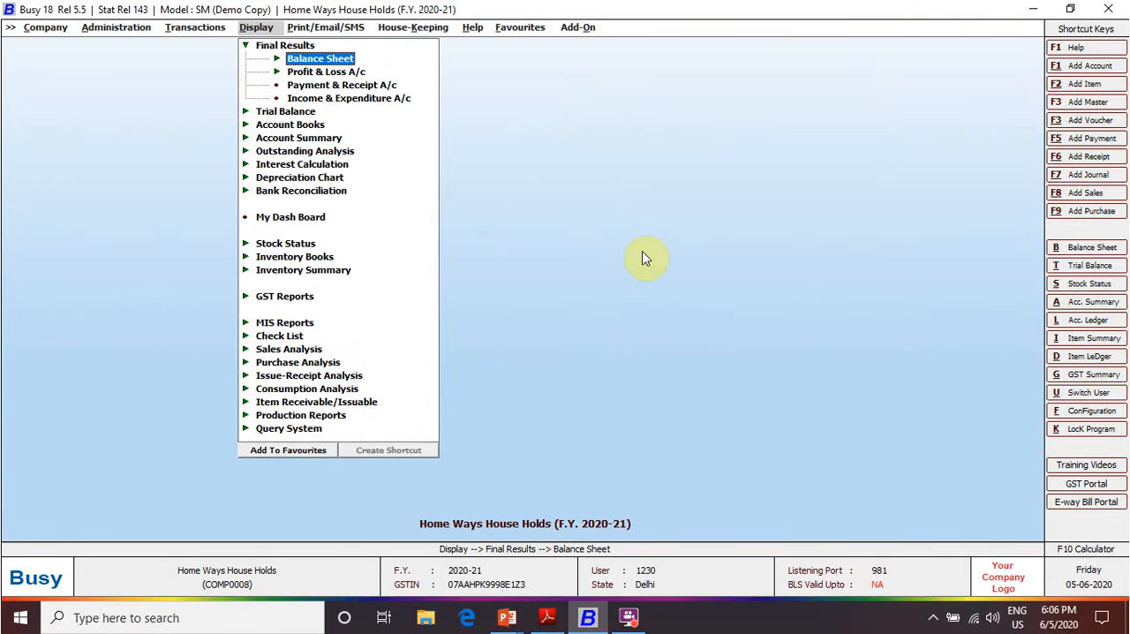
{"action": "key", "text": "Return"}
{"action": "key", "text": "Down"}
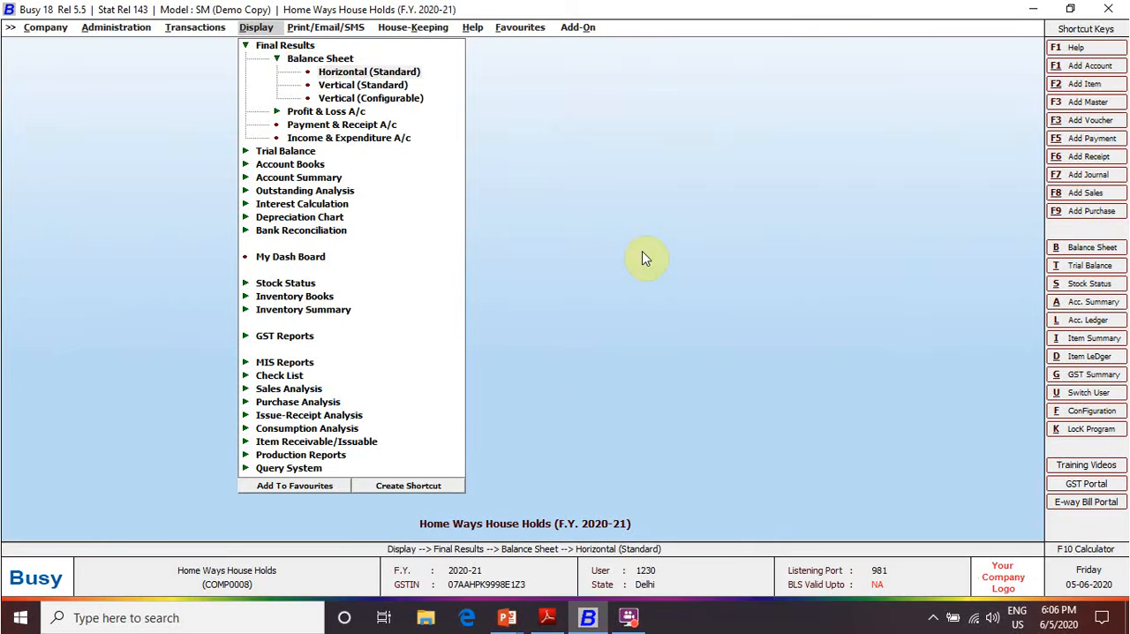
{"action": "key", "text": "Return"}
{"action": "key", "text": "F2"}
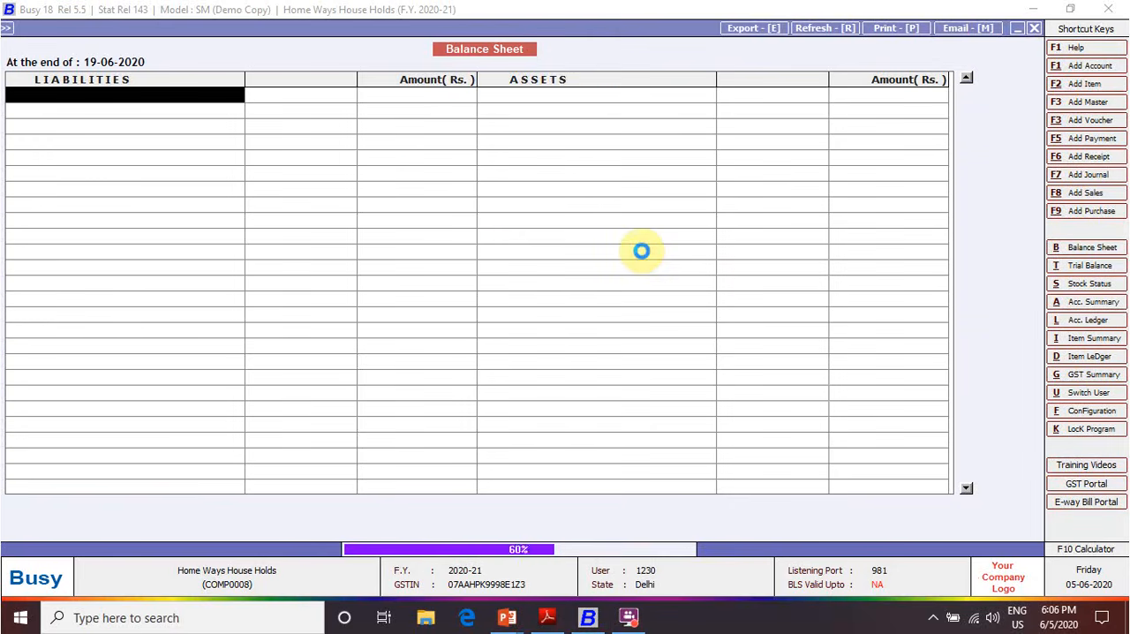
Drill down from Current Liabilities in the balance sheet to the Duties & Taxes group
{"action": "key", "text": "Down"}
{"action": "key", "text": "Down"}
{"action": "key", "text": "Return"}
Check the GST Output (RCM) account balances in Duties & Taxes and return to the balance sheet
{"action": "key", "text": "Down"}
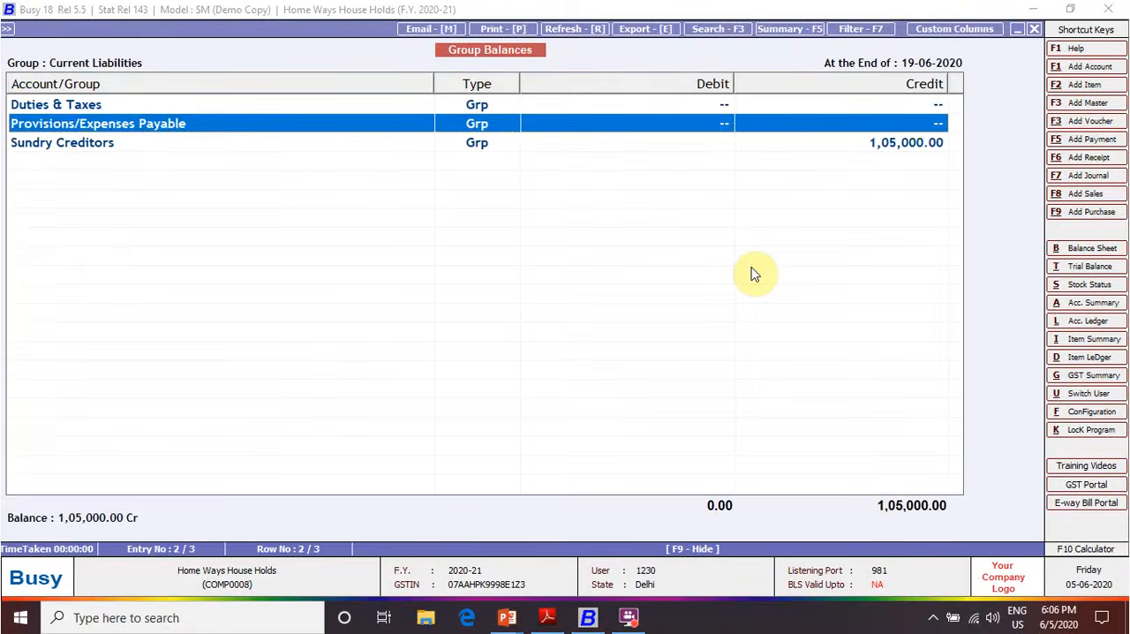
{"action": "key", "text": "Up"}
{"action": "key", "text": "Return"}
{"action": "key", "text": "Down"}
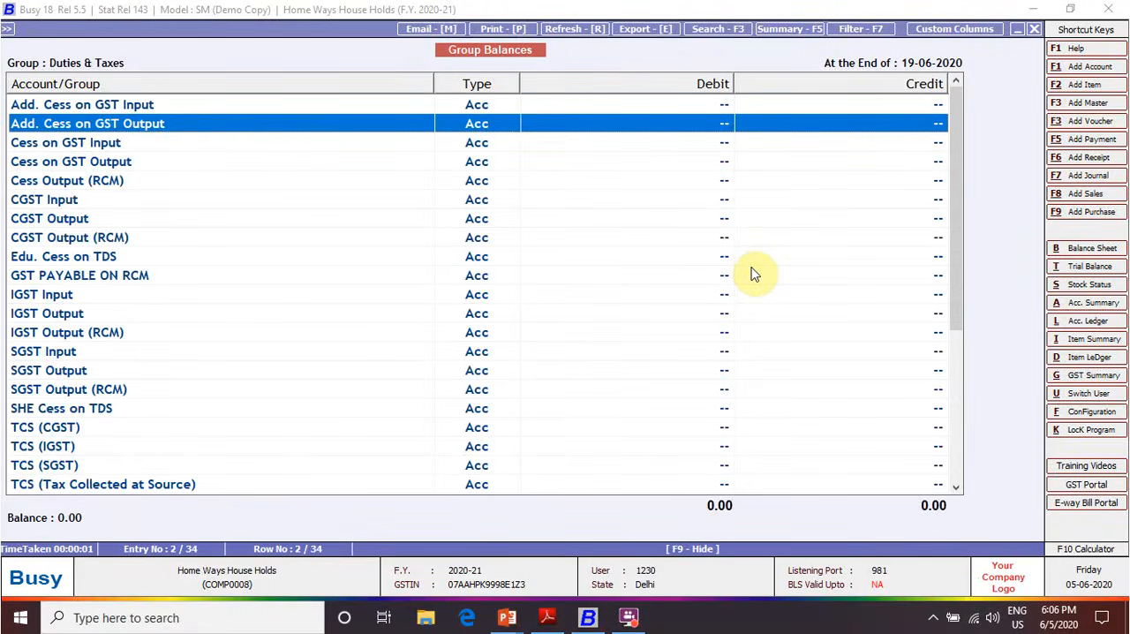
{"action": "key", "text": "Up"}
{"action": "key", "text": "Down"}
{"action": "key", "text": "Down"}
{"action": "key", "text": "Up"}
{"action": "key", "text": "Up"}
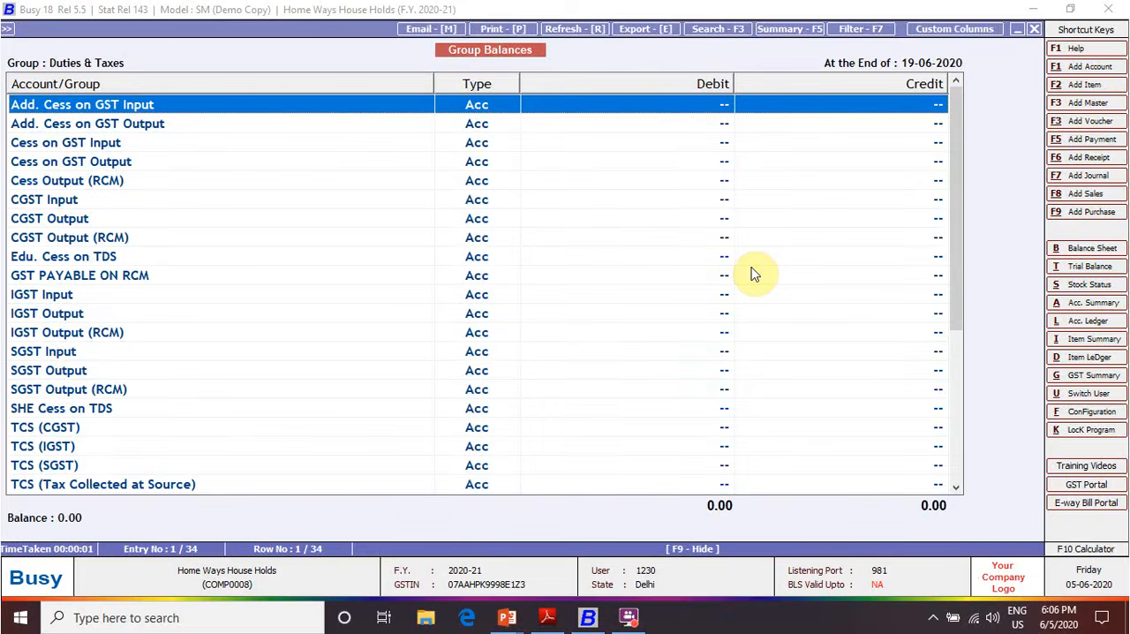
{"action": "key", "text": "Escape"}
{"action": "key", "text": "Escape"}
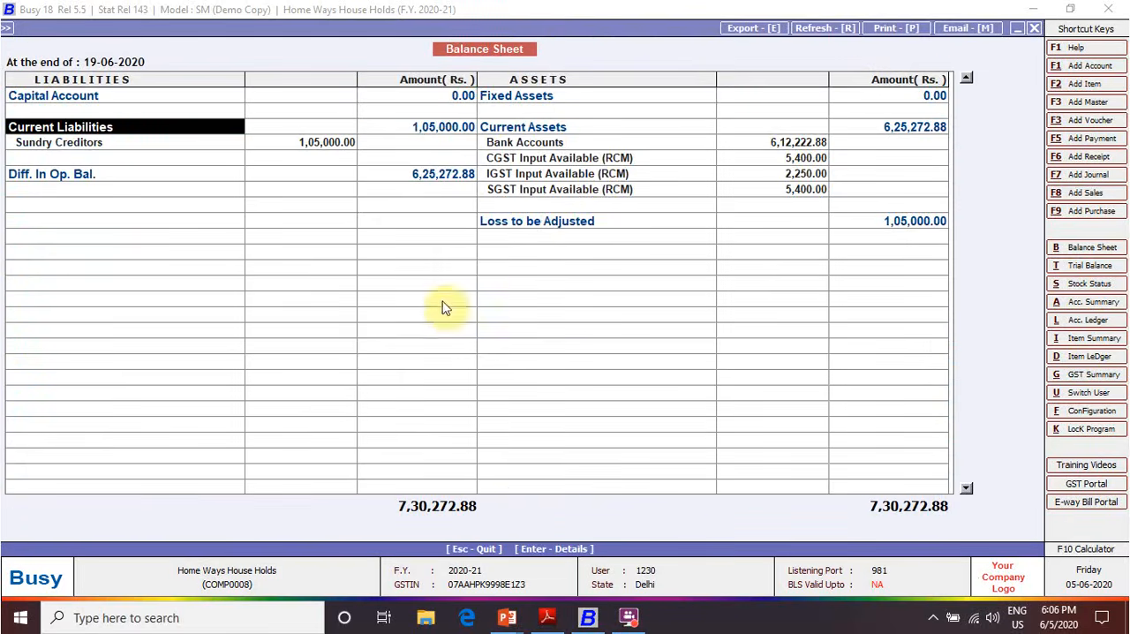
Review the CGST, IGST and SGST Input Available (RCM) balances under Current Assets, and close the balance sheet
{"action": "left_click", "coordinate": [604, 159]}
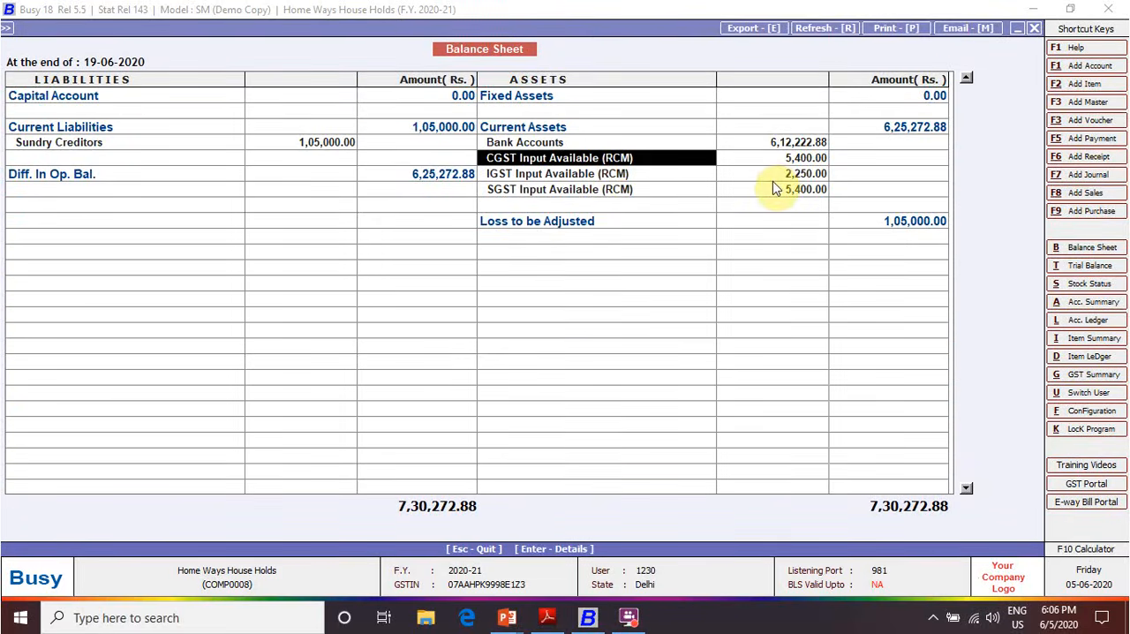
{"action": "left_click", "coordinate": [803, 176]}
{"action": "key", "text": "Left"}
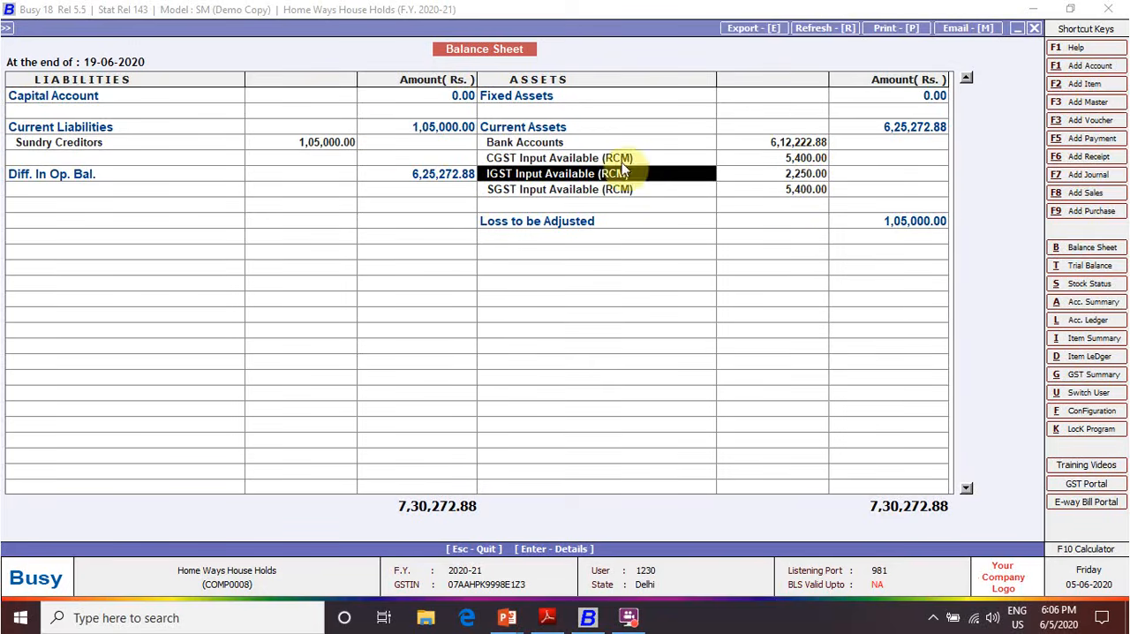
{"action": "left_click", "coordinate": [164, 126]}
{"action": "key", "text": "Escape"}
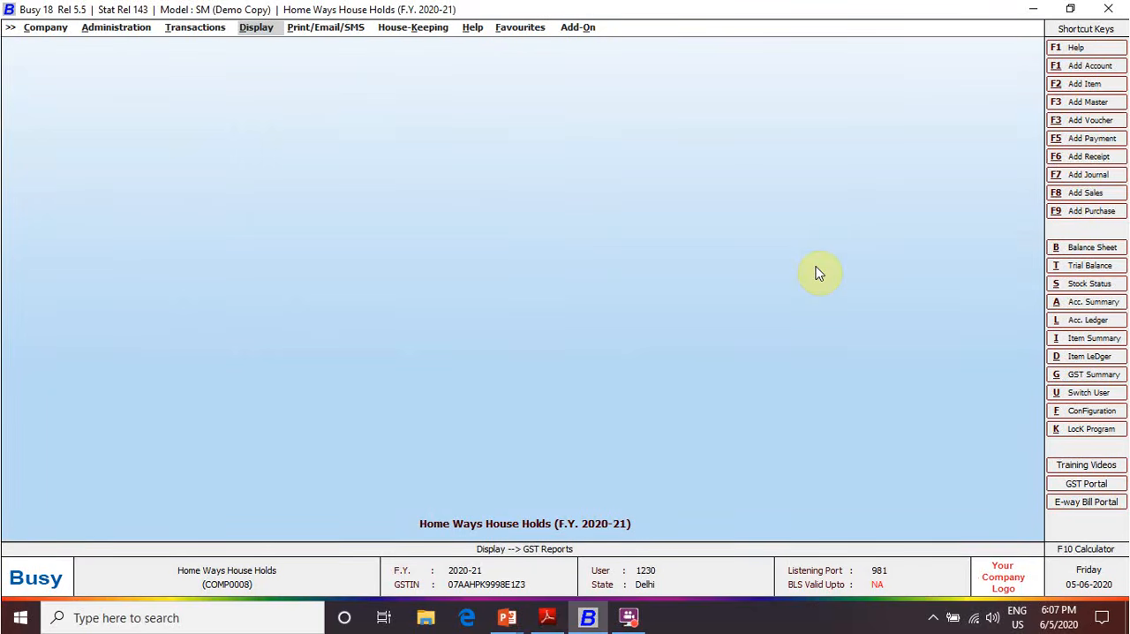
Open the Form GSTR-3B report options from the GST returns
{"action": "key", "text": "Return"}
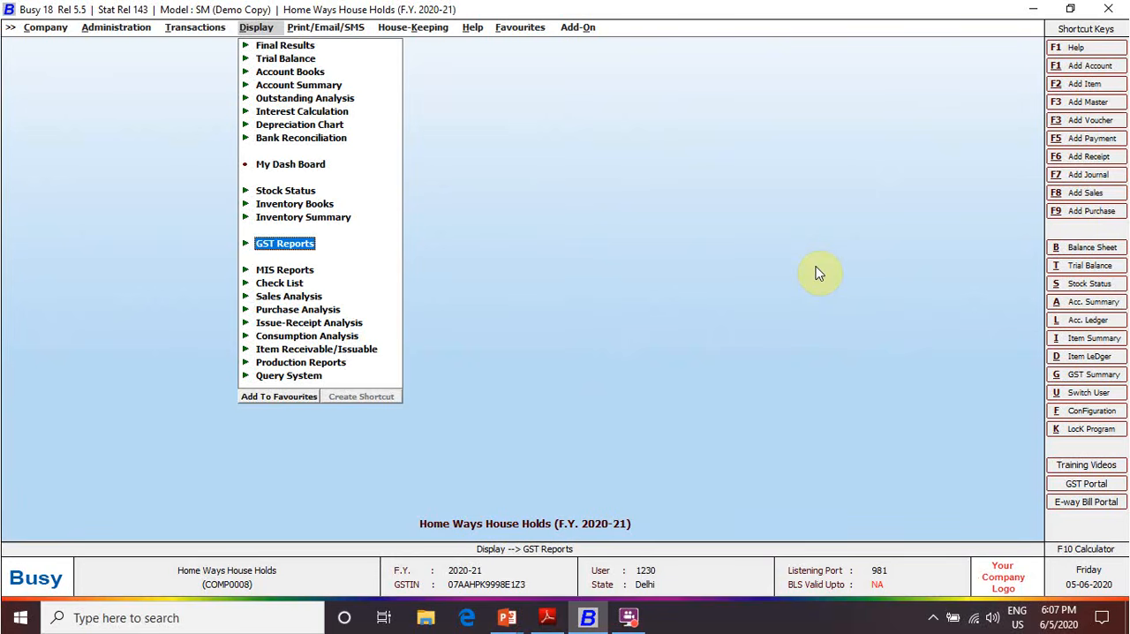
{"action": "key", "text": "Return"}
{"action": "key", "text": "Down"}
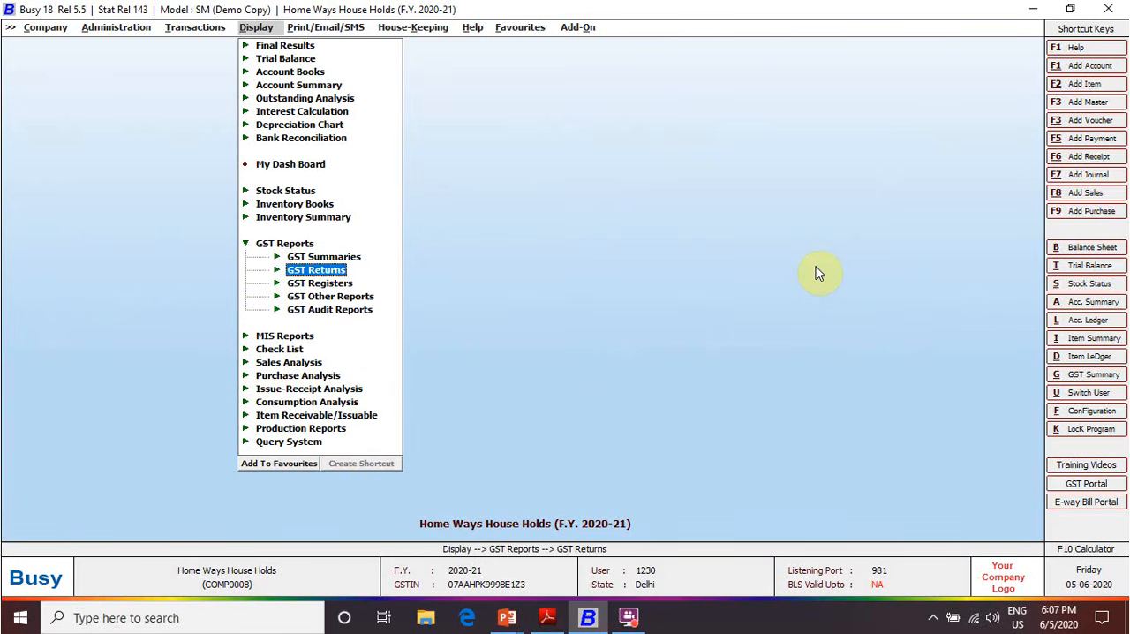
{"action": "key", "text": "Return"}
{"action": "key", "text": "Down"}
{"action": "key", "text": "Down"}
{"action": "key", "text": "Return"}
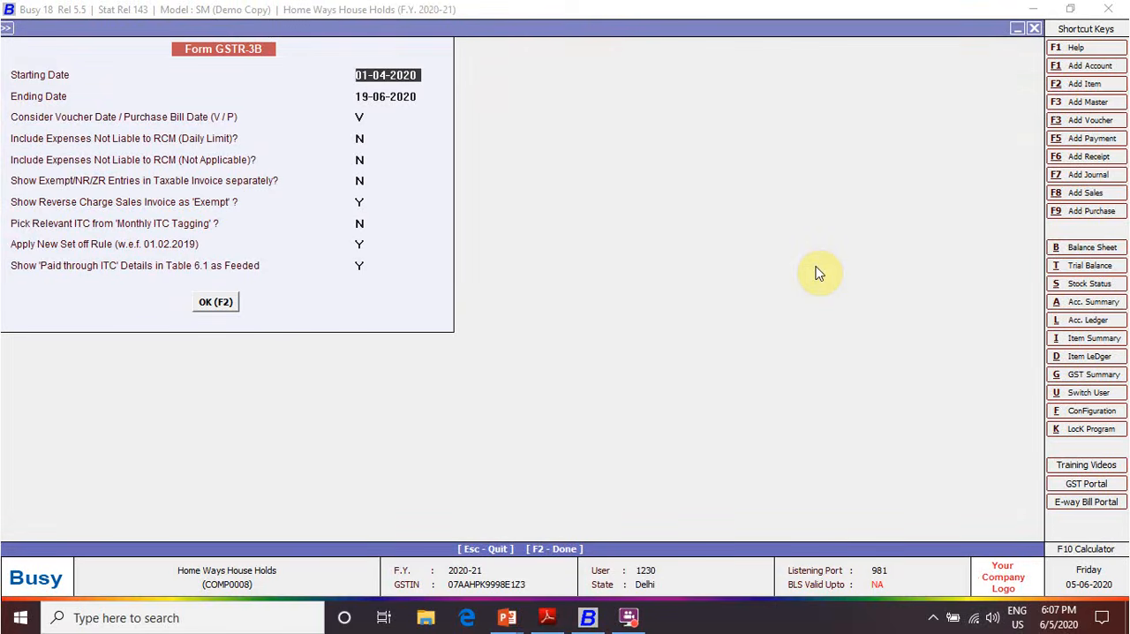
Set the GSTR-3B period from 01-06-2020 to 30-06-2020 and generate the report
{"action": "type", "text": "1-6"}
{"action": "key", "text": "Return"}
{"action": "type", "text": "30-"}
{"action": "key", "text": "Return"}
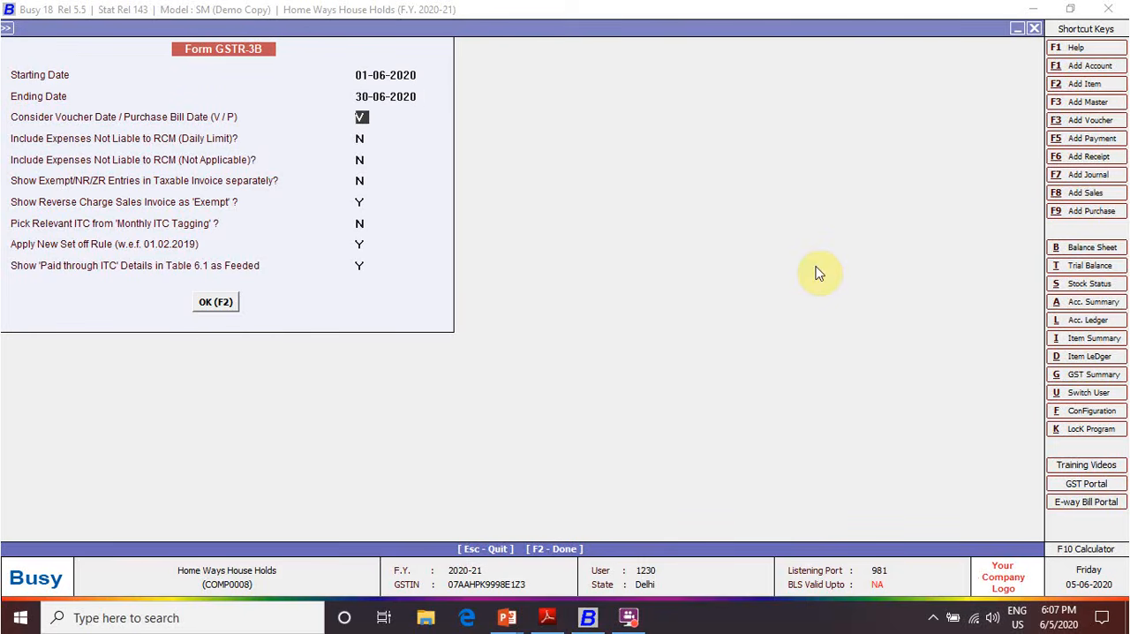
{"action": "key", "text": "F2"}
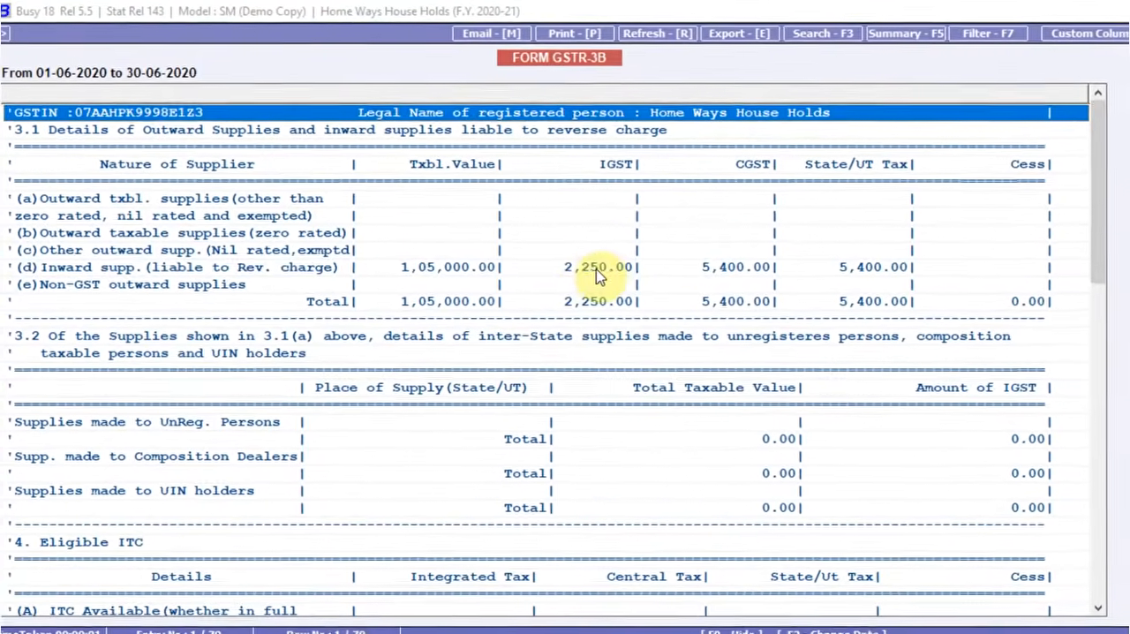
Examine the inward supplies liable to reverse charge in row (d) of GSTR-3B table 3.1
{"action": "left_click", "coordinate": [596, 275]}
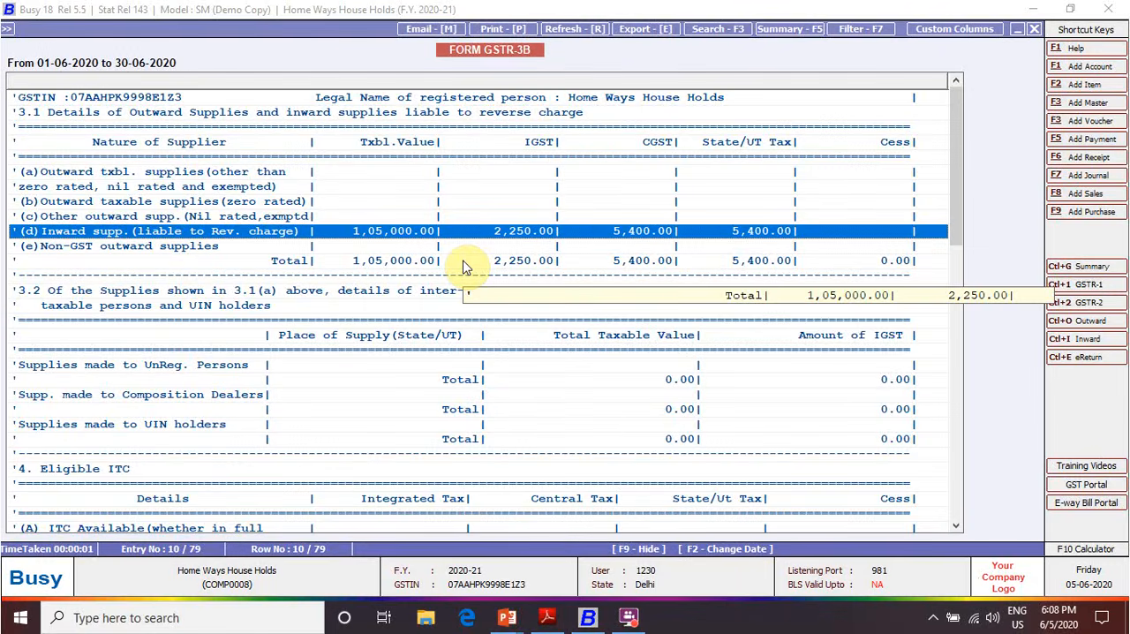
{"action": "key", "text": "Down"}
{"action": "key", "text": "Down"}
{"action": "key", "text": "Down"}
{"action": "key", "text": "Down"}
{"action": "key", "text": "Down"}
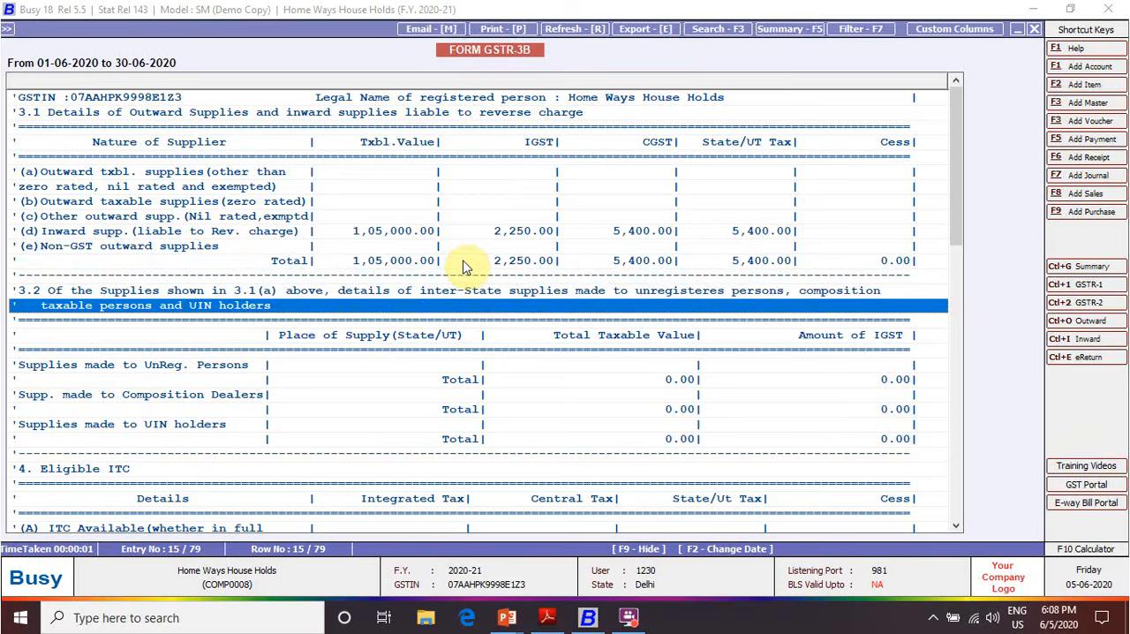
Check the eligible ITC on inward supplies liable to reverse charge in GSTR-3B table 4, and close the report
{"action": "key", "text": "Down"}
{"action": "key", "text": "Down"}
{"action": "key", "text": "Down"}
{"action": "key", "text": "Down"}
{"action": "key", "text": "Down"}
{"action": "key", "text": "Down"}
{"action": "key", "text": "Down"}
{"action": "key", "text": "Down"}
{"action": "key", "text": "Down"}
{"action": "key", "text": "Down"}
{"action": "key", "text": "Down"}
{"action": "key", "text": "Down"}
{"action": "key", "text": "Down"}
{"action": "key", "text": "Down"}
{"action": "key", "text": "Down"}
{"action": "key", "text": "Down"}
{"action": "key", "text": "Down"}
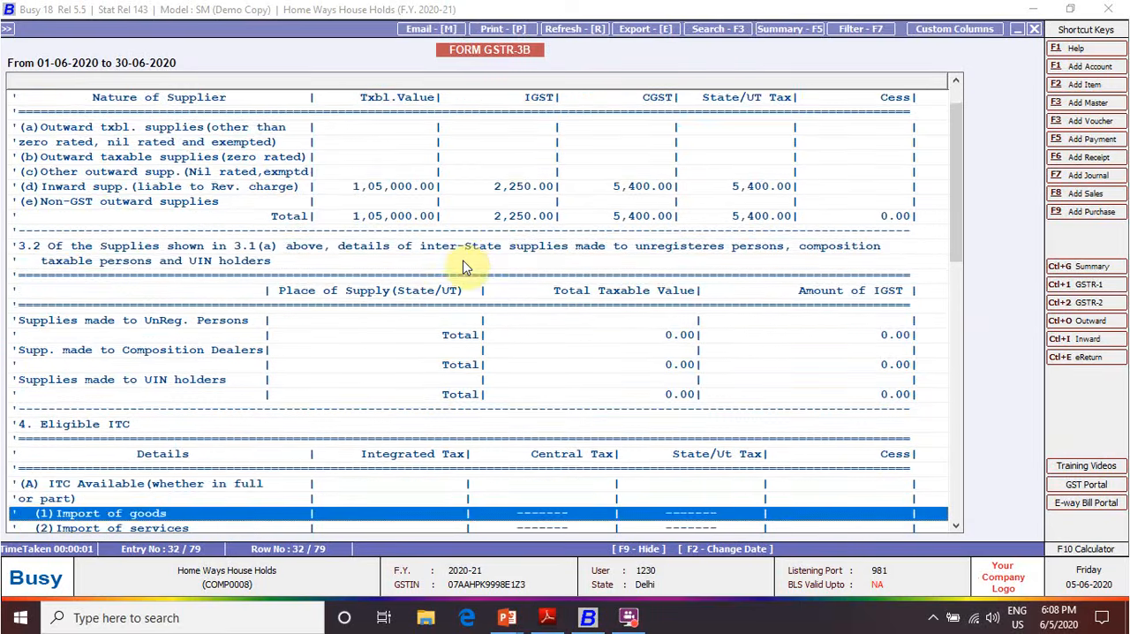
{"action": "key", "text": "Down"}
{"action": "key", "text": "Down"}
{"action": "key", "text": "Down"}
{"action": "key", "text": "Down"}
{"action": "key", "text": "Down"}
{"action": "key", "text": "Down"}
{"action": "key", "text": "Down"}
{"action": "key", "text": "Down"}
{"action": "key", "text": "Down"}
{"action": "key", "text": "Down"}
{"action": "key", "text": "Up"}
{"action": "key", "text": "Up"}
{"action": "key", "text": "Up"}
{"action": "key", "text": "Up"}
{"action": "key", "text": "Up"}
{"action": "key", "text": "Up"}
{"action": "key", "text": "Up"}
{"action": "key", "text": "Up"}
{"action": "key", "text": "Up"}
{"action": "key", "text": "Up"}
{"action": "key", "text": "Up"}
{"action": "key", "text": "Up"}
{"action": "key", "text": "Up"}
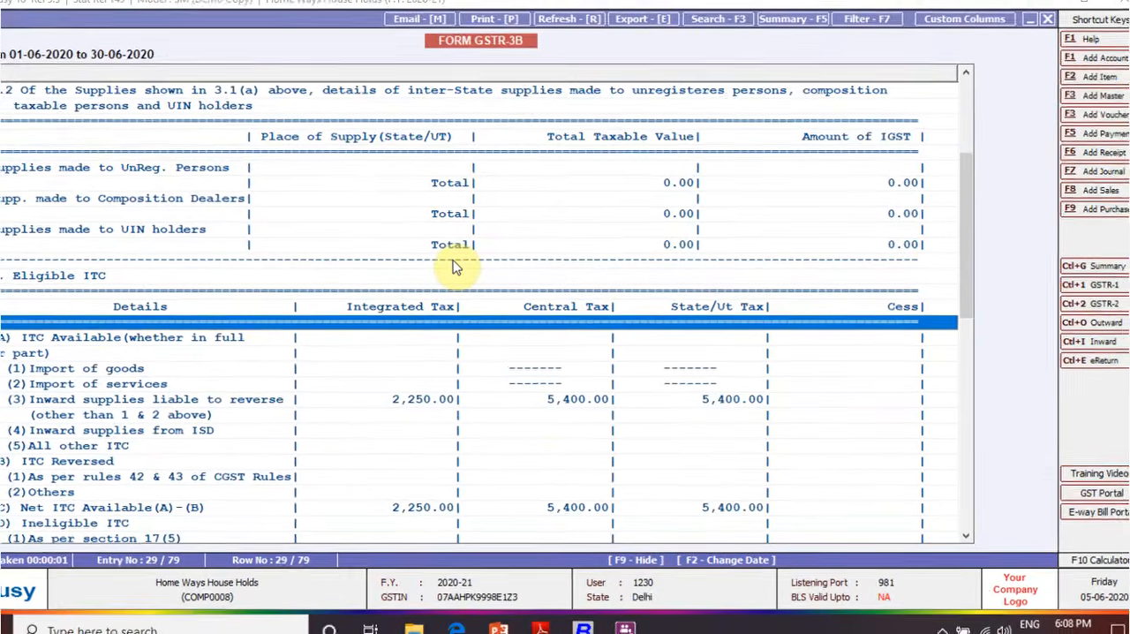
{"action": "key", "text": "Down"}
{"action": "key", "text": "Down"}
{"action": "key", "text": "Down"}
{"action": "key", "text": "Down"}
{"action": "key", "text": "Down"}
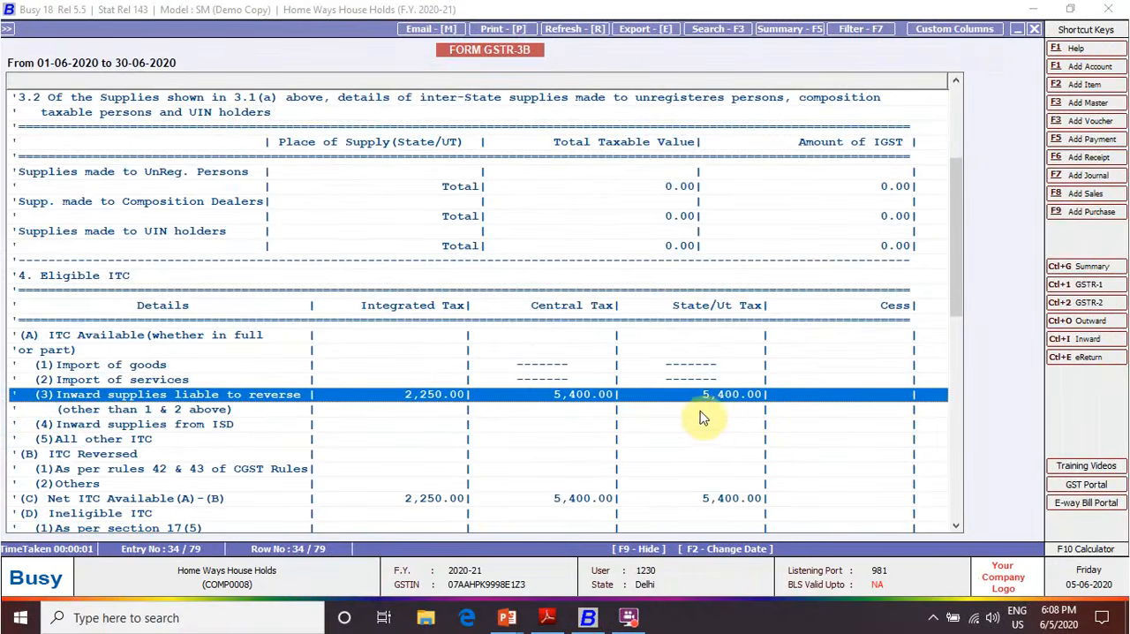
{"action": "scroll", "coordinate": [723, 413], "scroll_direction": "up", "scroll_amount": 5}
{"action": "key", "text": "Escape"}
{"action": "key", "text": "Escape"}
{"action": "key", "text": "Escape"}
{"action": "key", "text": "Escape"}
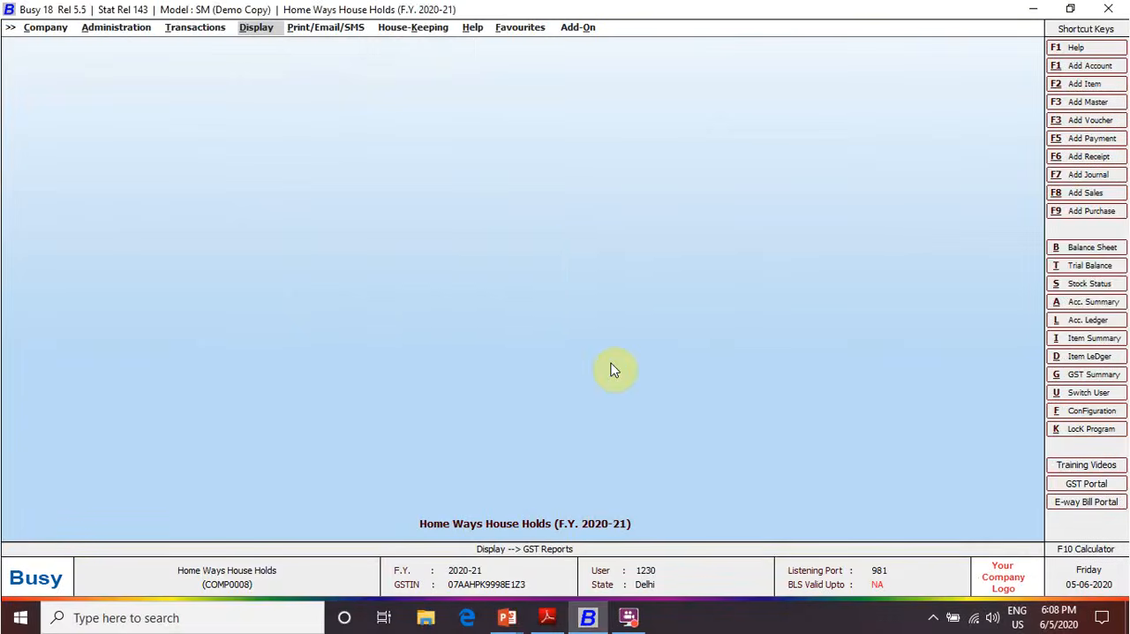